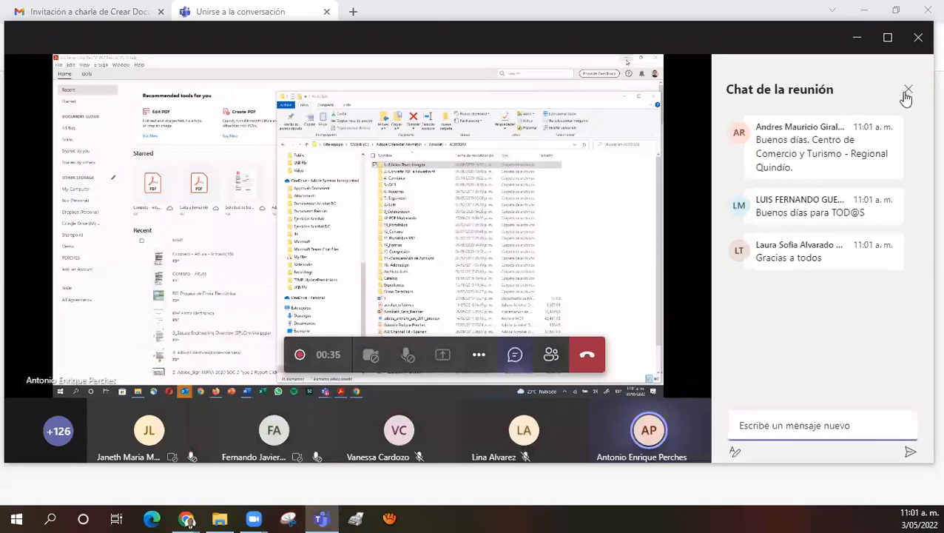
# Step: Close the Teams meeting chat and show the shared screen in full screen
pyautogui.click(909, 89)
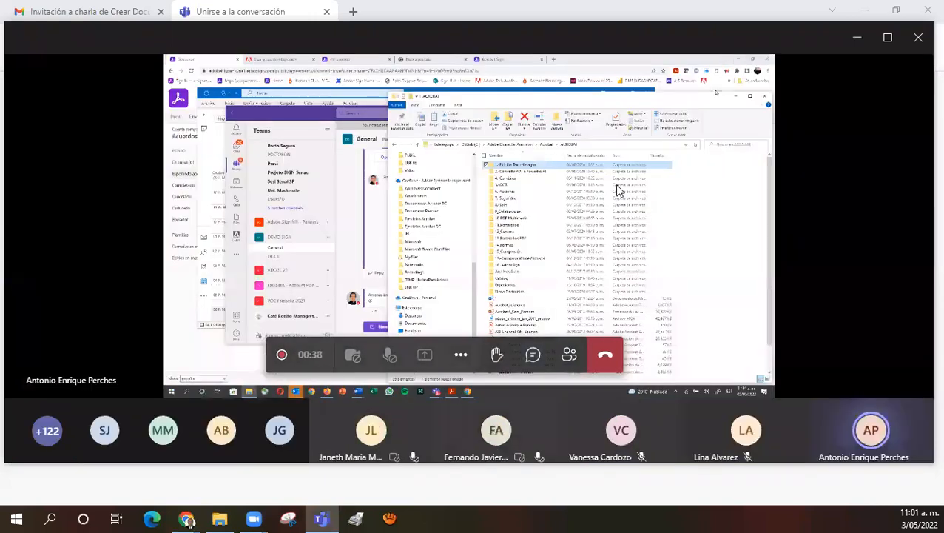
pyautogui.click(460, 355)
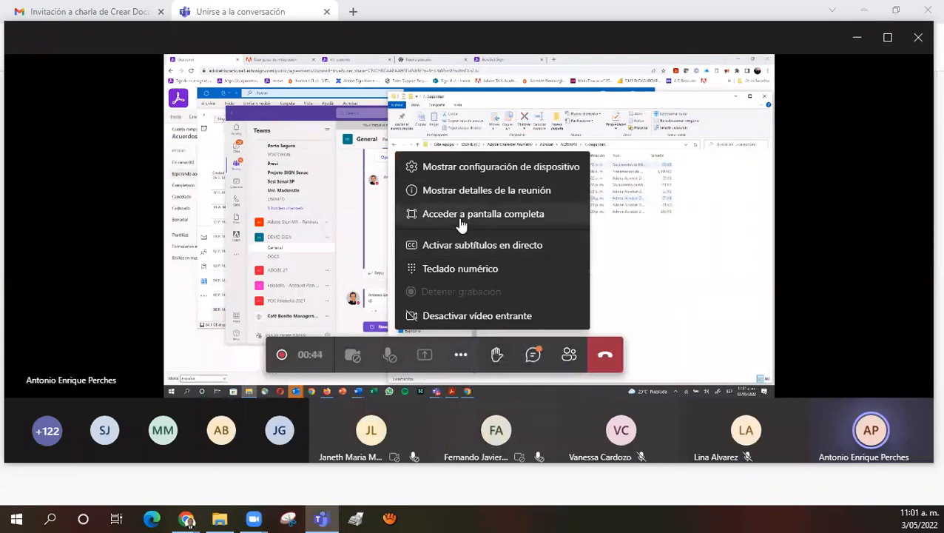
pyautogui.click(461, 214)
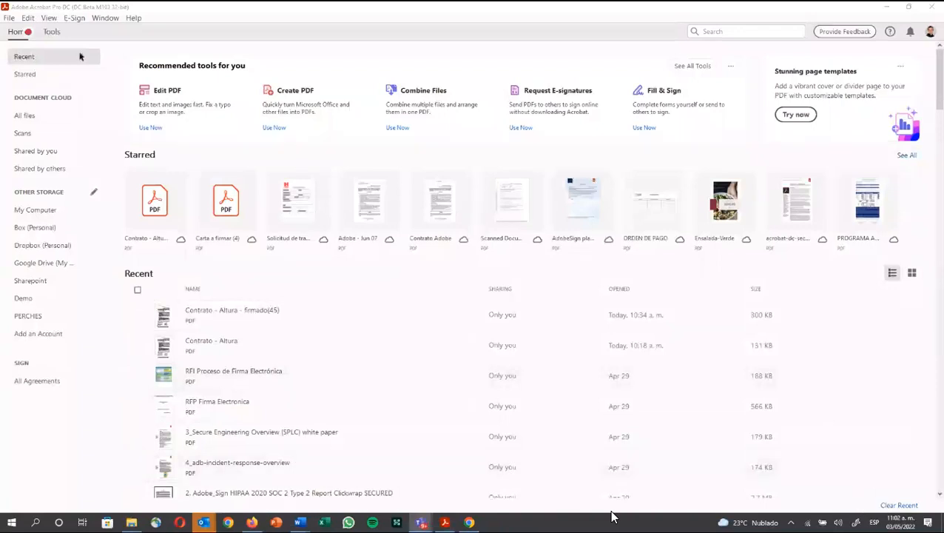
# Step: Open the 'Contrato - Altura' contract PDF from File > Open
pyautogui.click(4, 19)
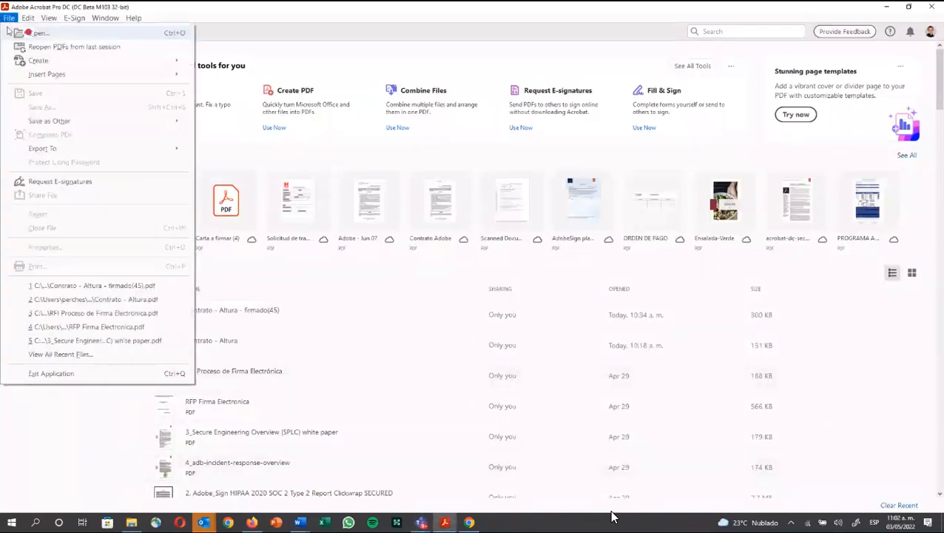
pyautogui.click(213, 66)
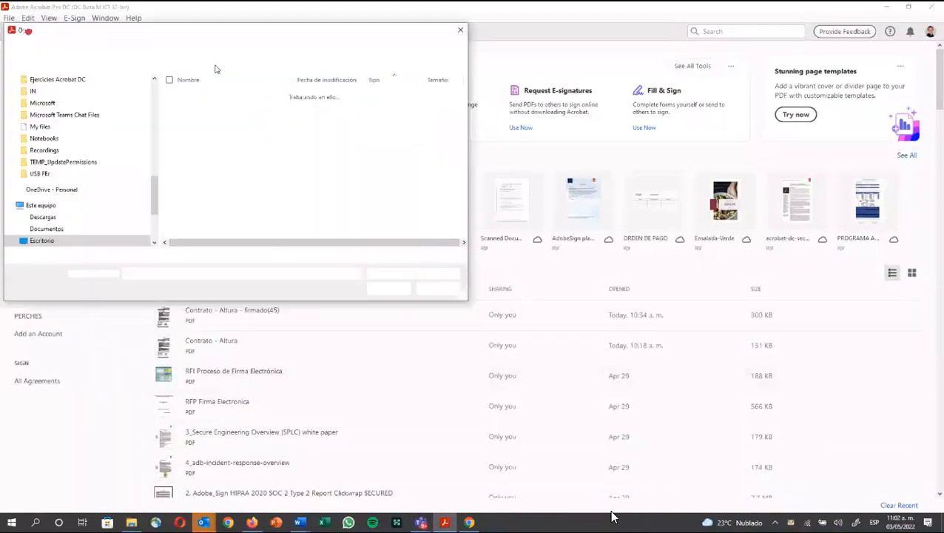
pyautogui.doubleClick(216, 136)
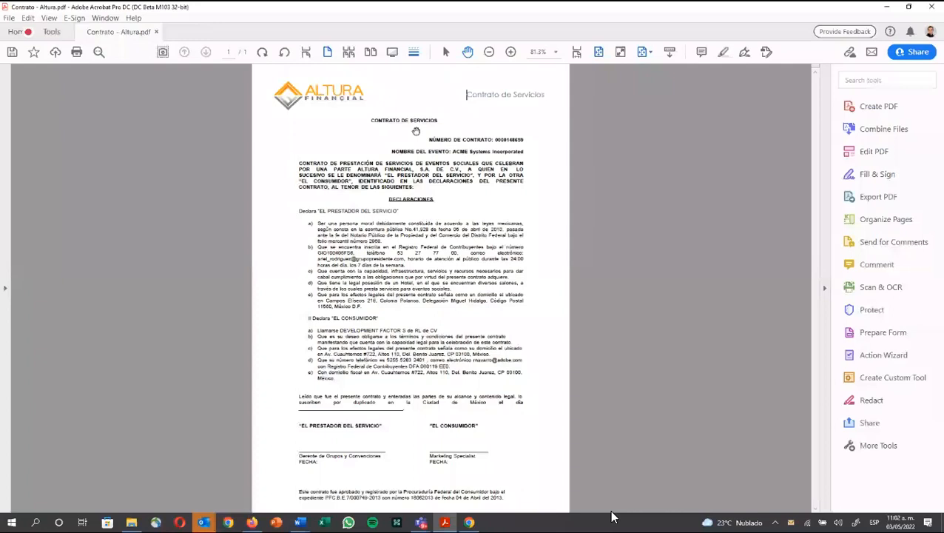
# Step: Start Save As and browse to the C:\Acrobat\ACROBAT\7.-Seguridad folder
pyautogui.click(10, 18)
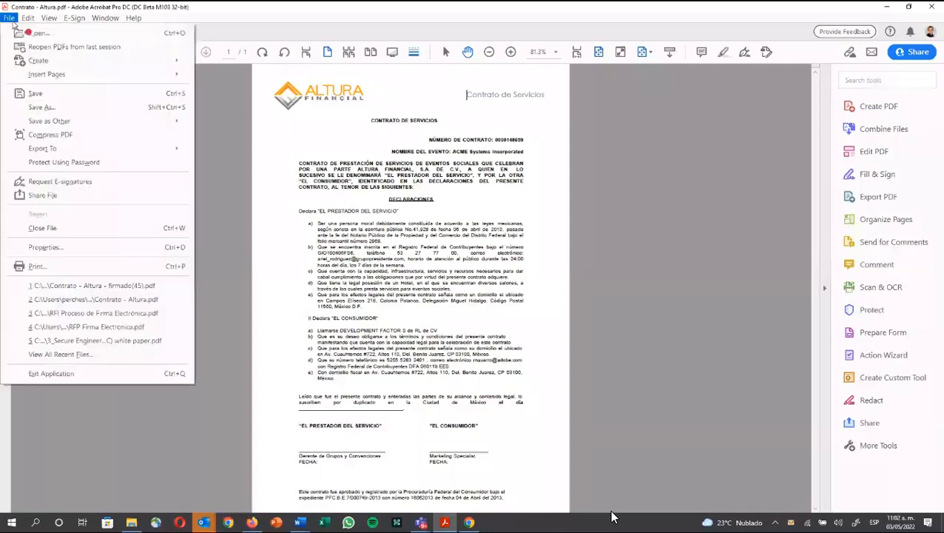
pyautogui.click(41, 107)
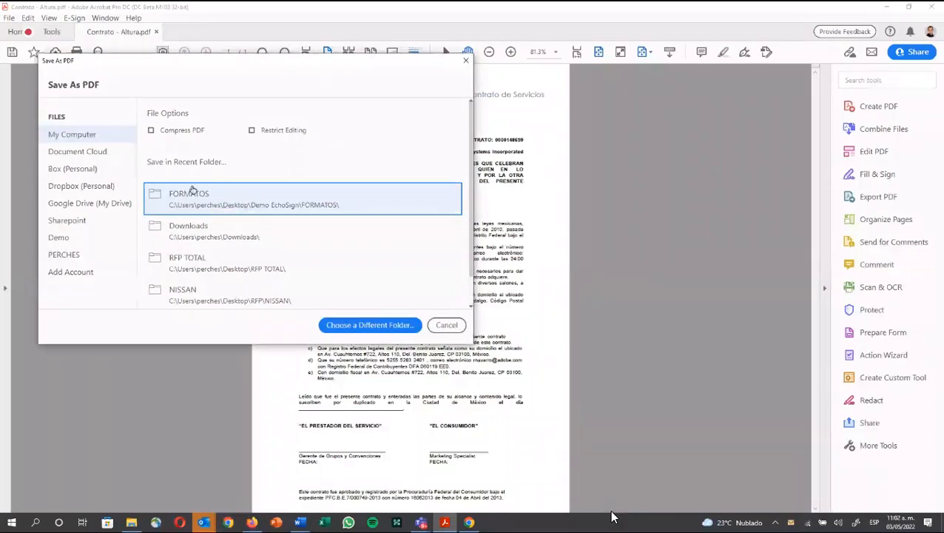
pyautogui.click(176, 197)
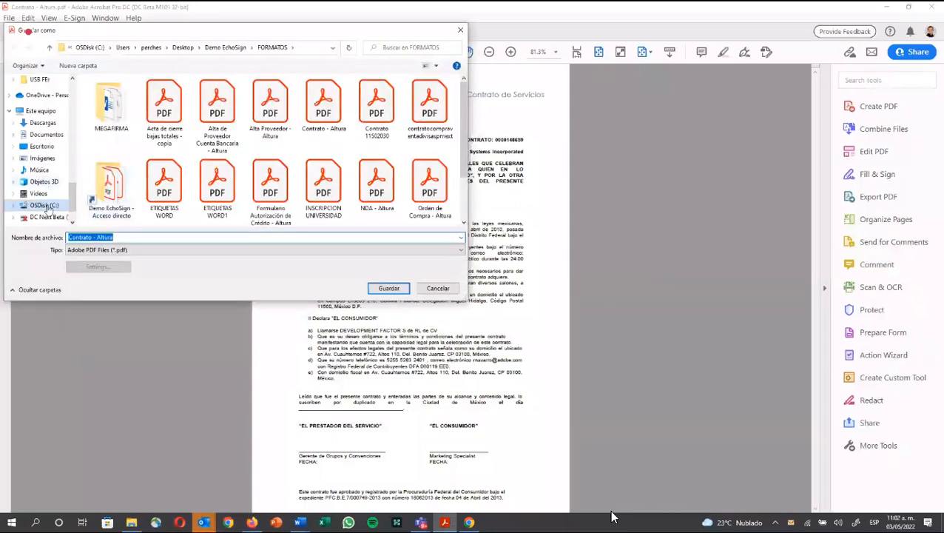
pyautogui.click(45, 205)
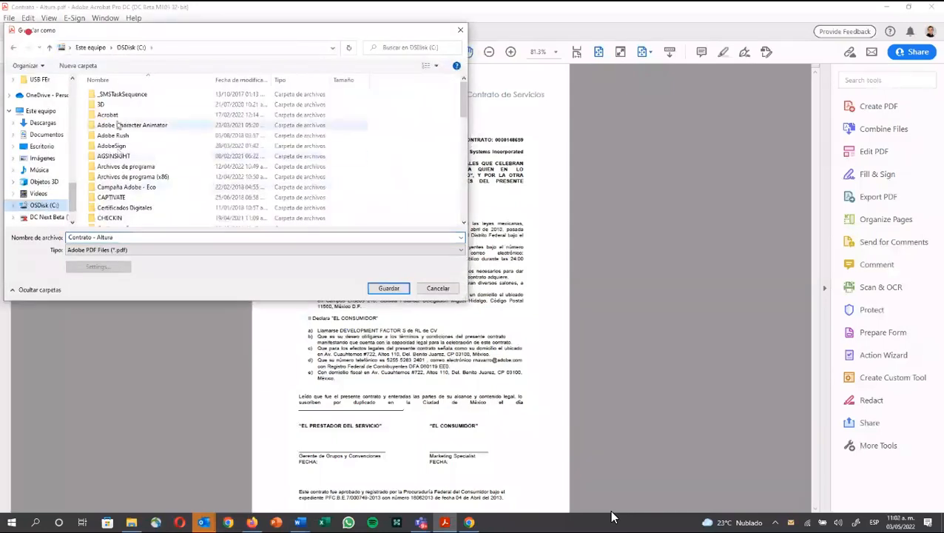
pyautogui.click(107, 115)
pyautogui.doubleClick(107, 115)
pyautogui.doubleClick(111, 94)
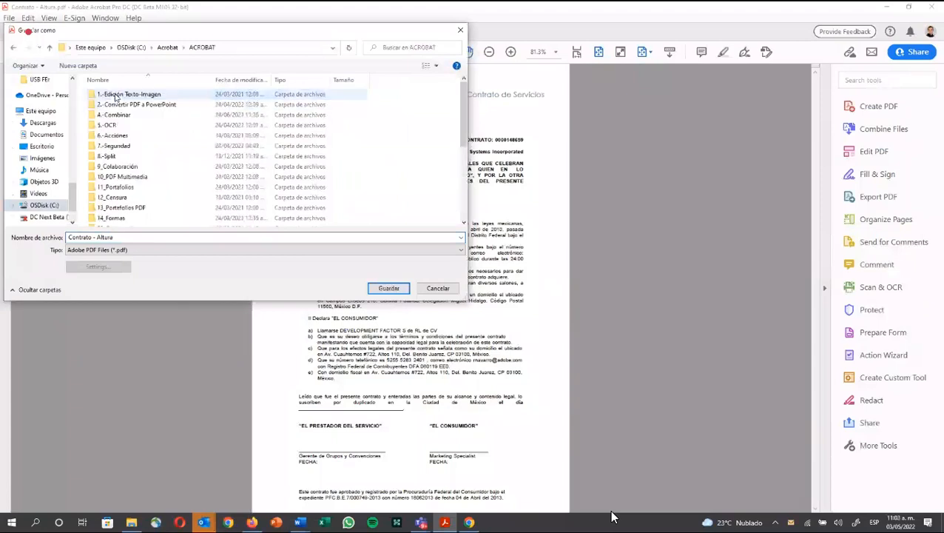
pyautogui.click(121, 148)
pyautogui.doubleClick(118, 147)
# Step: Append '_seguridad' to the name and save as 'Contrato - Altura_seguridad.pdf'
pyautogui.click(117, 237)
pyautogui.doubleClick(118, 237)
pyautogui.click(127, 239)
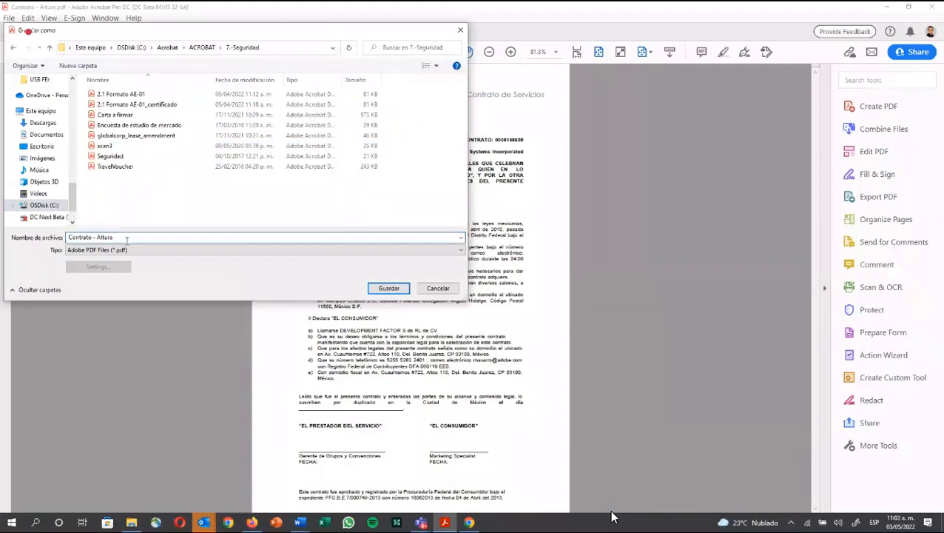
pyautogui.write('_seguridad')
pyautogui.click(390, 288)
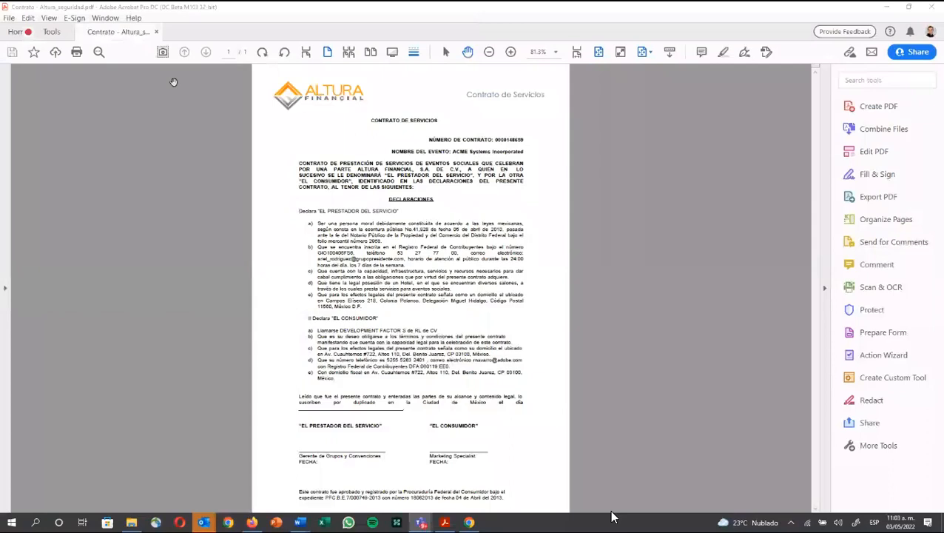
# Step: In Document Properties security, choose Password Security and require a document-open password
pyautogui.click(9, 19)
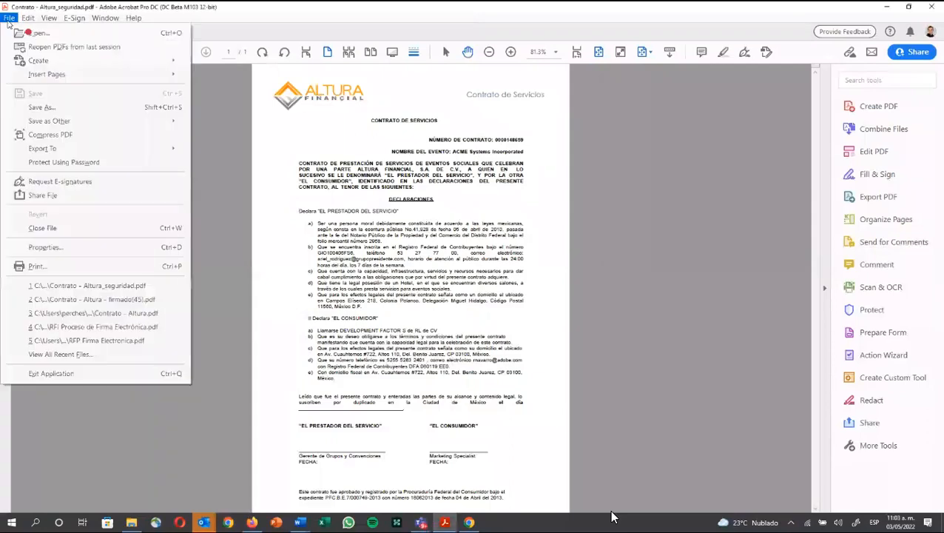
pyautogui.click(45, 247)
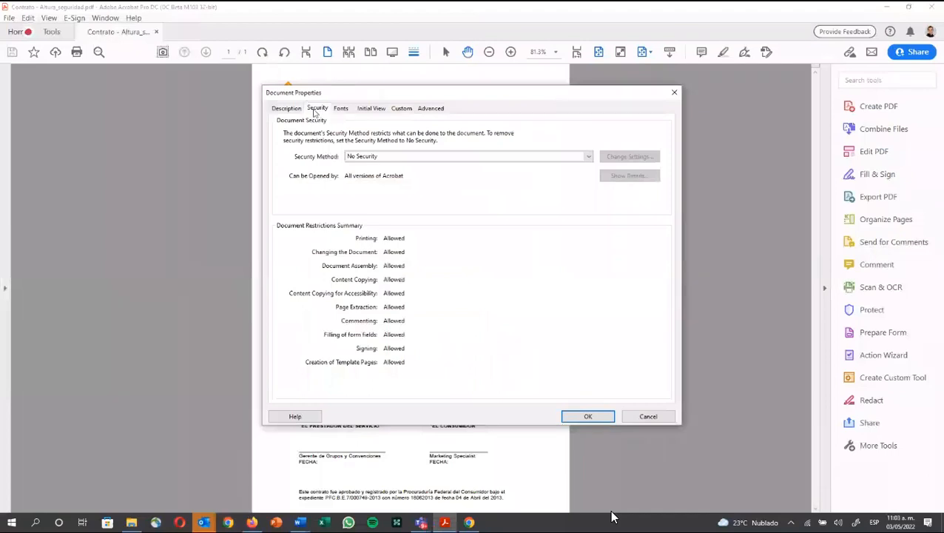
pyautogui.click(362, 157)
pyautogui.click(370, 178)
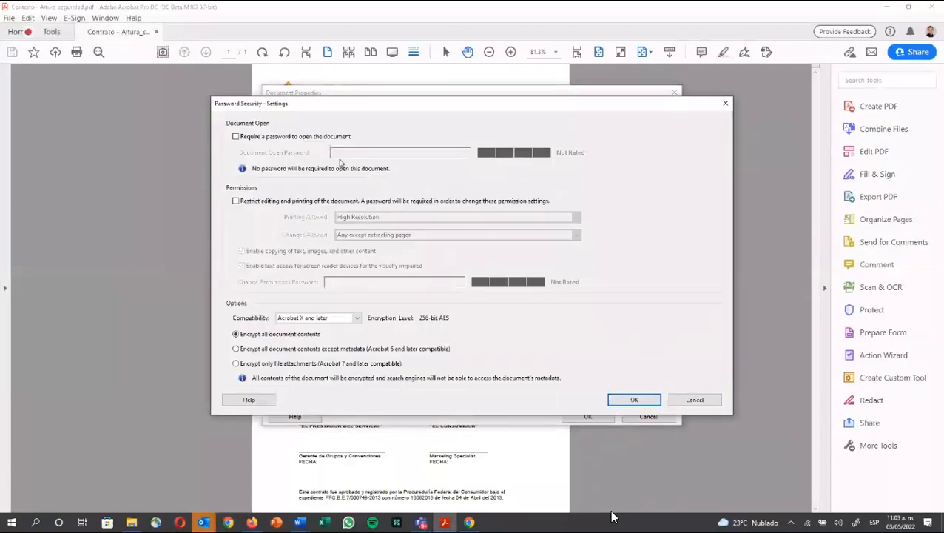
pyautogui.click(295, 139)
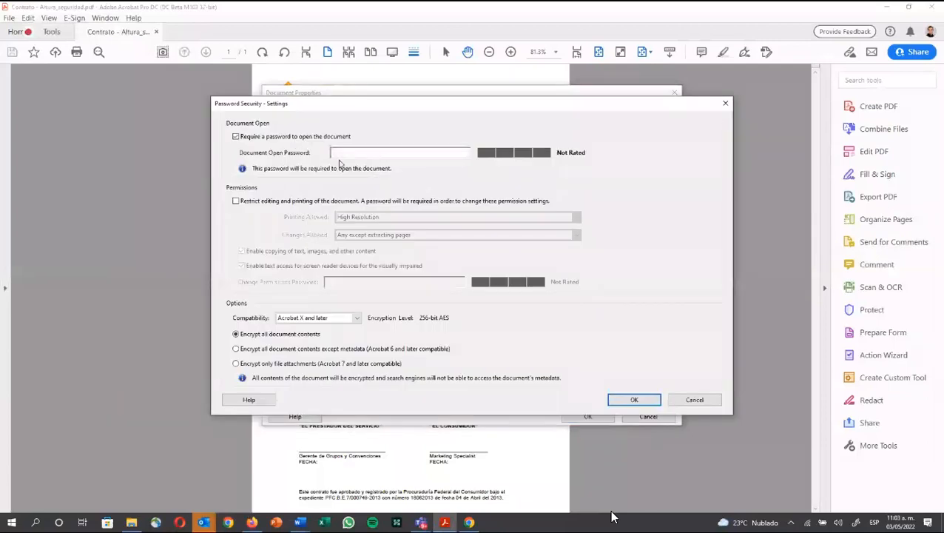
pyautogui.write('****')
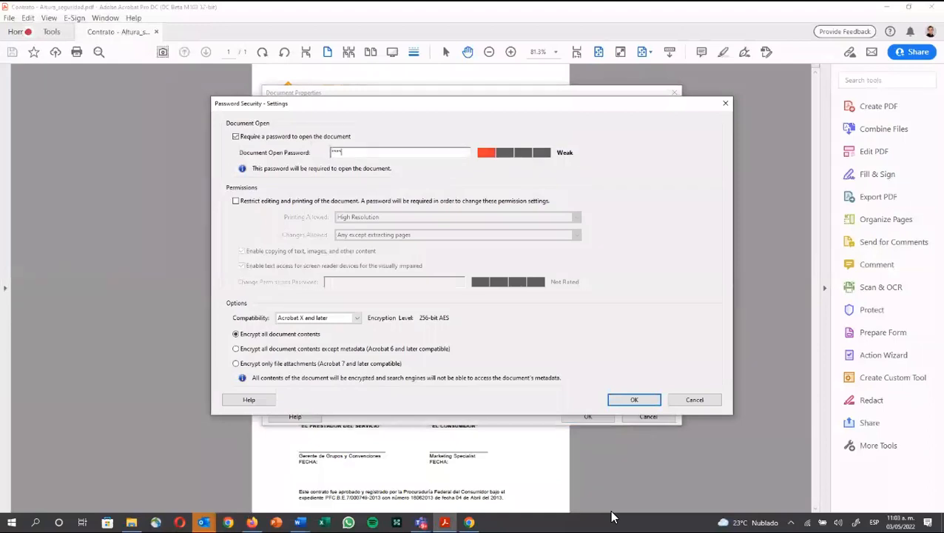
pyautogui.write('*')
# Step: Add a permissions password with Printing Allowed and Changes Allowed both set to None
pyautogui.click(300, 205)
pyautogui.click(300, 204)
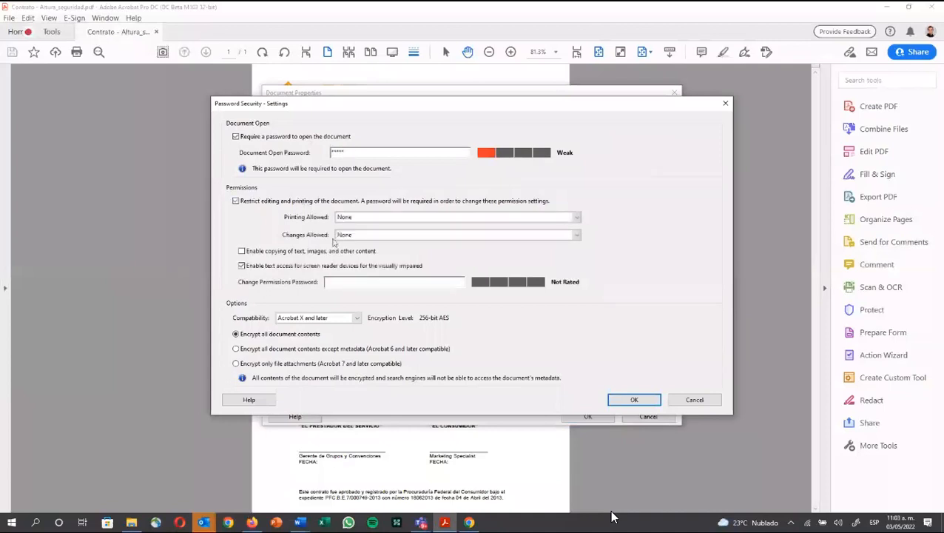
pyautogui.write('*****')
pyautogui.click(377, 218)
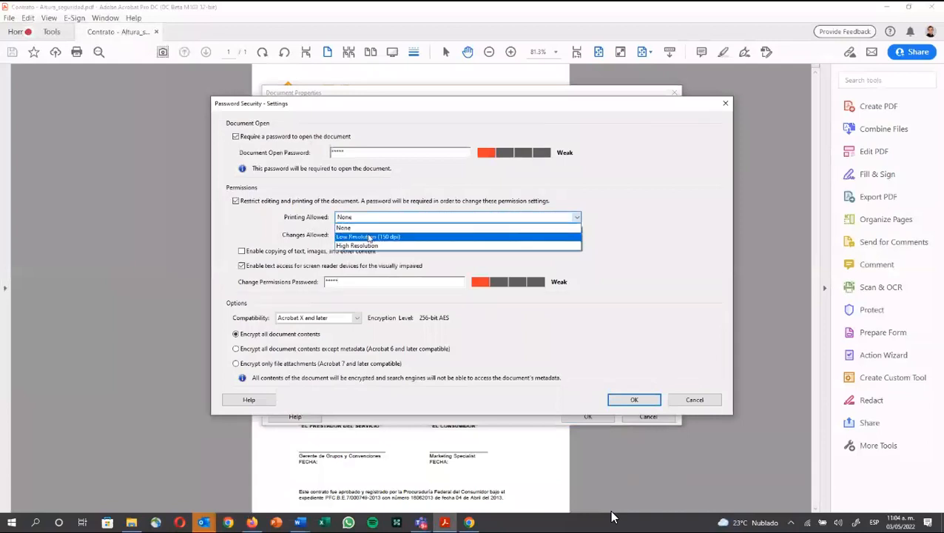
pyautogui.click(370, 227)
pyautogui.click(365, 235)
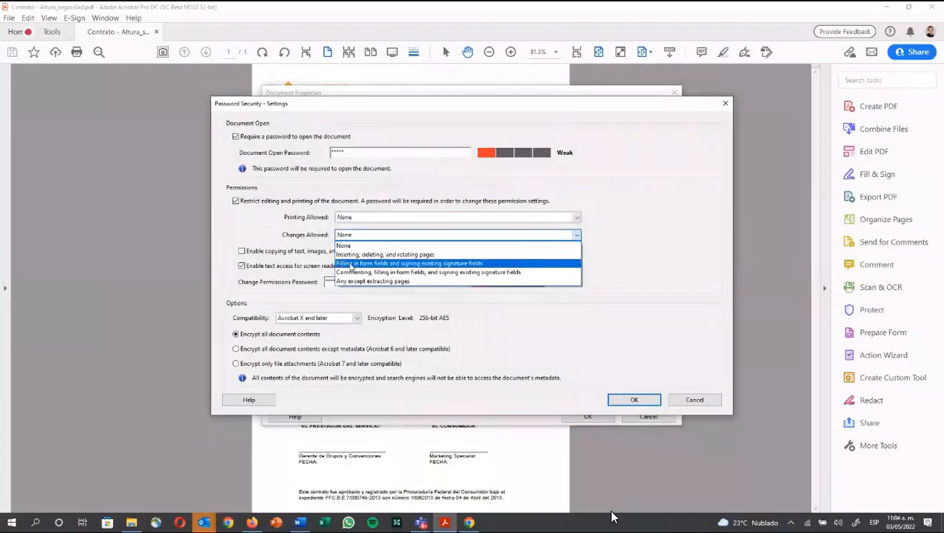
pyautogui.click(345, 245)
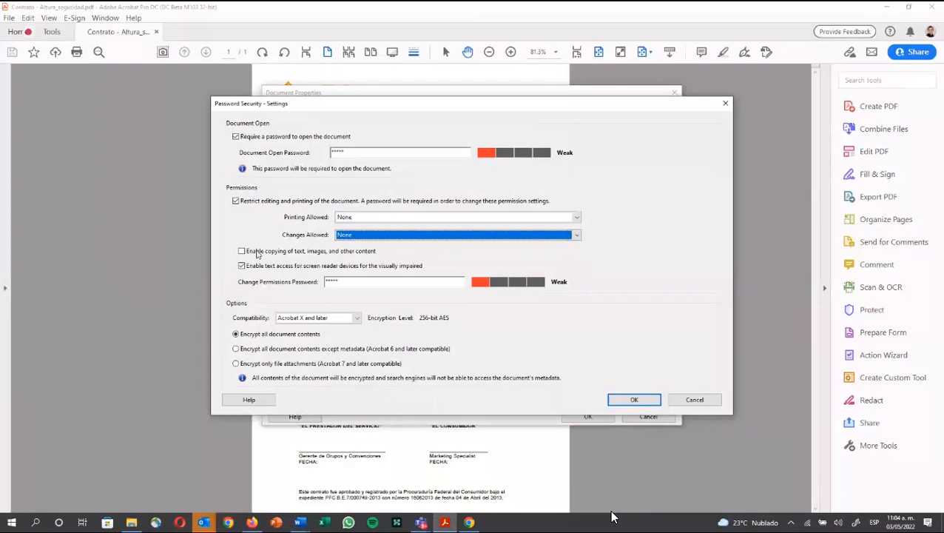
pyautogui.click(256, 254)
pyautogui.click(255, 254)
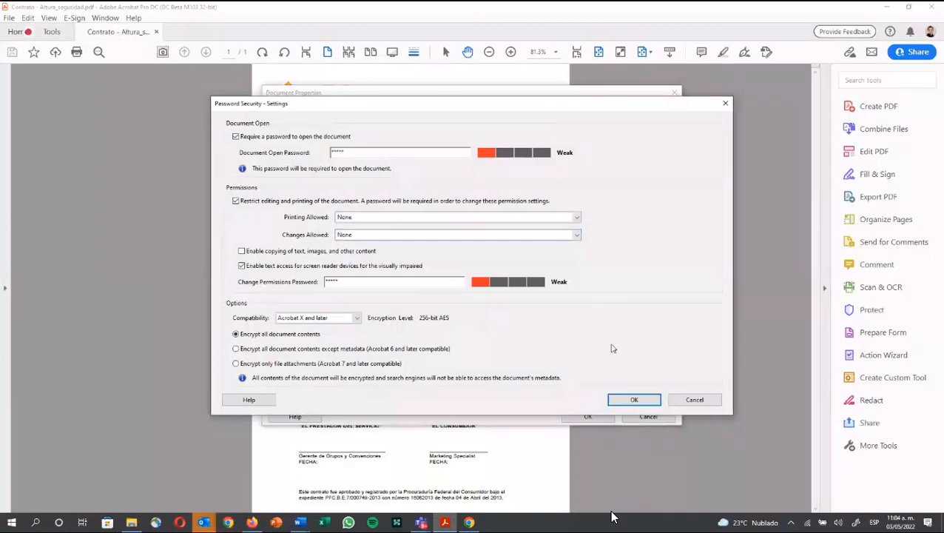
# Step: Discard the password settings, preview Certificate Security without applying, and close Document Properties
pyautogui.click(695, 400)
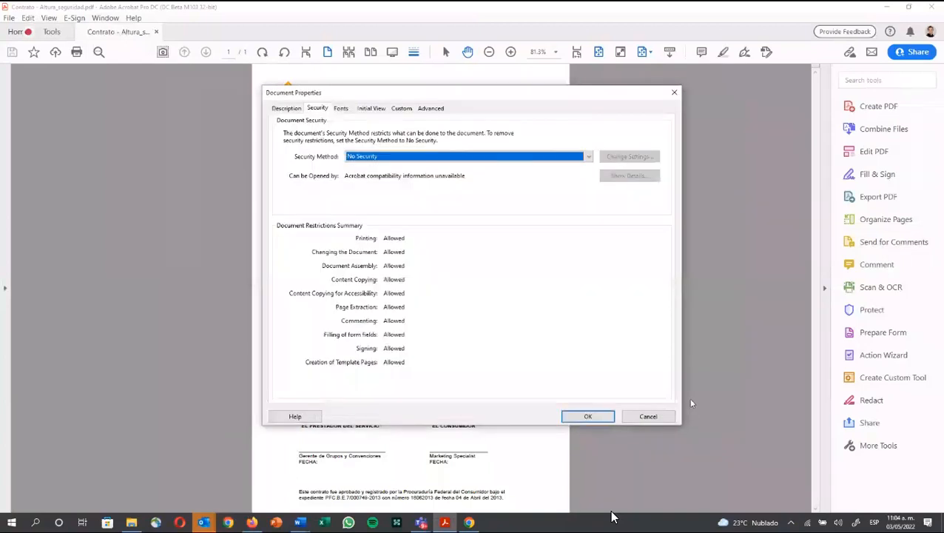
pyautogui.click(520, 162)
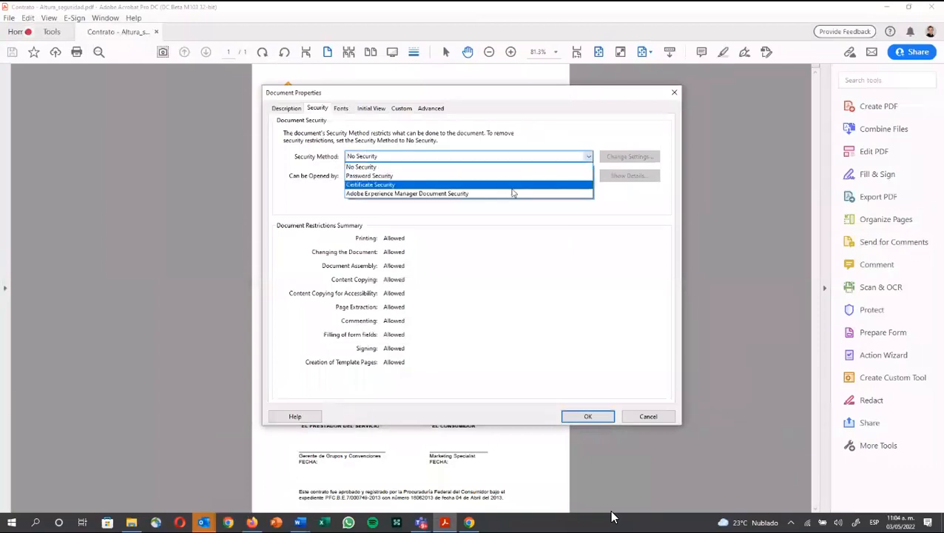
pyautogui.click(513, 185)
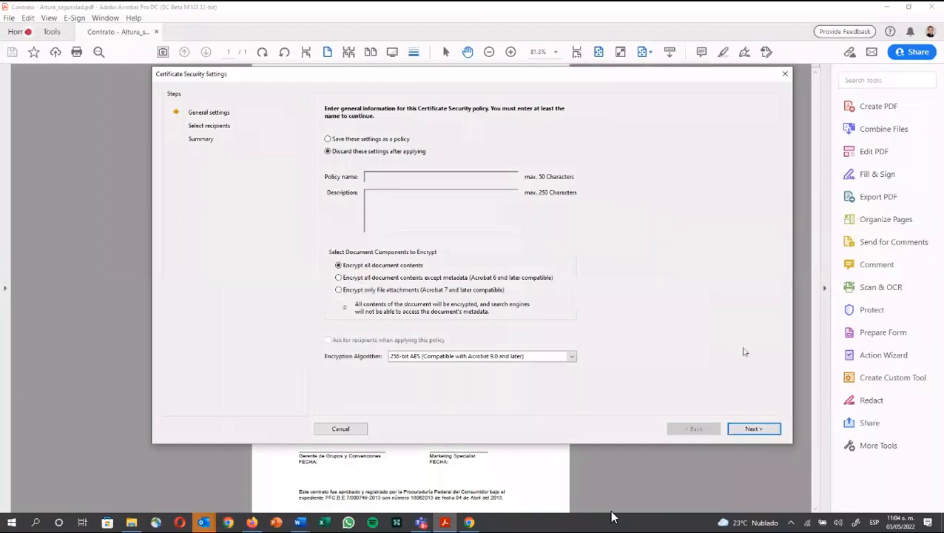
pyautogui.click(785, 74)
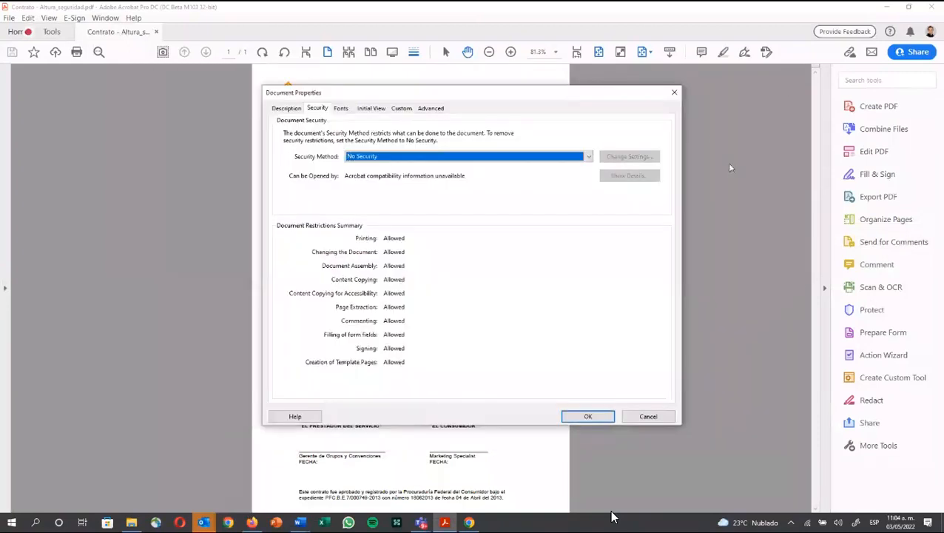
pyautogui.press('Return')
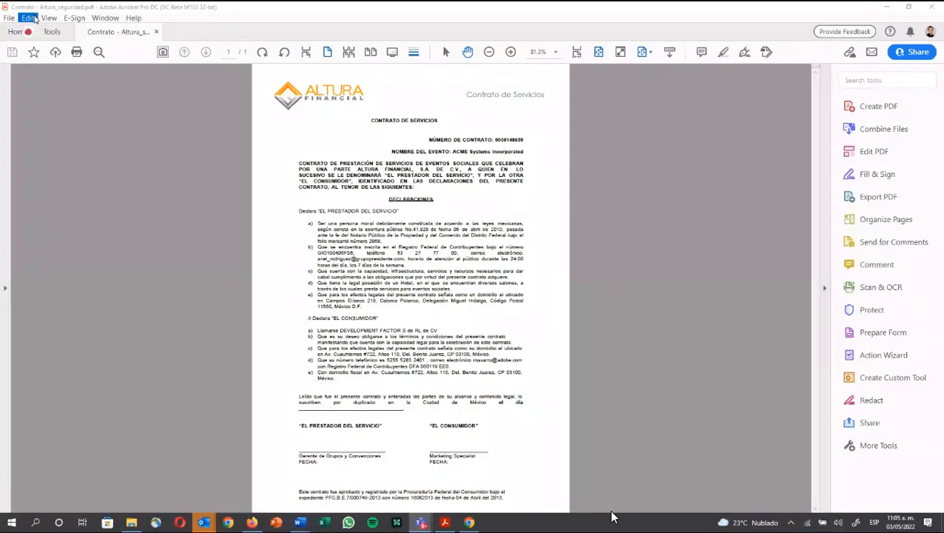
# Step: From Edit > Preferences > Signatures, open Identities & Trusted Certificates to list installed digital IDs
pyautogui.click(31, 18)
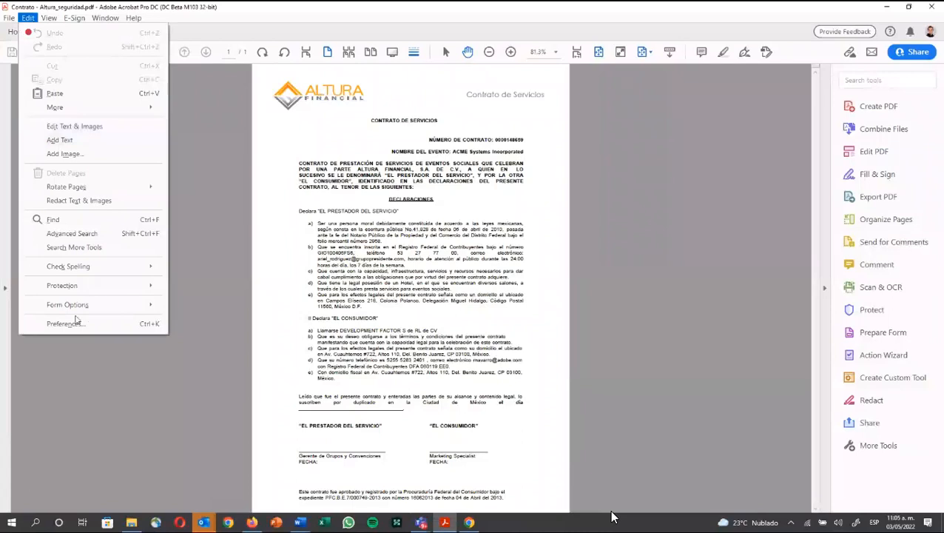
pyautogui.click(198, 239)
pyautogui.click(29, 19)
pyautogui.click(66, 324)
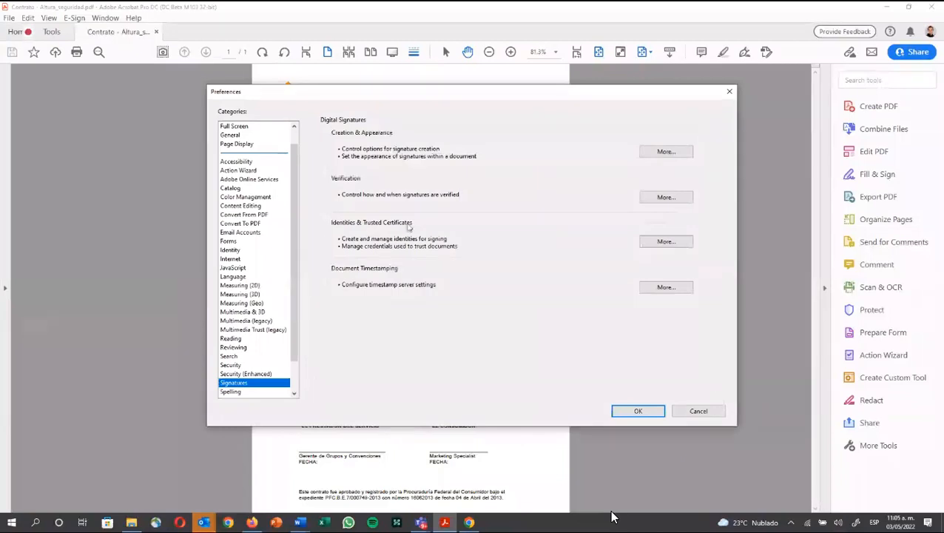
pyautogui.click(657, 244)
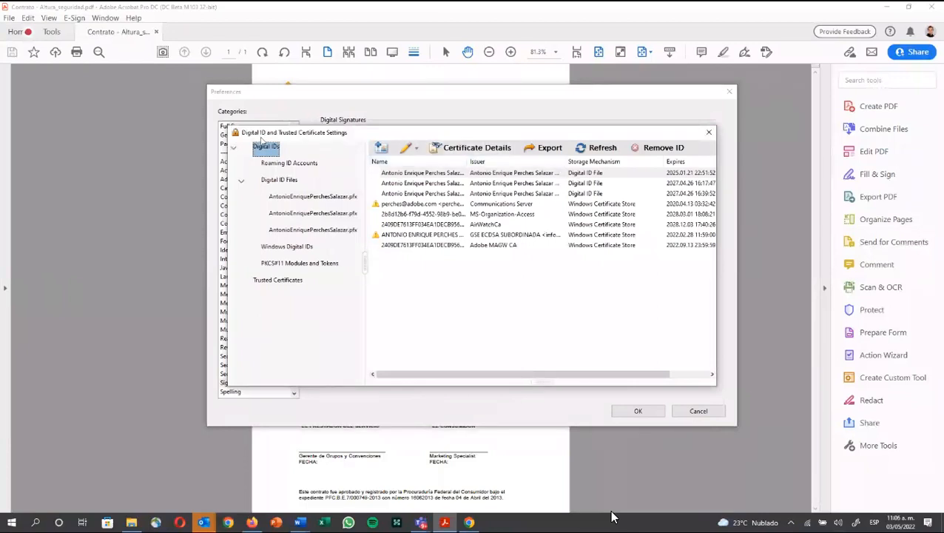
# Step: Launch the Add Digital ID wizard from the Digital ID toolbar
pyautogui.click(382, 148)
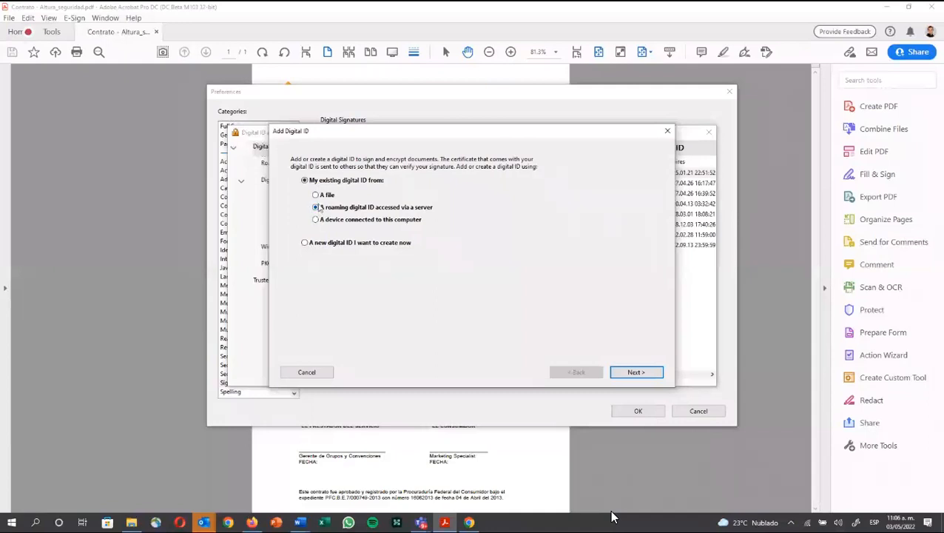
# Step: Choose to create a new digital ID stored as a new PKCS#12 file
pyautogui.click(306, 243)
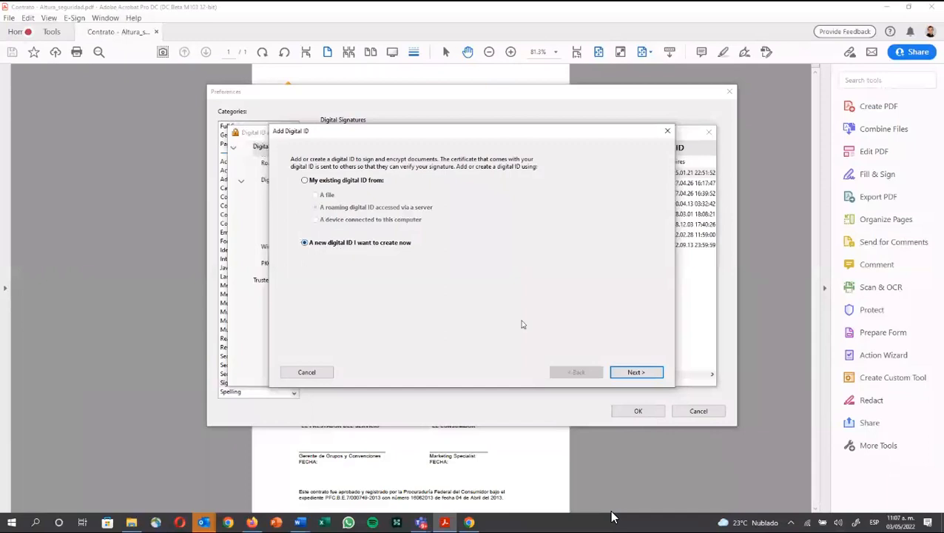
pyautogui.click(630, 372)
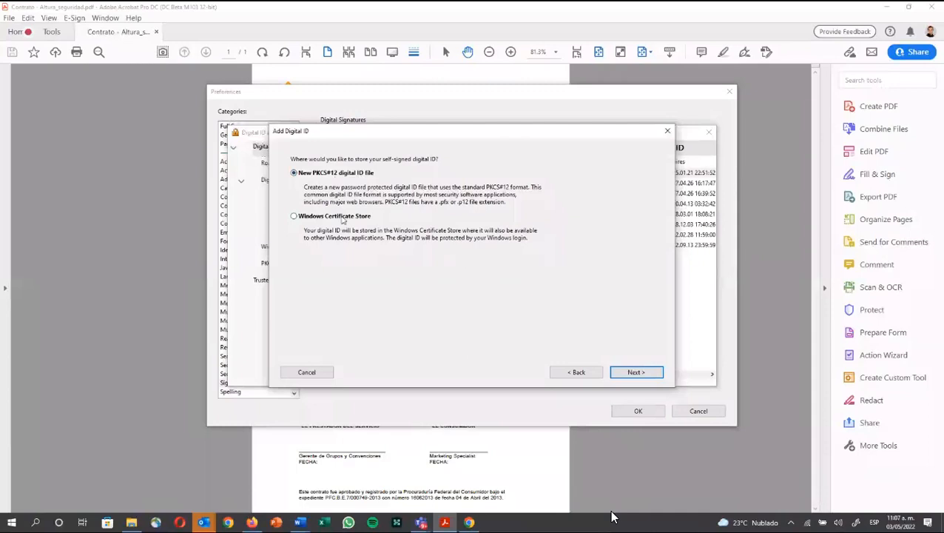
pyautogui.click(635, 372)
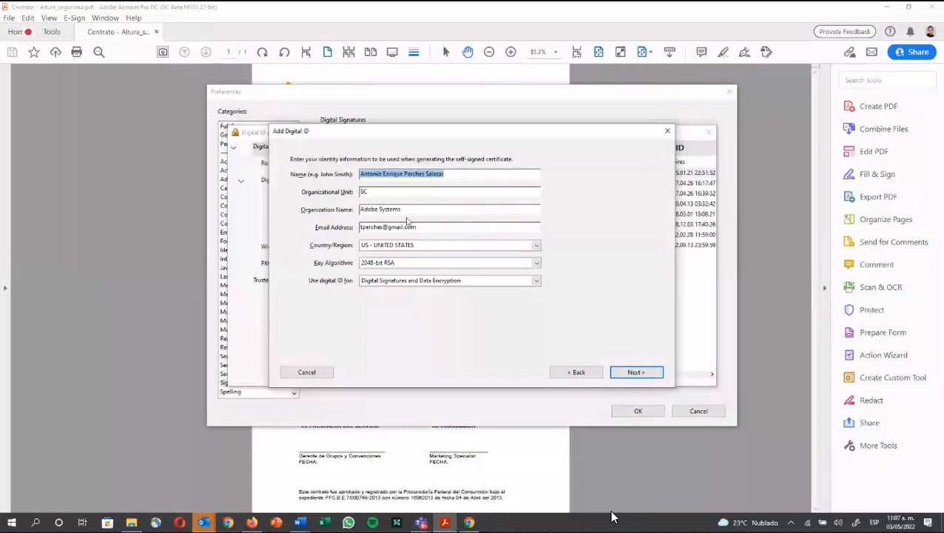
# Step: Set the key algorithm to 2048-bit RSA and the usage to Data Encryption
pyautogui.click(395, 264)
pyautogui.click(394, 266)
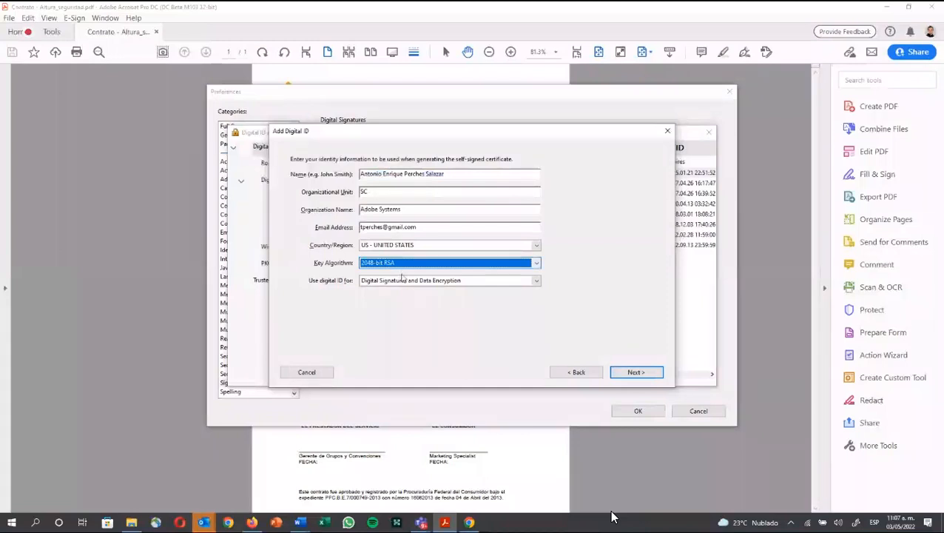
pyautogui.click(405, 282)
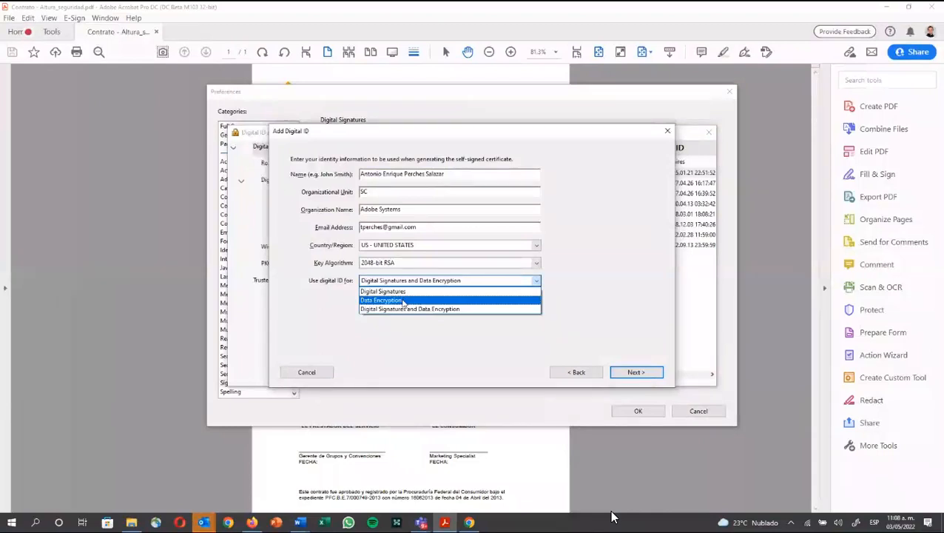
pyautogui.click(403, 302)
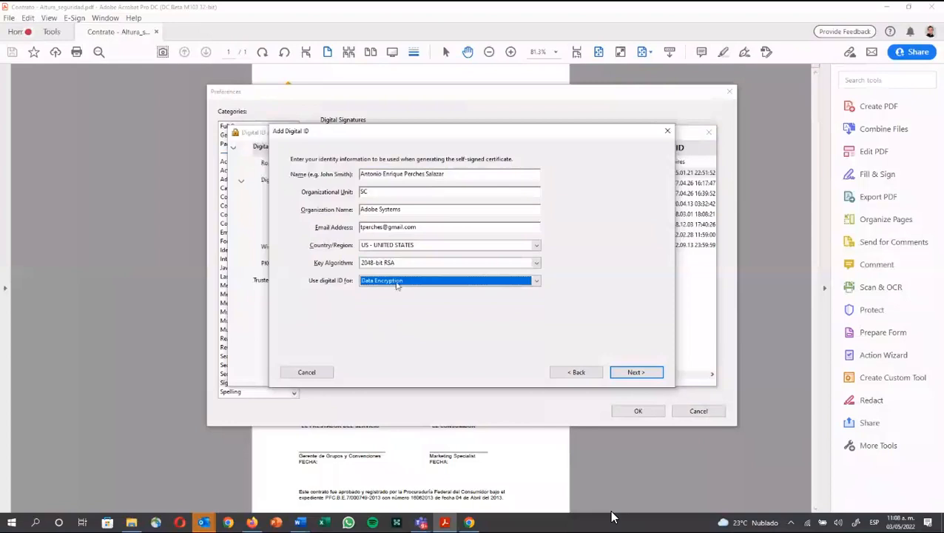
pyautogui.click(397, 283)
# Step: Confirm Digital Signatures and Data Encryption usage and continue to the file-location page
pyautogui.click(404, 311)
pyautogui.press('Return')
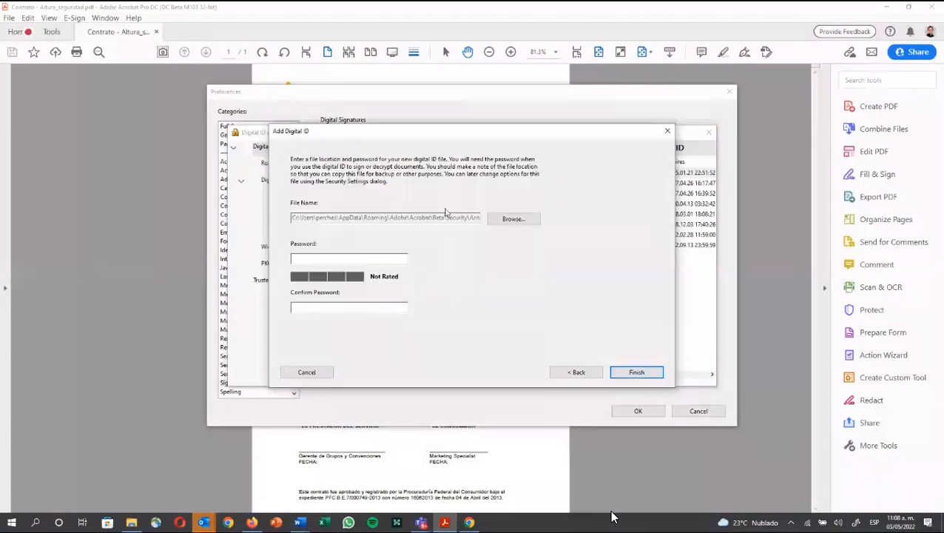
# Step: Set the digital ID file location to Escritorio (Desktop), overwriting the existing .pfx file
pyautogui.click(503, 220)
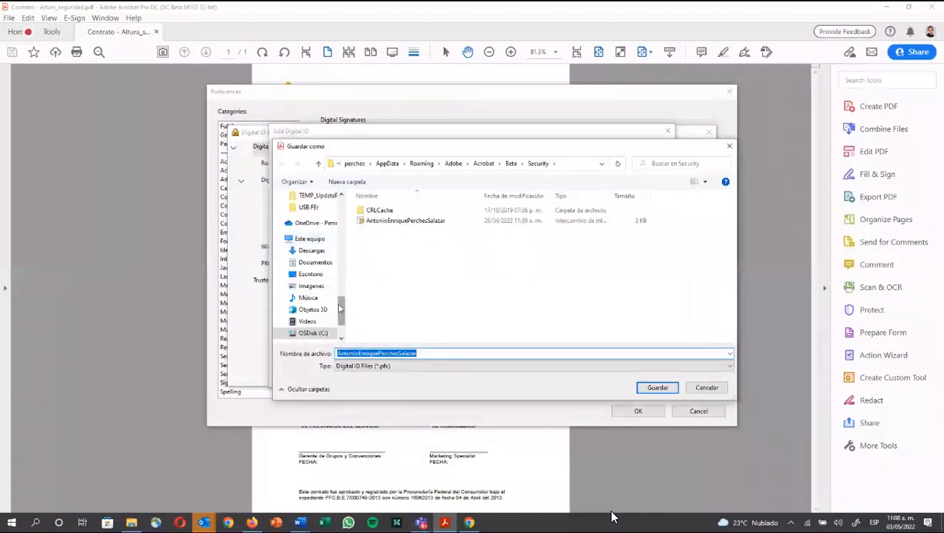
pyautogui.scroll(10, 340, 295)
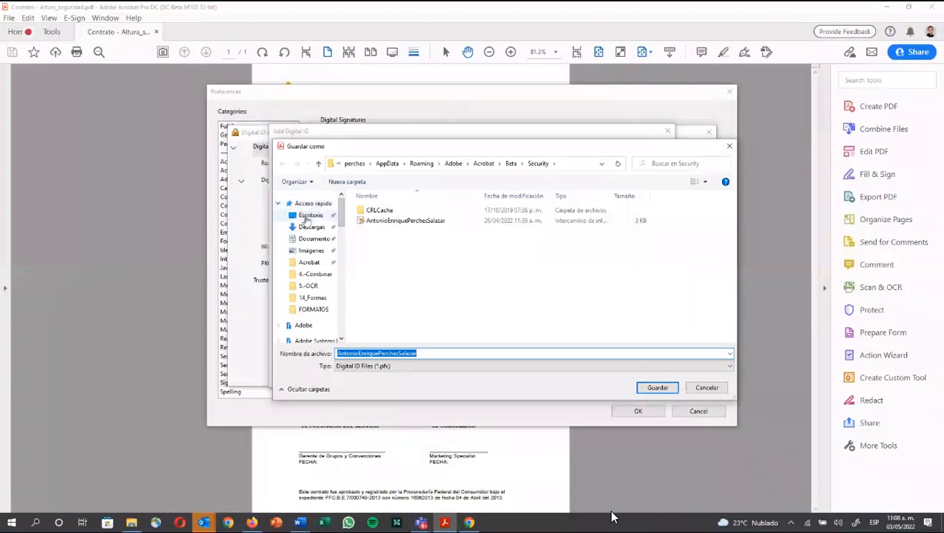
pyautogui.click(310, 215)
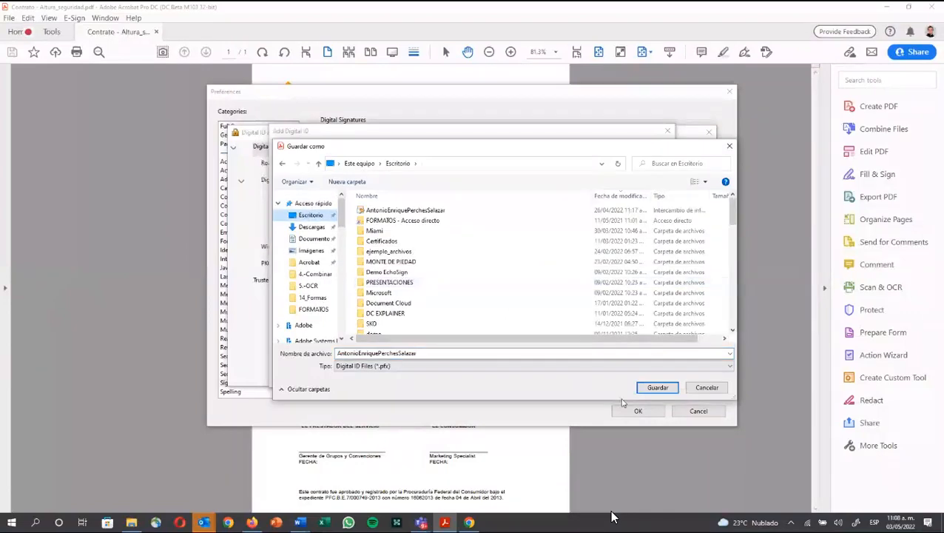
pyautogui.click(648, 388)
pyautogui.click(495, 262)
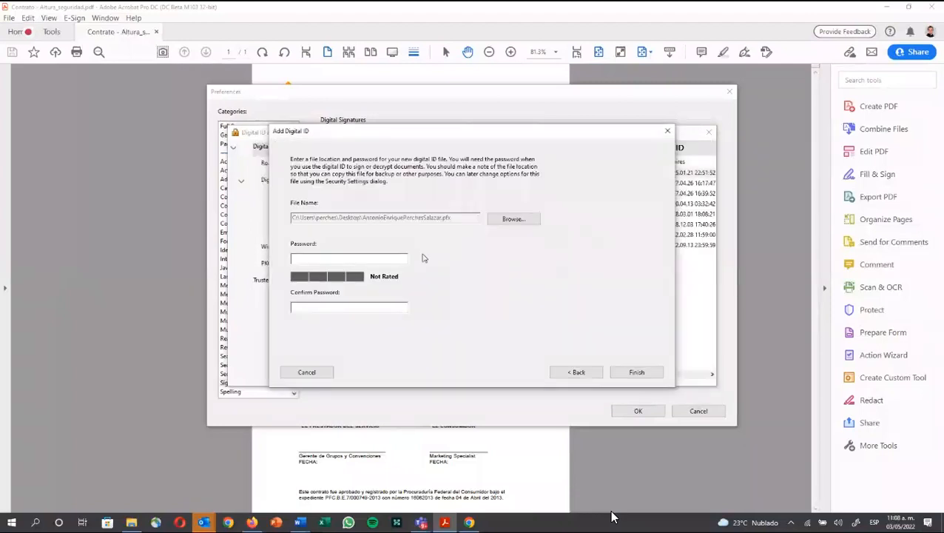
# Step: Enter and confirm a password for the new digital ID file, then finish creating it
pyautogui.write('********')
pyautogui.press('Tab')
pyautogui.write('********')
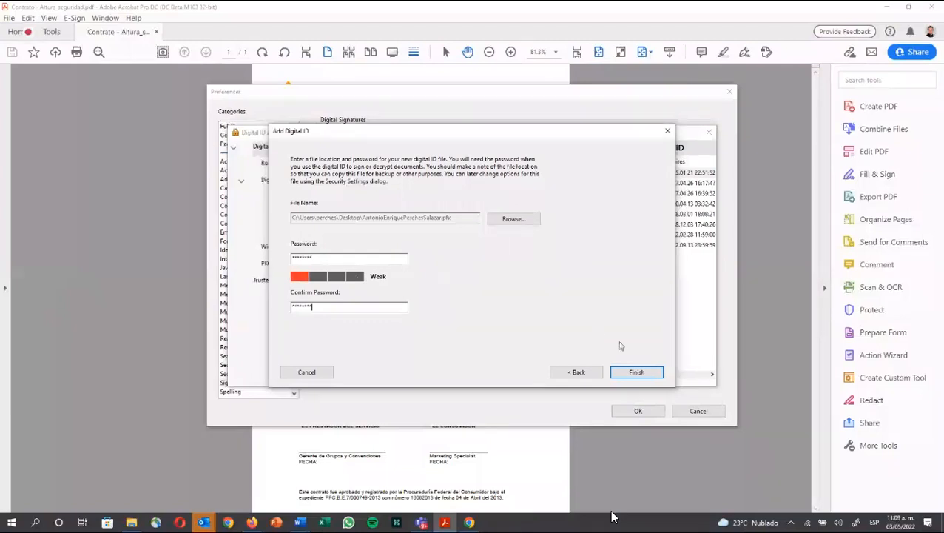
pyautogui.click(635, 375)
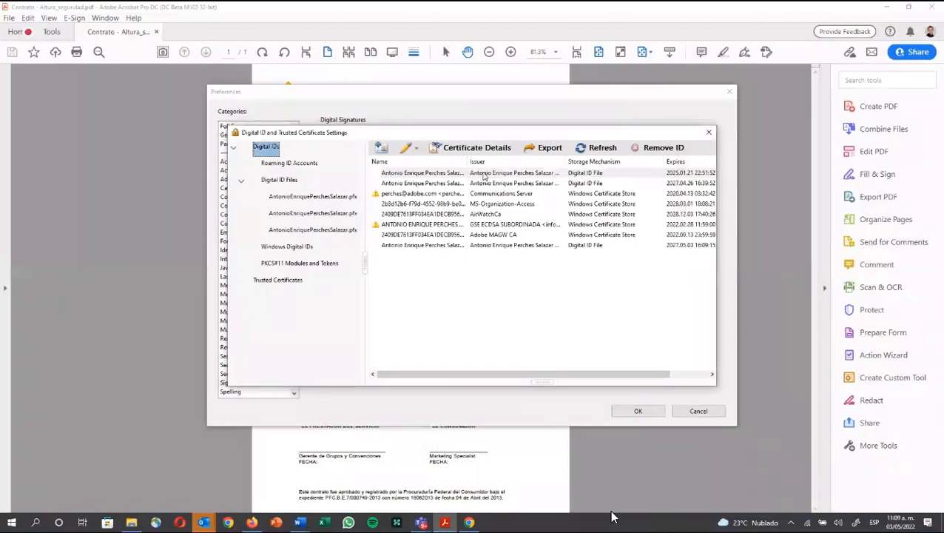
# Step: Choose to export the certificate of the digital ID expiring 2025.01.21 to a data file
pyautogui.click(483, 174)
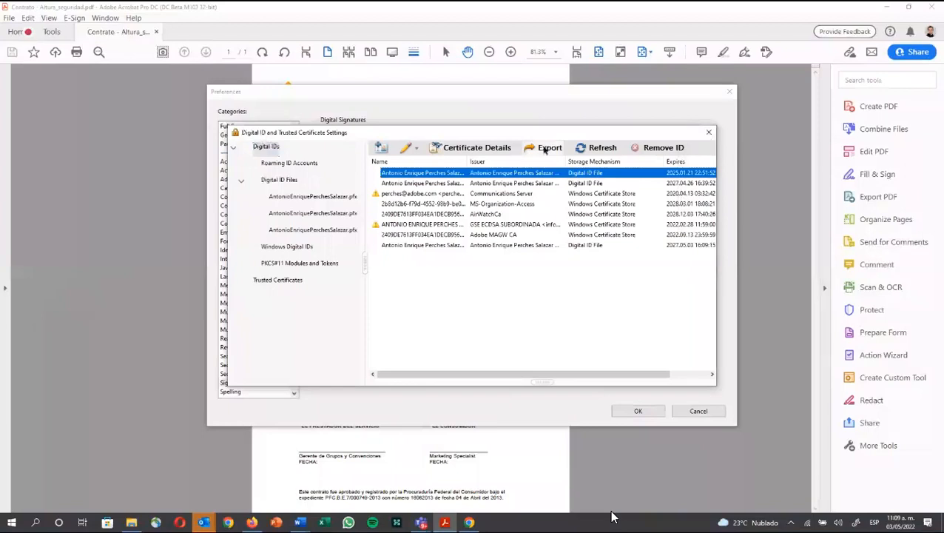
pyautogui.click(545, 149)
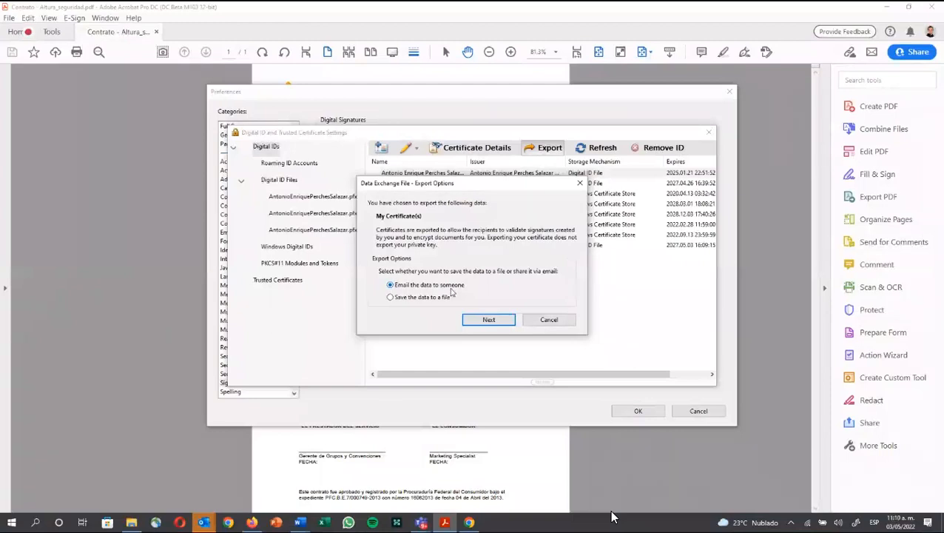
pyautogui.click(435, 298)
pyautogui.click(498, 319)
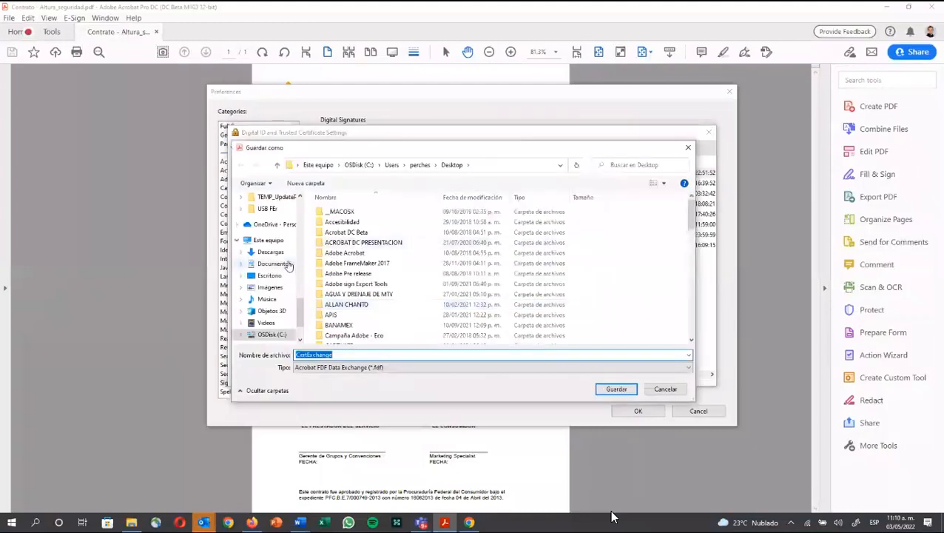
# Step: Save it as CertExchange.fdf on the Desktop, overwriting the old file, and close the settings windows
pyautogui.scroll(5, 290, 263)
pyautogui.scroll(6, 290, 262)
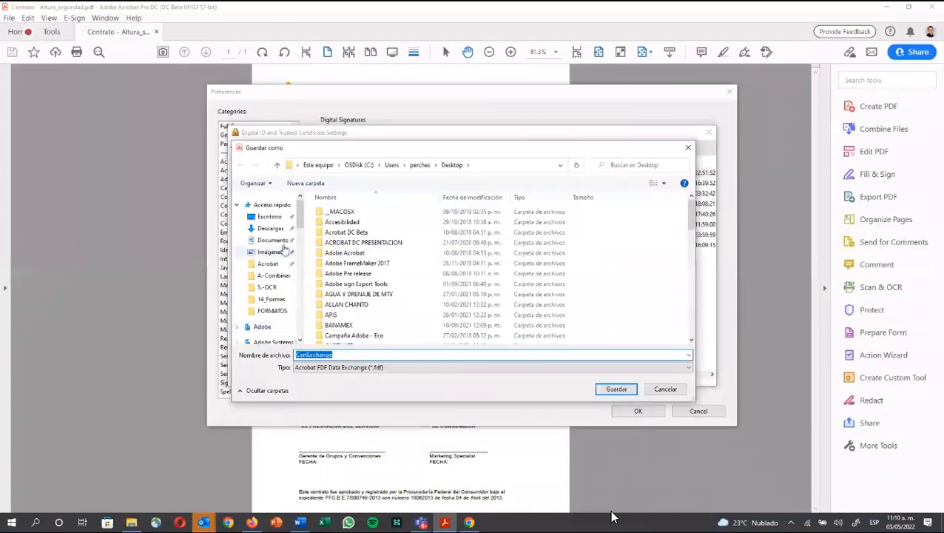
pyautogui.click(269, 217)
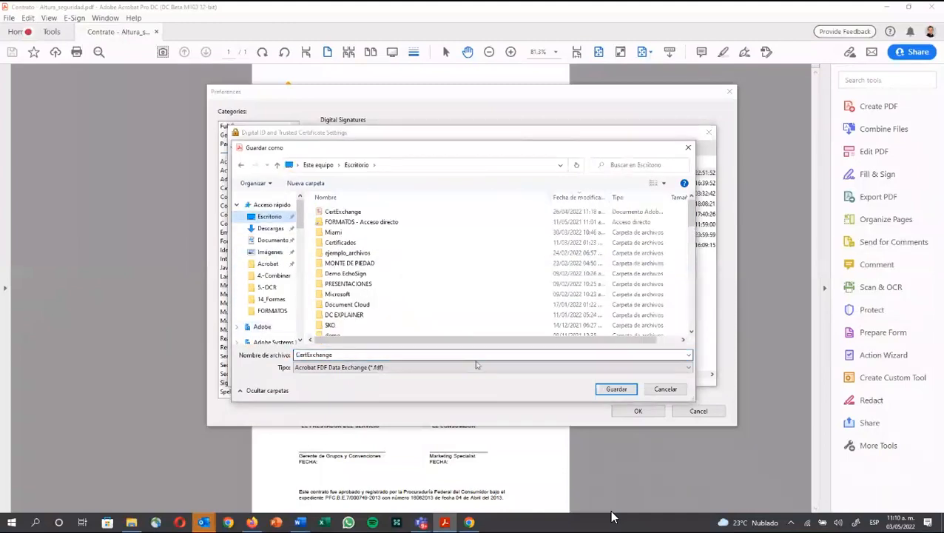
pyautogui.click(600, 391)
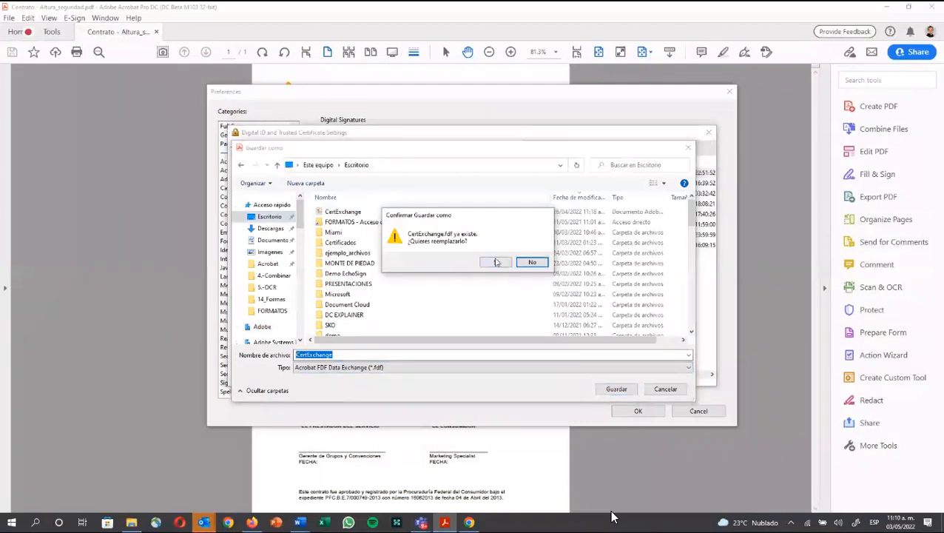
pyautogui.click(497, 262)
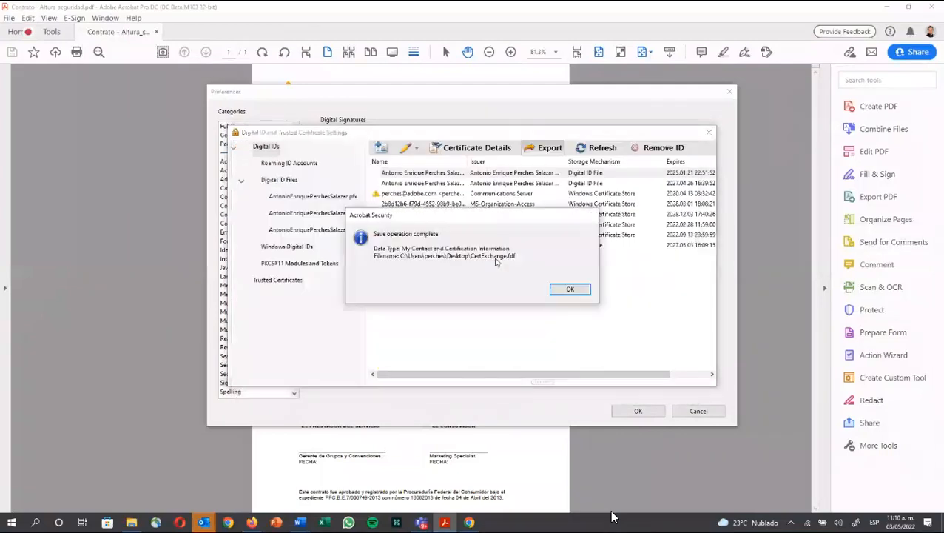
pyautogui.click(560, 288)
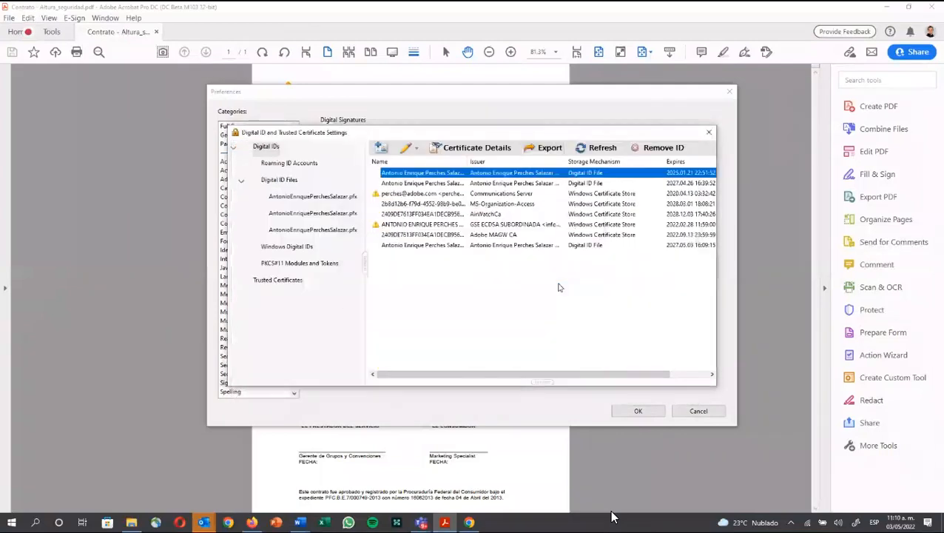
pyautogui.click(706, 133)
pyautogui.click(727, 91)
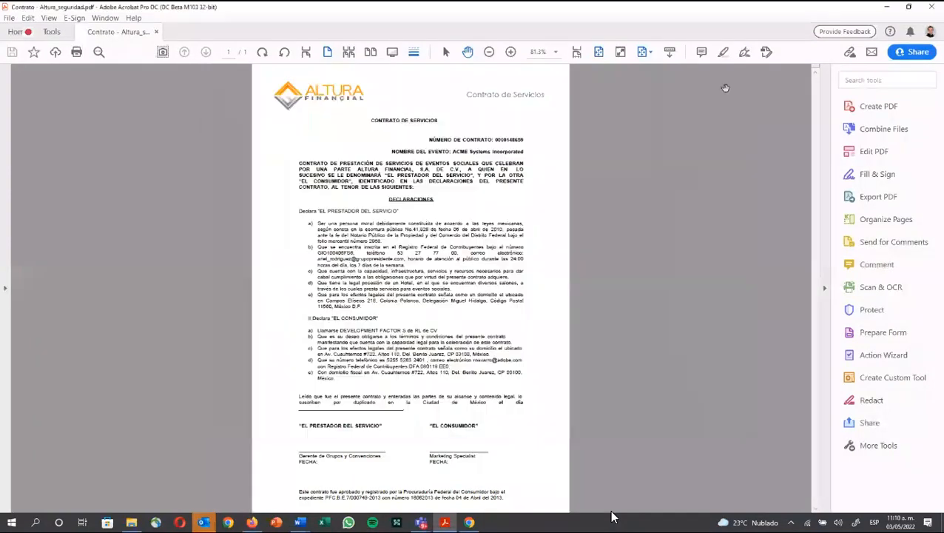
# Step: Clear the desktop by closing the file browser, Word without saving, and the reminder notification
pyautogui.click(892, 6)
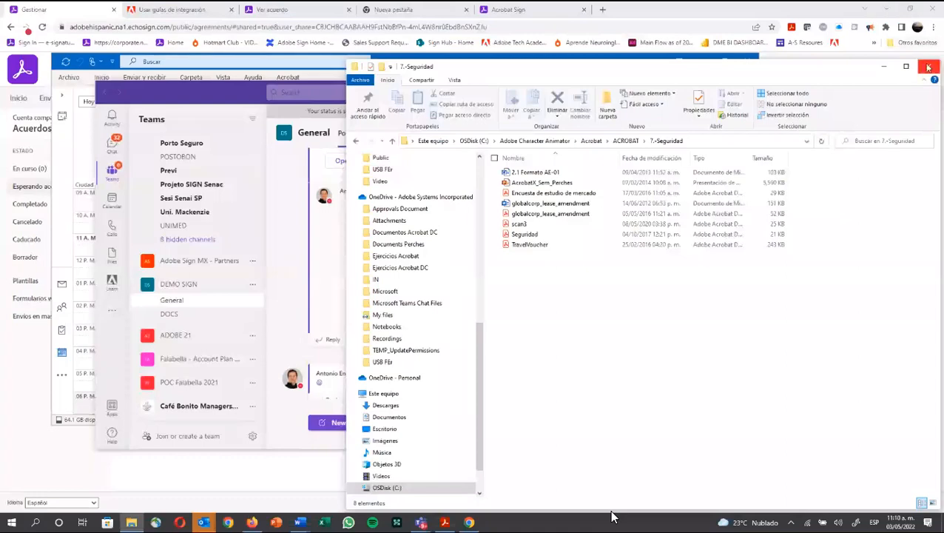
pyautogui.hotkey('alt', 'F4')
pyautogui.hotkey('alt', 'Tab')
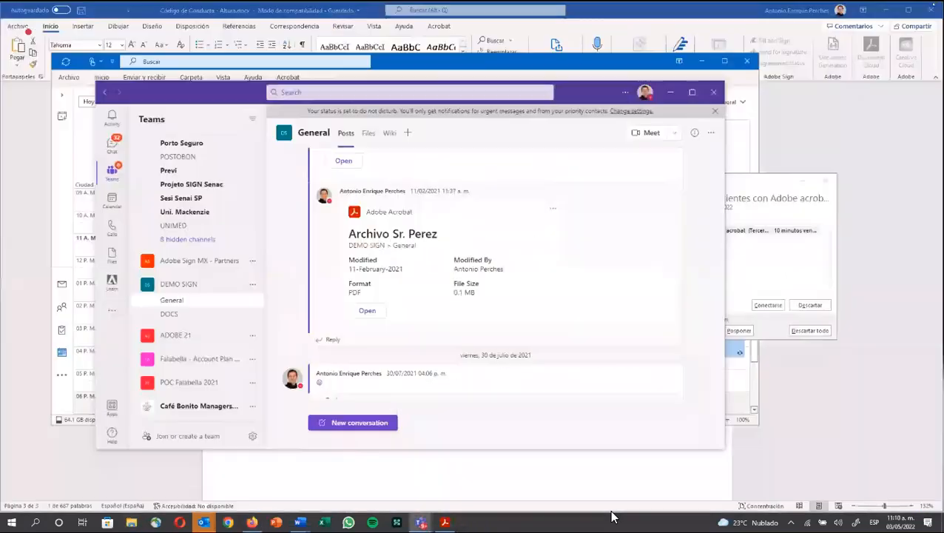
pyautogui.hotkey('alt', 'Tab')
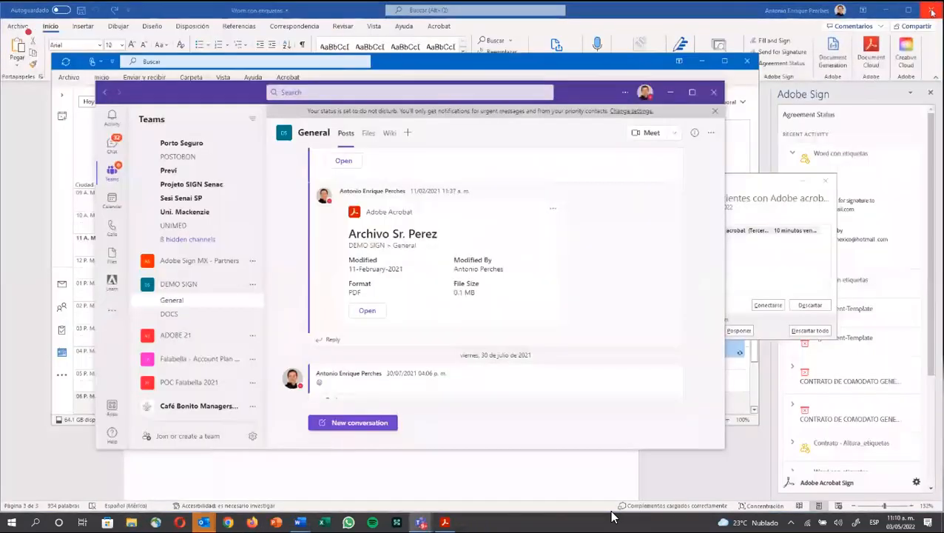
pyautogui.click(931, 10)
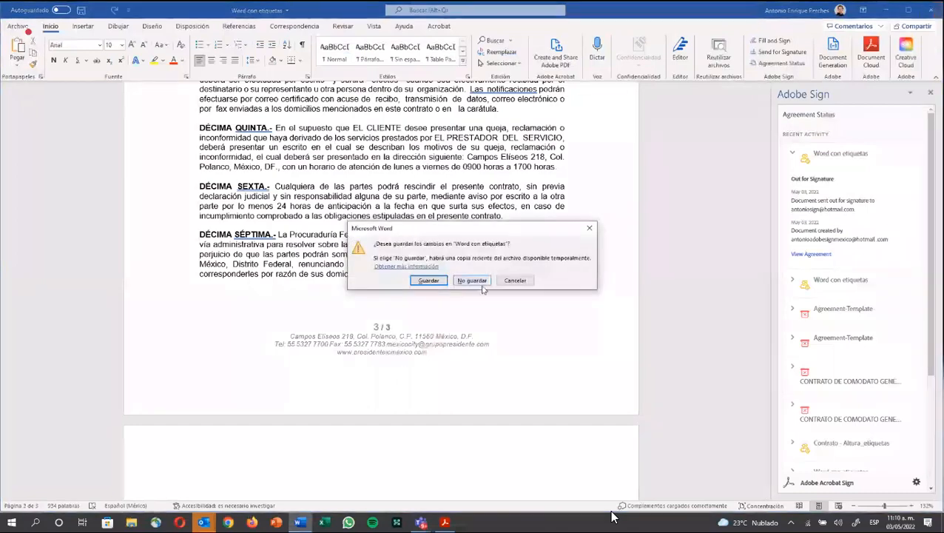
pyautogui.click(471, 279)
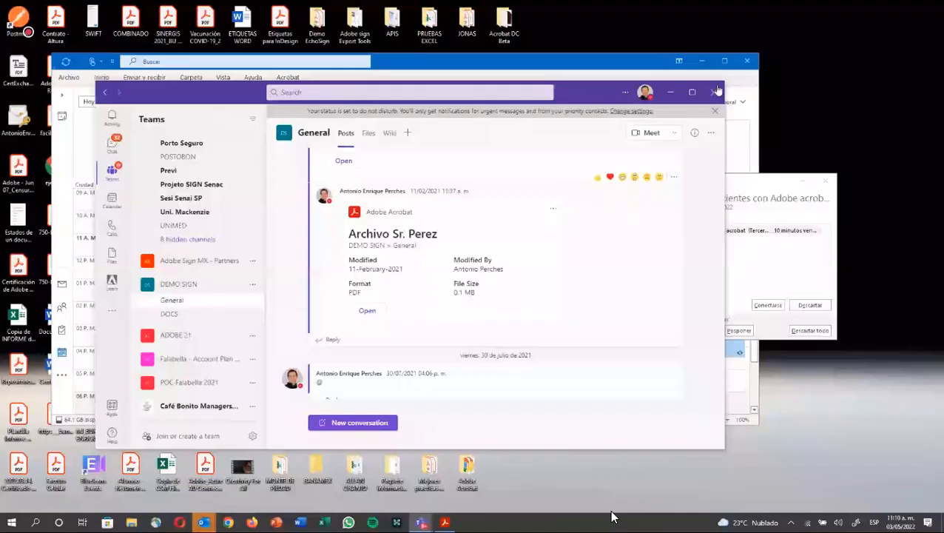
pyautogui.hotkey('alt', 'F4')
pyautogui.hotkey('alt', 'F4')
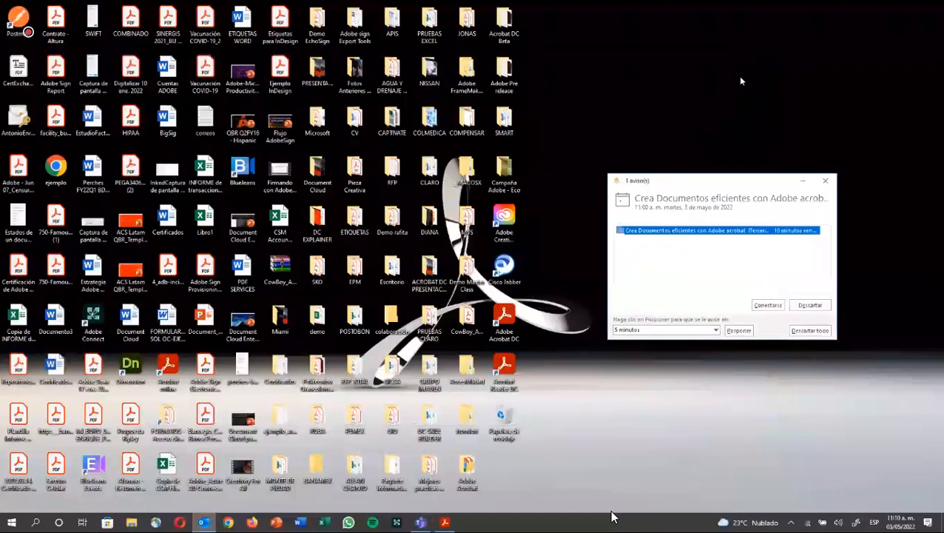
pyautogui.click(802, 184)
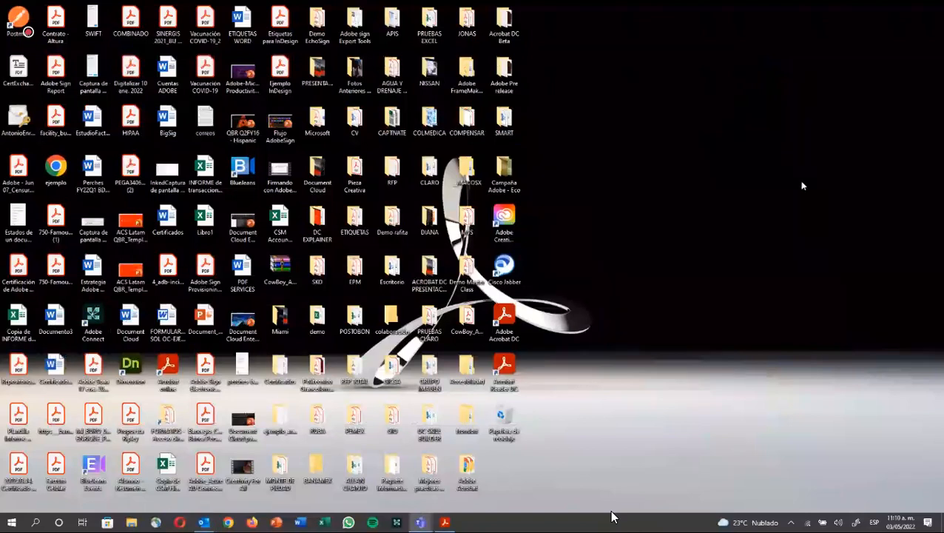
pyautogui.rightClick(605, 233)
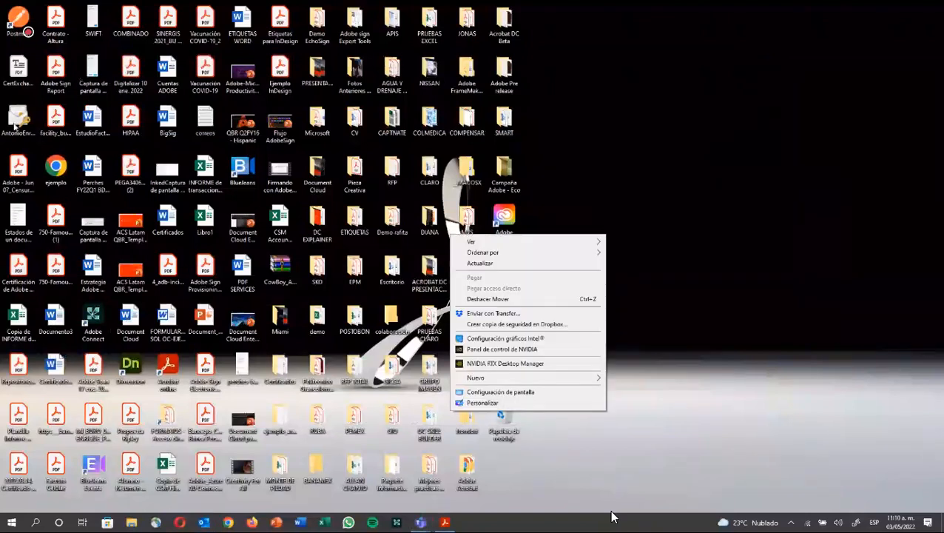
# Step: Open the personal certificate file, cancel its import wizard, and compare both certificate files' details
pyautogui.click(21, 117)
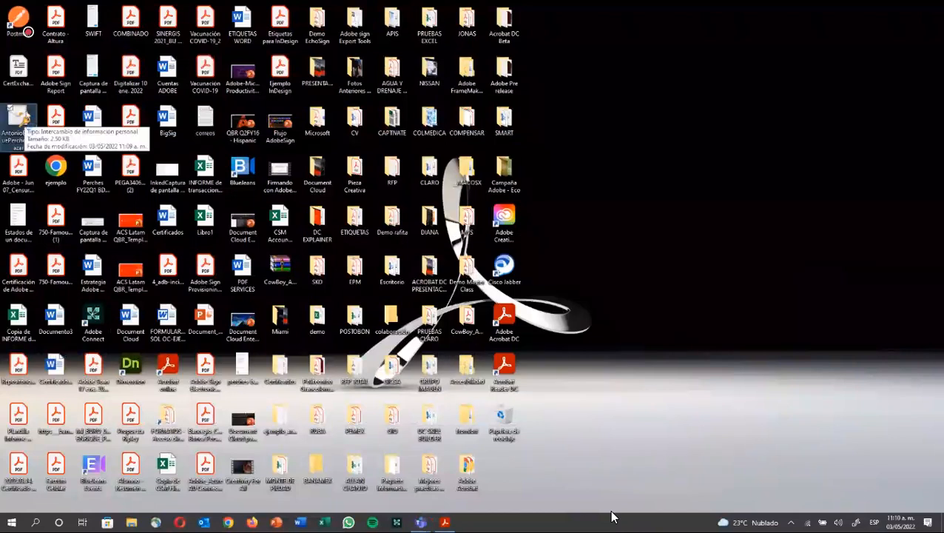
pyautogui.doubleClick(21, 117)
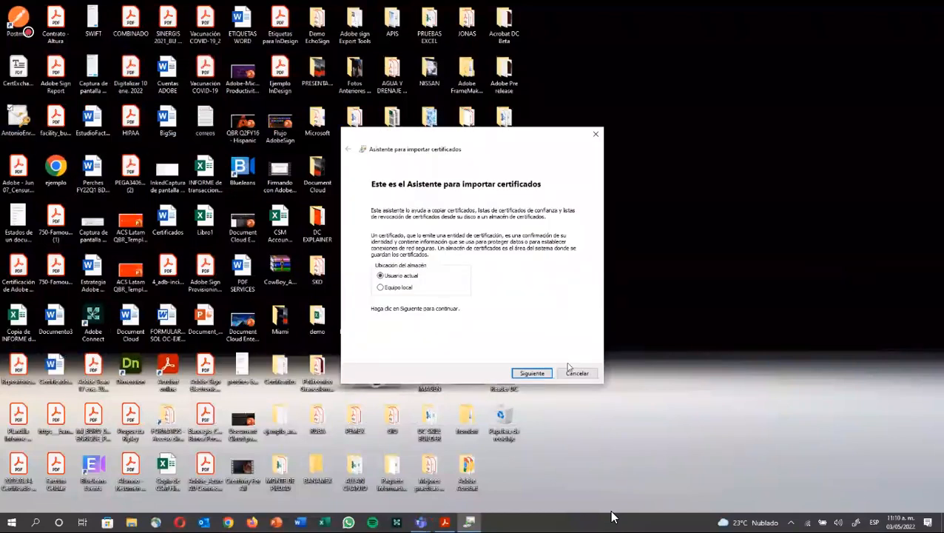
pyautogui.click(569, 371)
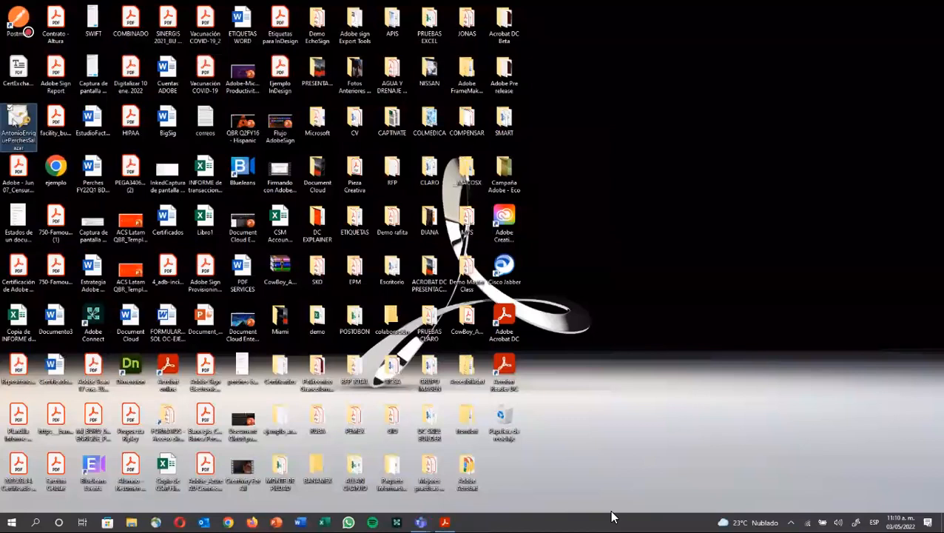
pyautogui.press('Up')
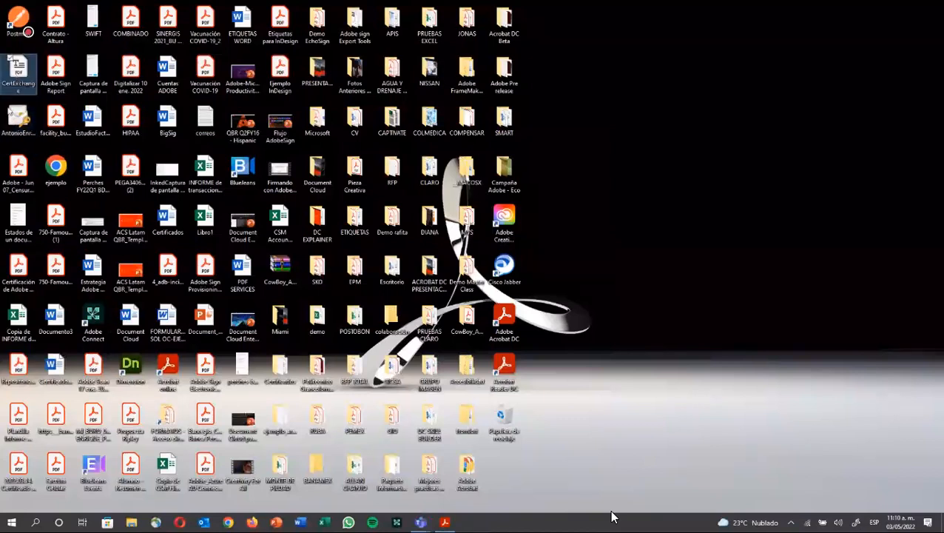
pyautogui.press('Down')
pyautogui.press('Up')
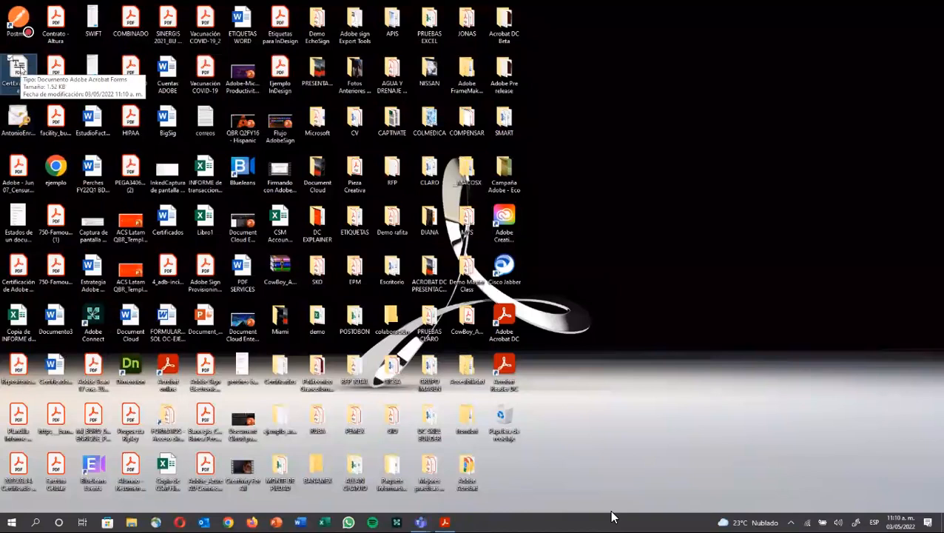
pyautogui.press('Down')
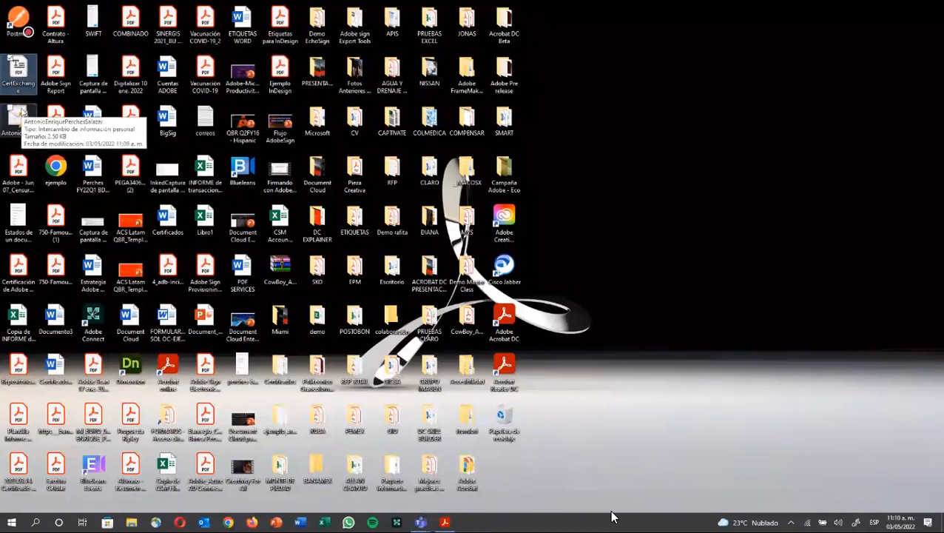
pyautogui.press('Up')
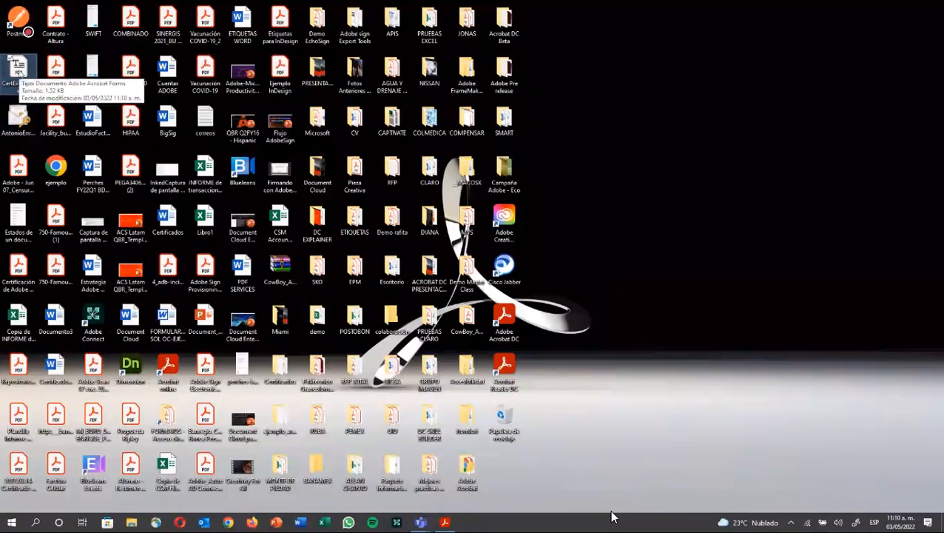
pyautogui.press('Down')
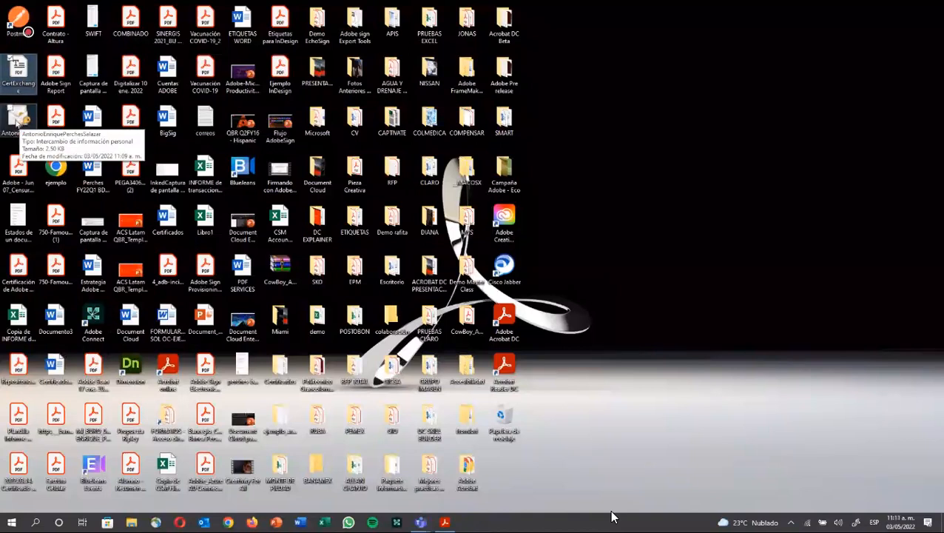
pyautogui.press('Up')
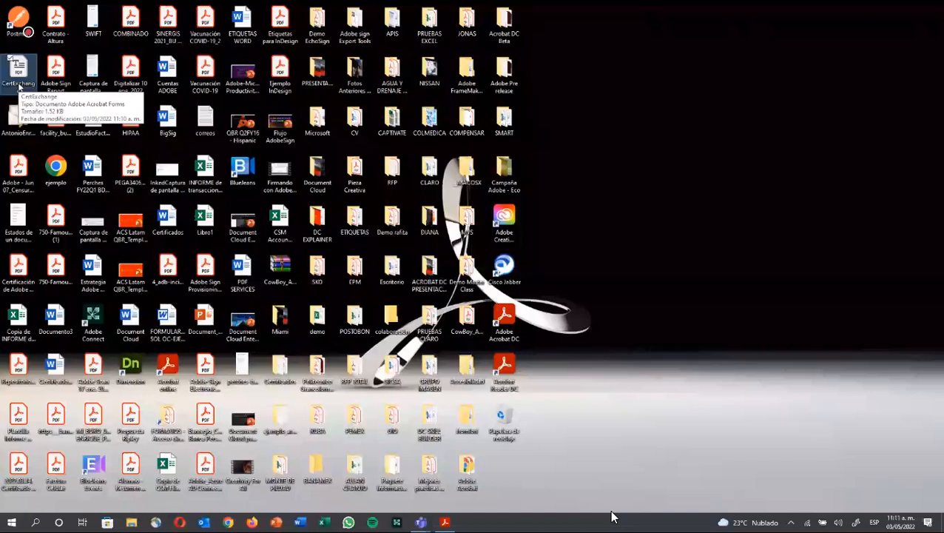
# Step: Open CertExchange.fdf, cancel its import, and bring the contract PDF back
pyautogui.doubleClick(19, 77)
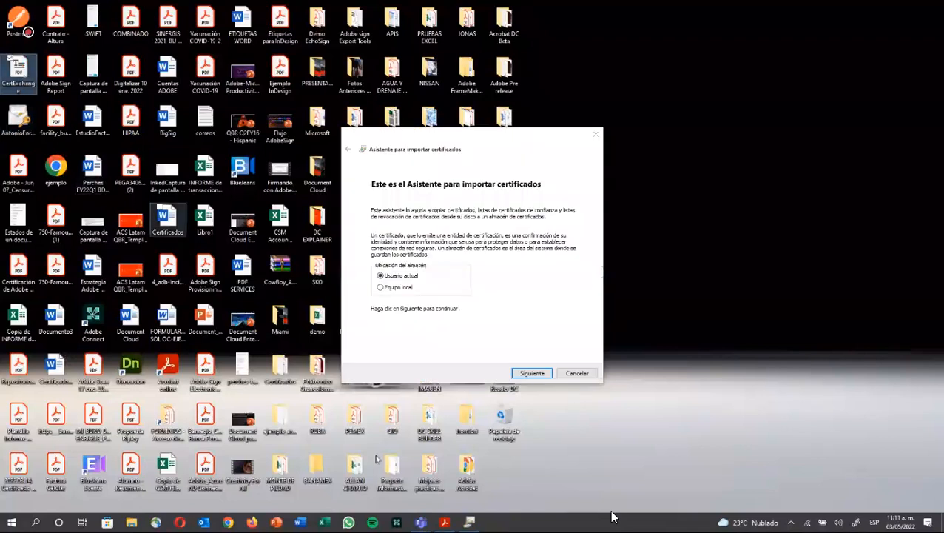
pyautogui.click(577, 373)
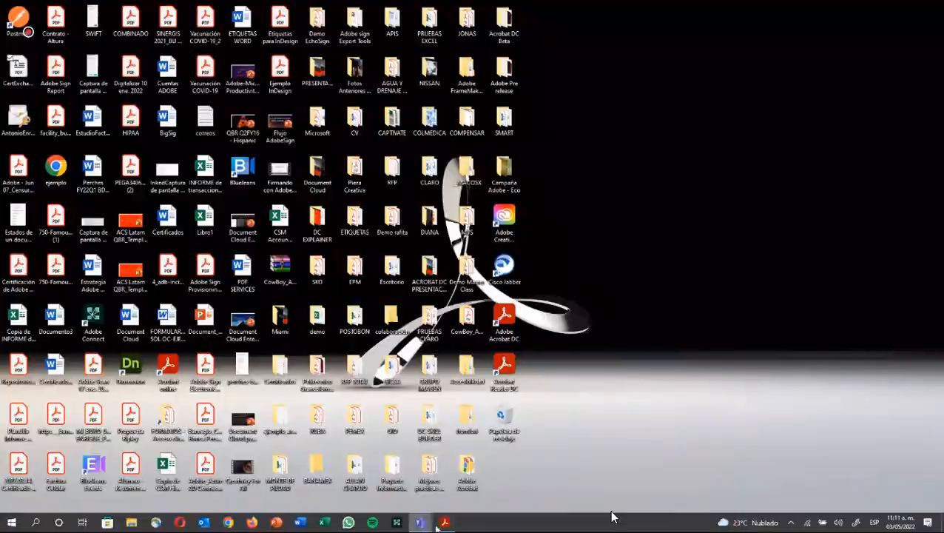
pyautogui.click(445, 523)
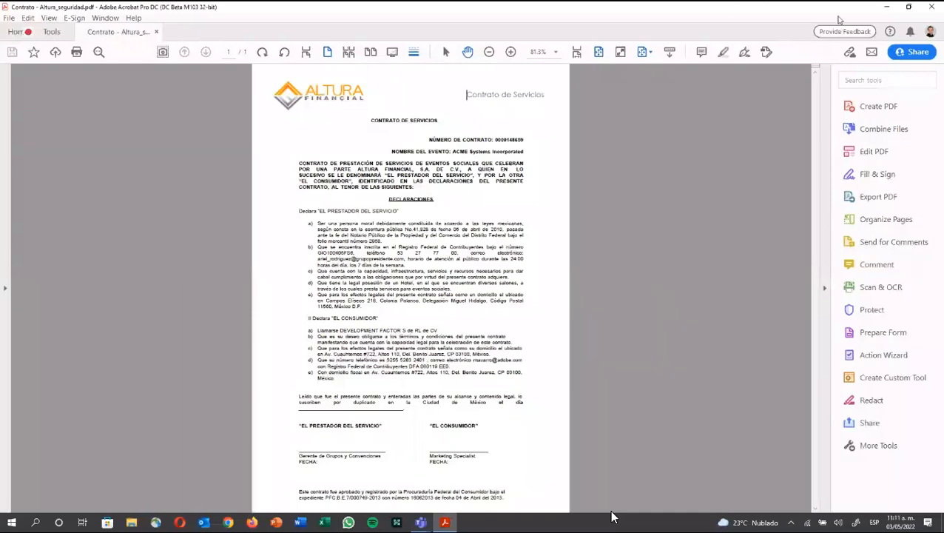
# Step: In the contract's File > Properties Security tab, choose Certificate Security as the security method
pyautogui.click(888, 7)
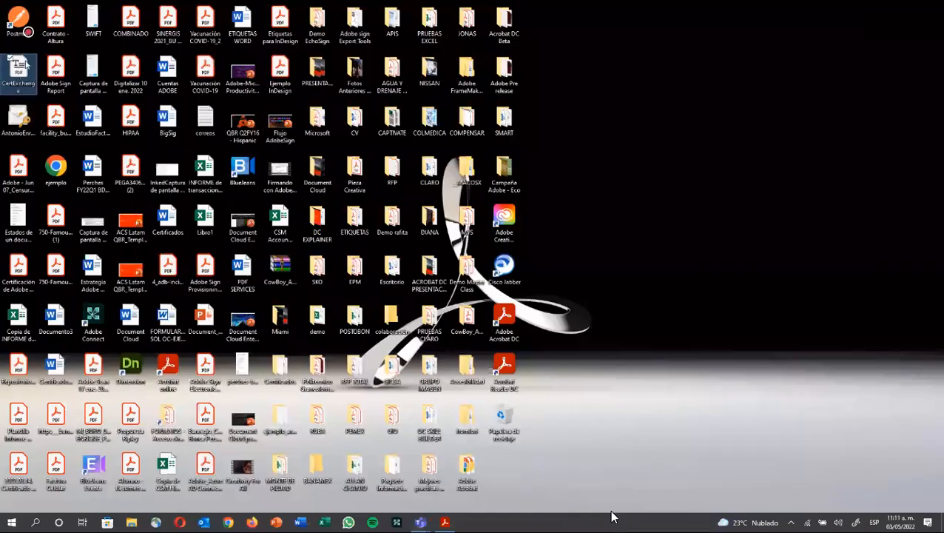
pyautogui.click(445, 523)
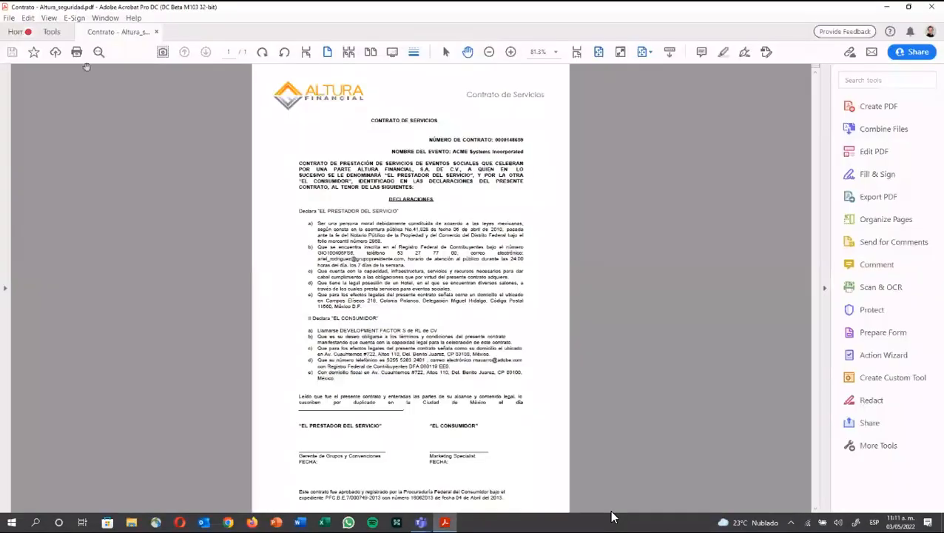
pyautogui.click(8, 19)
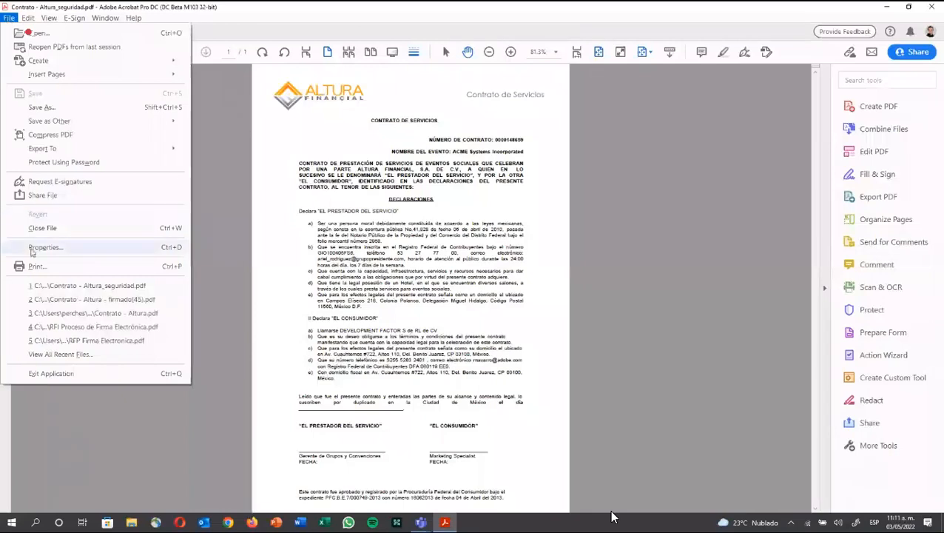
pyautogui.click(45, 247)
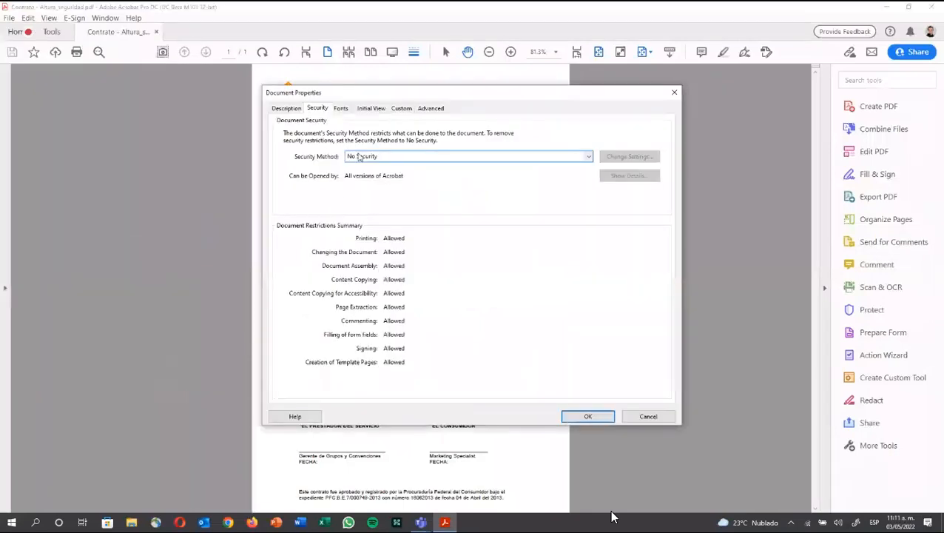
pyautogui.click(351, 157)
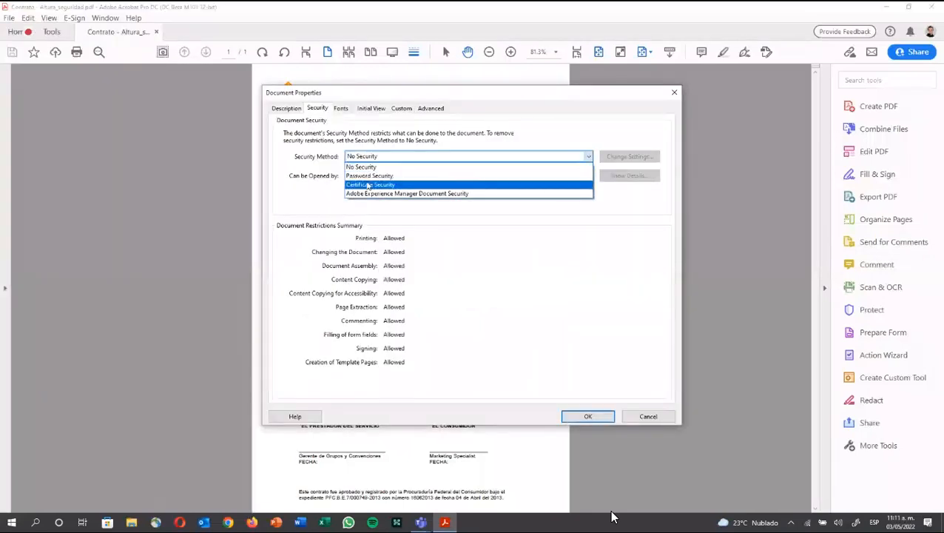
pyautogui.click(368, 185)
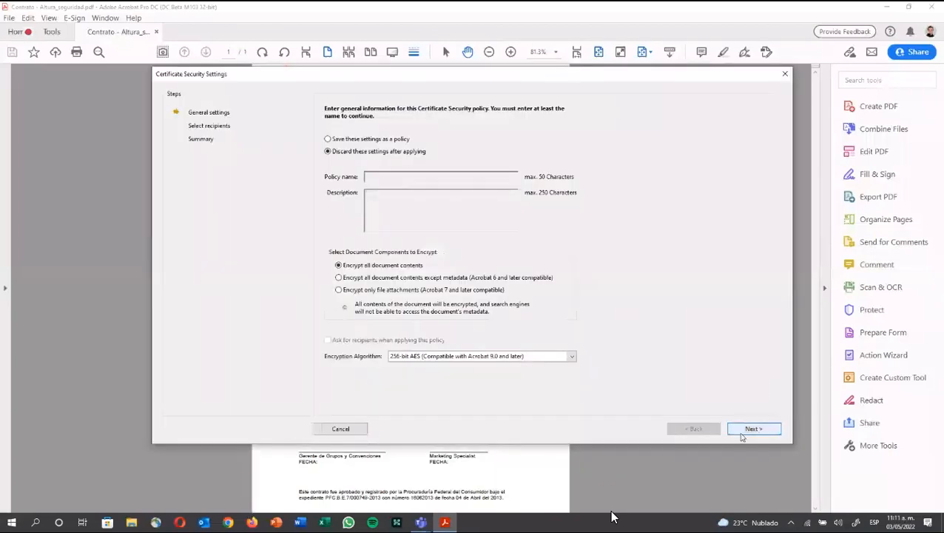
# Step: Pass the general encryption settings without selecting a digital ID, closing the recipient search unused
pyautogui.click(742, 434)
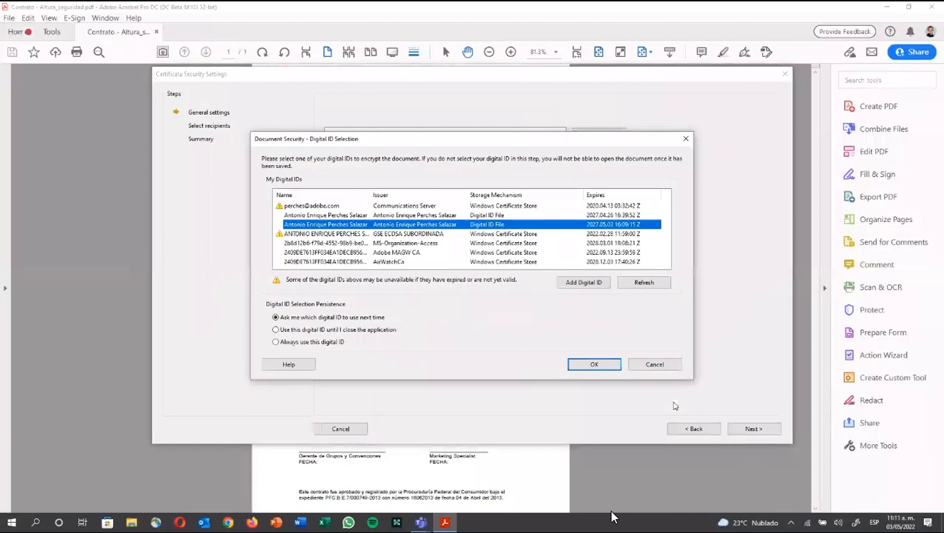
pyautogui.click(645, 365)
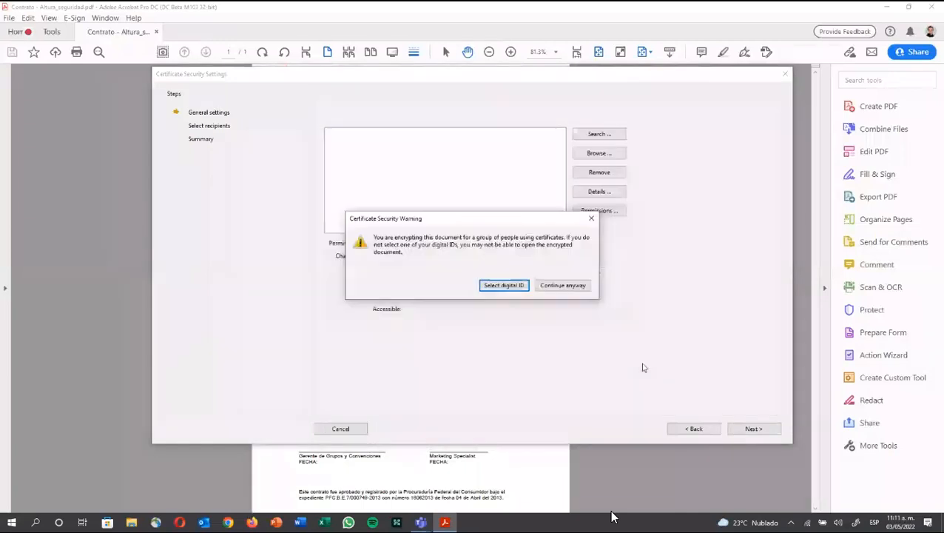
pyautogui.click(549, 288)
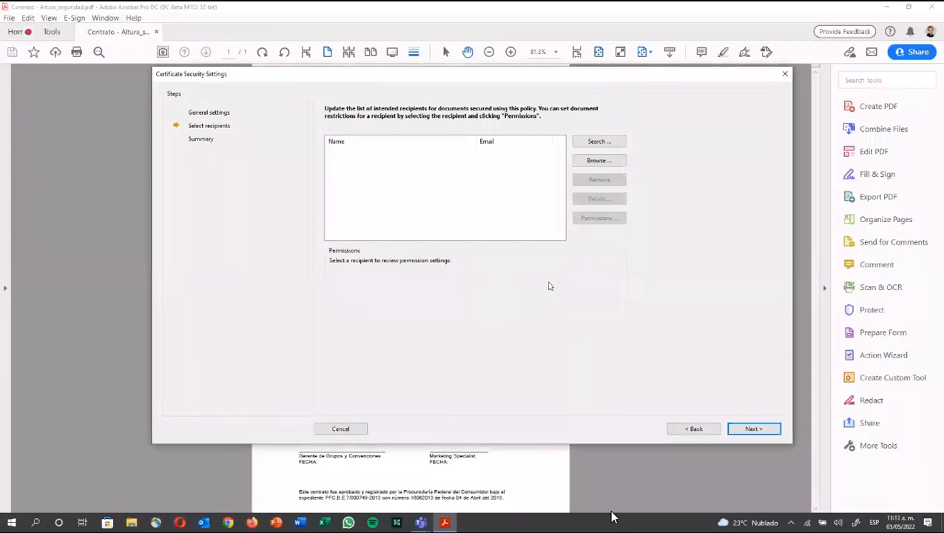
pyautogui.click(590, 142)
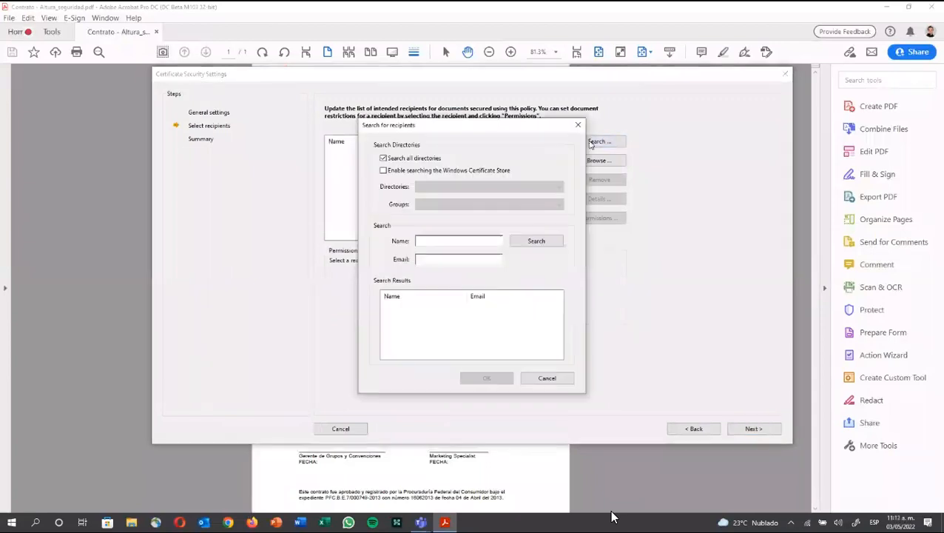
pyautogui.click(547, 378)
# Step: Try adding CertExchange from the Desktop as a recipient certificate; it gets rejected
pyautogui.click(581, 160)
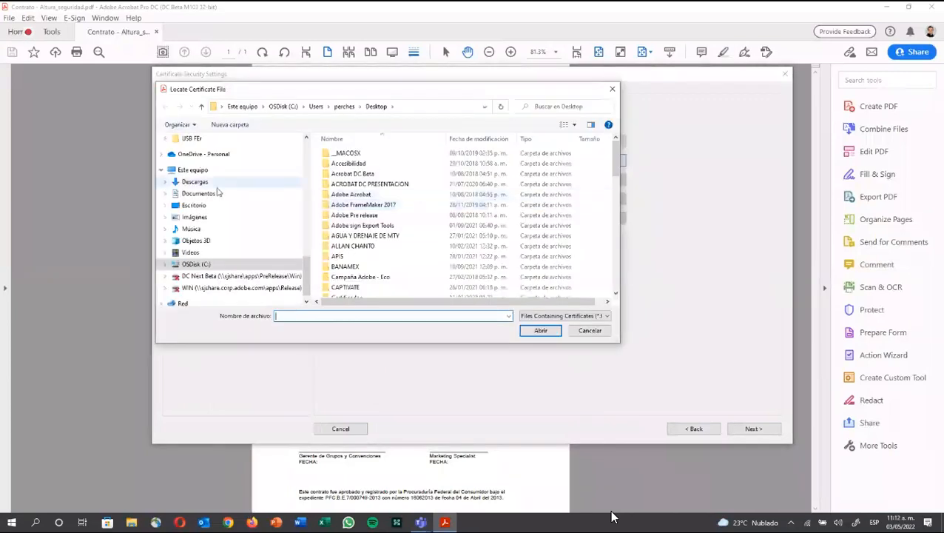
pyautogui.click(198, 205)
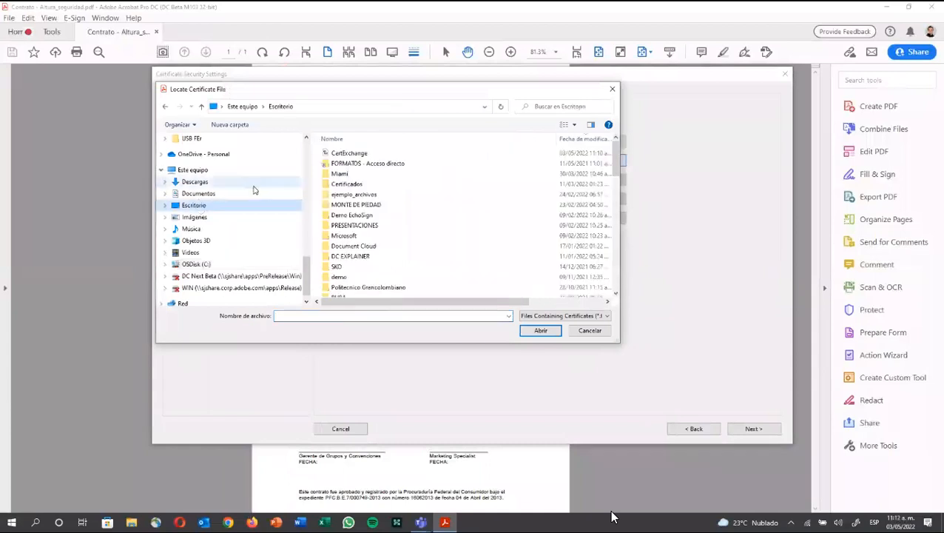
pyautogui.click(362, 153)
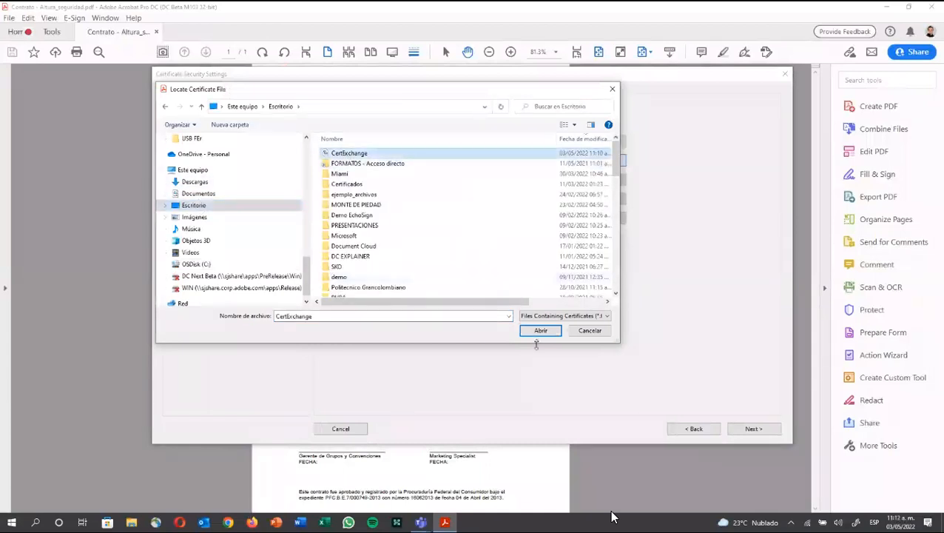
pyautogui.click(537, 334)
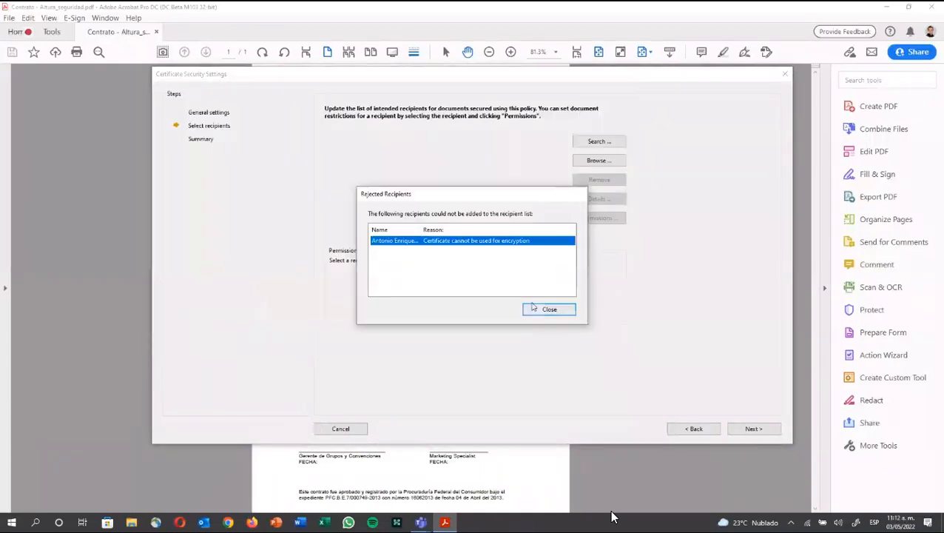
pyautogui.click(532, 310)
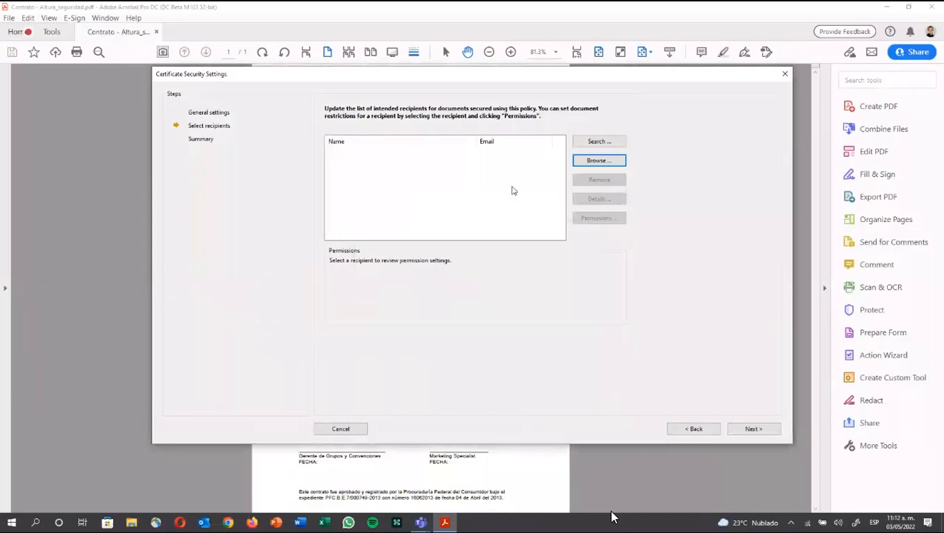
# Step: Browse the Desktop for another recipient certificate file, then abandon the search
pyautogui.click(596, 160)
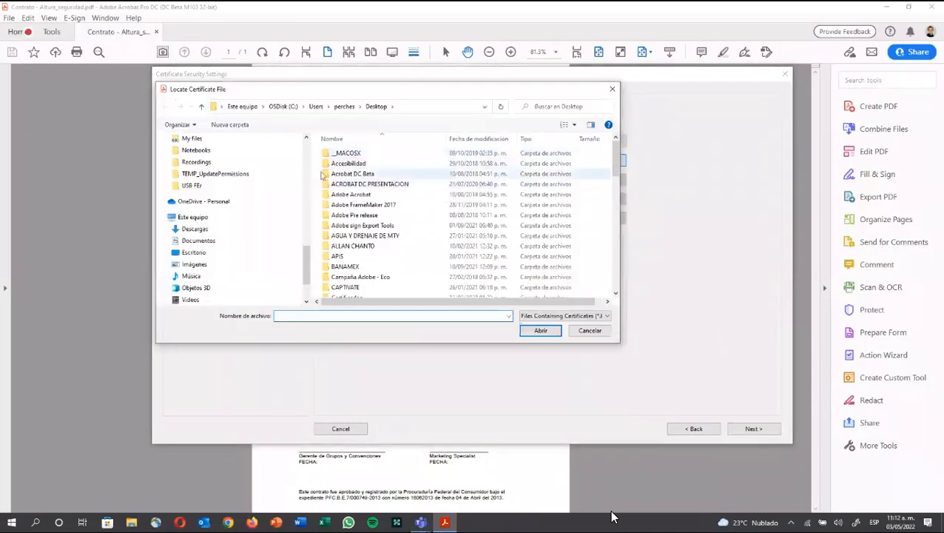
pyautogui.click(200, 252)
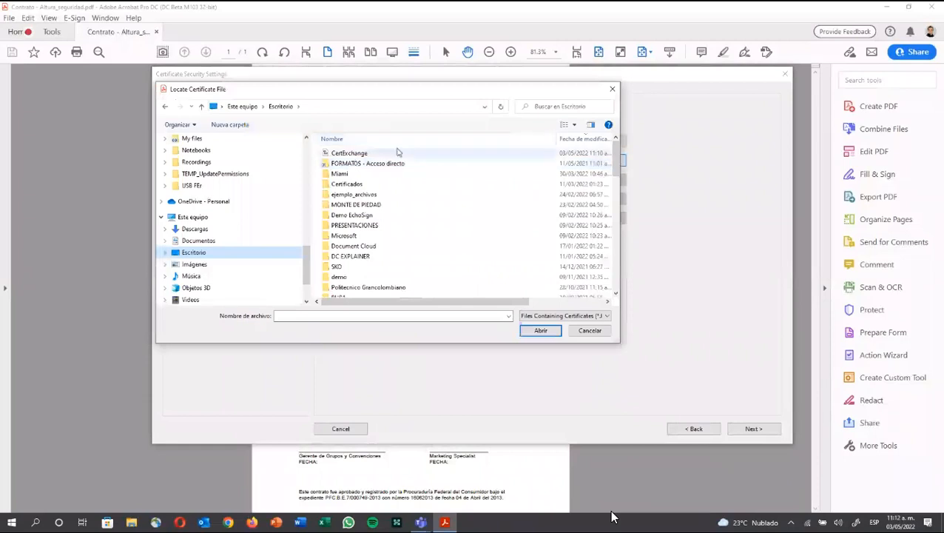
pyautogui.scroll(-15, 398, 152)
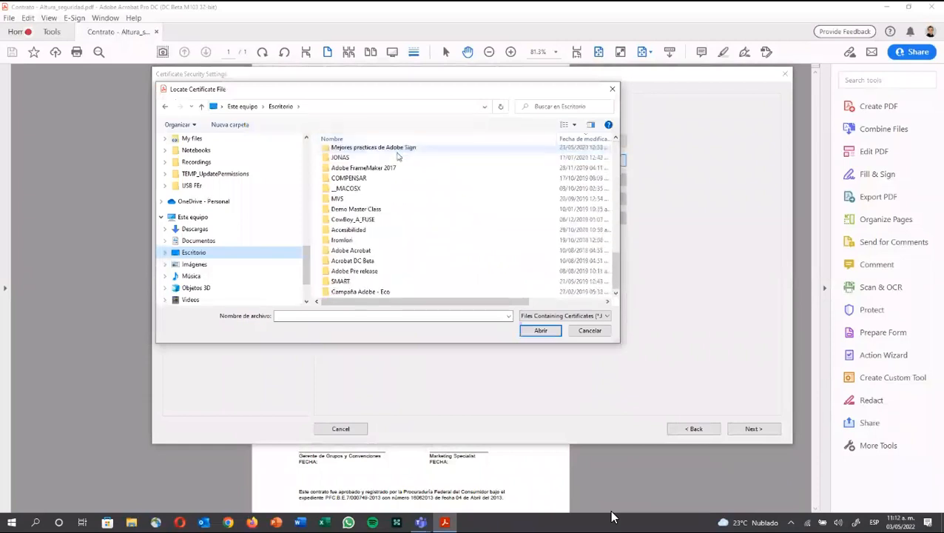
pyautogui.scroll(15, 397, 156)
pyautogui.click(589, 331)
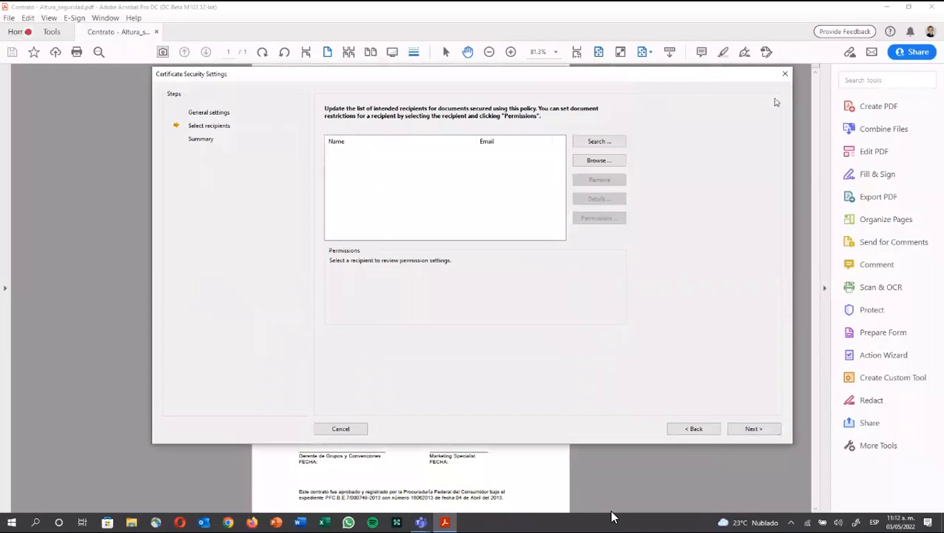
# Step: Cancel certificate security and Document Properties, then show Trusted Certificates under Edit > Preferences > Signatures
pyautogui.click(784, 76)
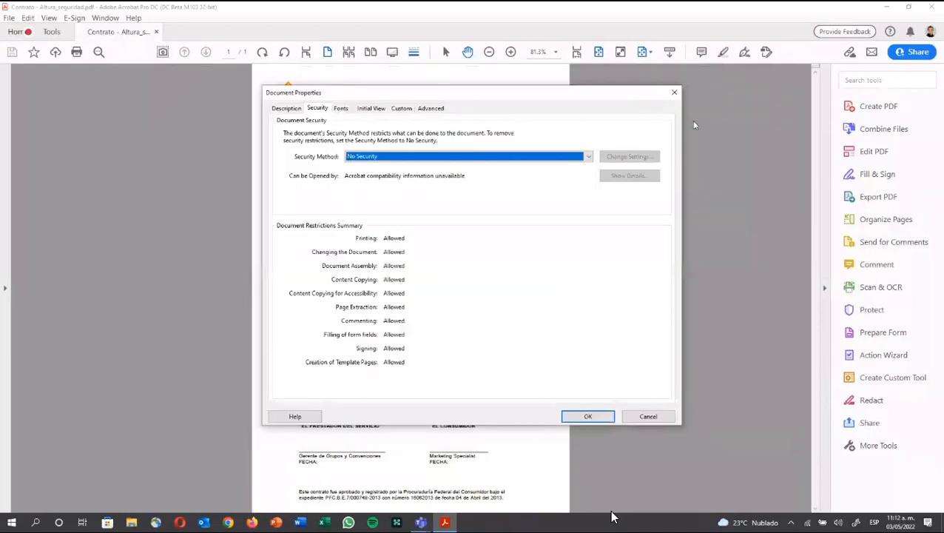
pyautogui.click(674, 93)
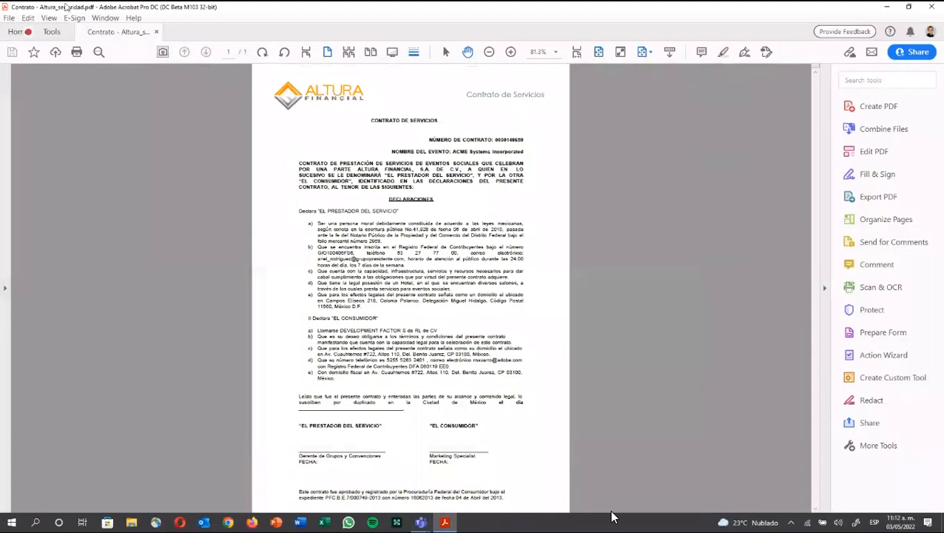
pyautogui.click(30, 18)
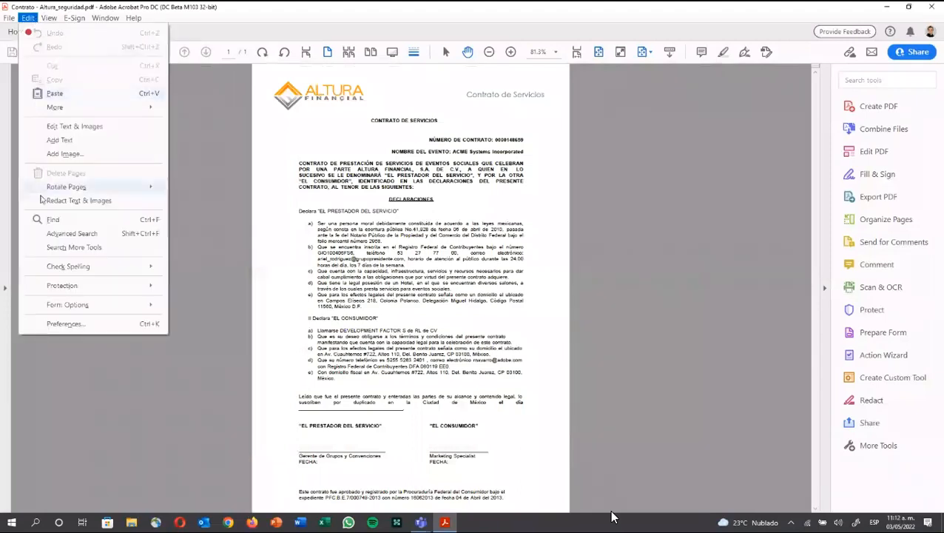
pyautogui.click(63, 324)
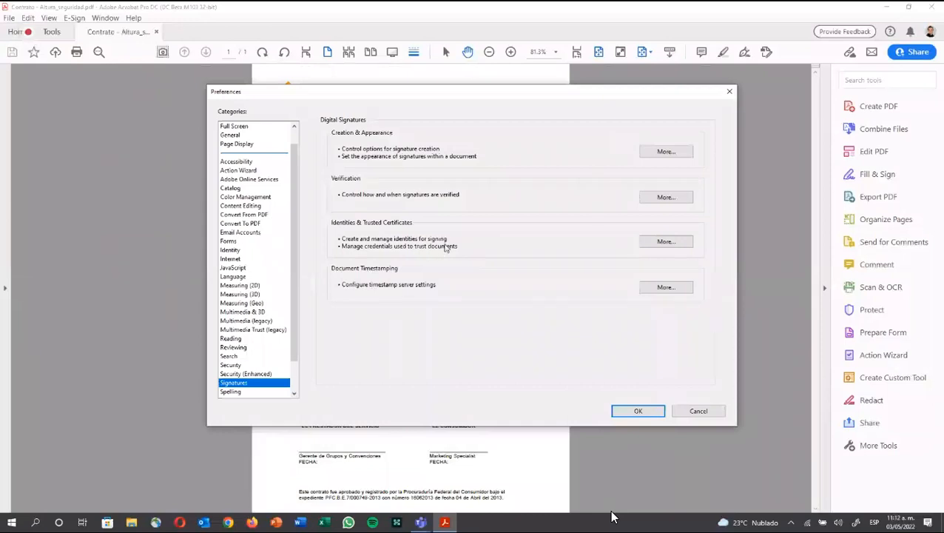
pyautogui.click(666, 242)
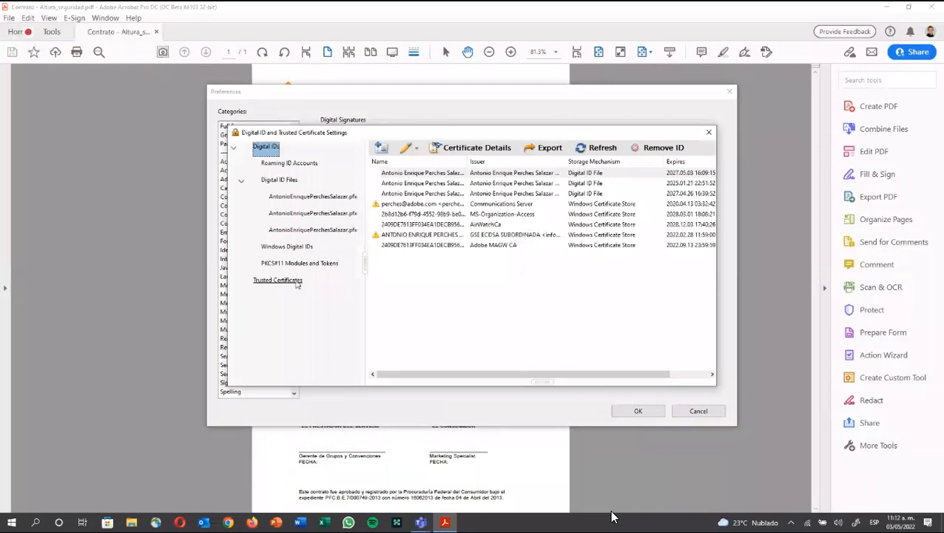
pyautogui.click(296, 284)
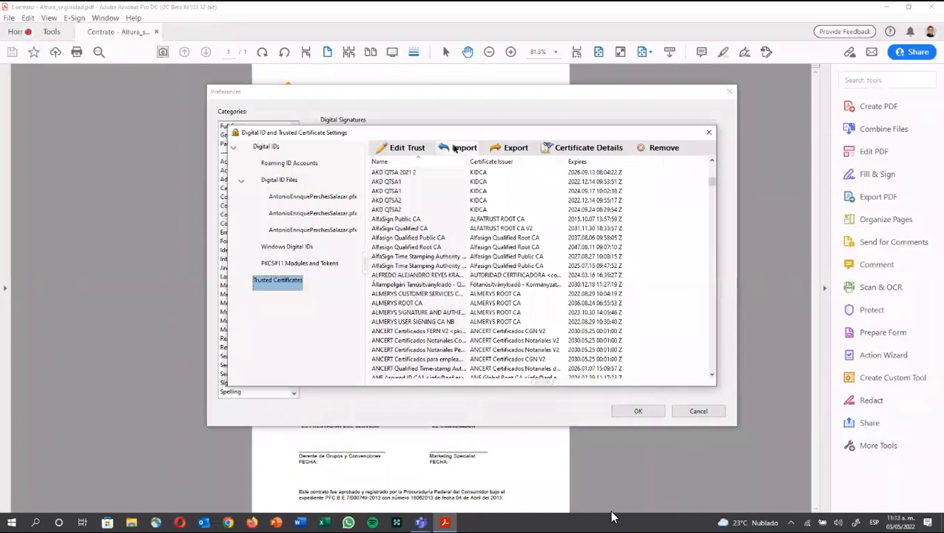
# Step: Import the contact in Escritorio's CertExchange file as a trusted certificate, reviewing its details
pyautogui.click(454, 148)
pyautogui.click(573, 216)
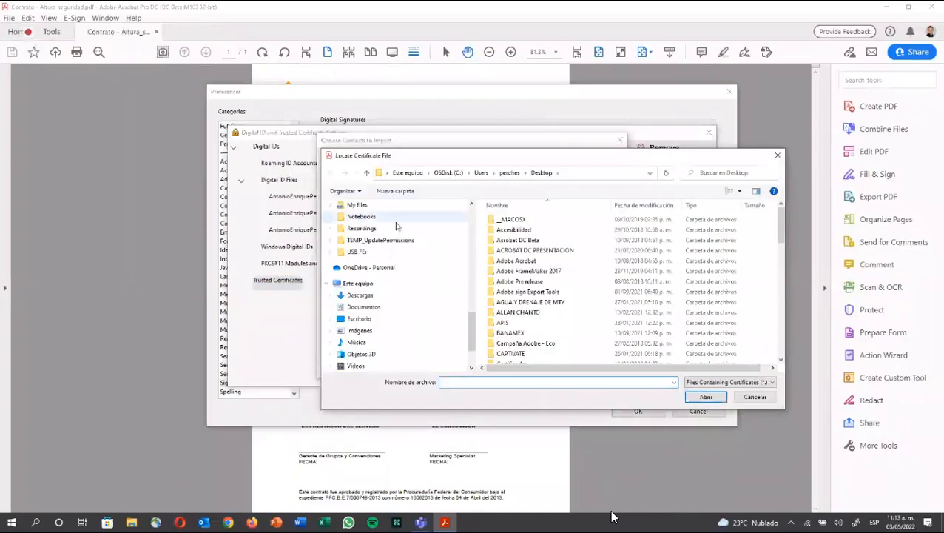
pyautogui.click(376, 318)
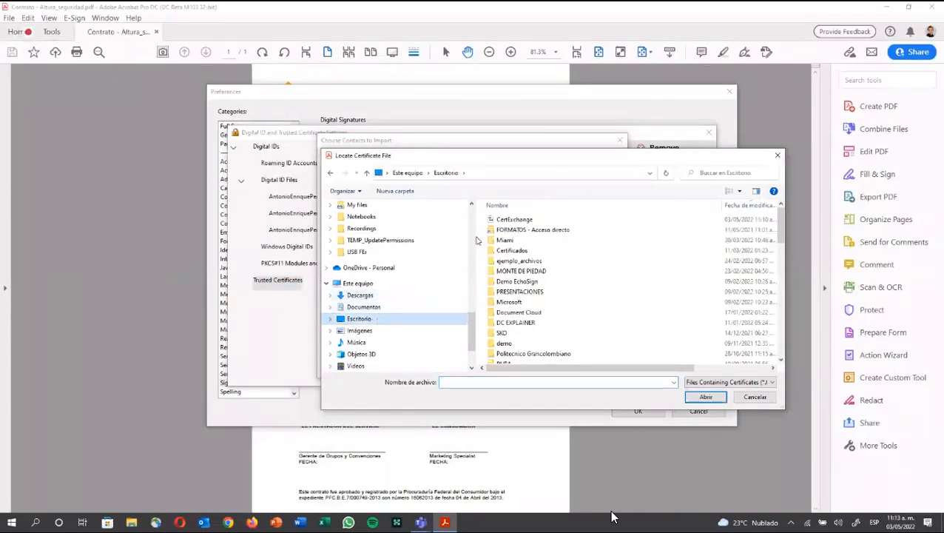
pyautogui.doubleClick(515, 219)
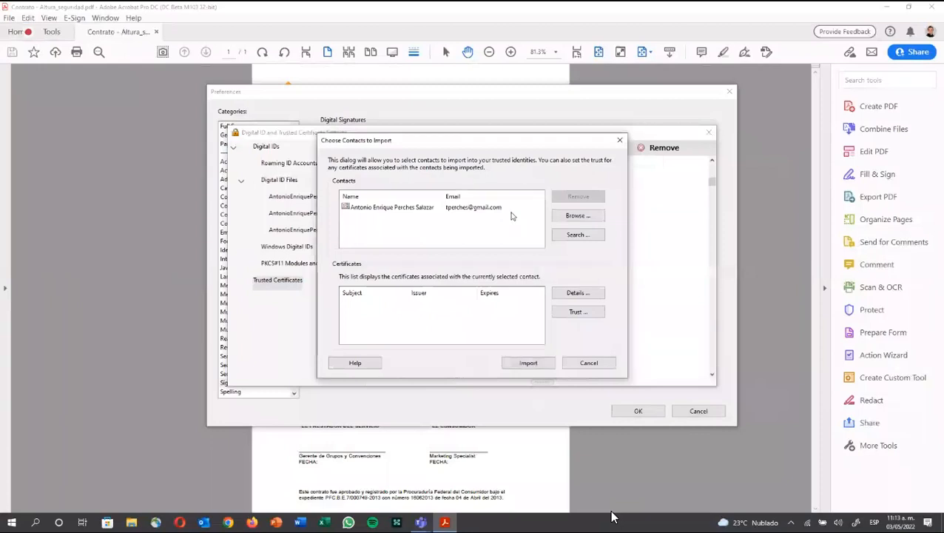
pyautogui.click(499, 209)
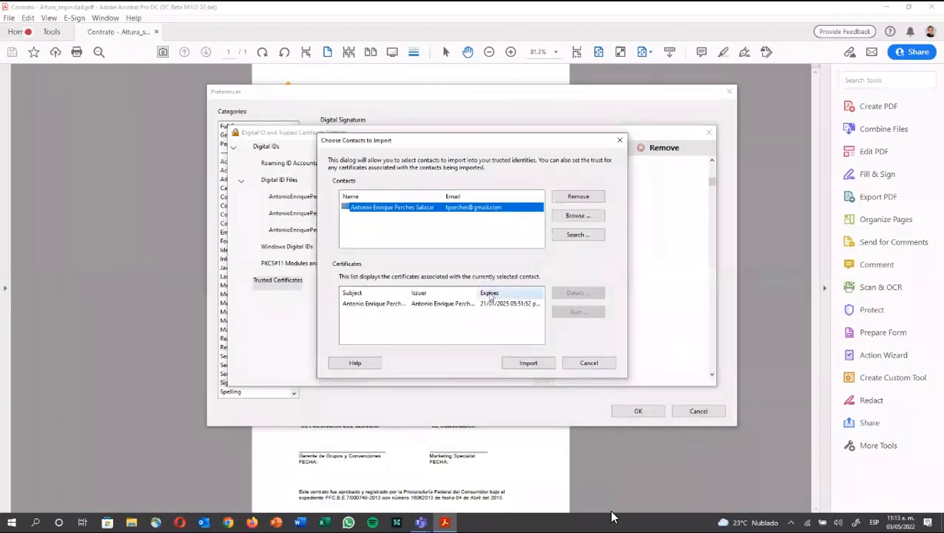
pyautogui.click(484, 307)
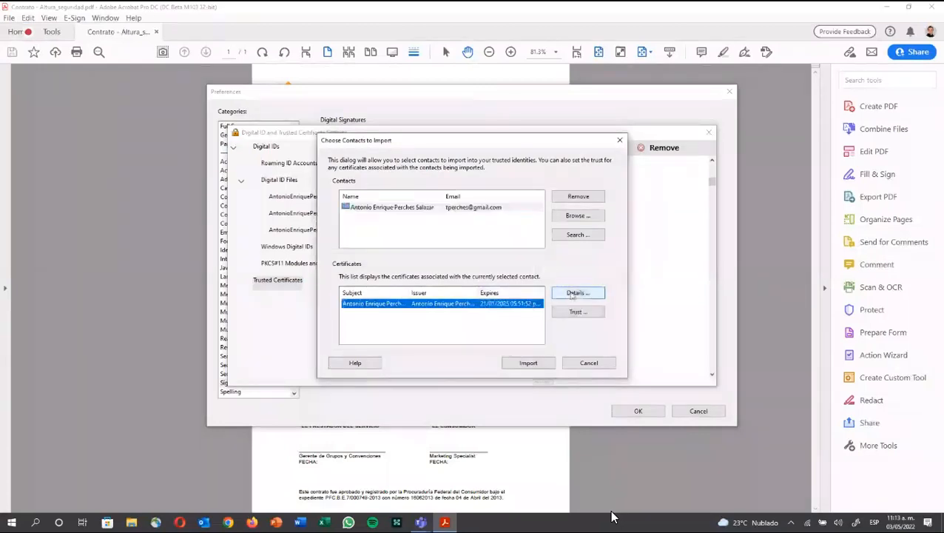
pyautogui.click(574, 295)
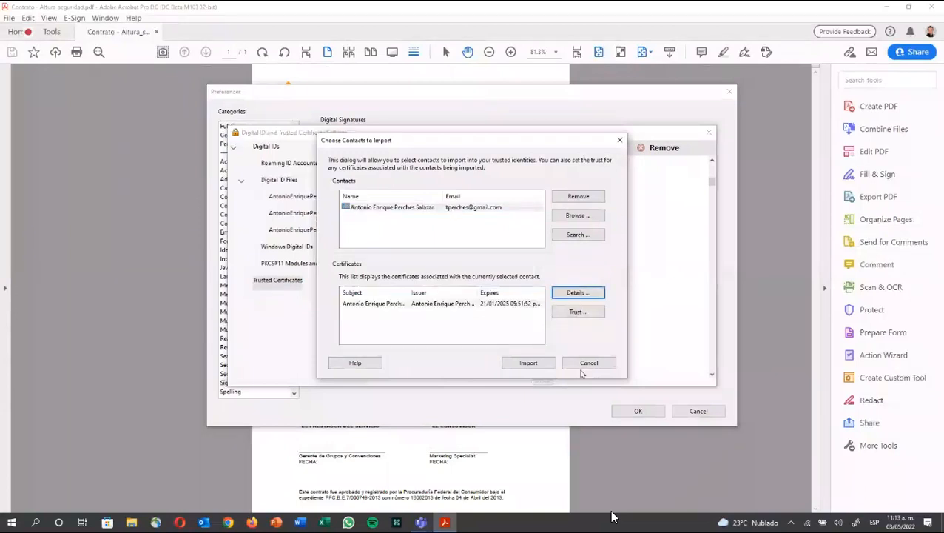
pyautogui.click(585, 364)
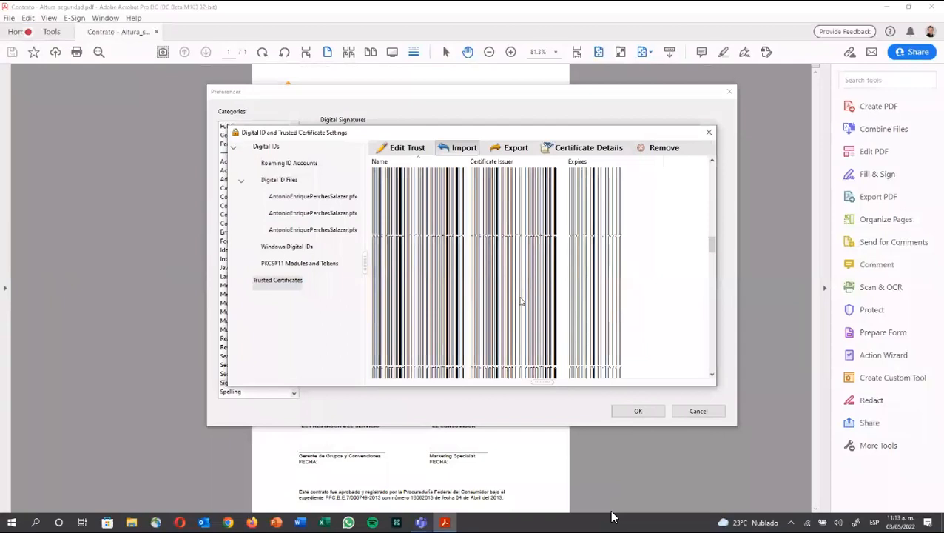
pyautogui.scroll(8, 521, 302)
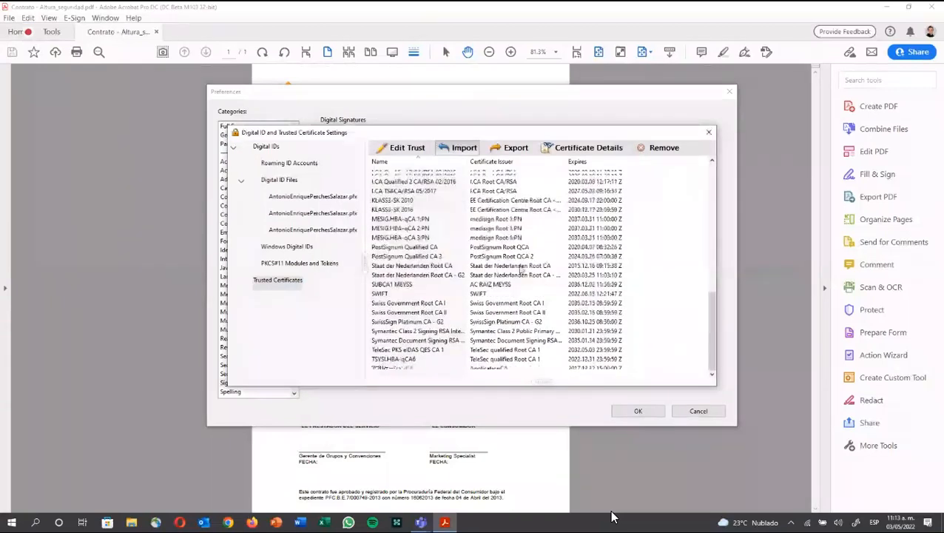
pyautogui.scroll(5, 521, 270)
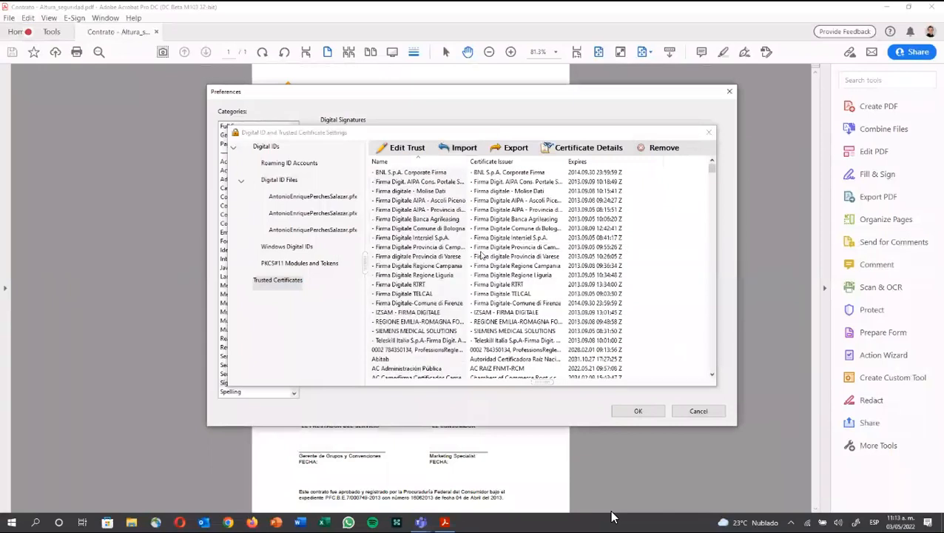
pyautogui.scroll(-3, 480, 255)
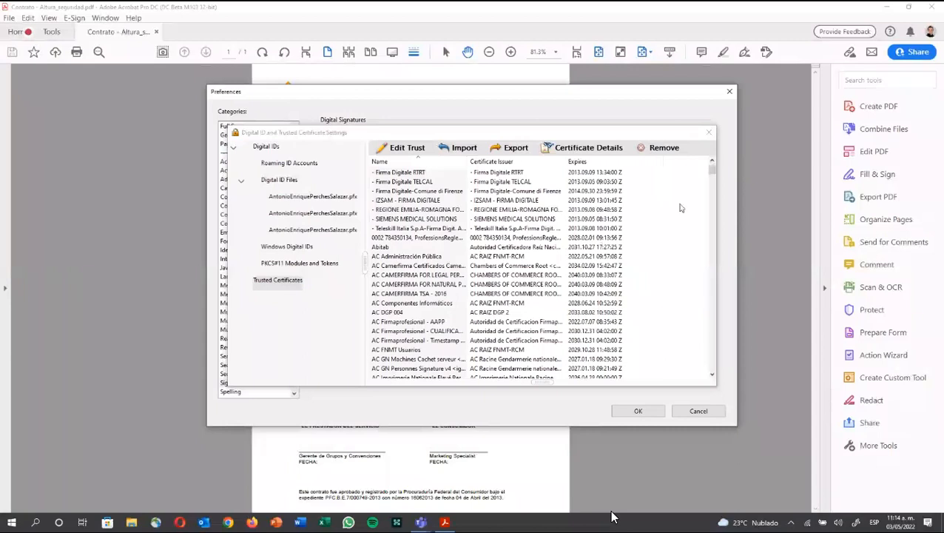
# Step: Close Preferences, set the contract's security method to Certificate Security, and confirm the digital ID
pyautogui.click(708, 133)
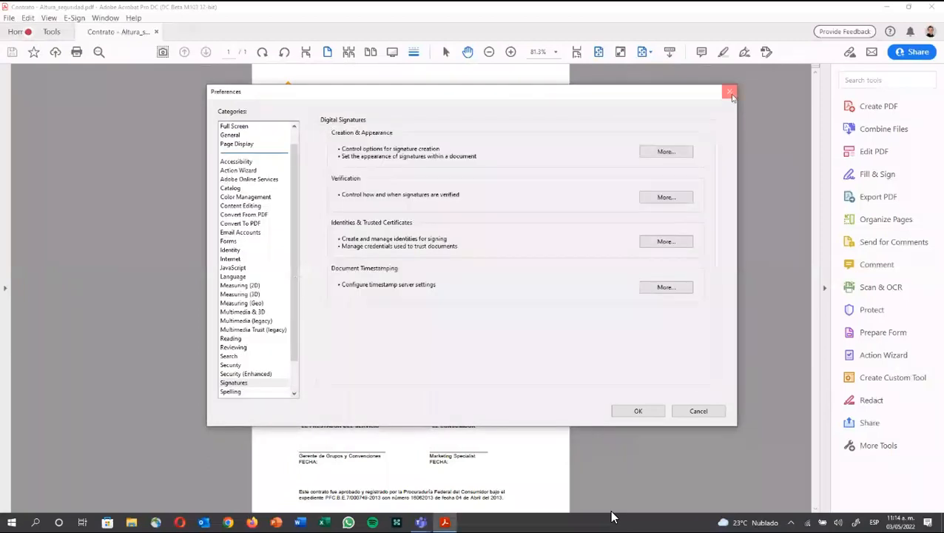
pyautogui.click(730, 92)
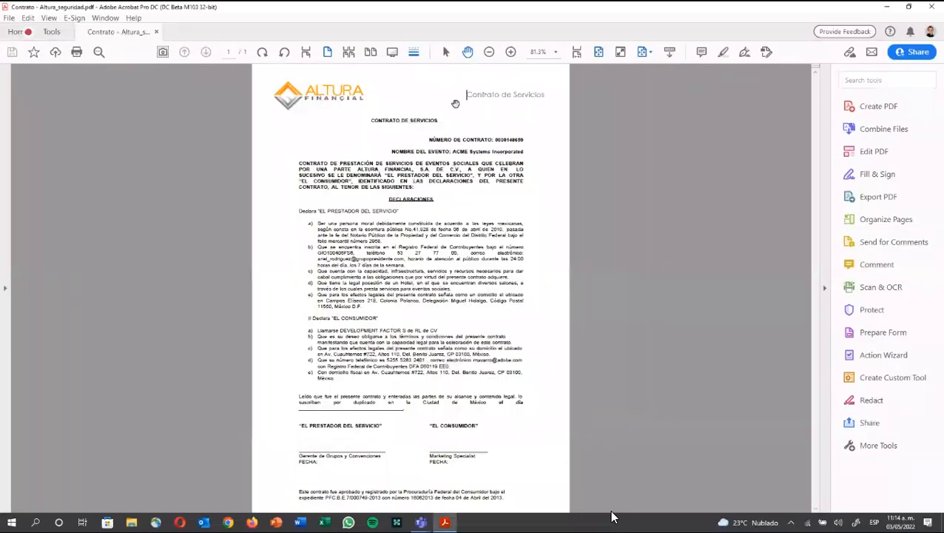
pyautogui.click(11, 17)
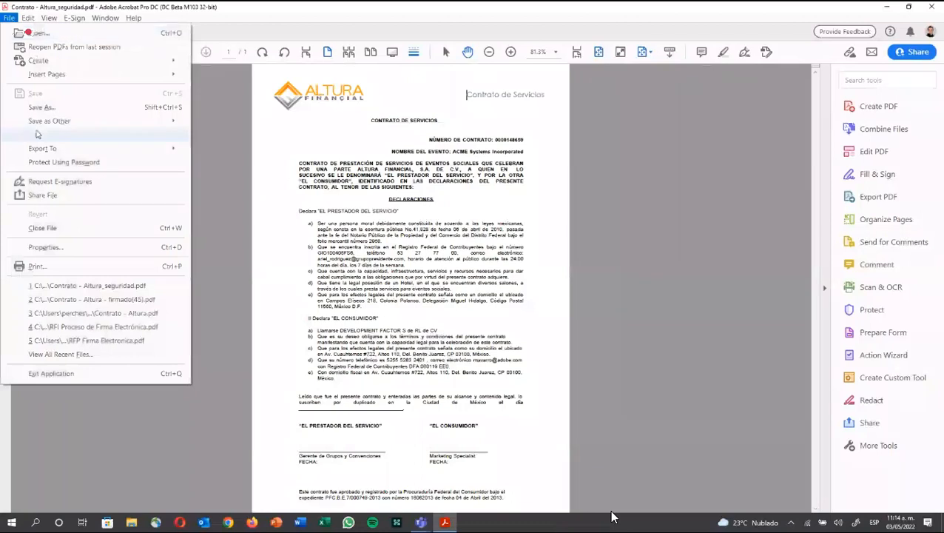
pyautogui.click(54, 252)
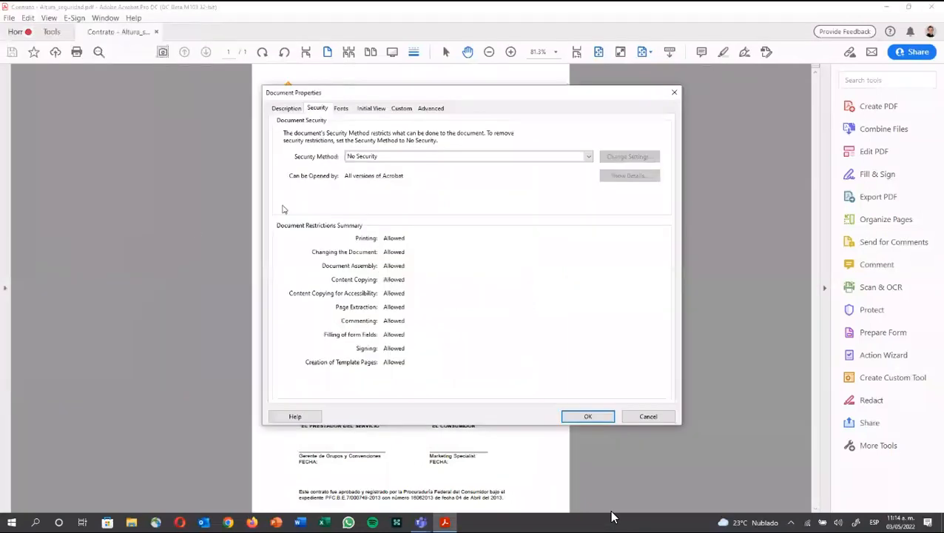
pyautogui.click(389, 156)
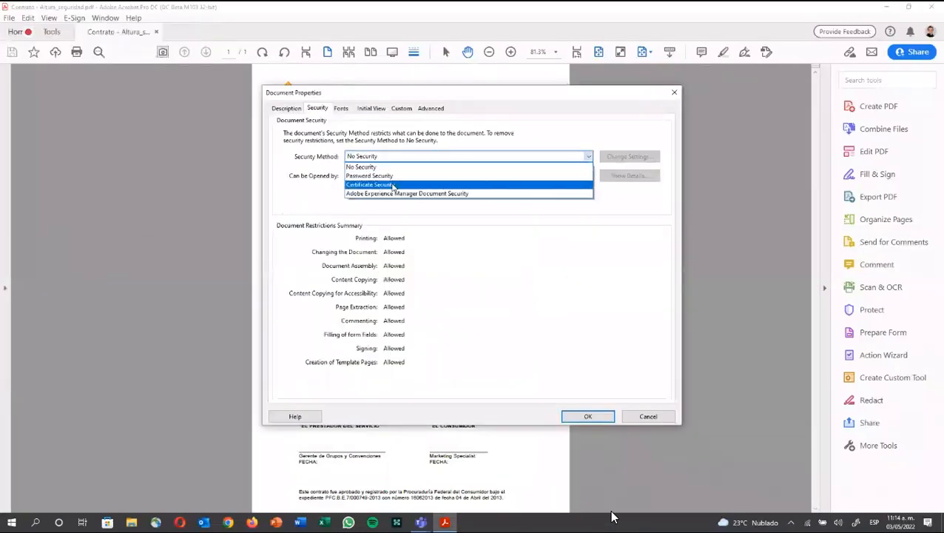
pyautogui.click(392, 184)
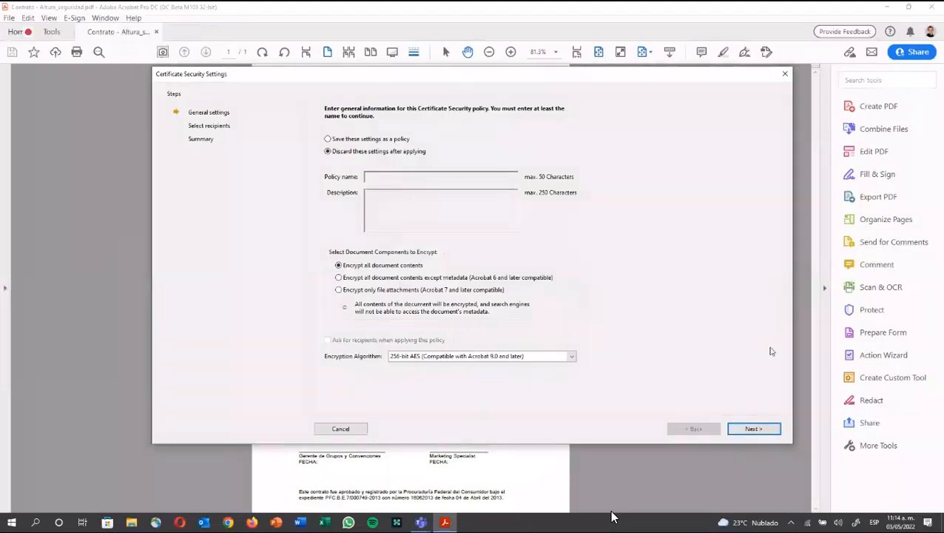
pyautogui.press('Return')
pyautogui.click(594, 363)
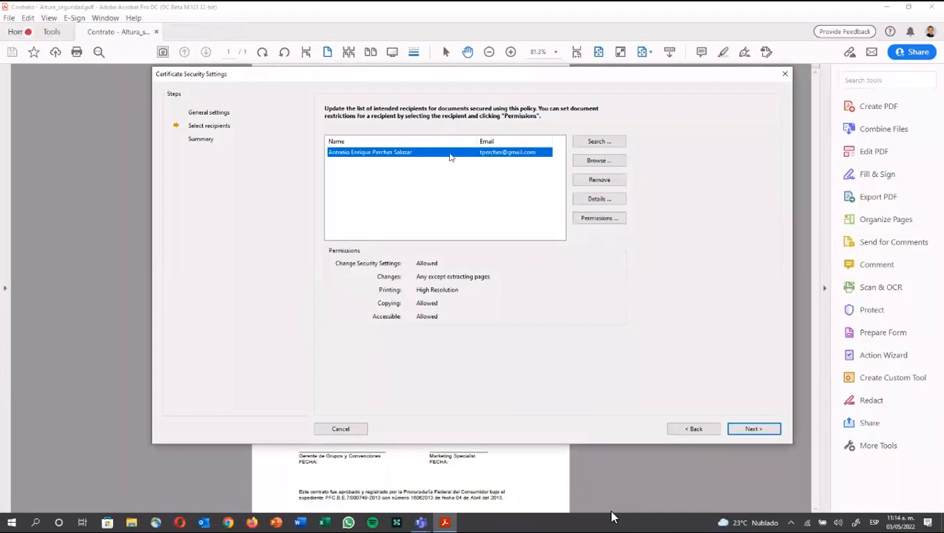
# Step: Restrict the recipient's printing and changes to None and apply Certificate Security to the contract
pyautogui.click(586, 222)
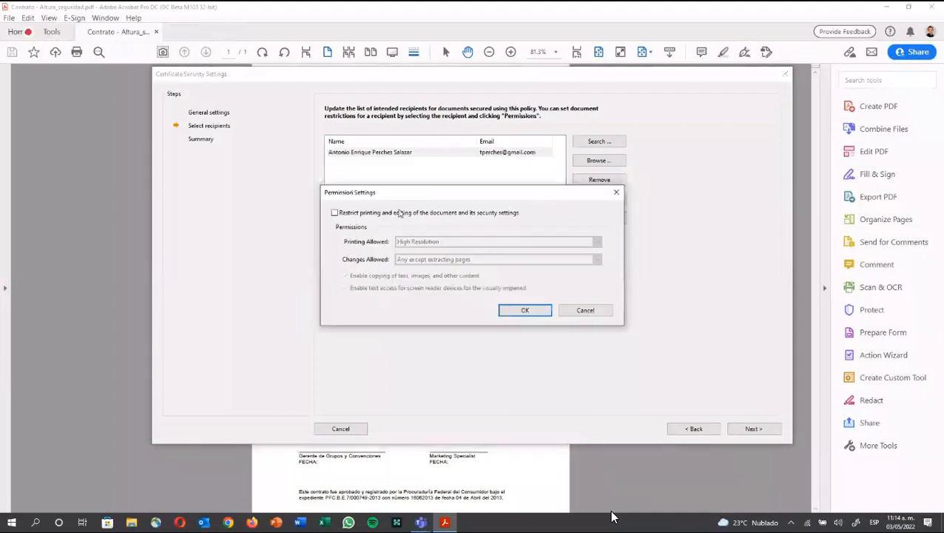
pyautogui.click(398, 213)
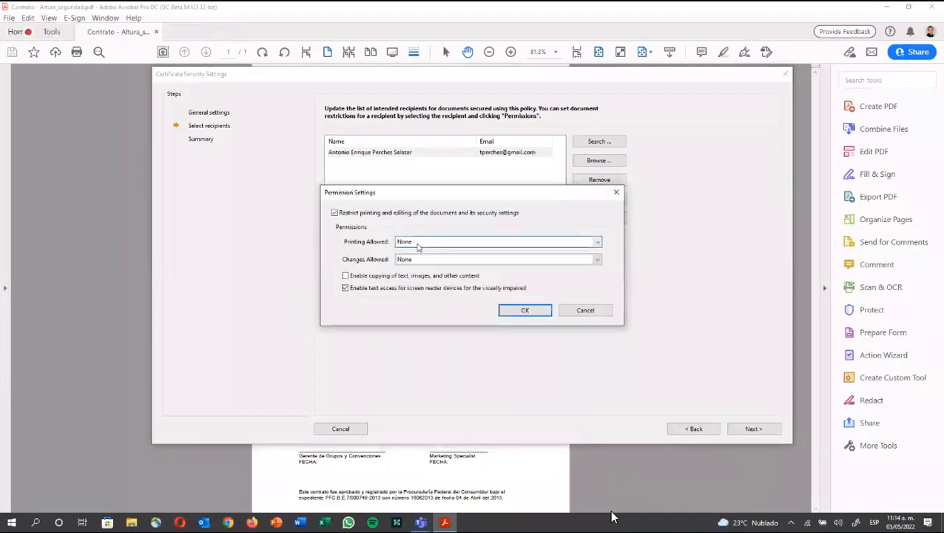
pyautogui.click(417, 244)
pyautogui.click(418, 251)
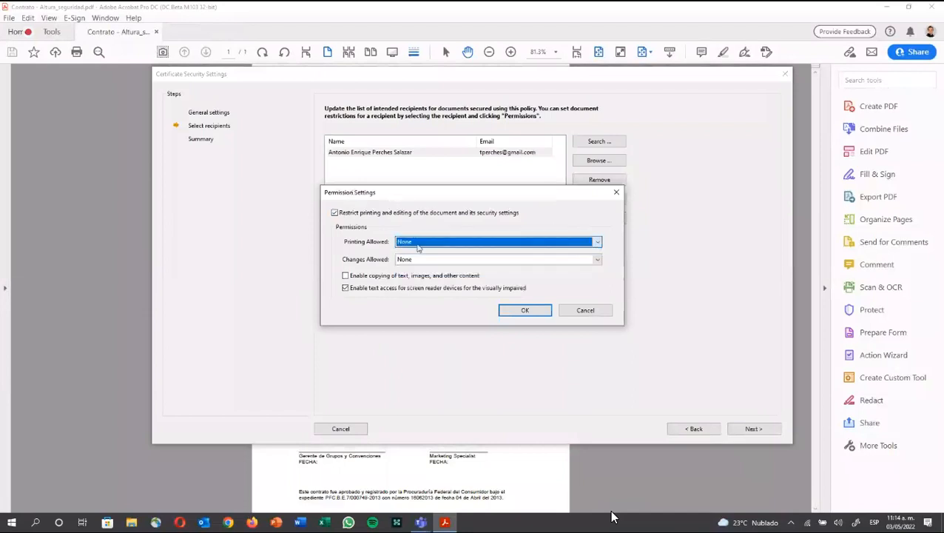
pyautogui.click(412, 260)
pyautogui.click(412, 261)
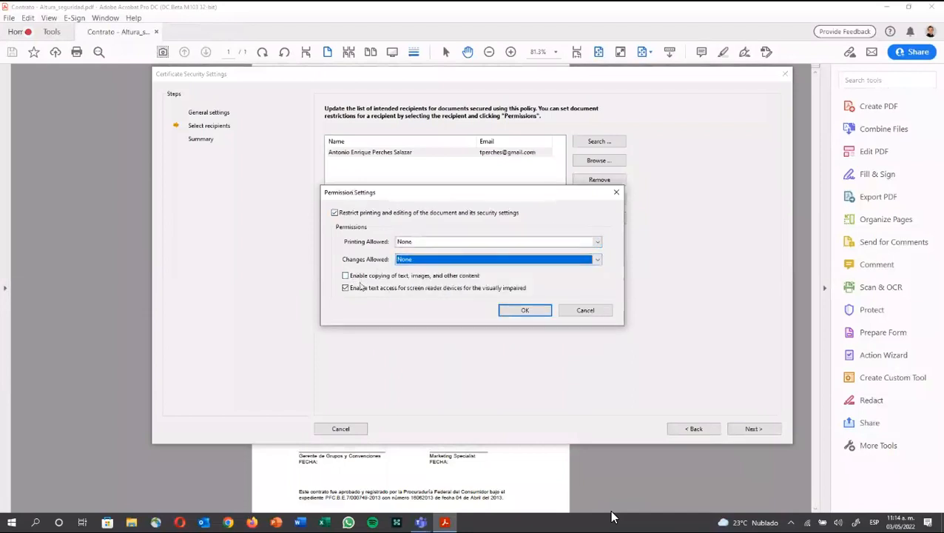
pyautogui.click(523, 312)
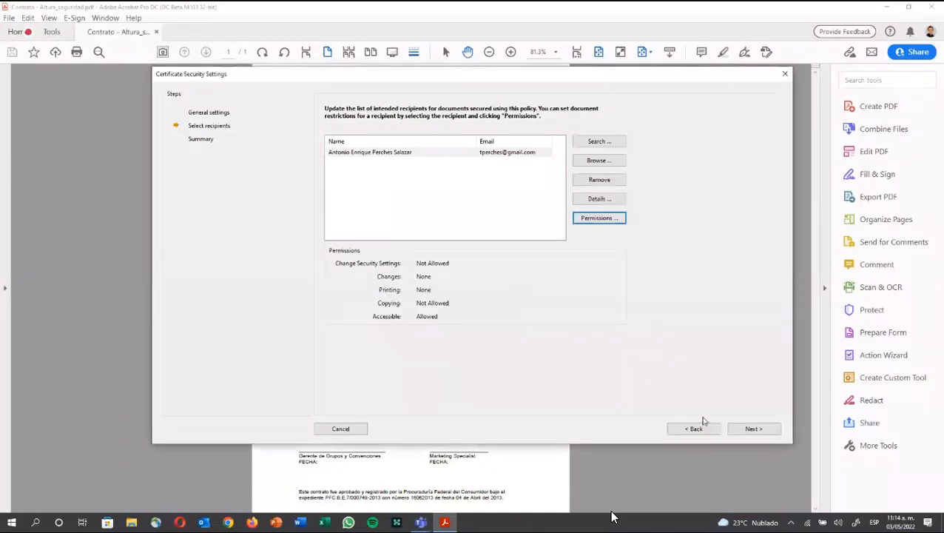
pyautogui.click(754, 430)
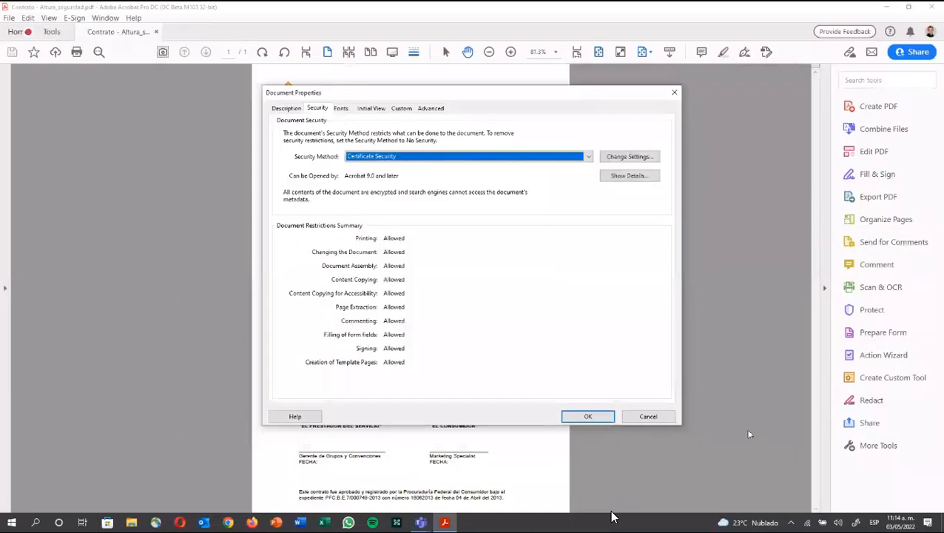
pyautogui.click(591, 419)
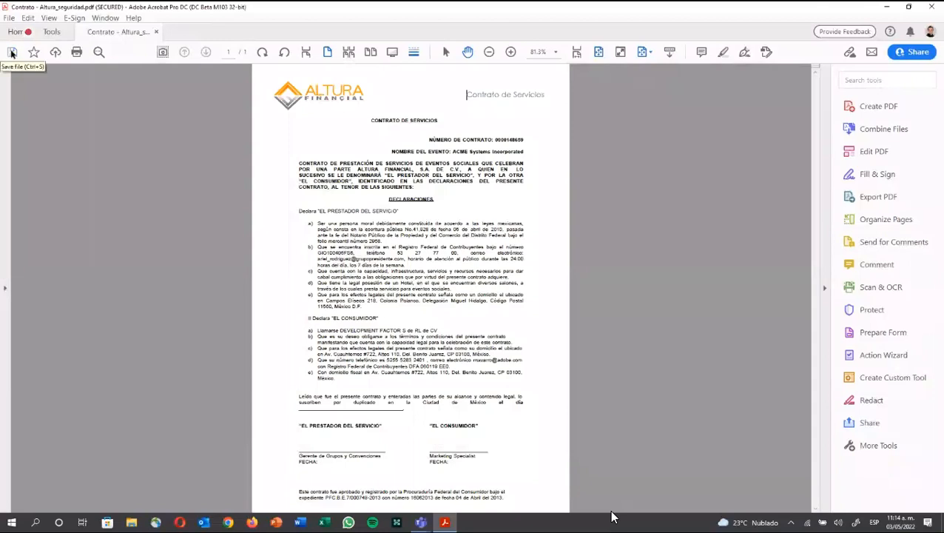
# Step: Close the contract and open Contrato - Altura_seguridad, cancelling the first digital ID authentication prompt
pyautogui.click(156, 31)
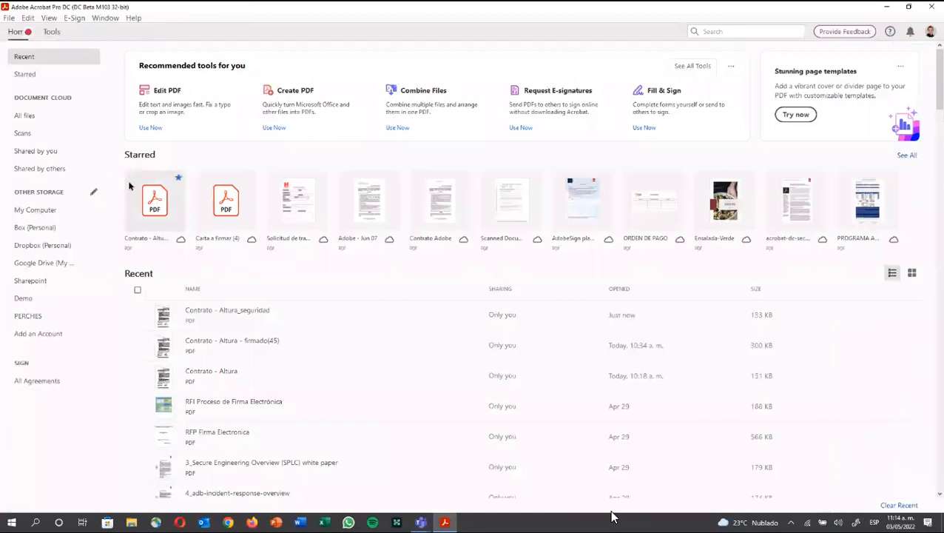
pyautogui.doubleClick(228, 316)
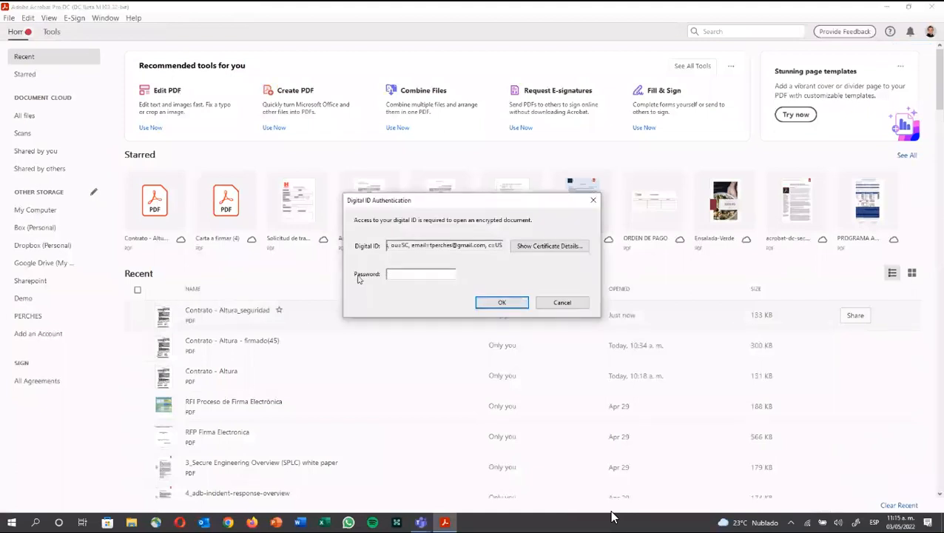
pyautogui.moveTo(421, 244); pyautogui.dragTo(308, 238)
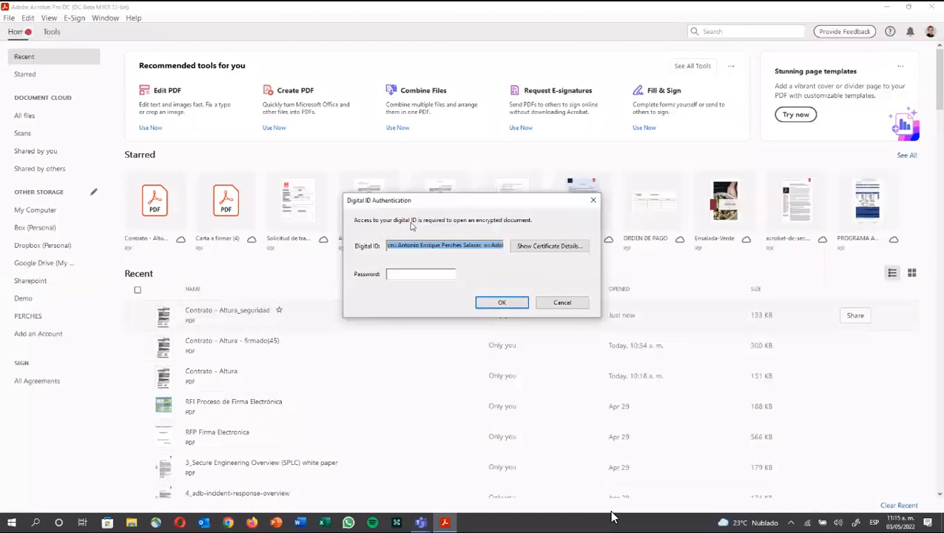
pyautogui.click(548, 306)
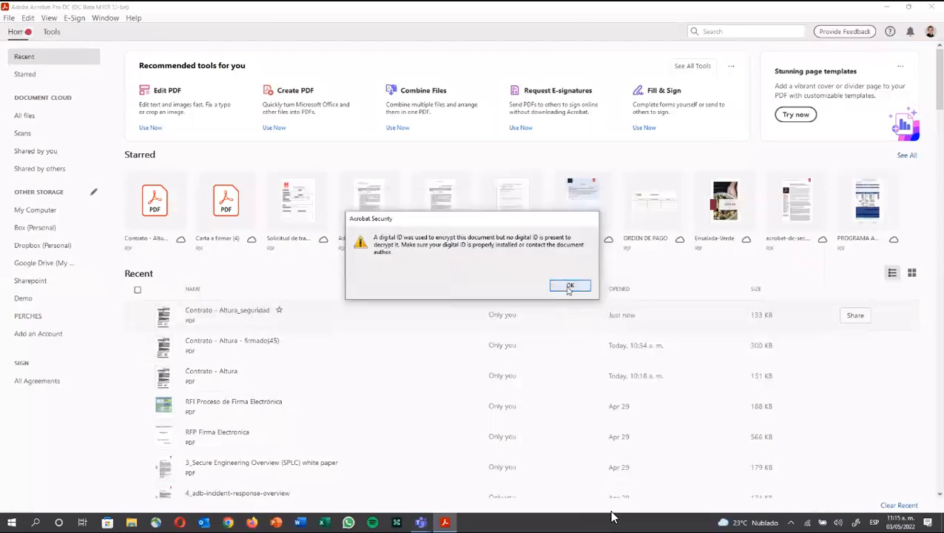
pyautogui.click(569, 287)
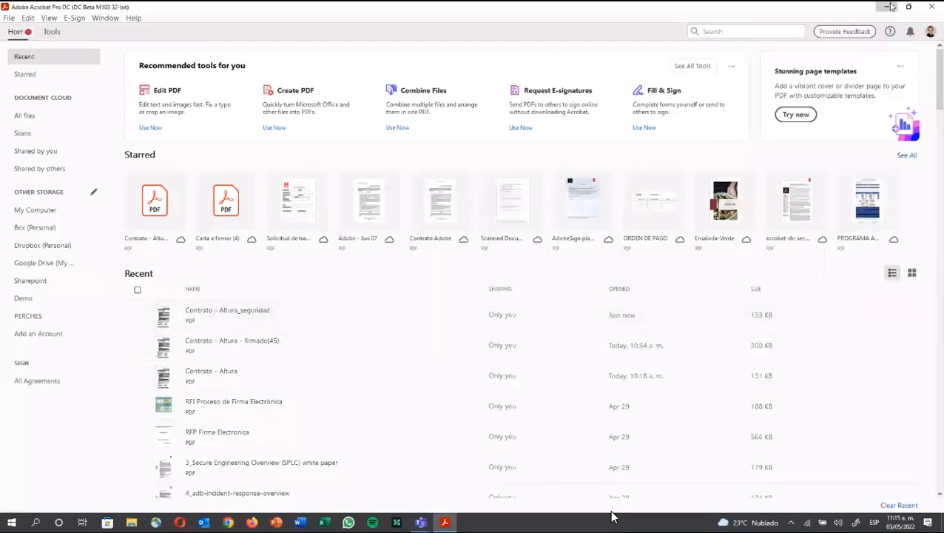
# Step: Check the digital ID and CertExchange files on the desktop, then return to Acrobat
pyautogui.click(889, 7)
pyautogui.click(18, 122)
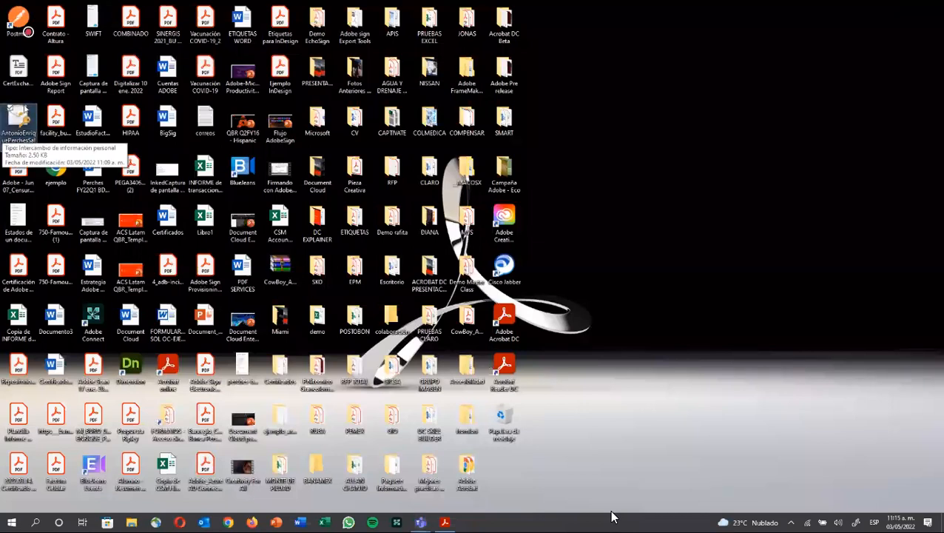
pyautogui.click(15, 68)
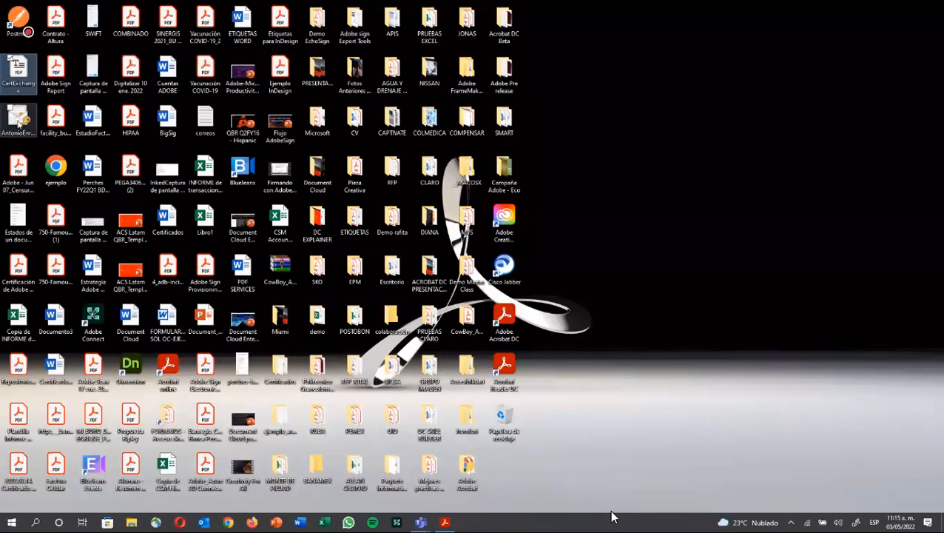
pyautogui.press('Down')
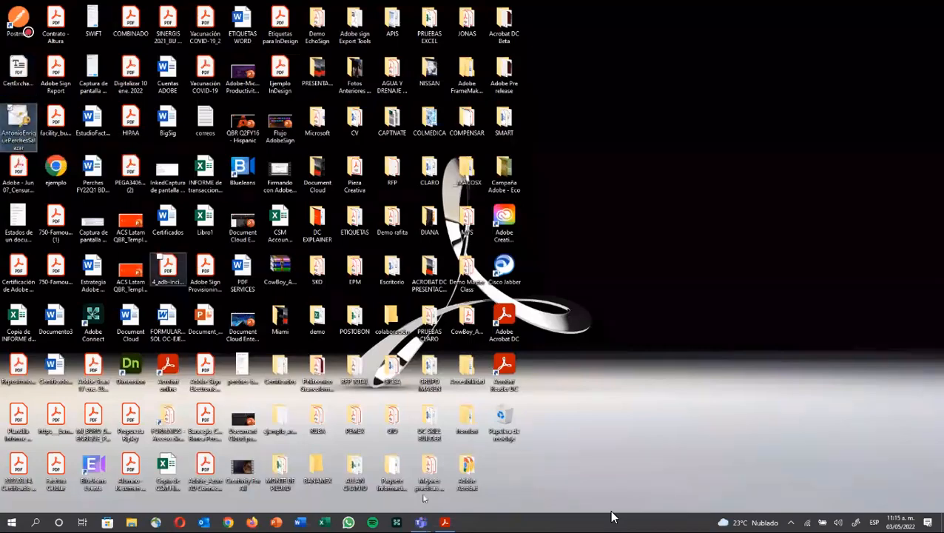
pyautogui.click(445, 522)
# Step: Reopen Contrato - Altura_seguridad and unlock it with the digital ID password
pyautogui.doubleClick(244, 314)
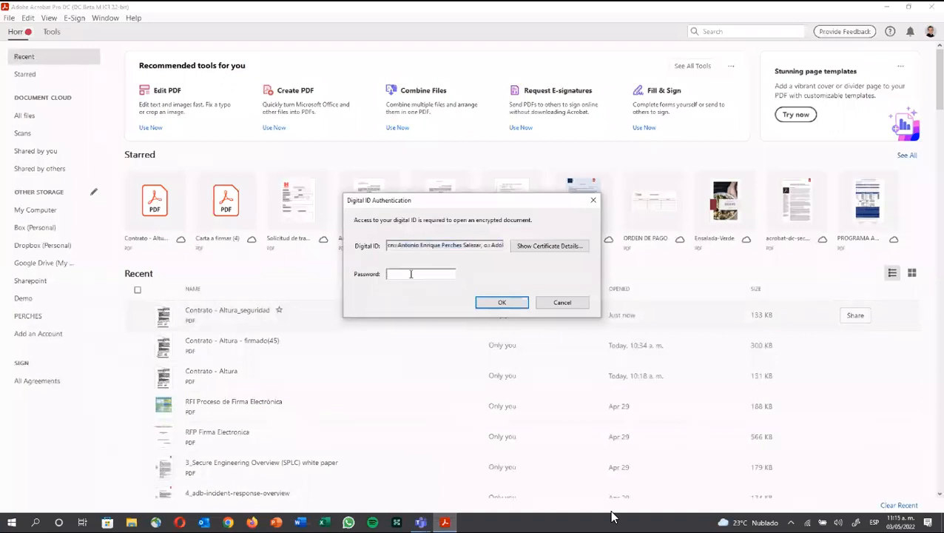
pyautogui.click(410, 274)
pyautogui.write('******')
pyautogui.click(508, 302)
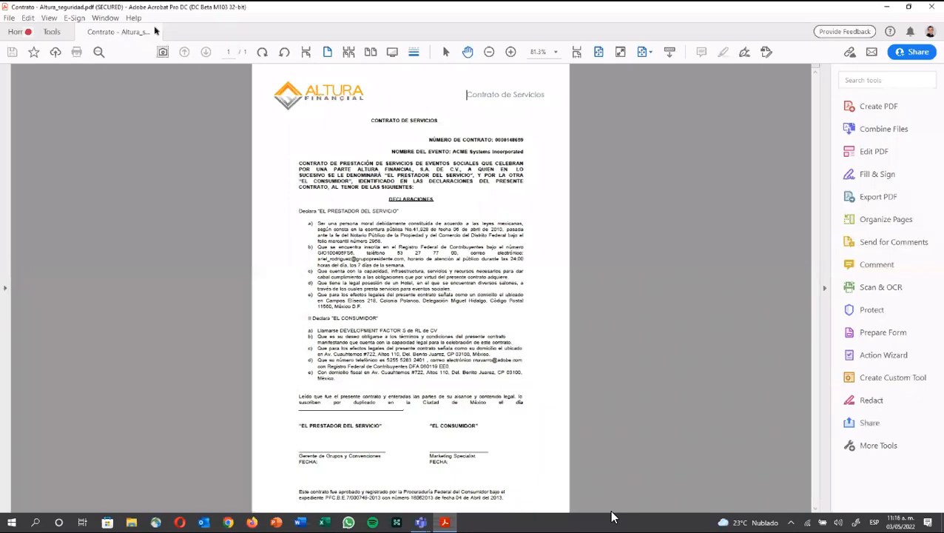
pyautogui.click(9, 18)
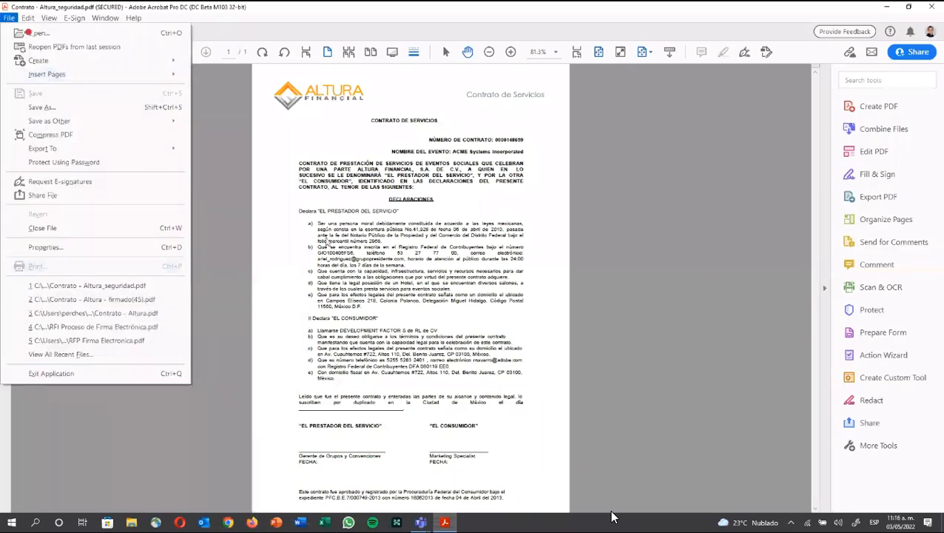
pyautogui.press('Escape')
pyautogui.hotkey('ctrl', 'a')
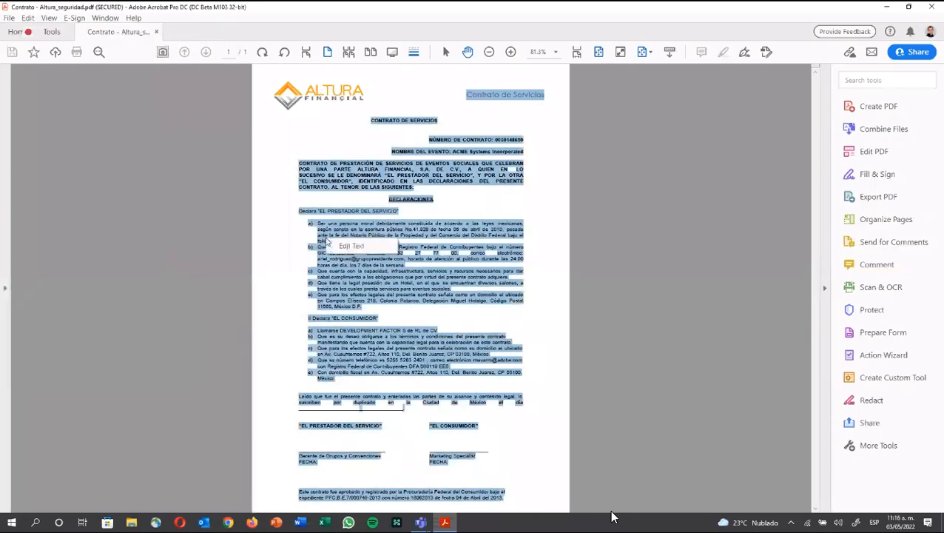
pyautogui.click(330, 245)
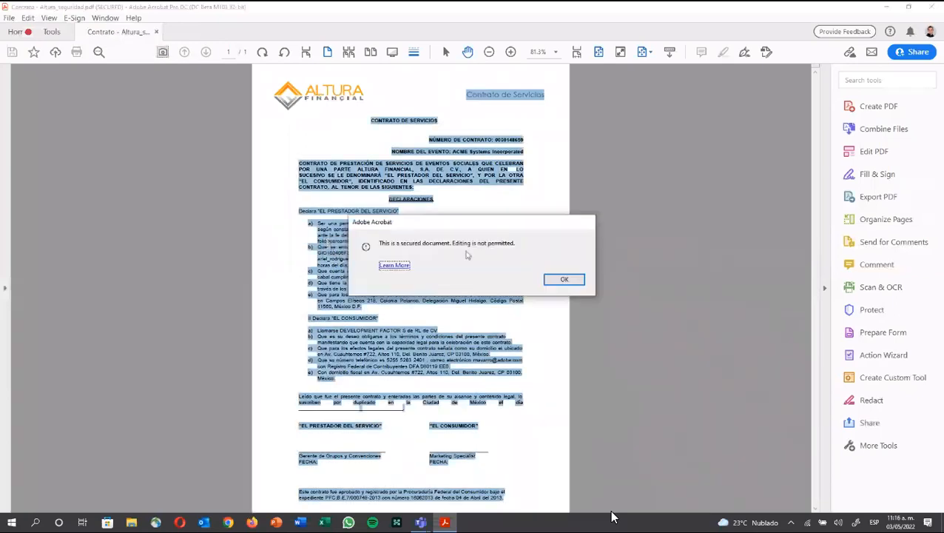
pyautogui.click(551, 278)
pyautogui.click(551, 274)
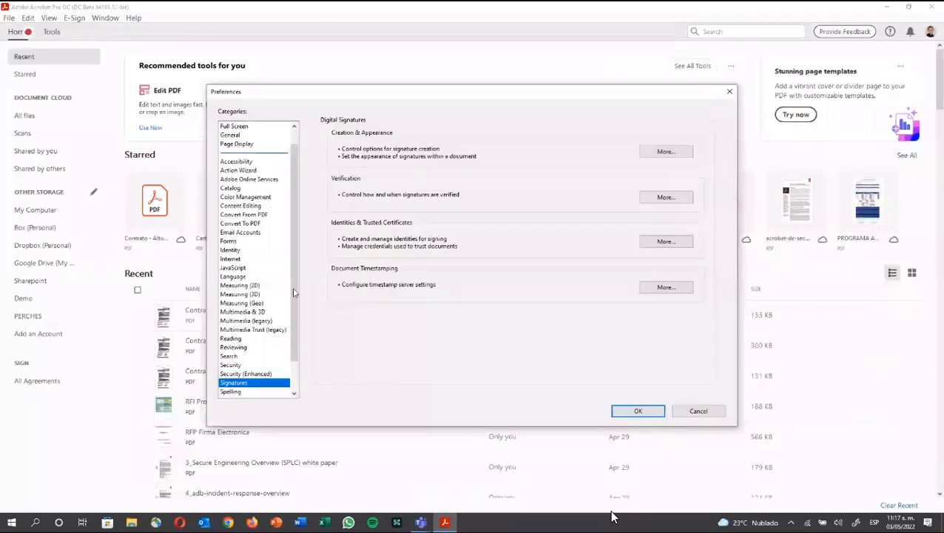
# Step: Start a new self-signed digital ID and enter the ID owner's name
pyautogui.click(658, 244)
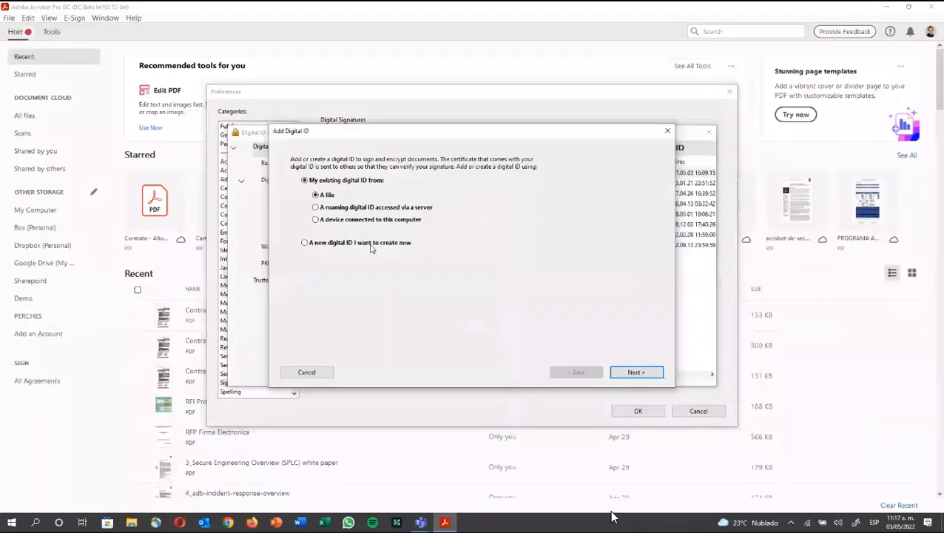
pyautogui.click(371, 245)
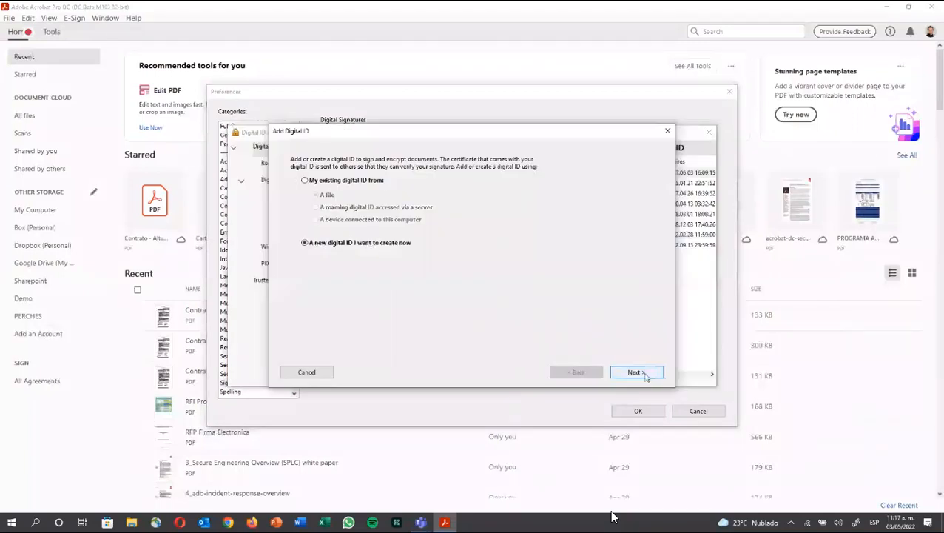
pyautogui.click(636, 372)
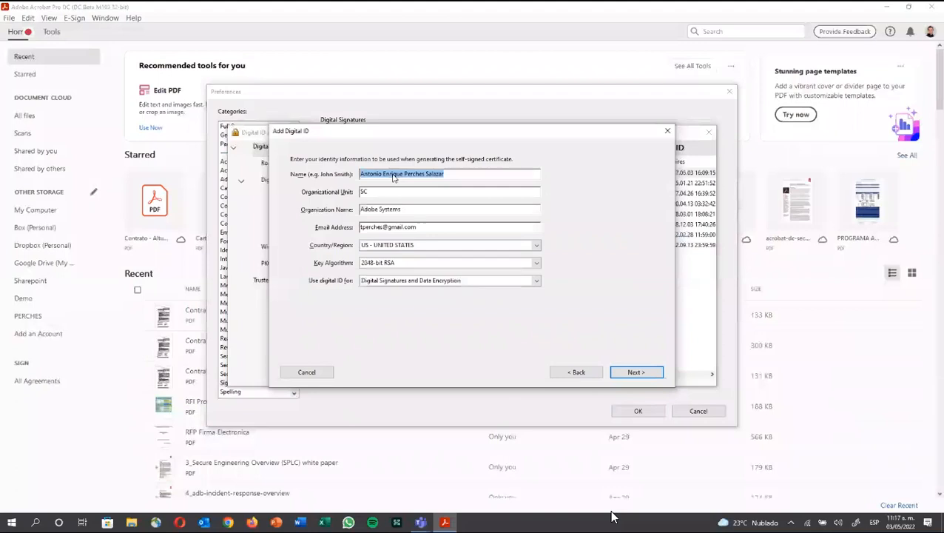
pyautogui.write('Enrique')
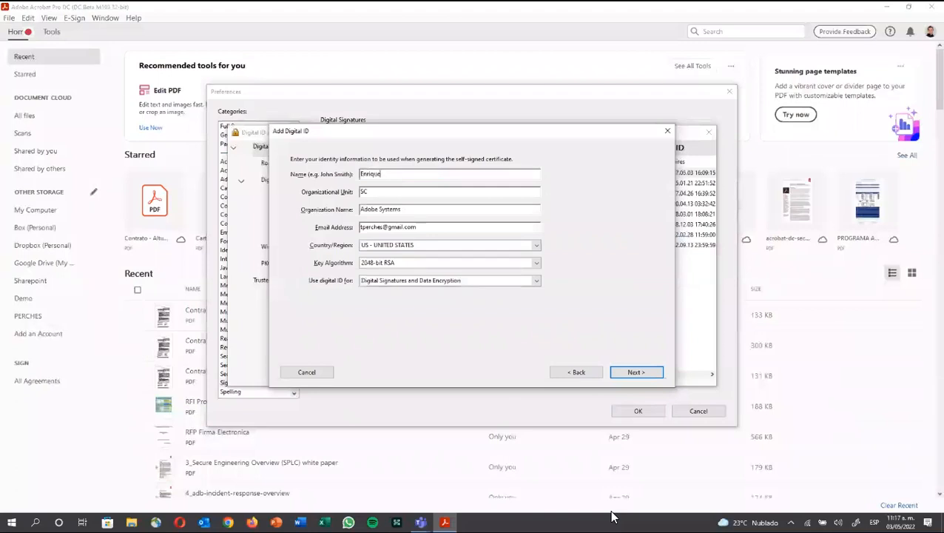
pyautogui.write(' Salazar')
pyautogui.click(635, 372)
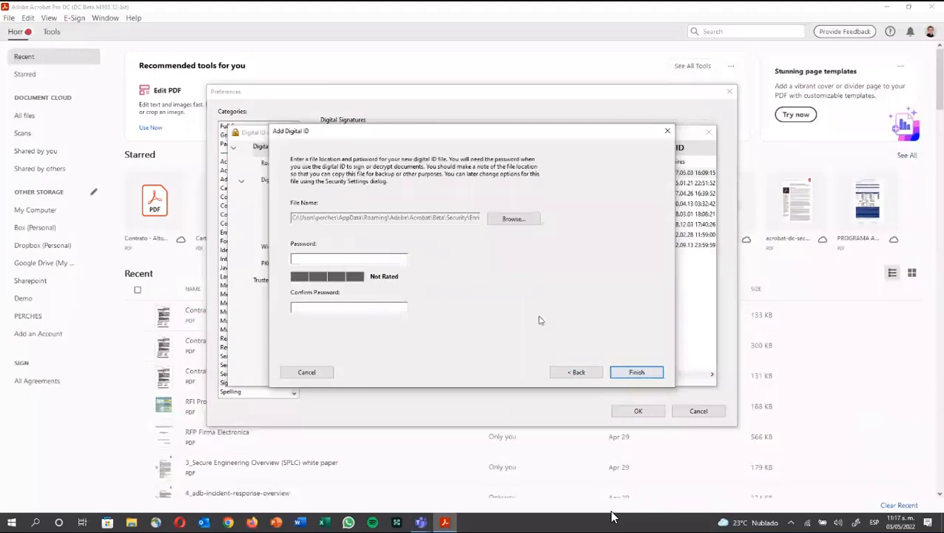
# Step: Save the digital ID as a .pfx file on the Desktop with a confirmed password
pyautogui.click(501, 224)
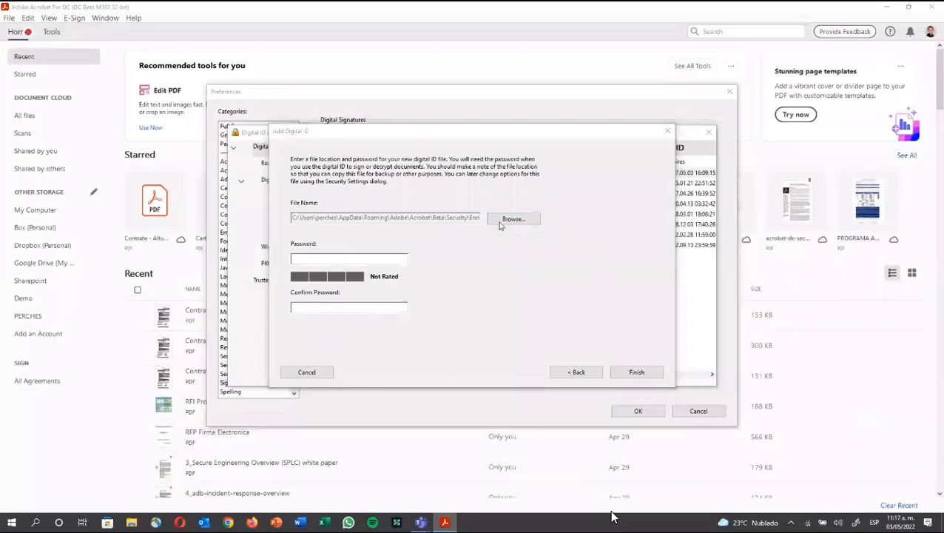
pyautogui.click(326, 215)
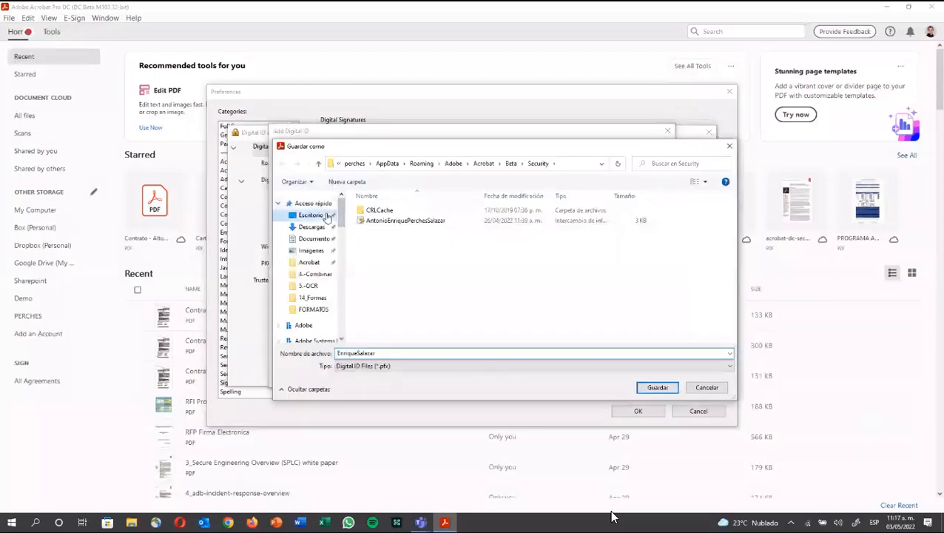
pyautogui.click(644, 391)
pyautogui.click(307, 257)
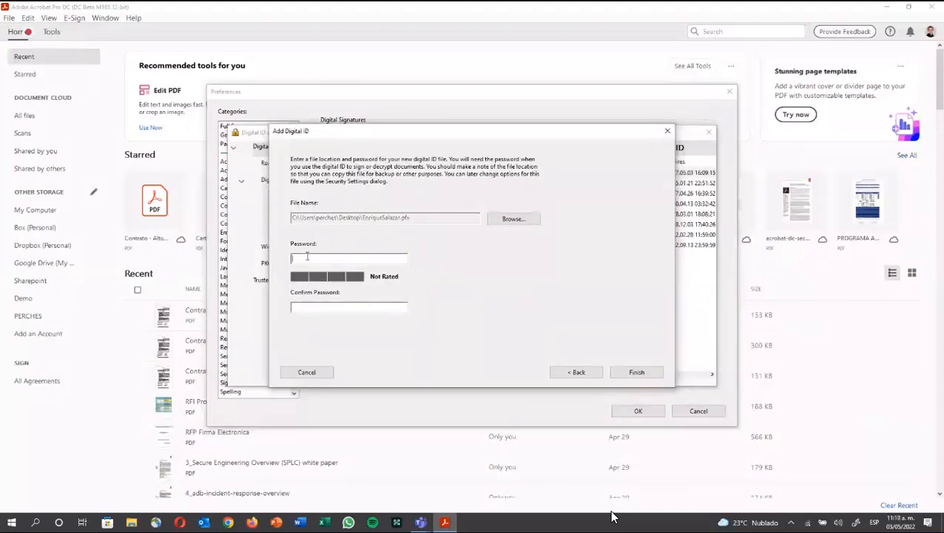
pyautogui.write('*******')
pyautogui.press('Tab')
pyautogui.write('*******')
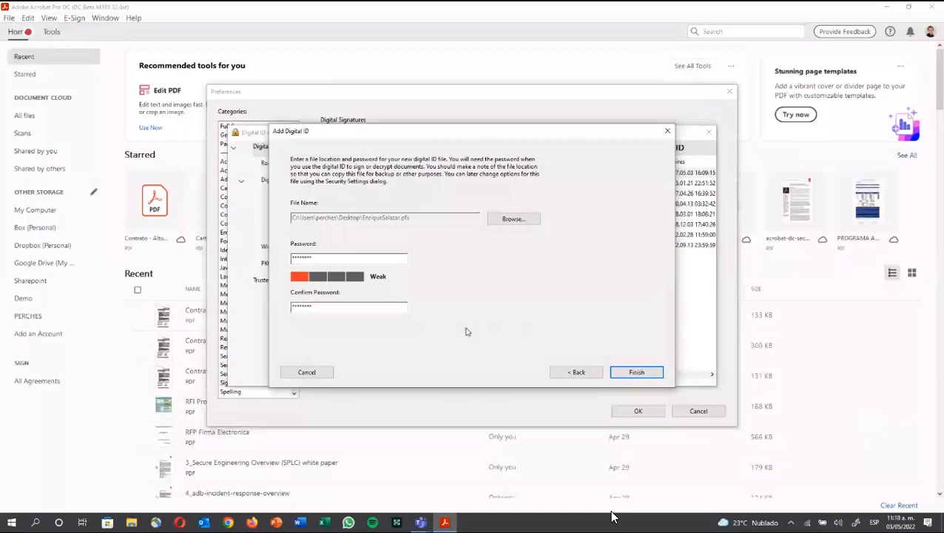
pyautogui.press('Return')
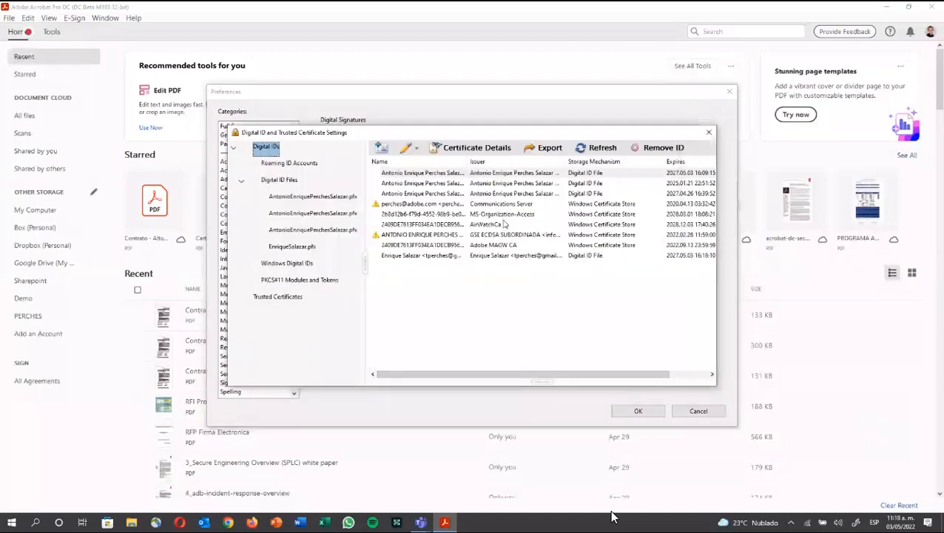
# Step: Export the new ID's certificate as a CertExchange .fdf file on the Desktop, then close the preferences
pyautogui.click(469, 257)
pyautogui.click(546, 149)
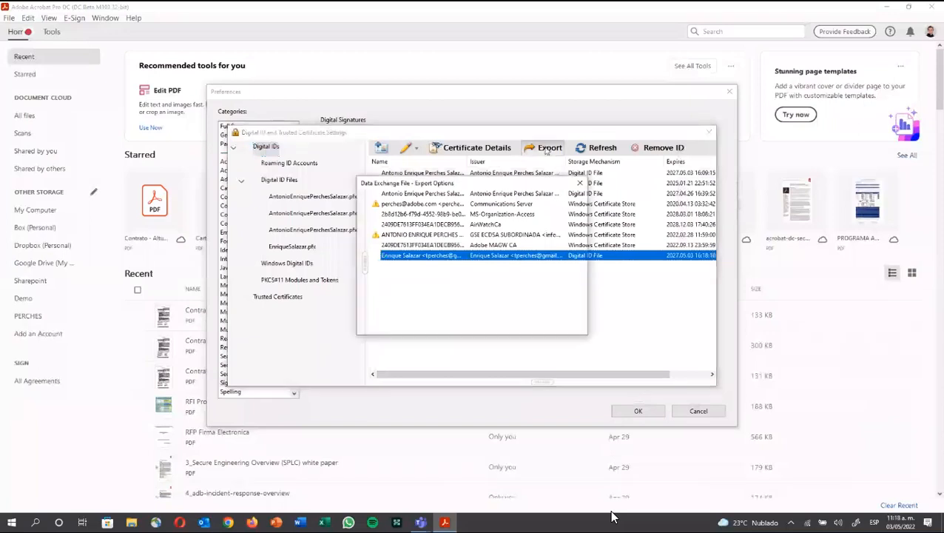
pyautogui.click(490, 318)
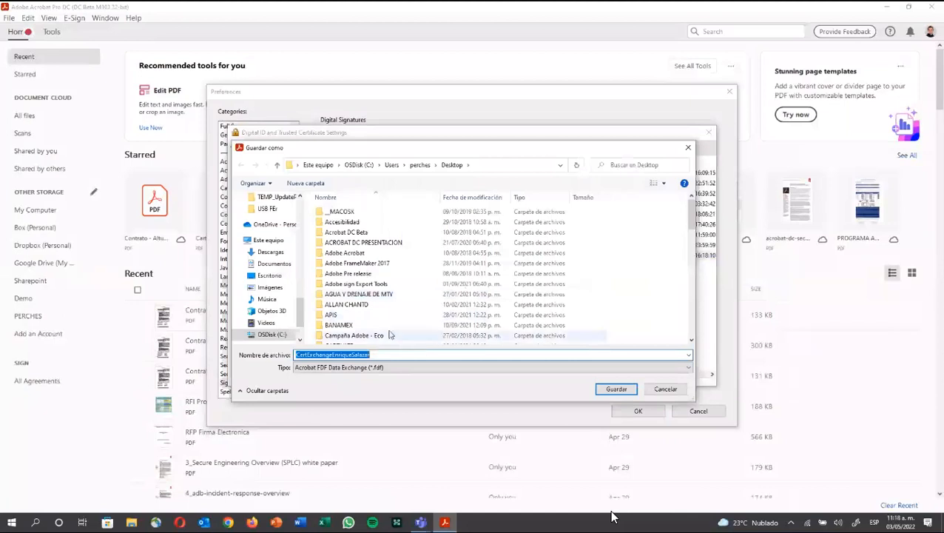
pyautogui.click(270, 275)
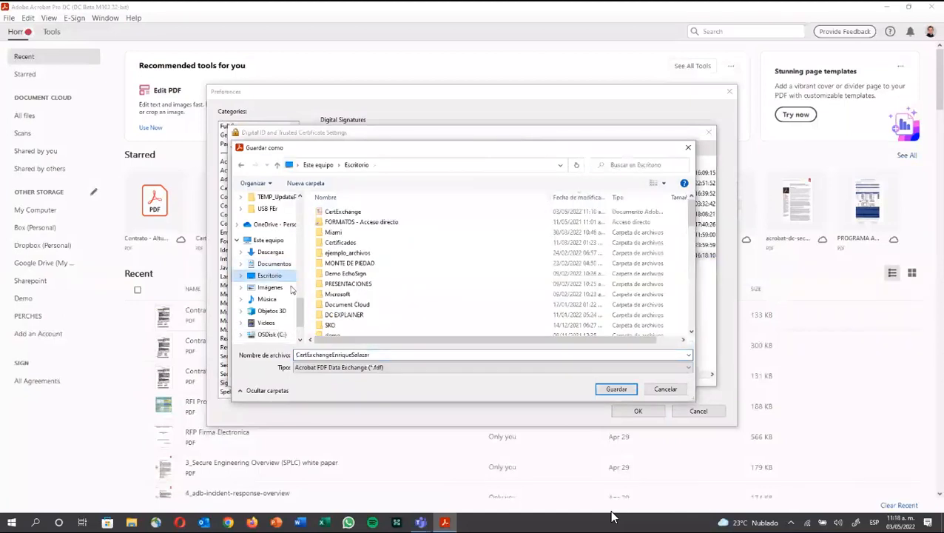
pyautogui.click(614, 388)
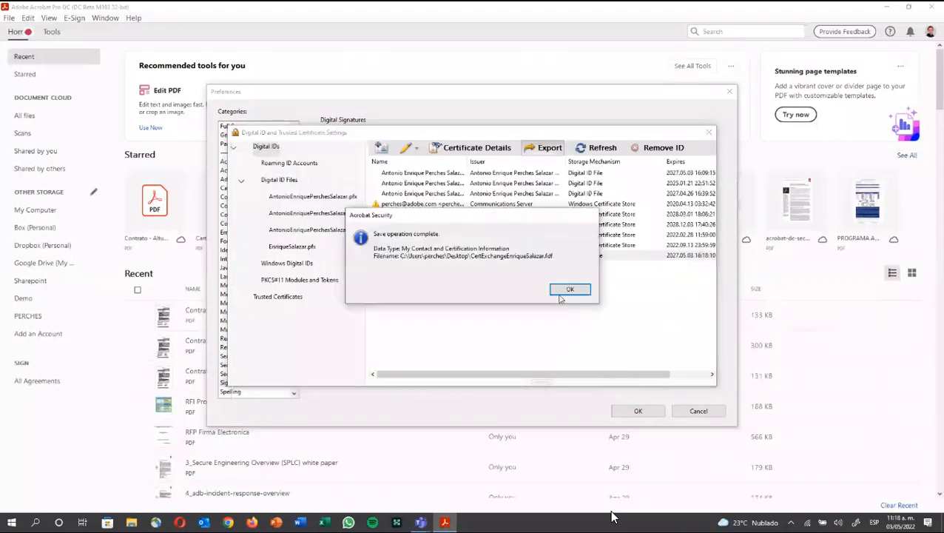
pyautogui.click(564, 292)
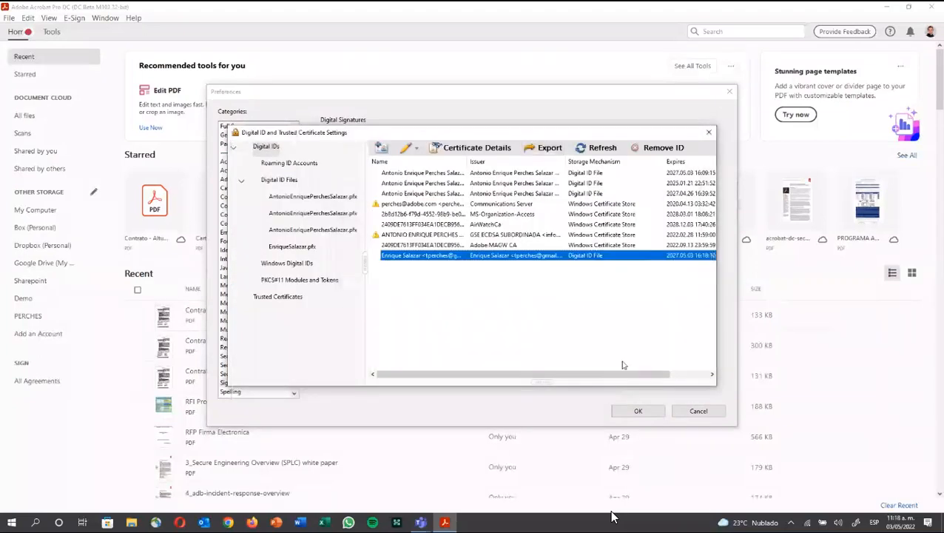
pyautogui.click(708, 132)
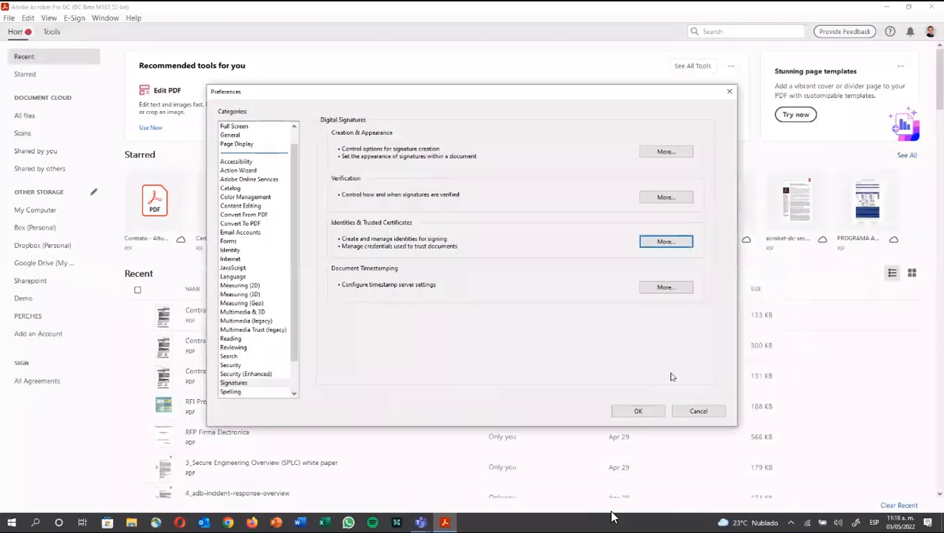
pyautogui.click(651, 414)
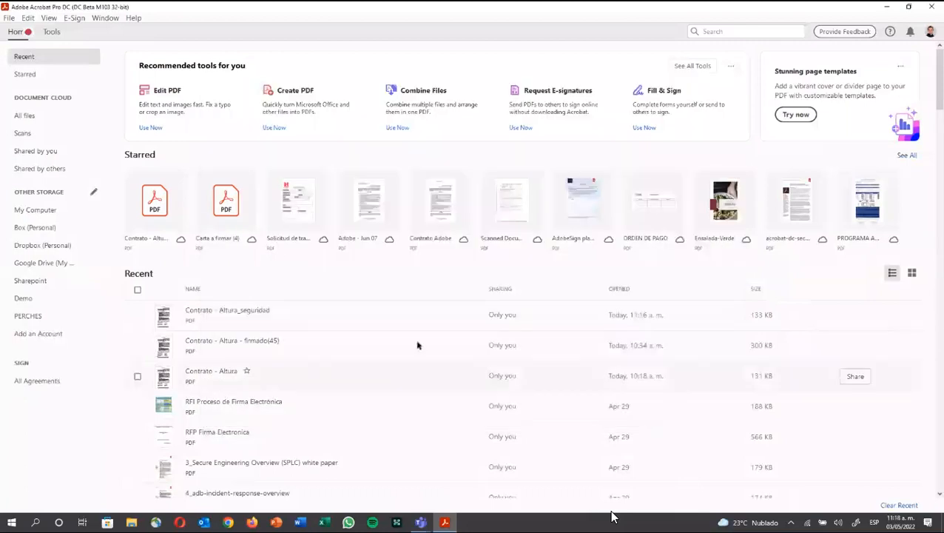
# Step: Use File > Open to browse the ACROBAT folders and bring up Adobe - Jun 07.pdf
pyautogui.click(9, 17)
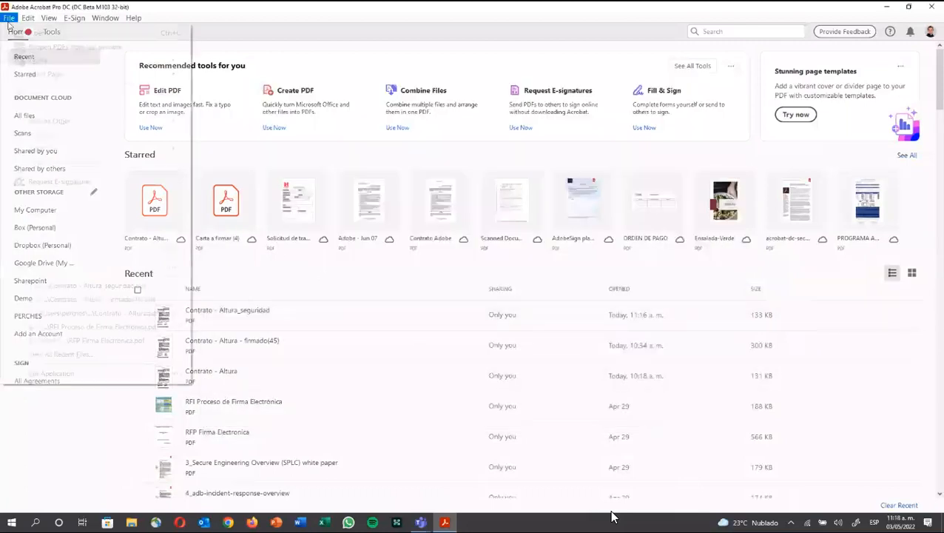
pyautogui.moveTo(42, 71)
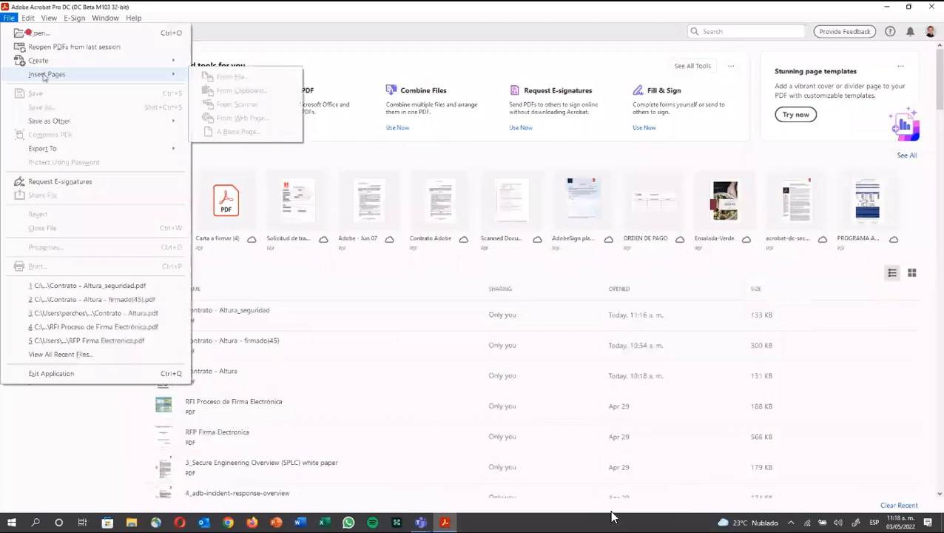
pyautogui.click(45, 32)
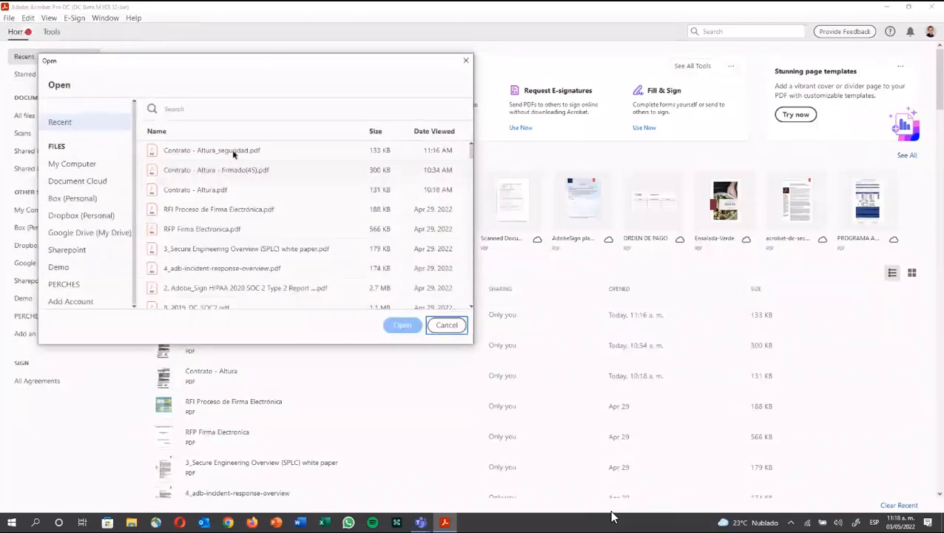
pyautogui.click(234, 153)
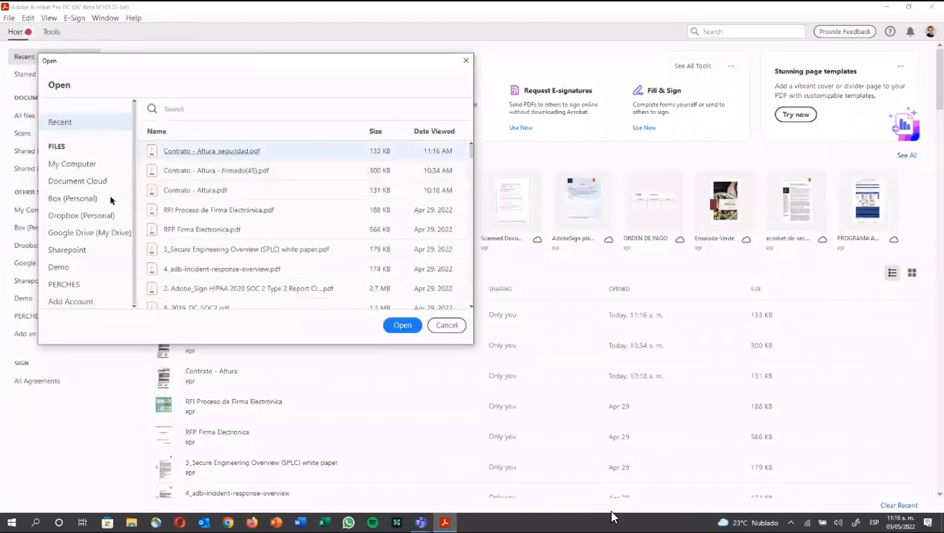
pyautogui.click(72, 164)
pyautogui.click(210, 49)
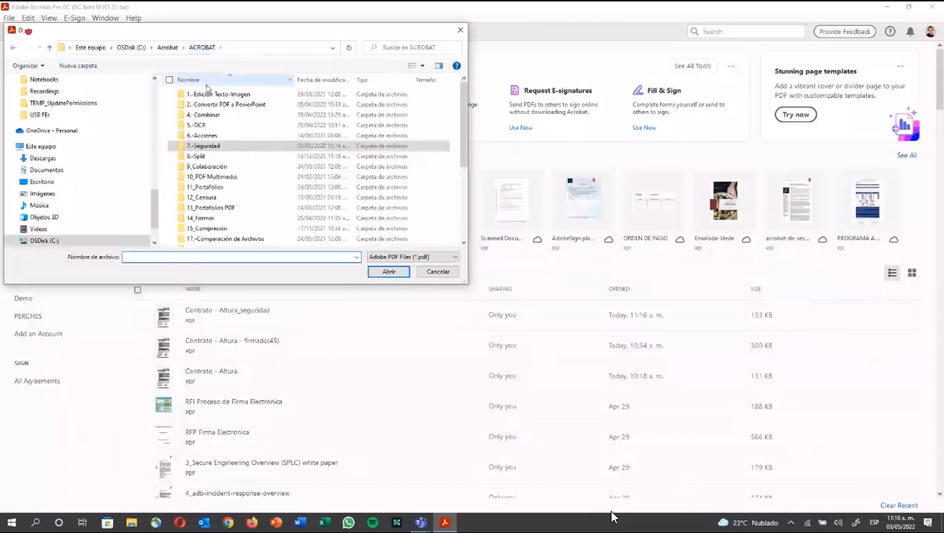
pyautogui.click(203, 198)
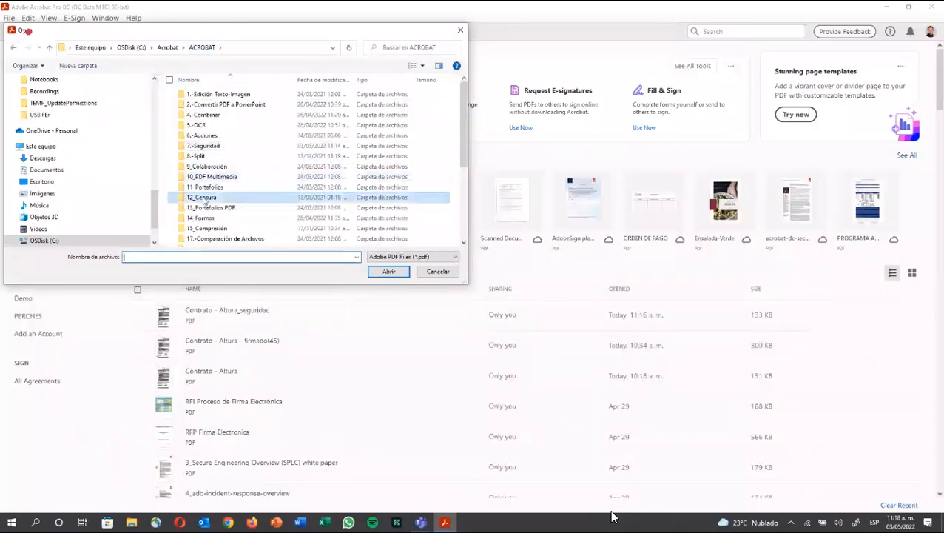
pyautogui.press('Escape')
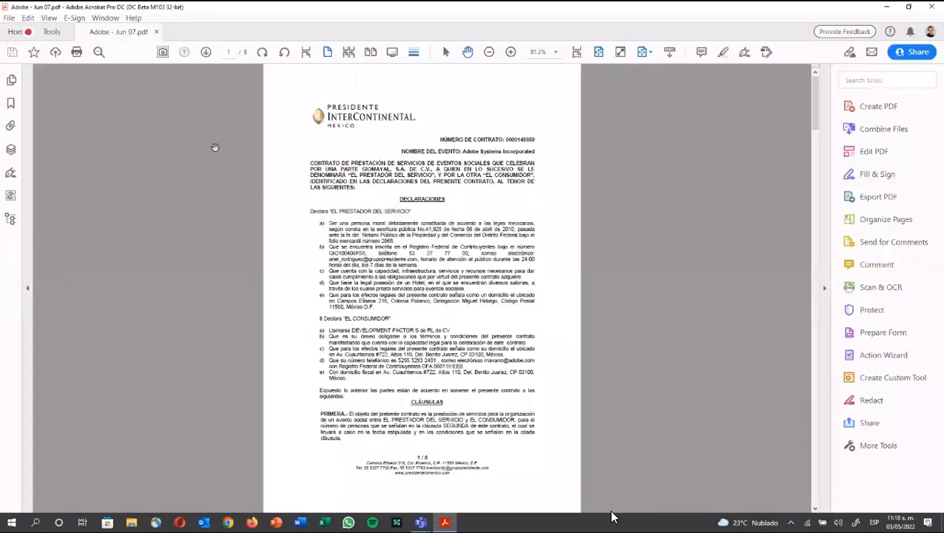
pyautogui.scroll(-3, 275, 235)
pyautogui.scroll(3, 274, 231)
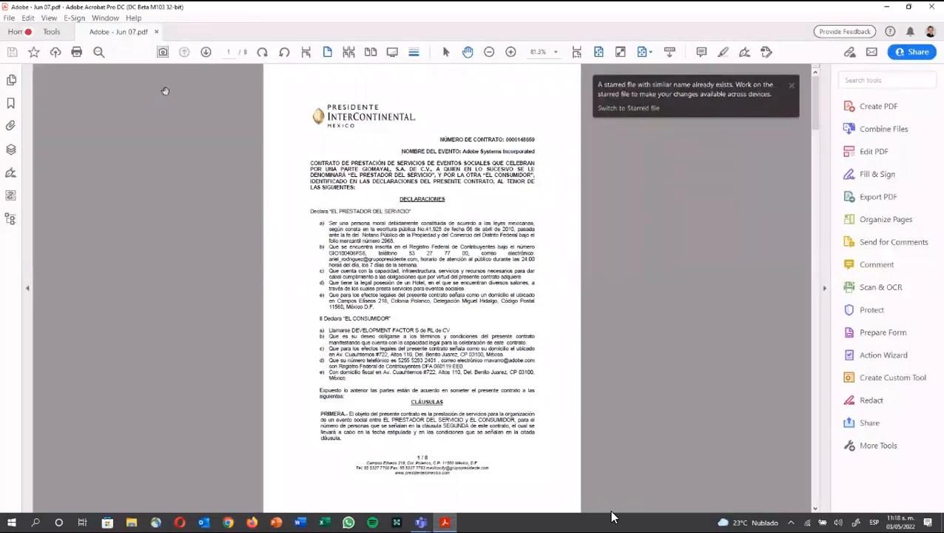
pyautogui.click(10, 18)
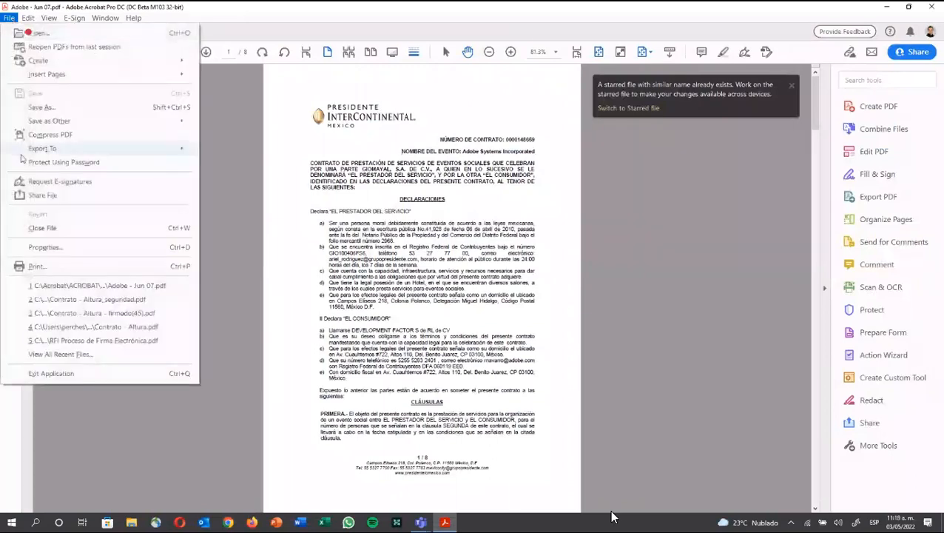
pyautogui.click(361, 156)
pyautogui.click(370, 172)
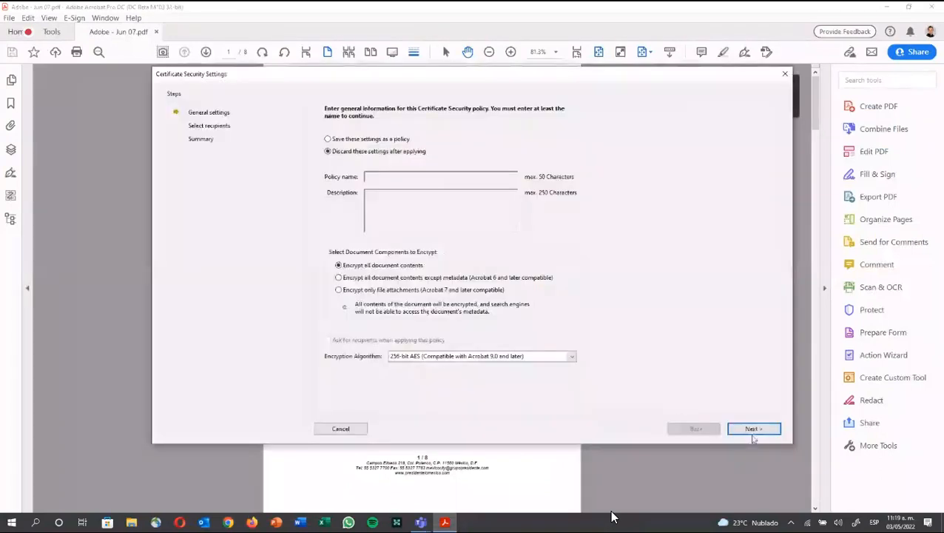
pyautogui.click(752, 430)
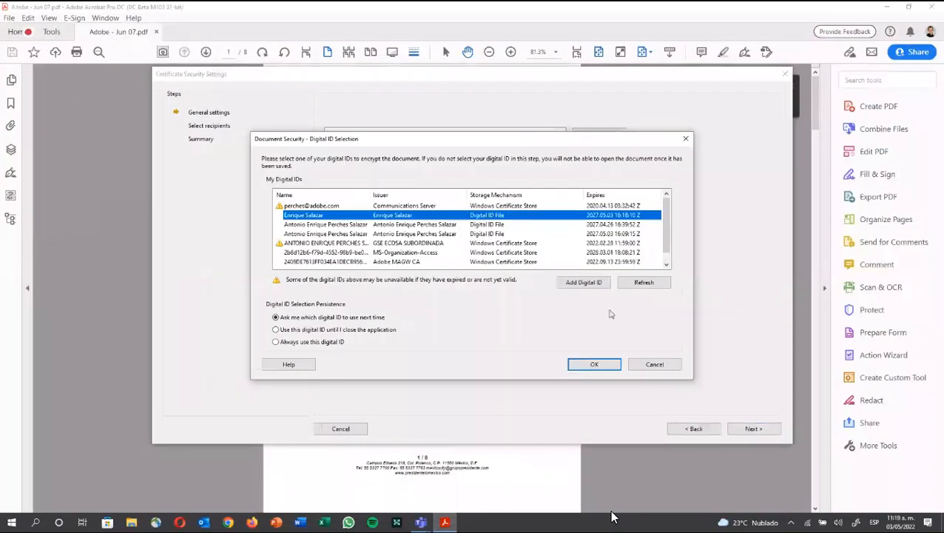
pyautogui.click(596, 364)
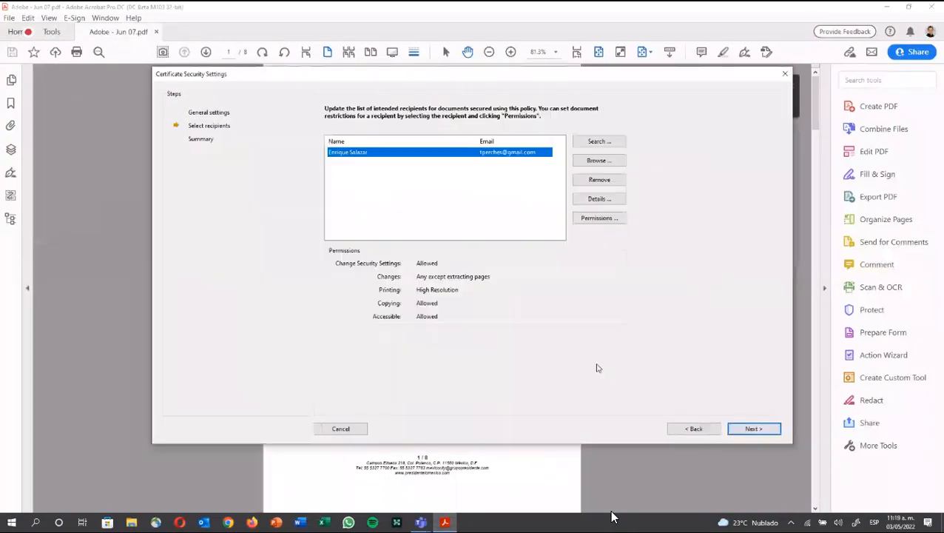
pyautogui.click(583, 162)
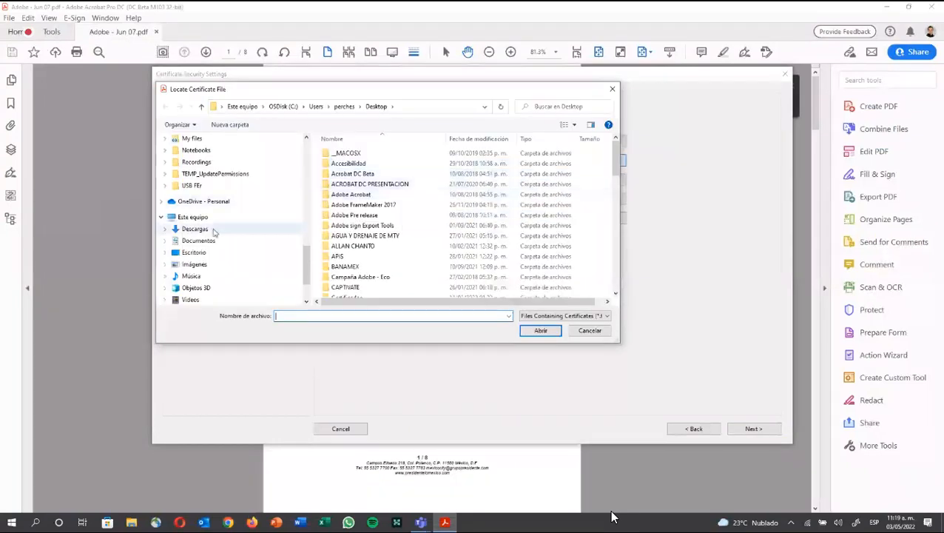
pyautogui.click(211, 253)
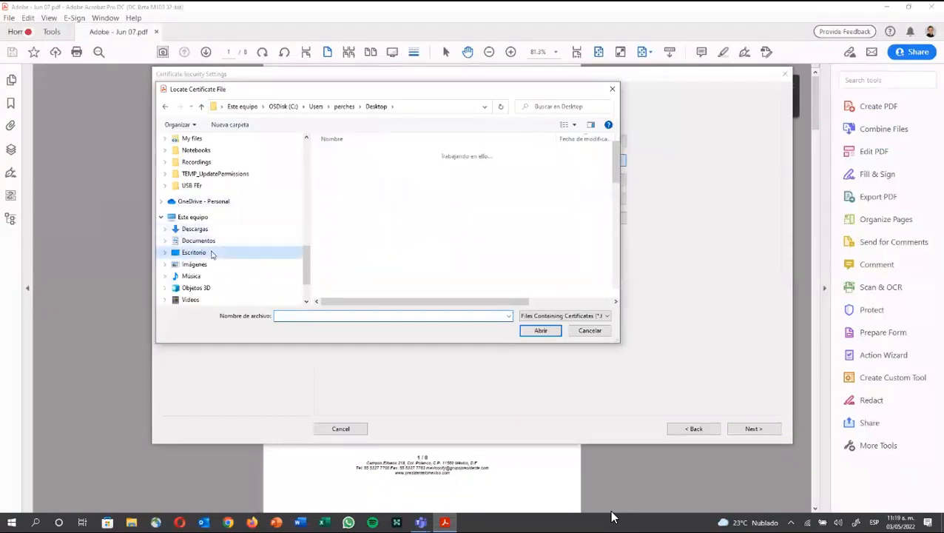
pyautogui.doubleClick(346, 163)
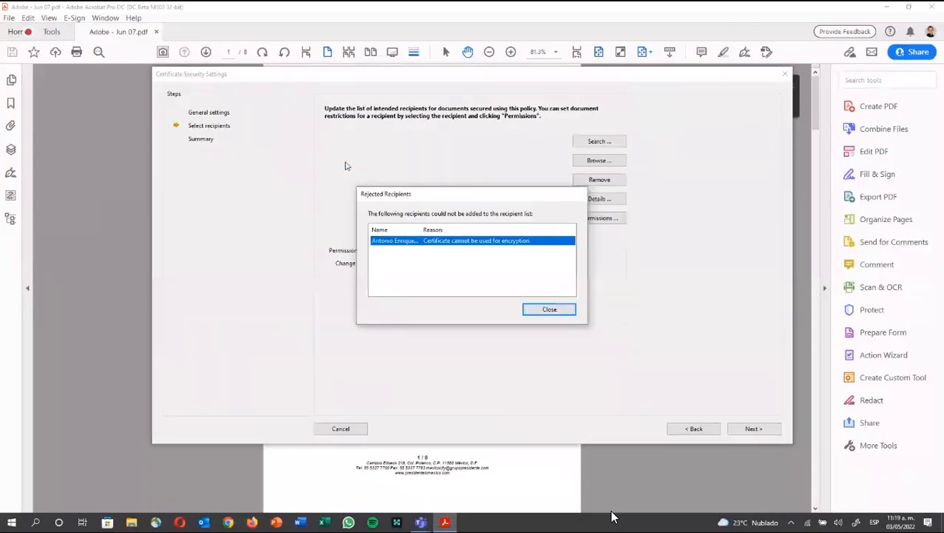
pyautogui.click(545, 309)
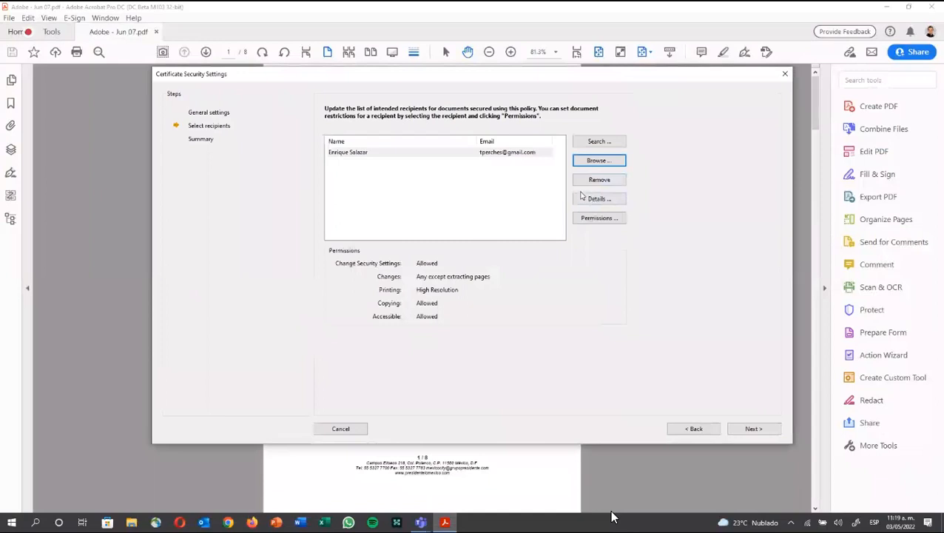
pyautogui.click(501, 153)
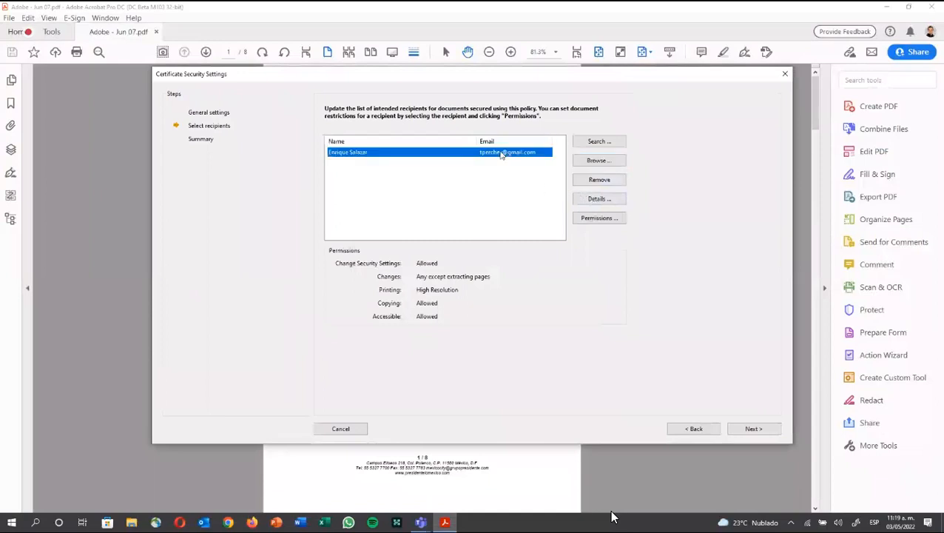
pyautogui.click(596, 161)
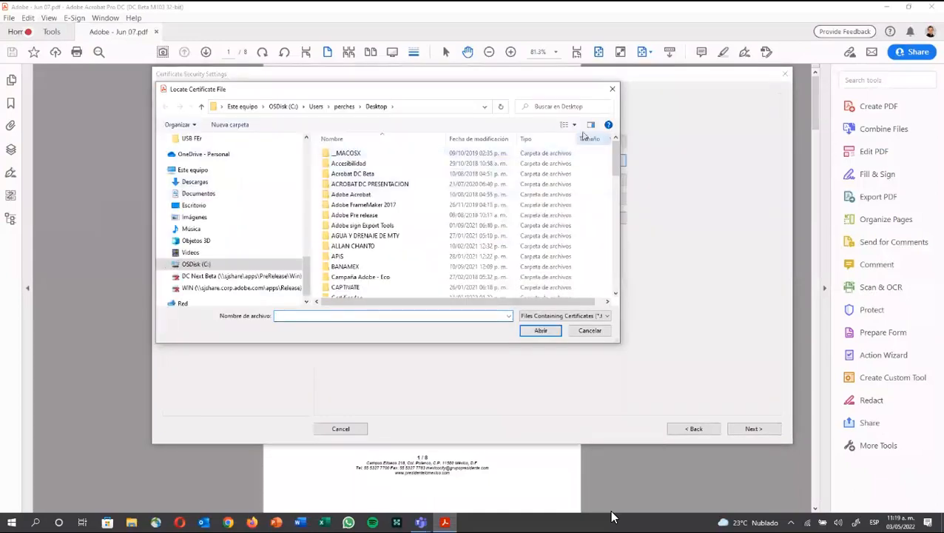
pyautogui.click(224, 206)
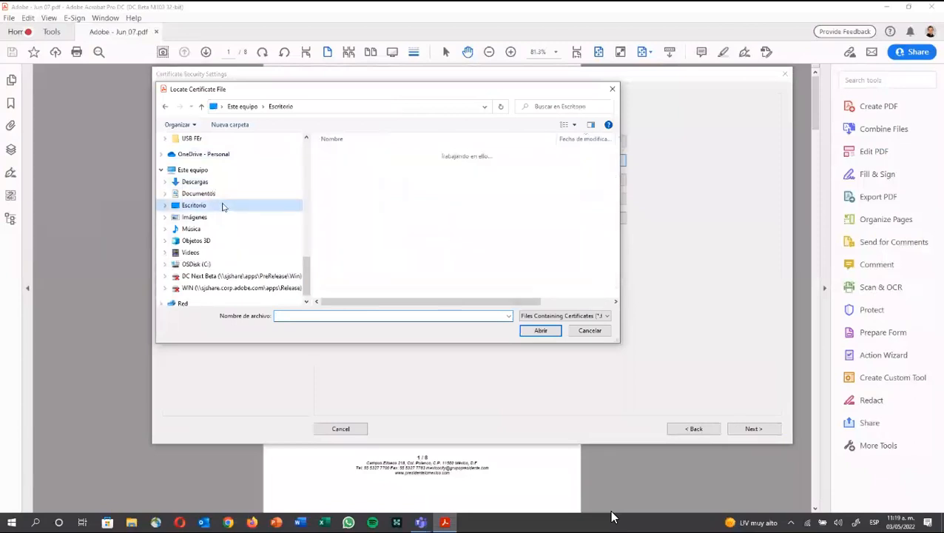
pyautogui.scroll(-10, 370, 189)
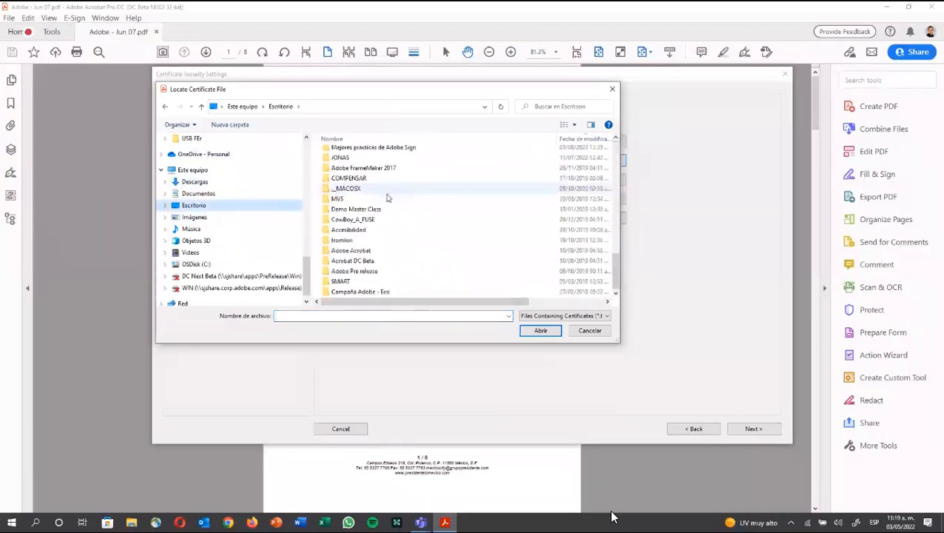
pyautogui.scroll(5, 517, 267)
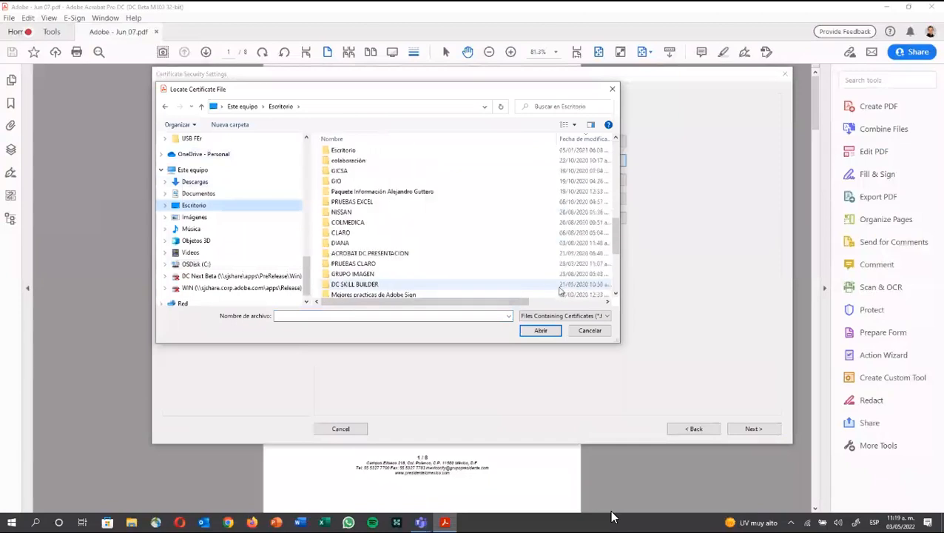
pyautogui.click(590, 330)
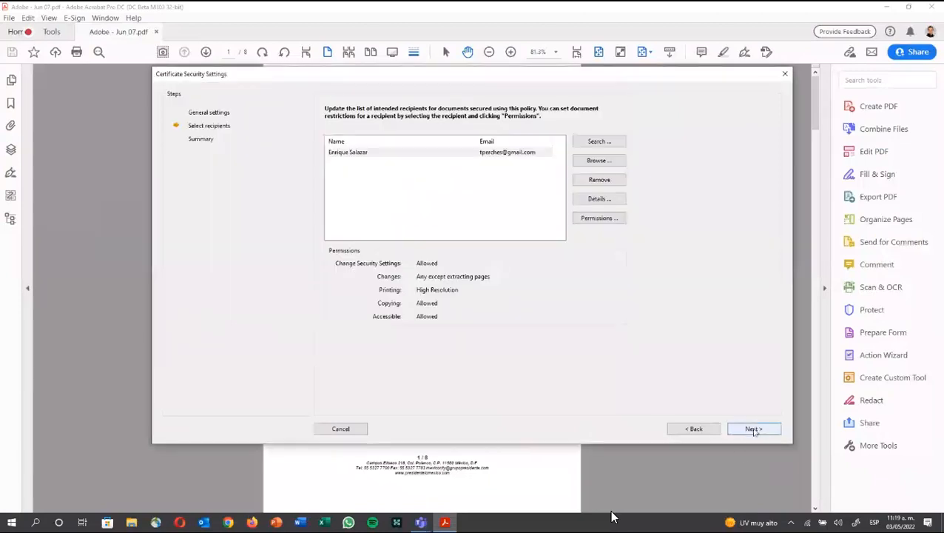
pyautogui.click(785, 73)
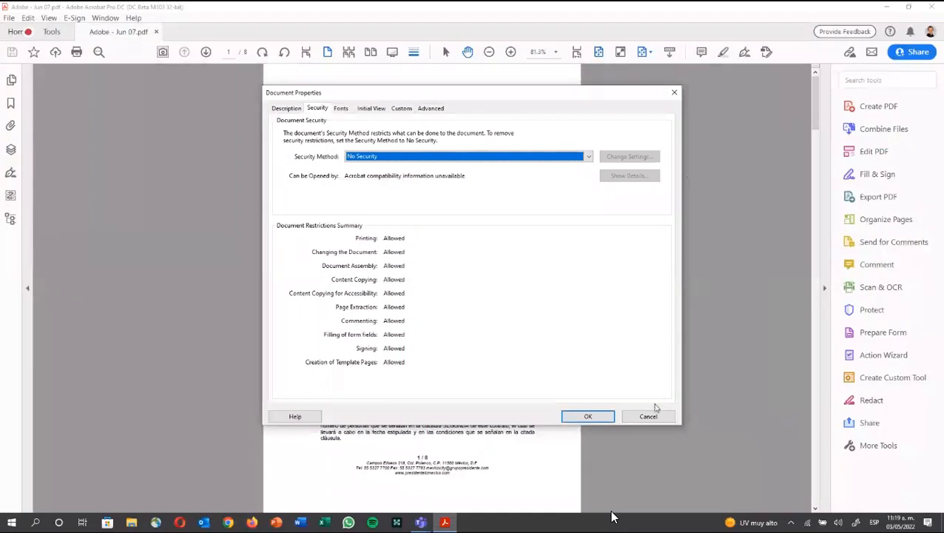
pyautogui.click(646, 415)
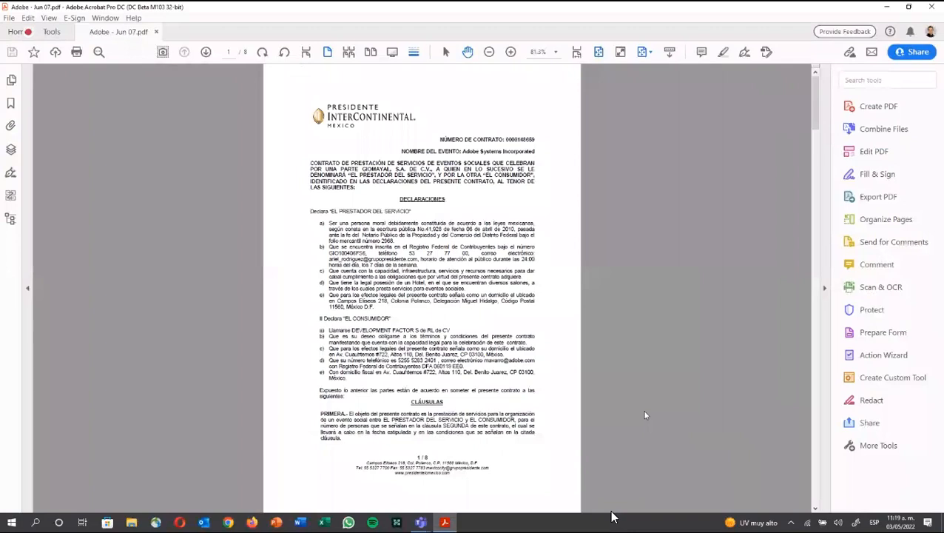
# Step: Show the trusted certificates list in the signature preferences' digital ID settings
pyautogui.click(28, 17)
pyautogui.click(74, 324)
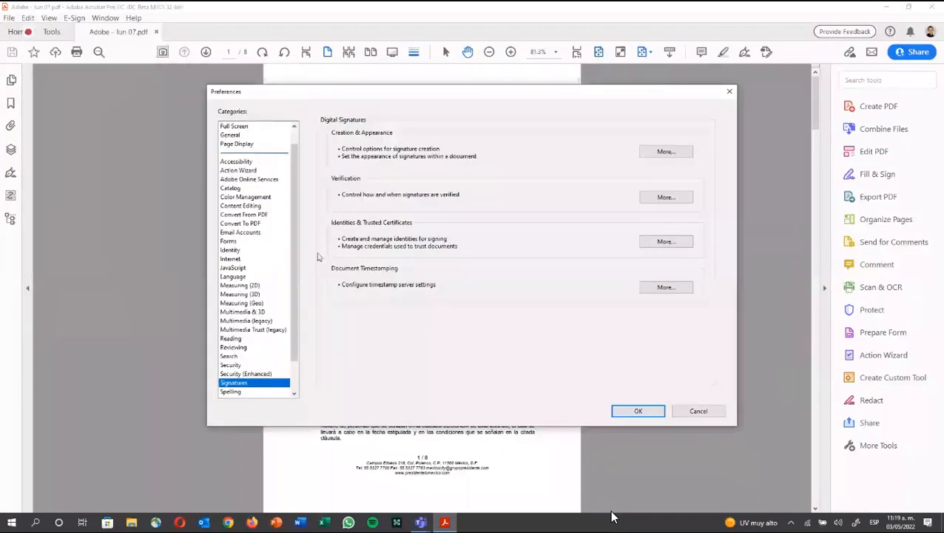
pyautogui.click(654, 242)
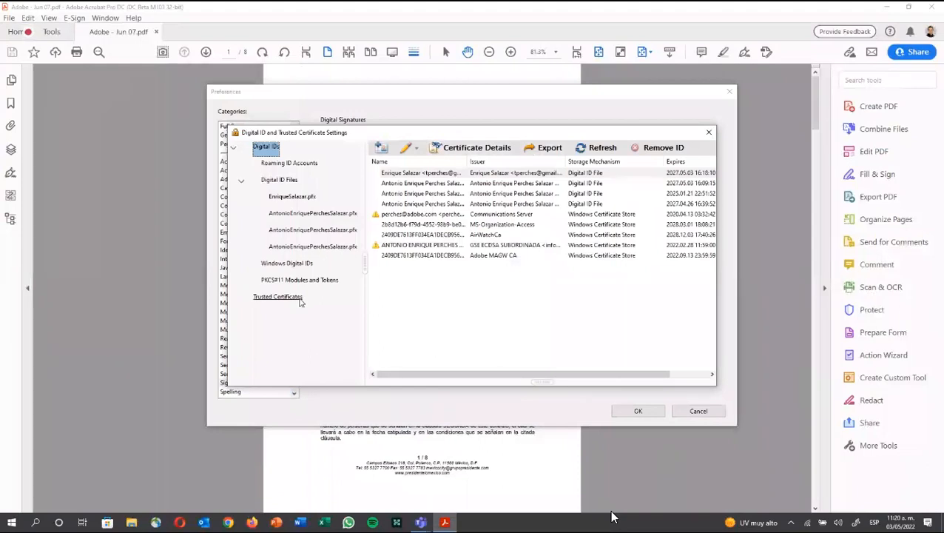
pyautogui.click(299, 297)
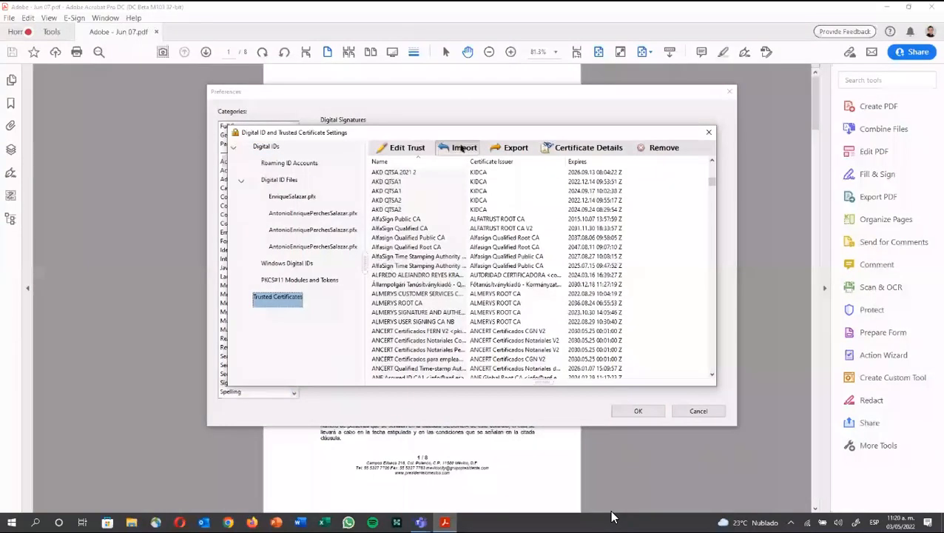
# Step: Start a trusted contact import and load the newest certificate file, sorted by date
pyautogui.click(460, 147)
pyautogui.click(559, 220)
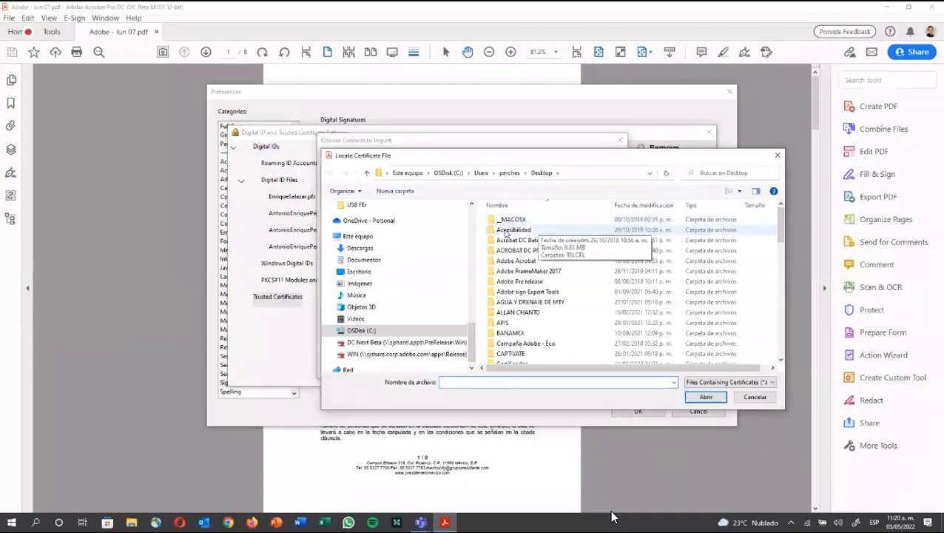
pyautogui.scroll(-1, 533, 244)
pyautogui.scroll(1, 636, 222)
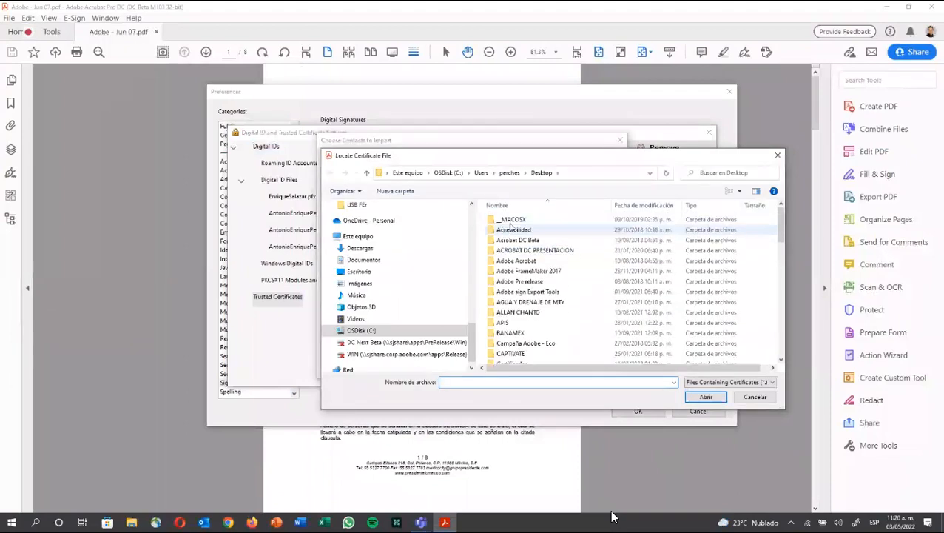
pyautogui.click(644, 206)
pyautogui.doubleClick(581, 222)
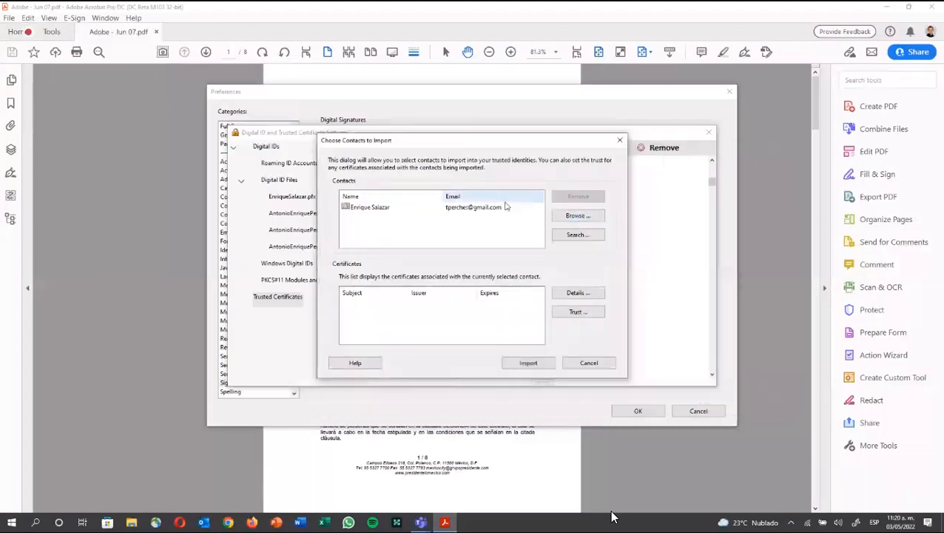
# Step: Set trust on the contact's certificate, import it, and close the settings windows
pyautogui.click(506, 207)
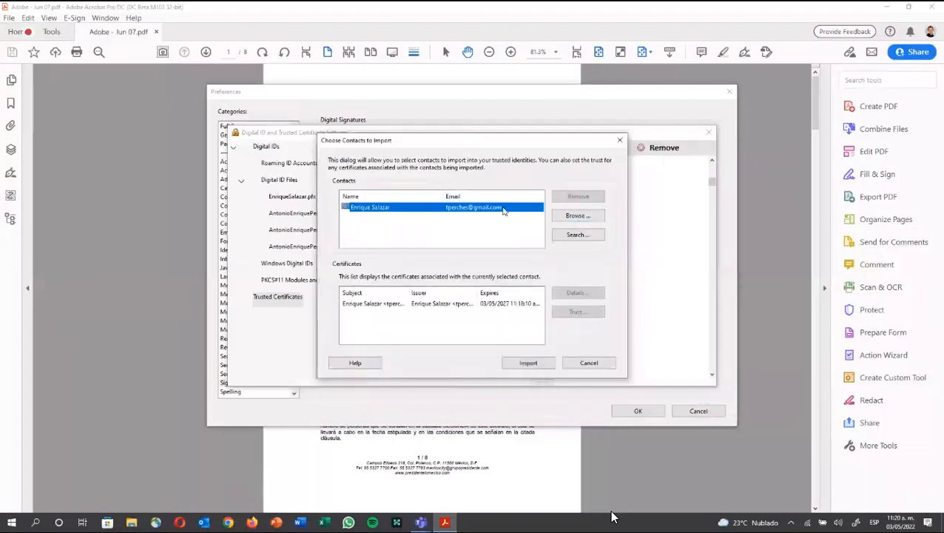
pyautogui.click(529, 304)
pyautogui.click(574, 313)
pyautogui.click(527, 410)
pyautogui.click(528, 363)
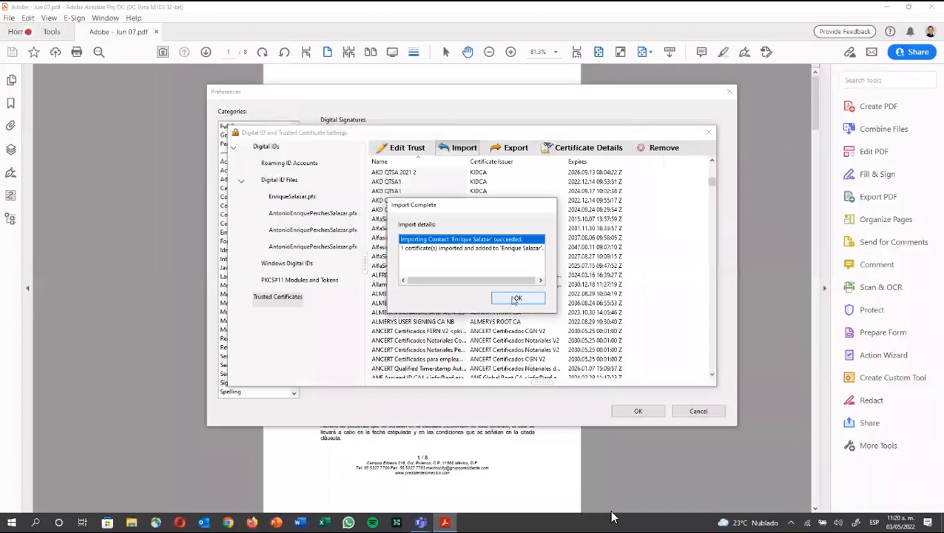
pyautogui.click(516, 298)
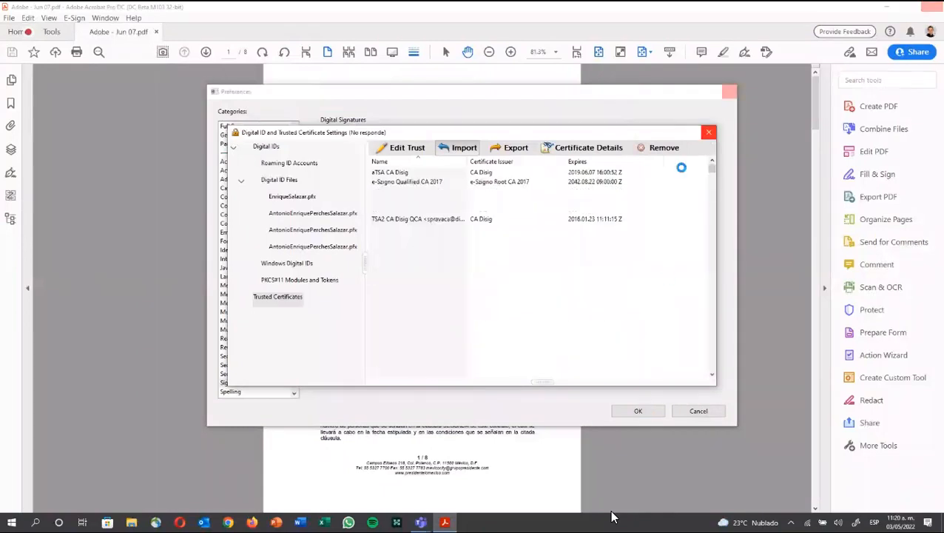
pyautogui.press('Escape')
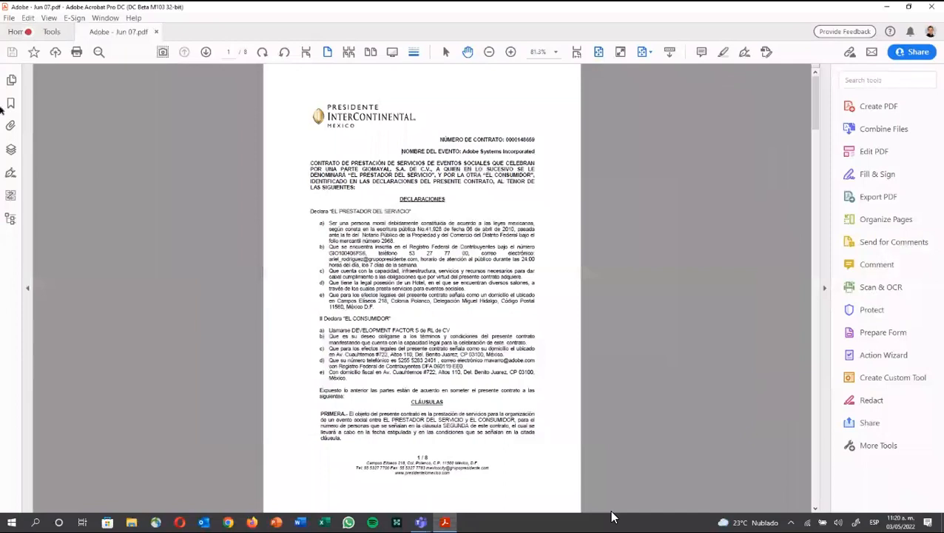
# Step: Choose Certificate Security as the contract's security method in Document Properties
pyautogui.click(9, 18)
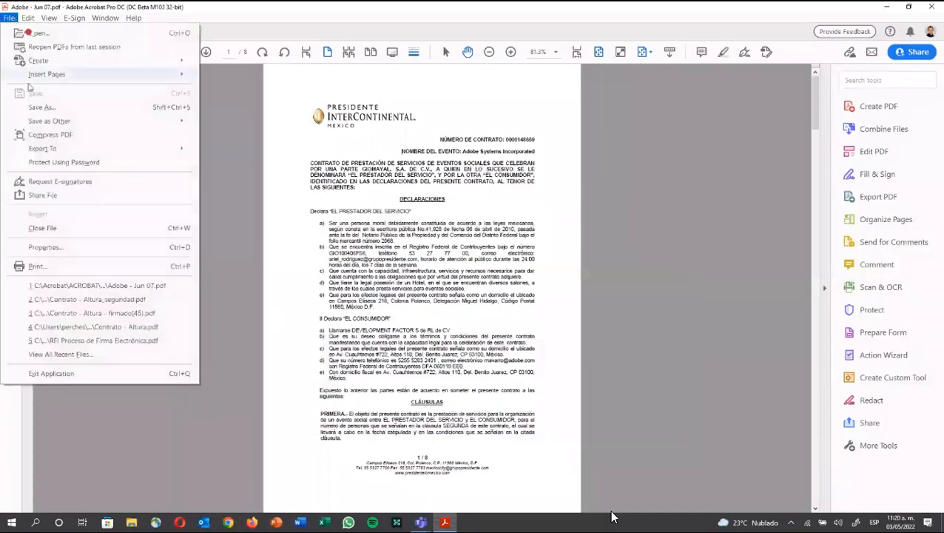
pyautogui.click(94, 247)
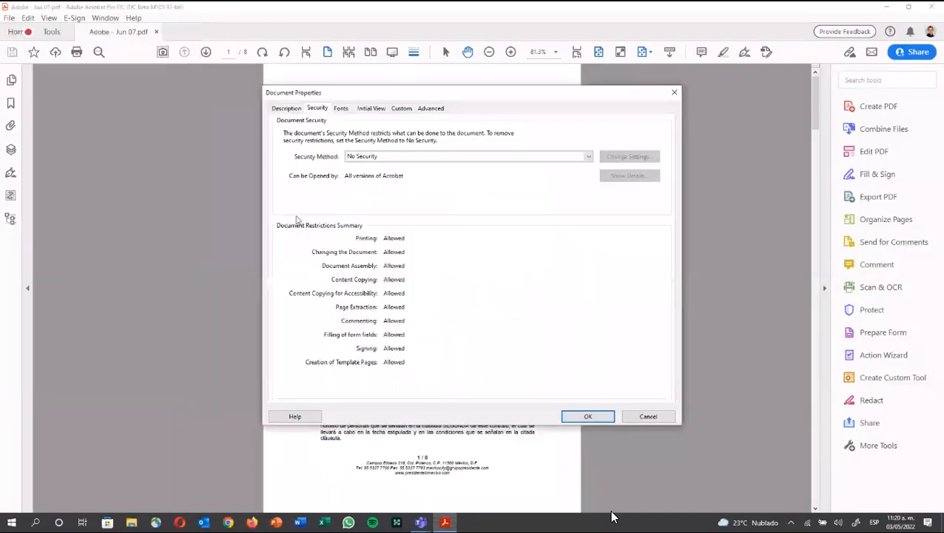
pyautogui.click(367, 156)
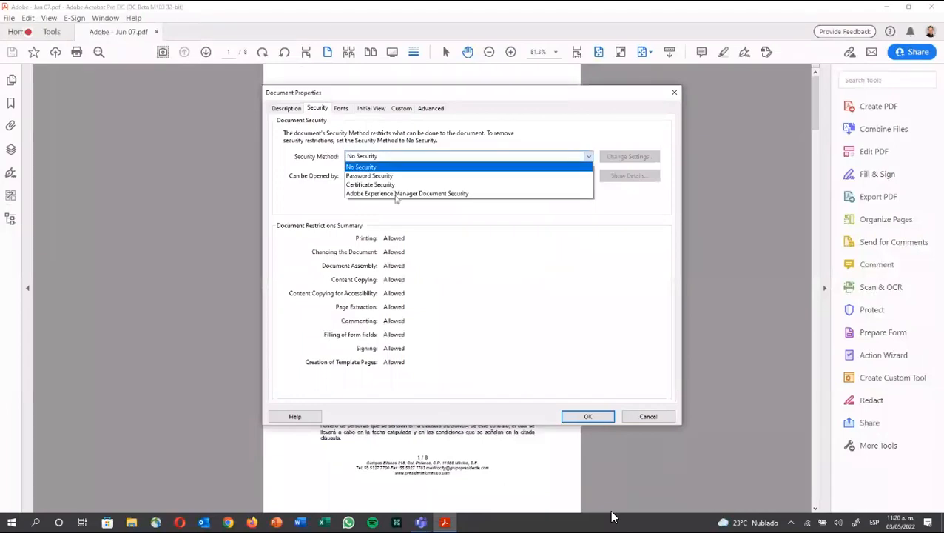
pyautogui.press('Return')
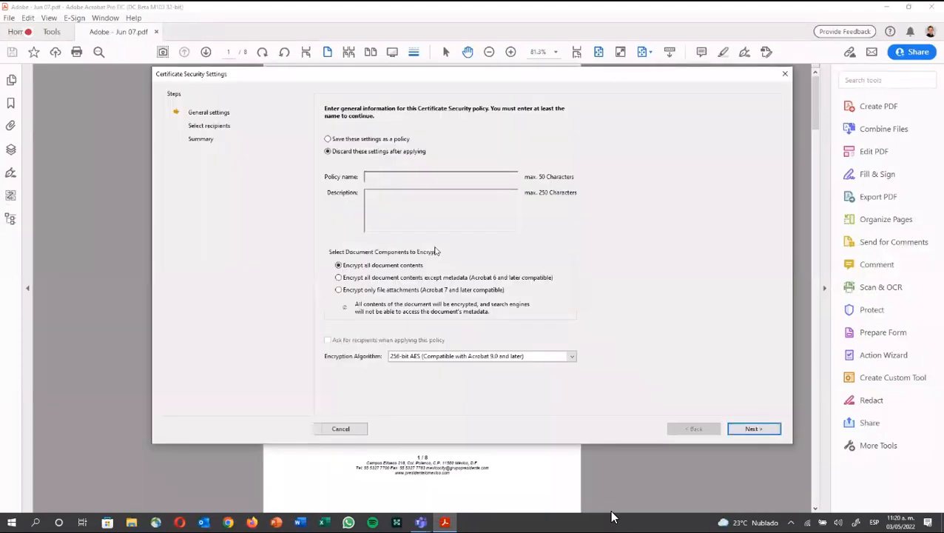
pyautogui.click(751, 429)
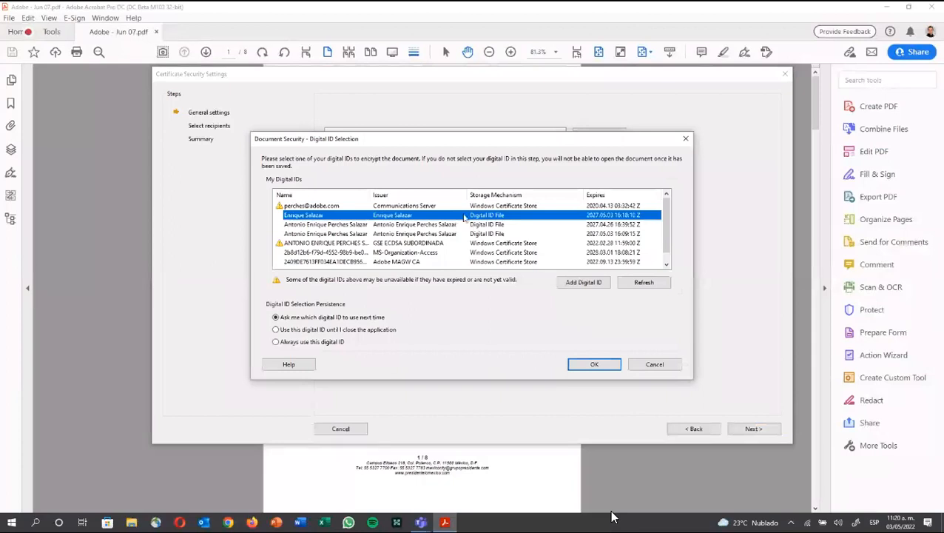
# Step: Pick your own digital ID for encryption and select the imported recipient
pyautogui.doubleClick(464, 215)
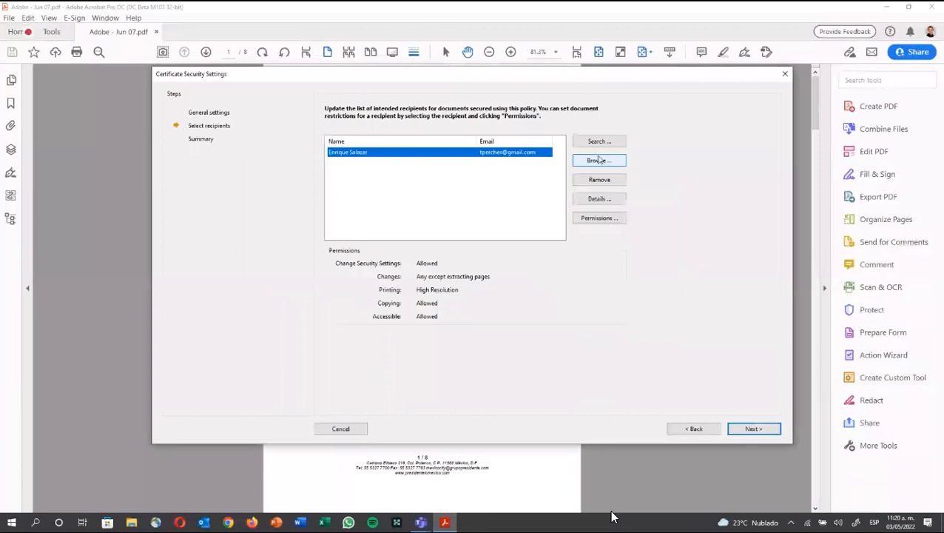
pyautogui.click(600, 160)
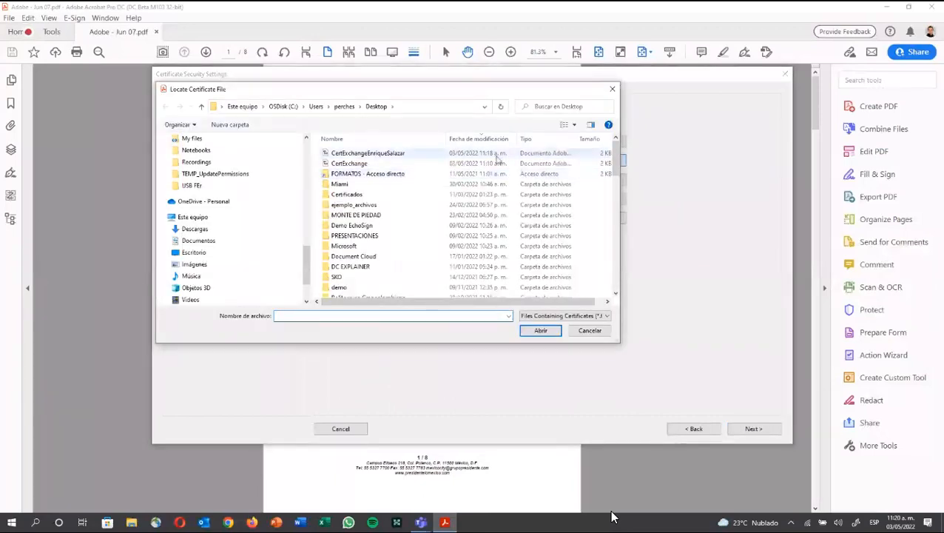
pyautogui.click(592, 331)
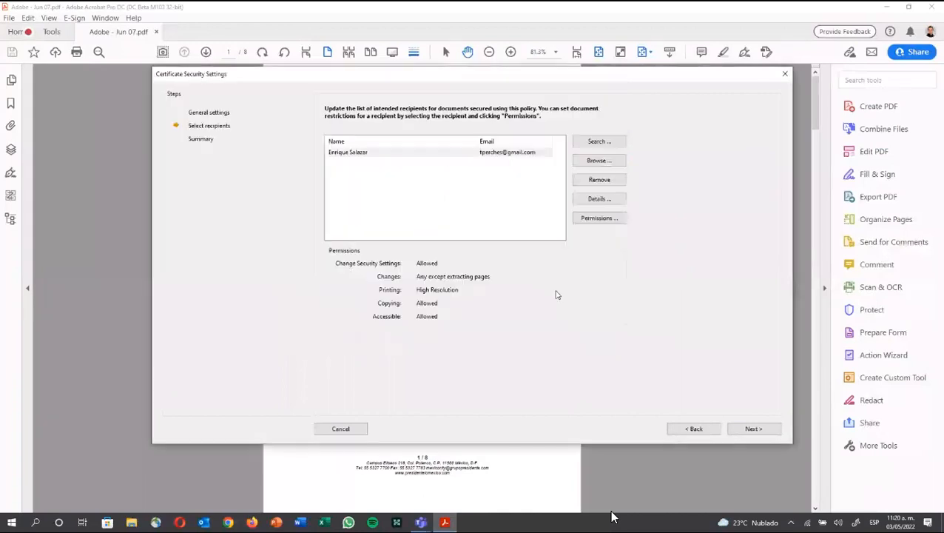
pyautogui.click(452, 153)
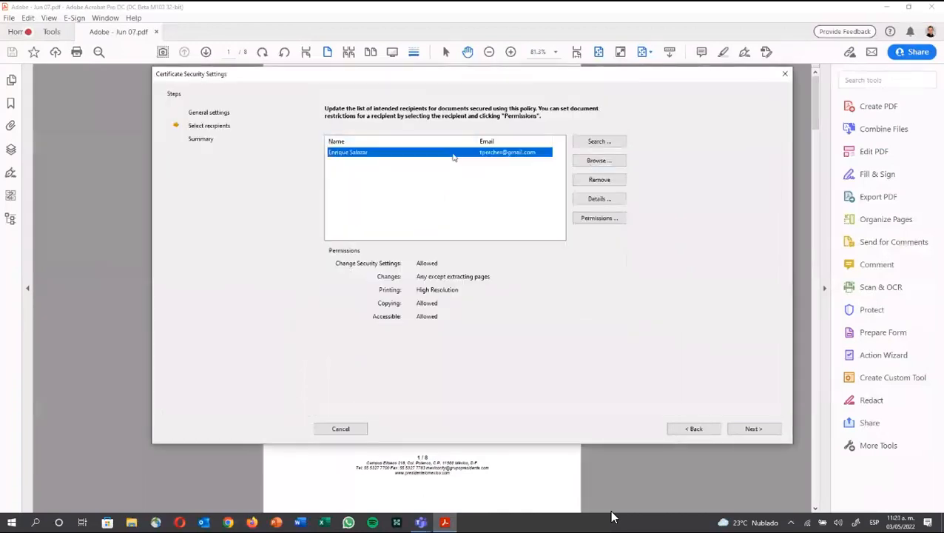
# Step: Give the recipient High Resolution printing, any changes except extracting pages, and copying
pyautogui.click(585, 217)
pyautogui.click(335, 212)
pyautogui.click(429, 242)
pyautogui.click(415, 269)
pyautogui.click(418, 259)
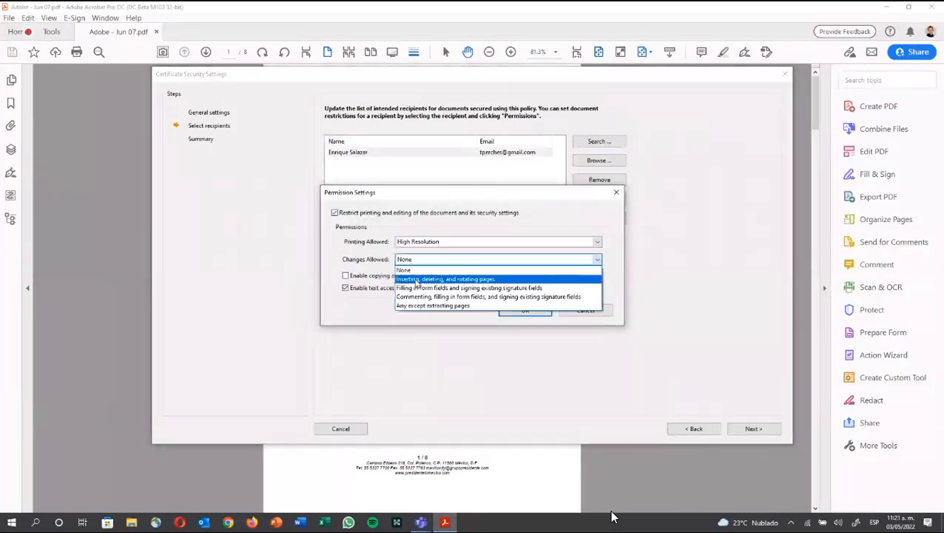
pyautogui.click(417, 311)
pyautogui.click(371, 276)
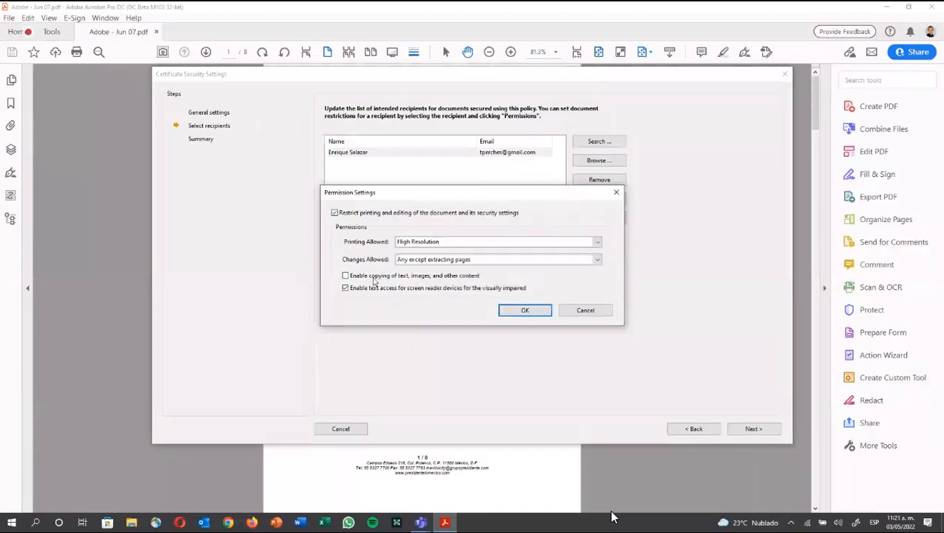
pyautogui.click(525, 310)
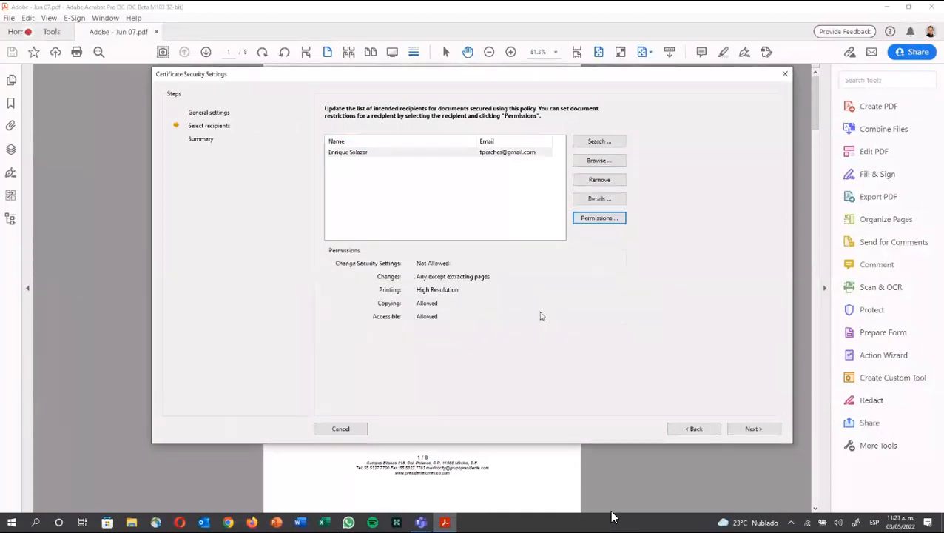
# Step: Finish the certificate security setup and apply it to the contract
pyautogui.click(740, 432)
pyautogui.click(729, 426)
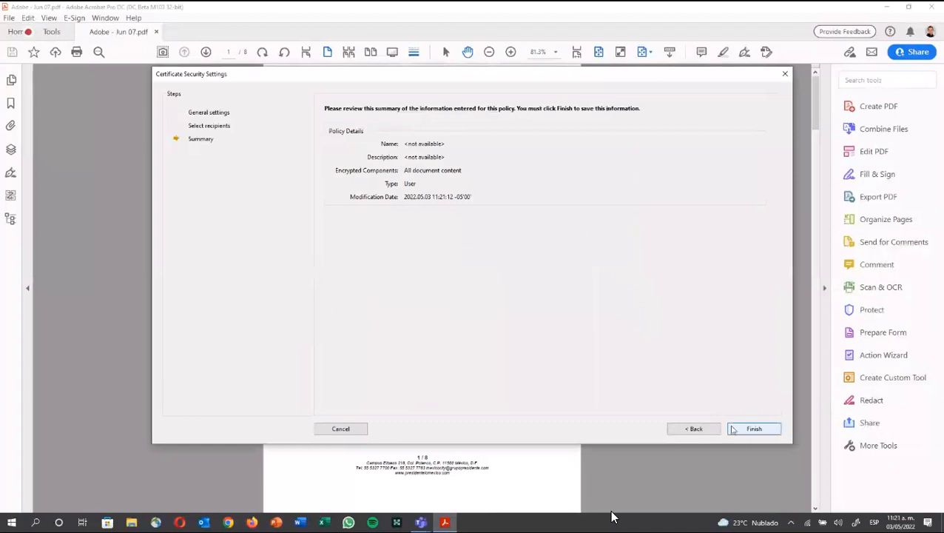
pyautogui.click(589, 417)
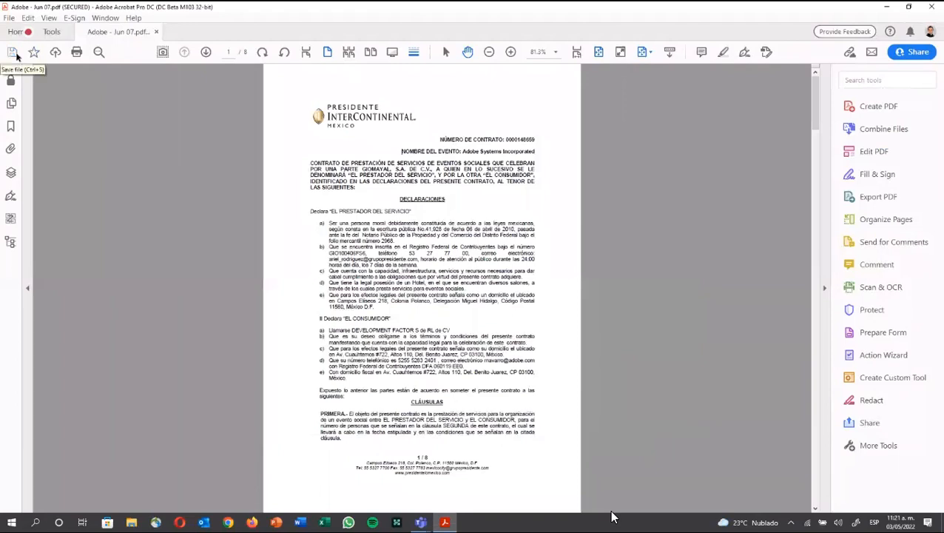
# Step: Close and reopen Adobe - Jun 07.pdf, entering the digital ID password to unlock it
pyautogui.click(156, 32)
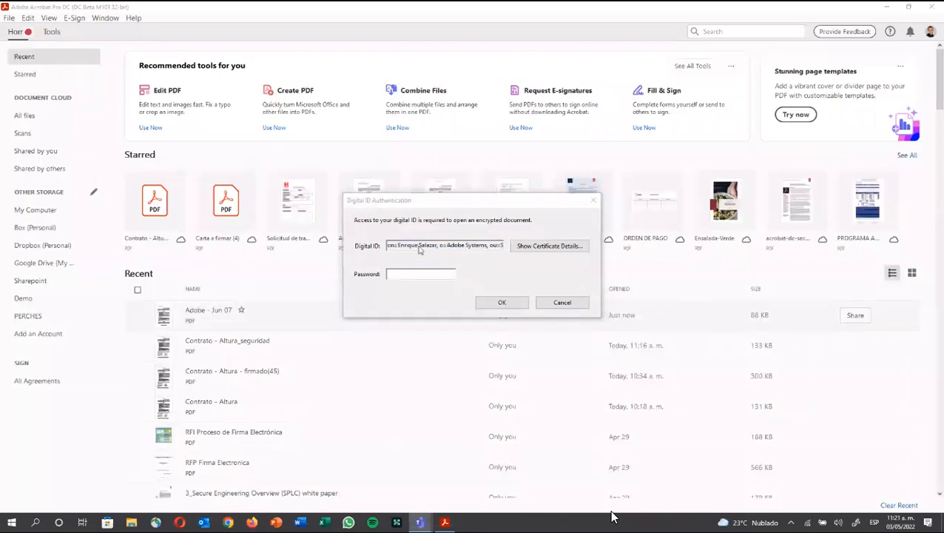
pyautogui.click(420, 250)
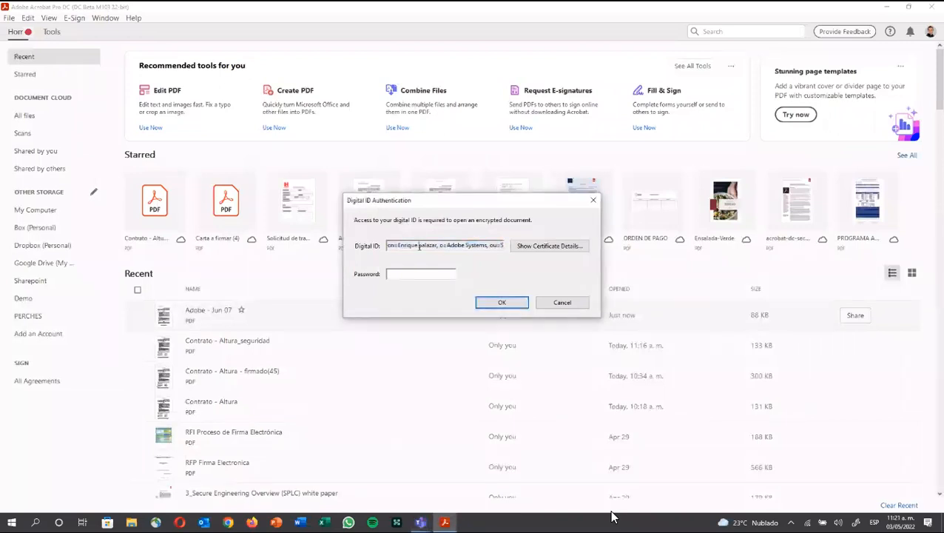
pyautogui.click(413, 274)
pyautogui.write('12345')
pyautogui.click(502, 303)
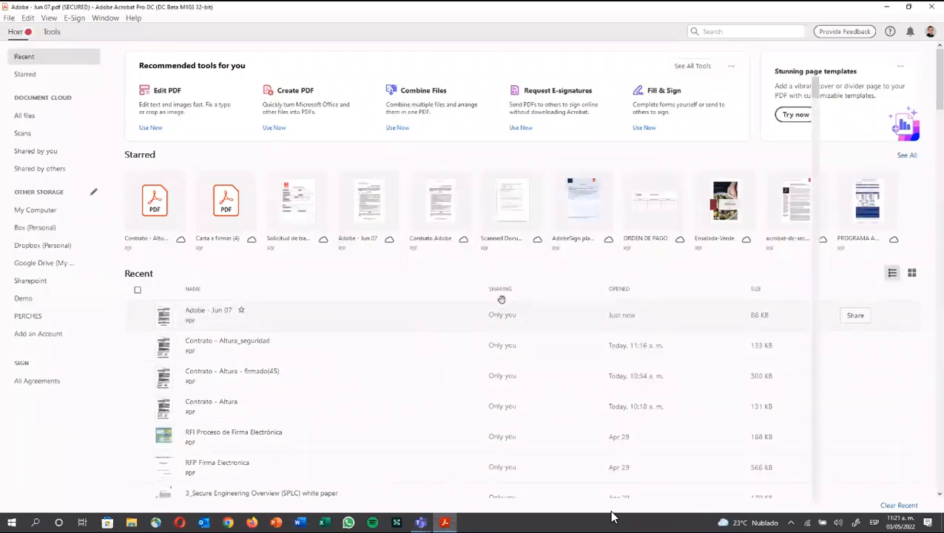
# Step: Open the Print dialog to confirm printing is allowed, then cancel it
pyautogui.click(9, 18)
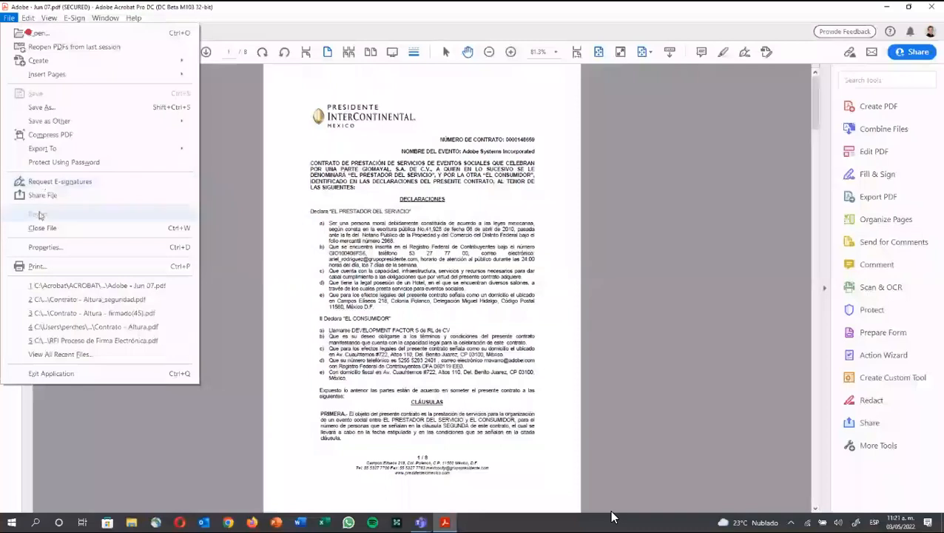
pyautogui.click(34, 267)
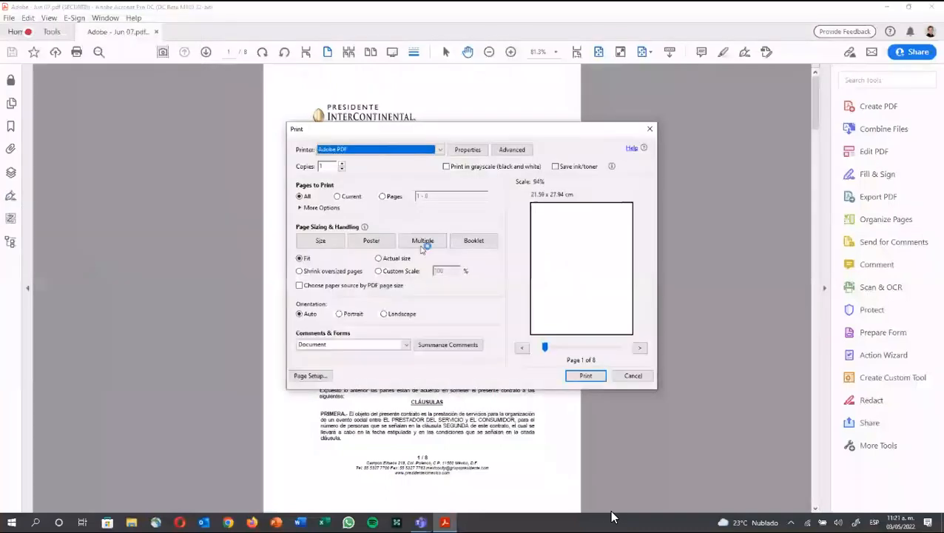
pyautogui.click(631, 376)
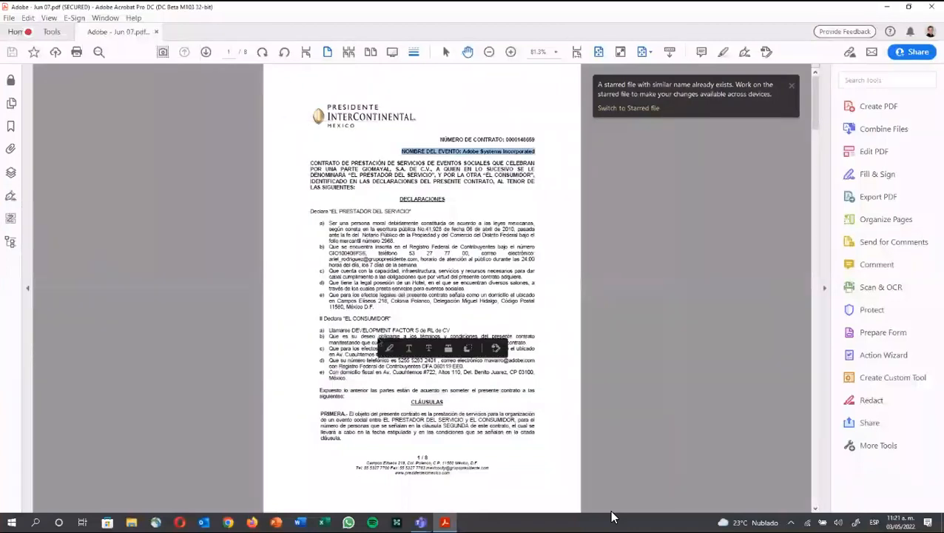
# Step: Select the consumer company line and confirm Copy is available, then deselect
pyautogui.doubleClick(370, 331)
pyautogui.tripleClick(370, 333)
pyautogui.rightClick(378, 338)
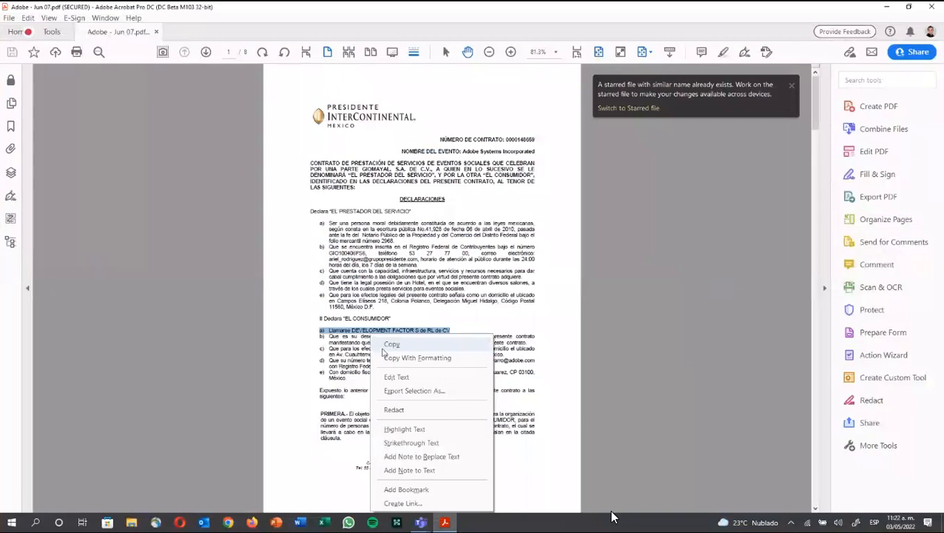
pyautogui.click(281, 346)
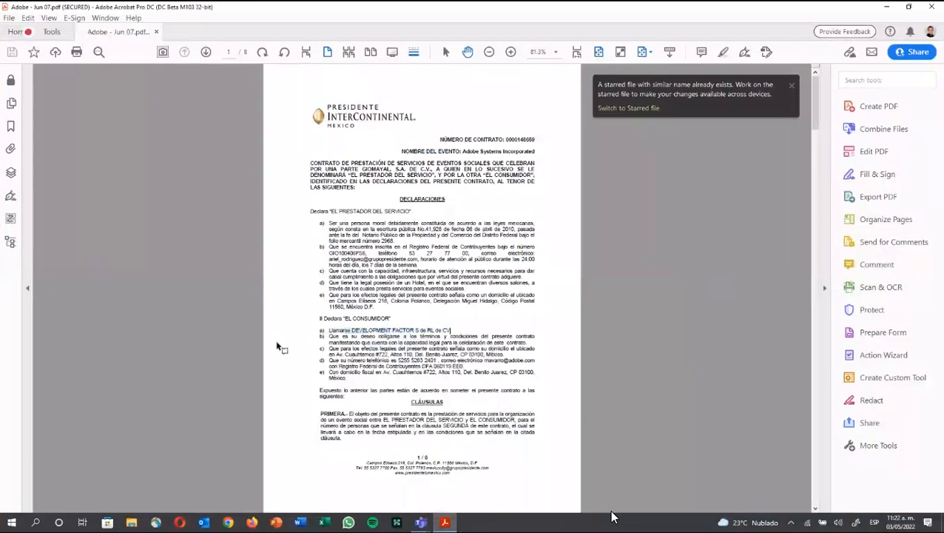
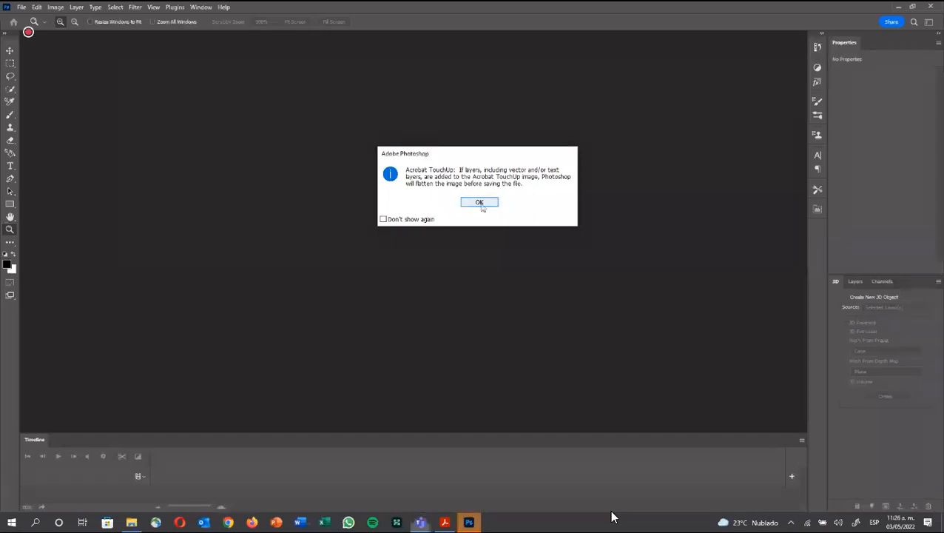
# Step: Dismiss the flattening and 3D notices and convert the honey photo to Grayscale, discarding colour
pyautogui.click(479, 203)
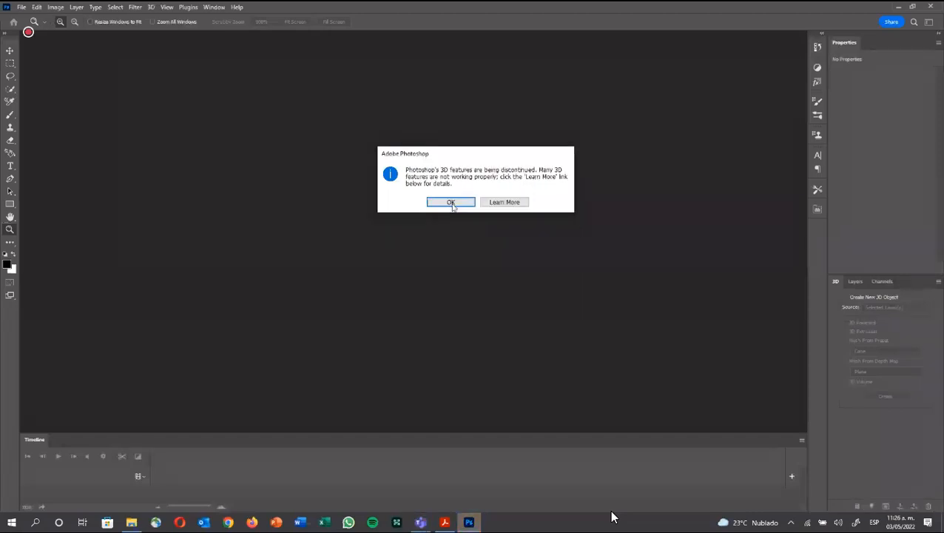
pyautogui.click(449, 202)
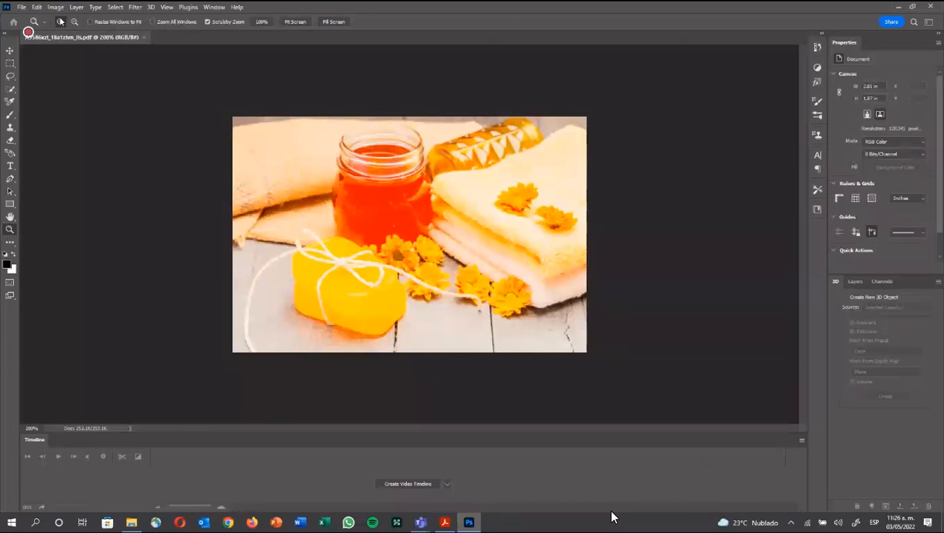
pyautogui.click(56, 7)
pyautogui.click(226, 25)
pyautogui.click(431, 212)
# Step: Save the grayscale photo back to the PDF and close its window
pyautogui.click(22, 7)
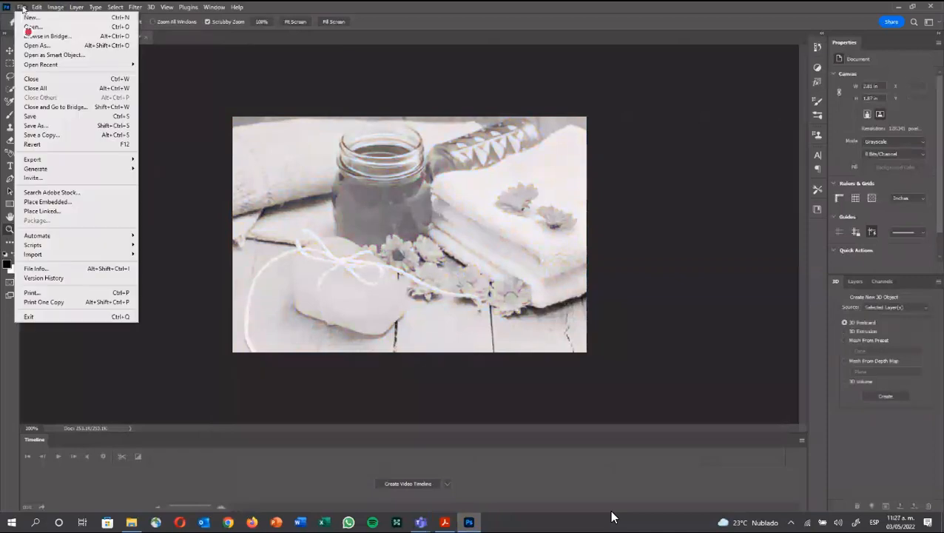
pyautogui.click(40, 116)
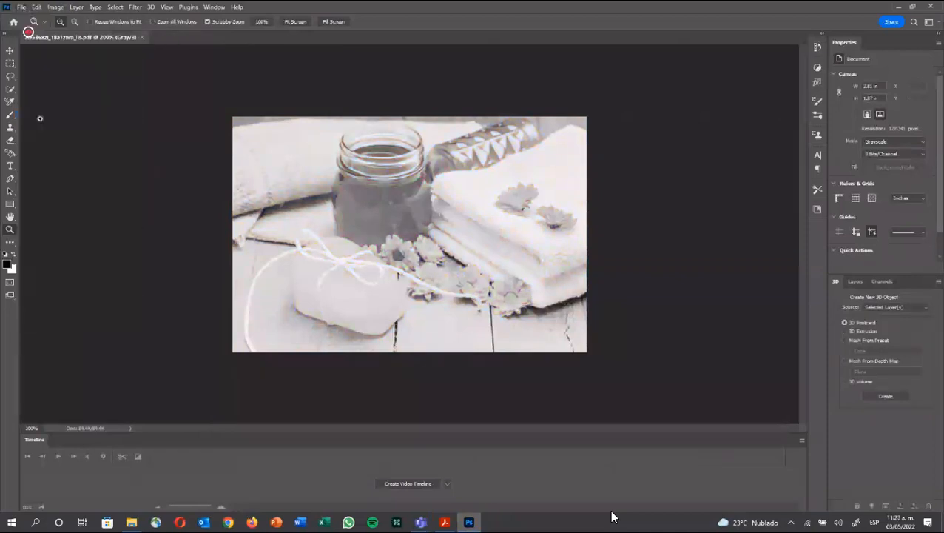
pyautogui.click(932, 7)
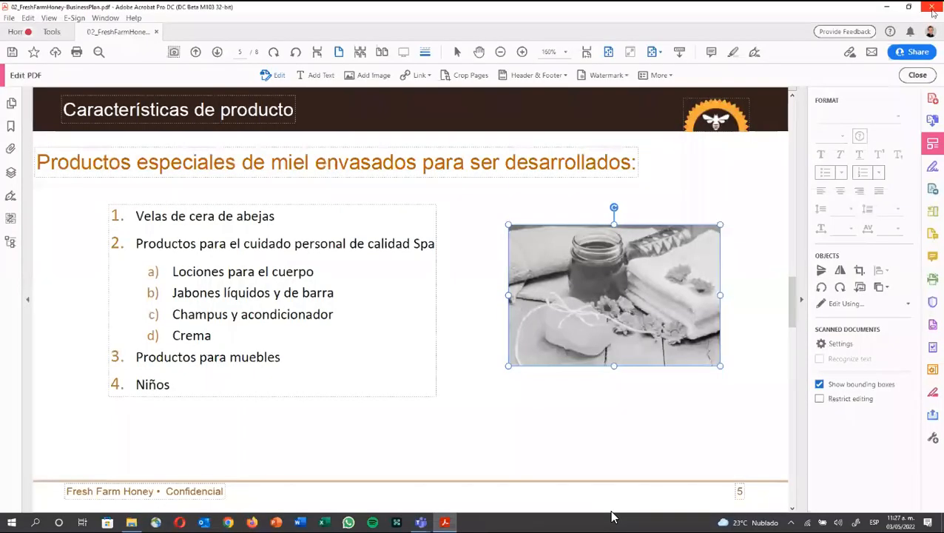
# Step: Replace the page 5 image with the honey-products photo from the 1.-Edición Texto-Imagen folder
pyautogui.click(860, 288)
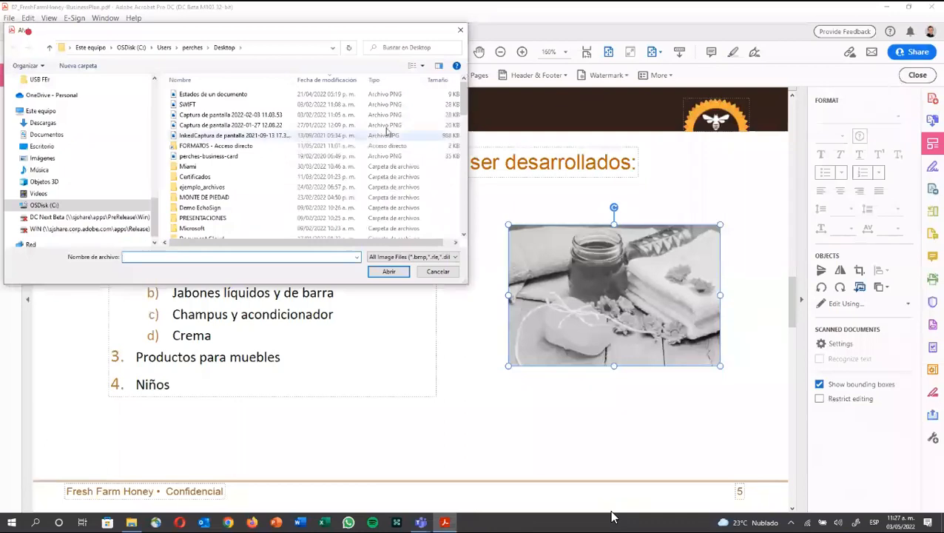
pyautogui.click(104, 206)
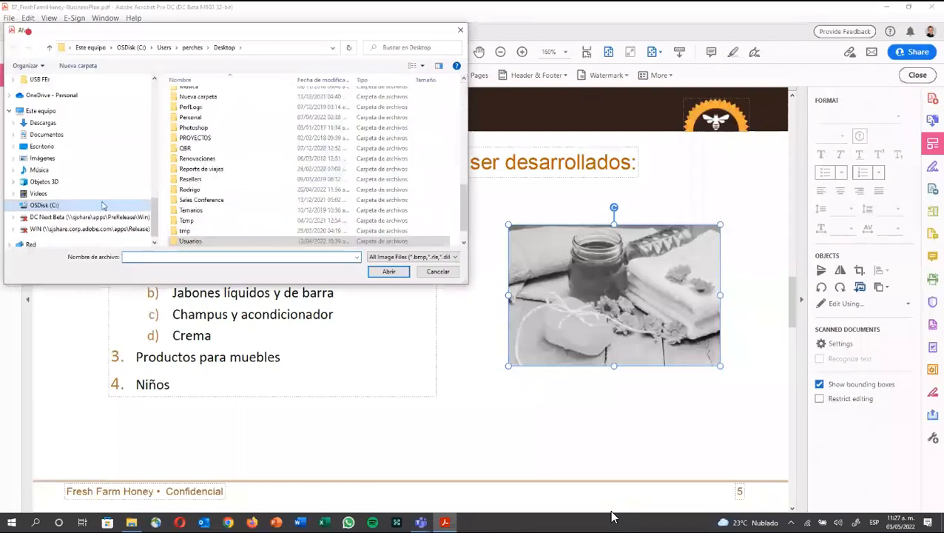
pyautogui.click(104, 199)
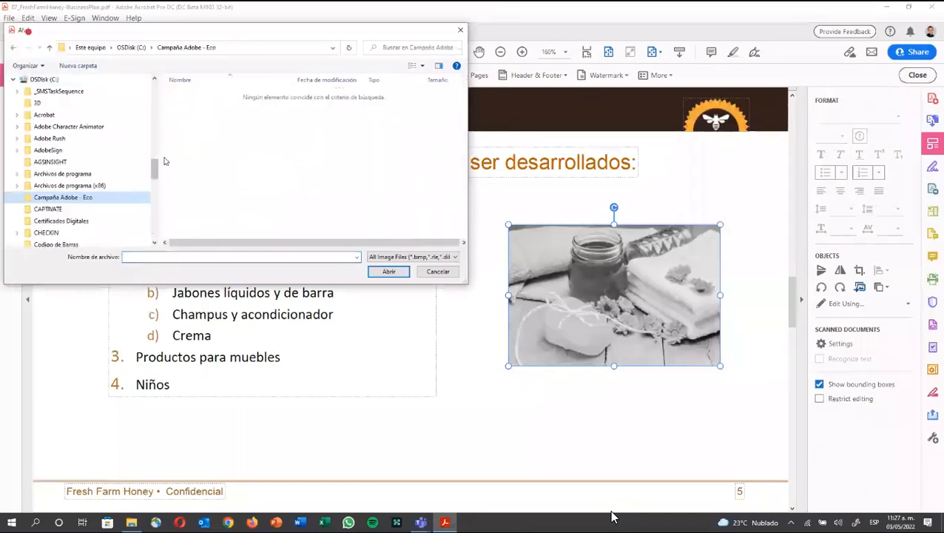
pyautogui.click(74, 117)
pyautogui.doubleClick(185, 97)
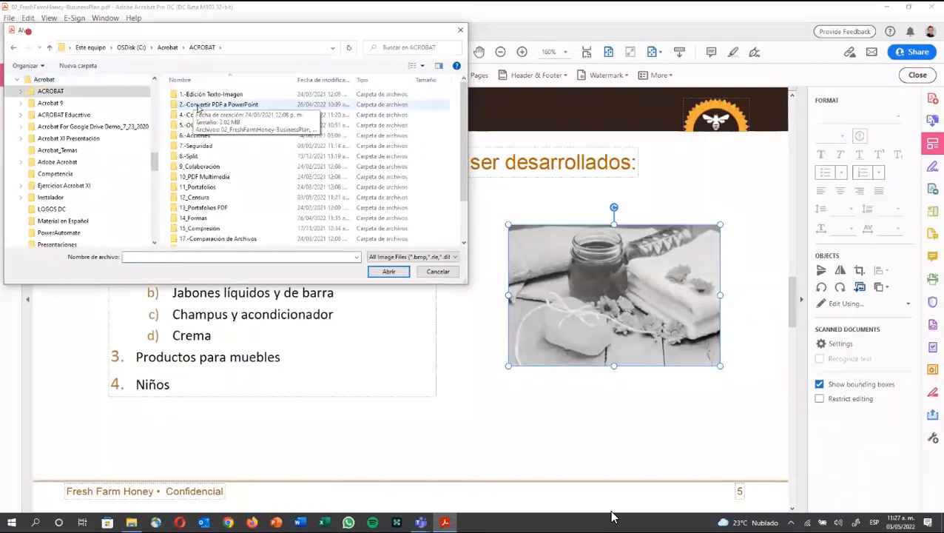
pyautogui.doubleClick(211, 94)
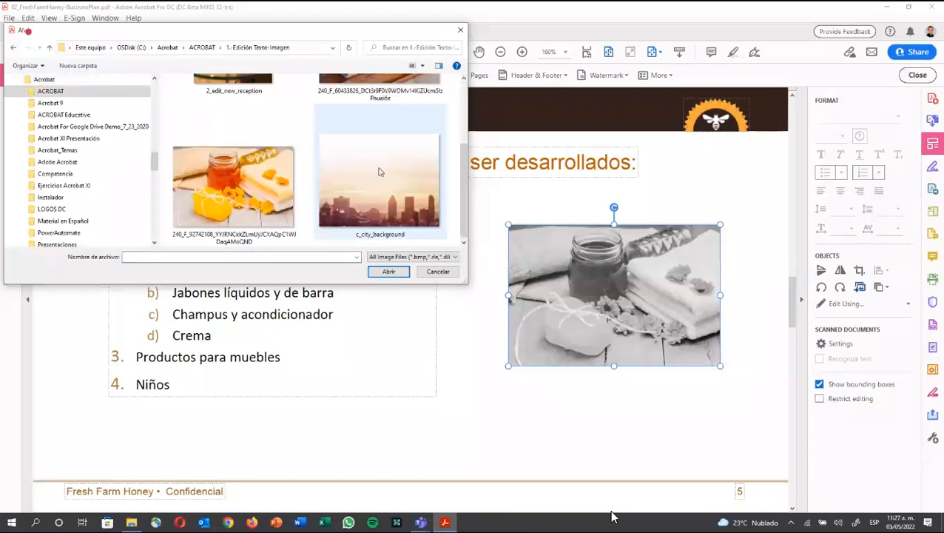
pyautogui.click(379, 174)
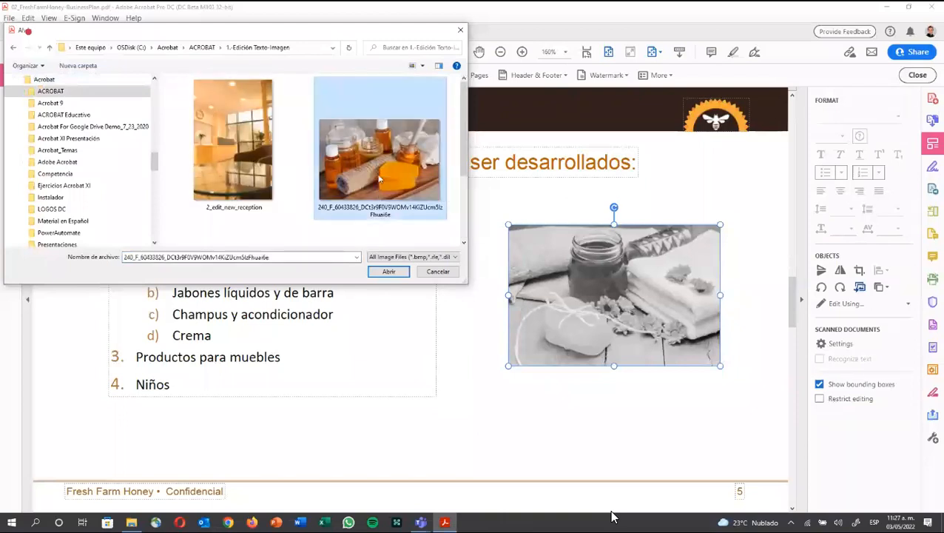
pyautogui.doubleClick(379, 177)
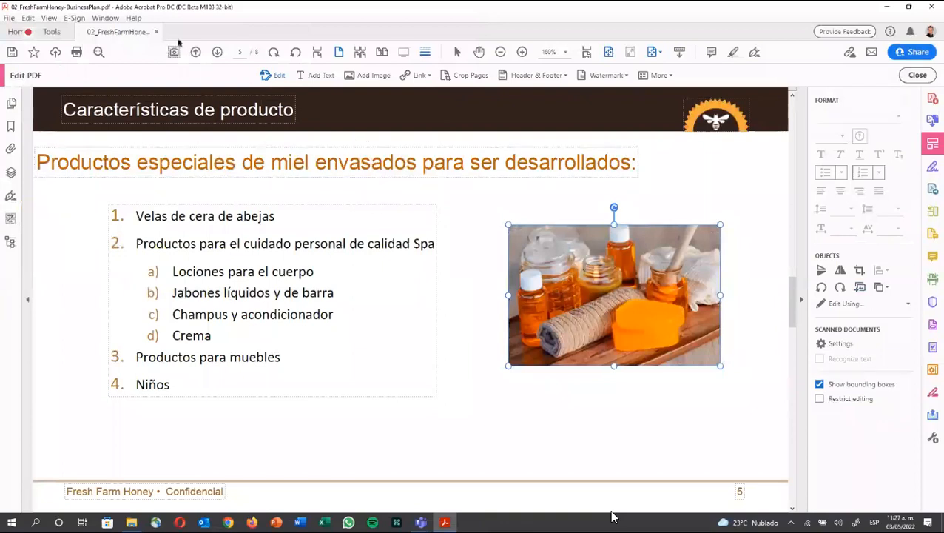
# Step: Close the edited plan, then open the 02_FreshFarmHoney-BusinessPlan PDF from 2.-Convertir PDF a PowerPoint
pyautogui.click(156, 32)
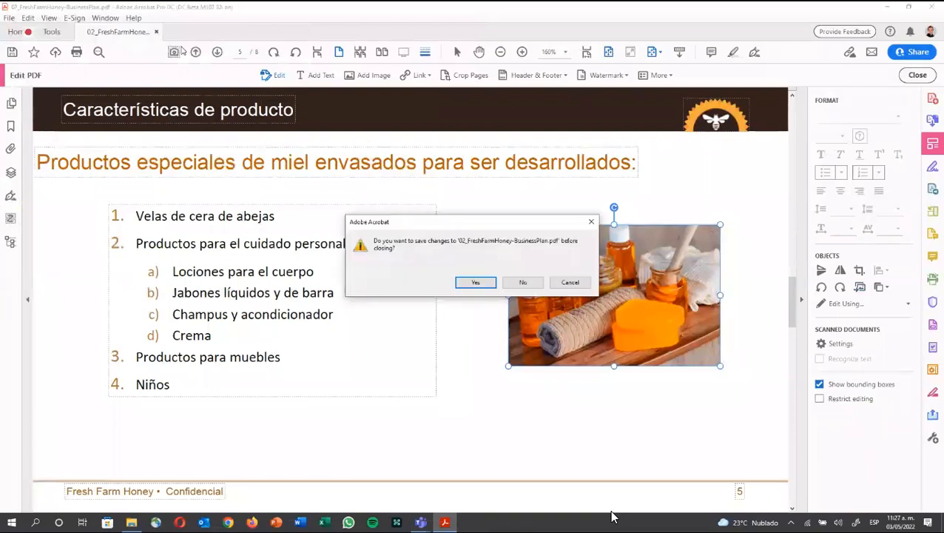
pyautogui.click(522, 282)
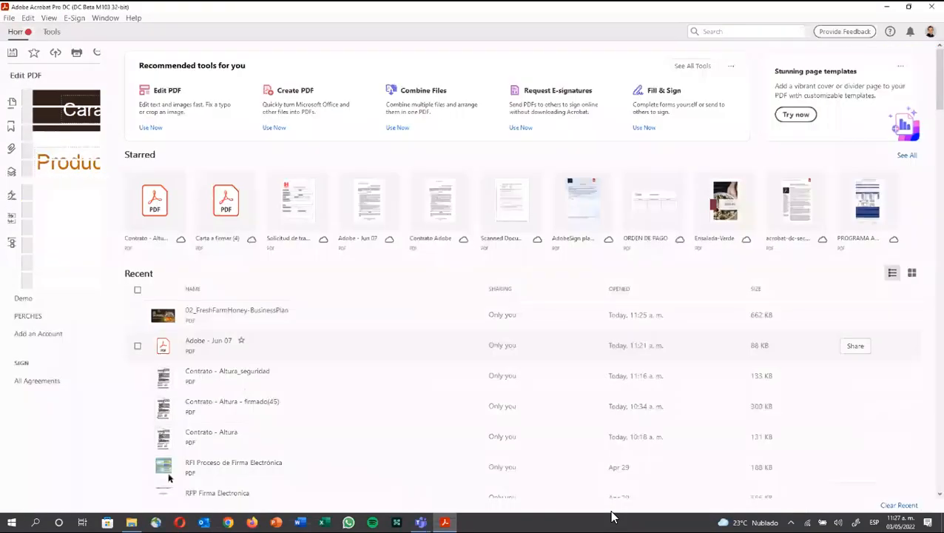
pyautogui.click(131, 523)
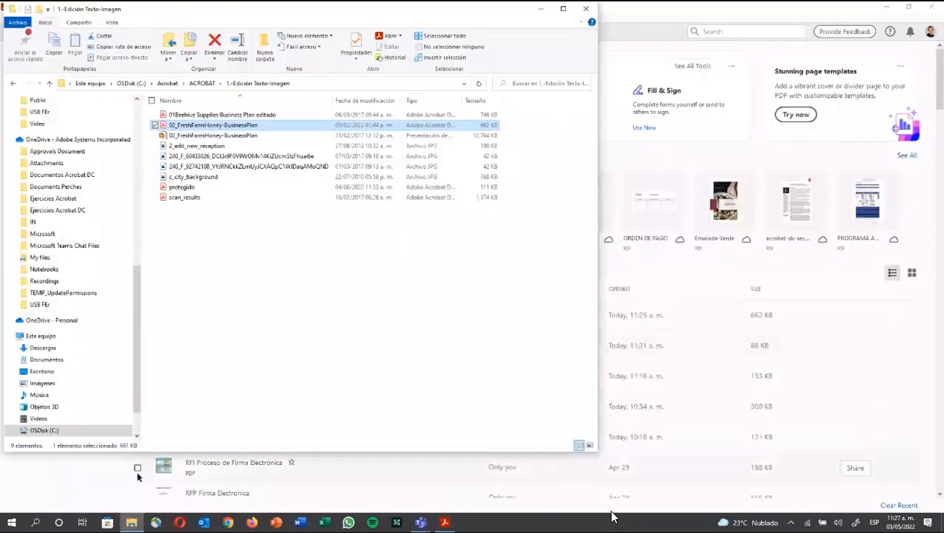
pyautogui.click(201, 83)
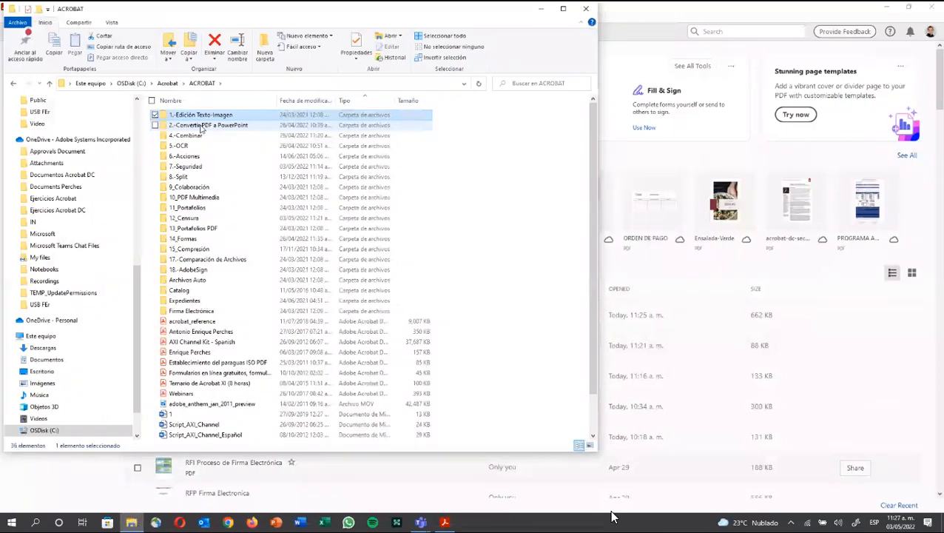
pyautogui.doubleClick(201, 125)
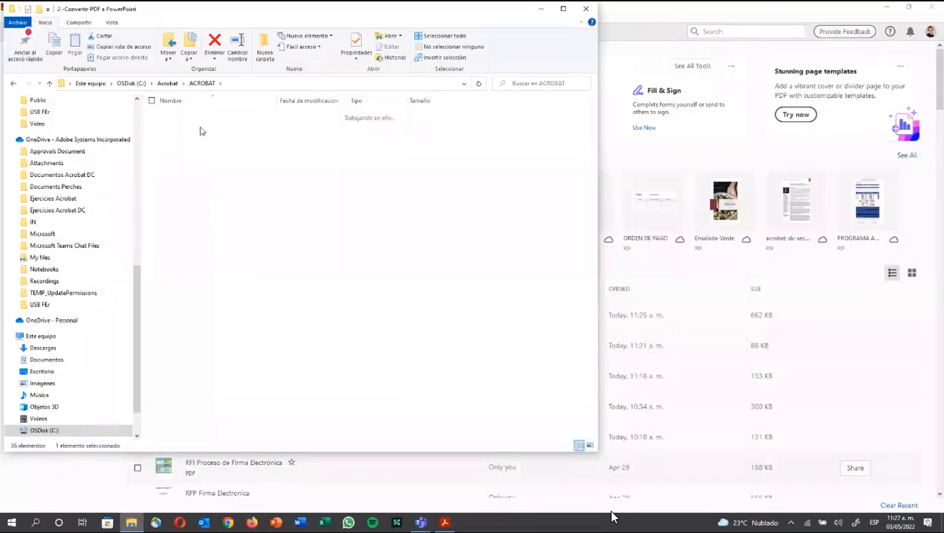
pyautogui.click(201, 127)
pyautogui.click(201, 116)
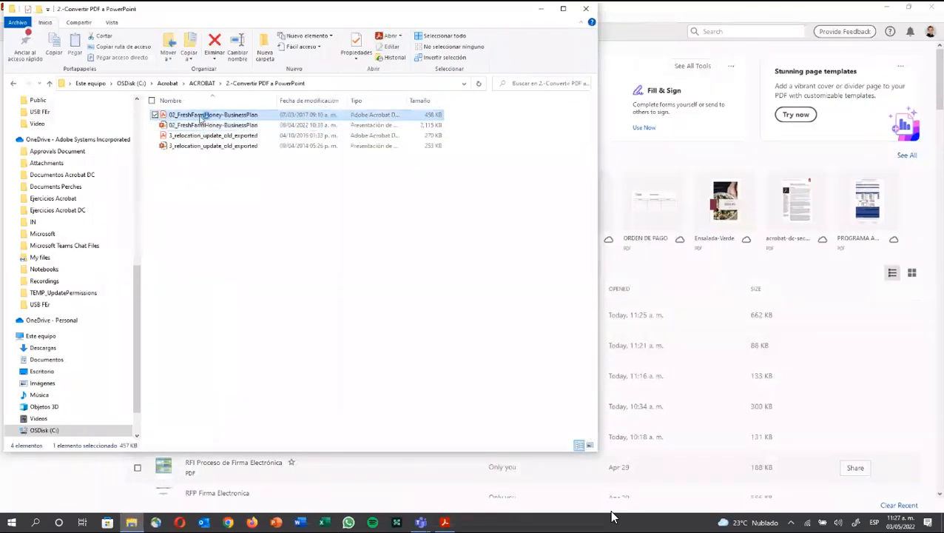
pyautogui.doubleClick(199, 117)
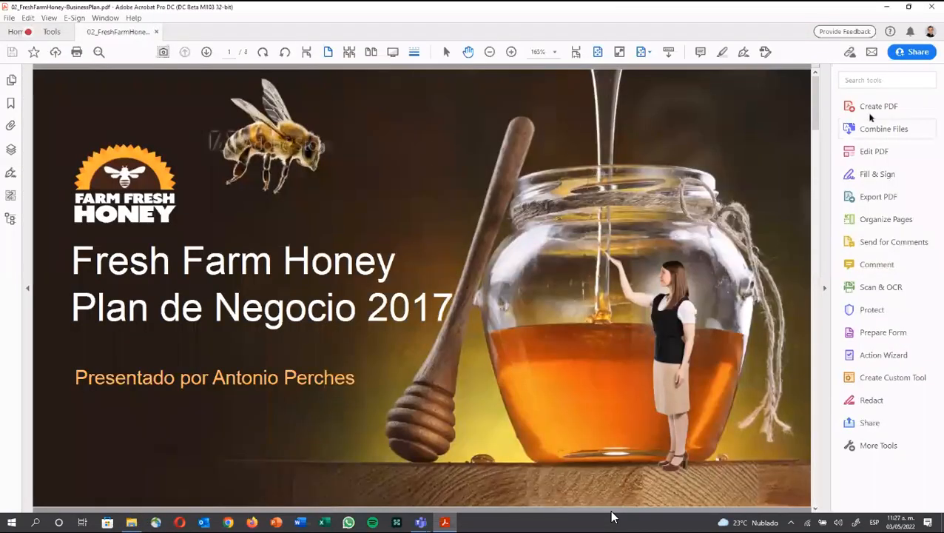
# Step: Find Export PDF via an 'exp' tool search, review formats ending on HTML Web Page, and close the plan
pyautogui.click(872, 87)
pyautogui.write('exp')
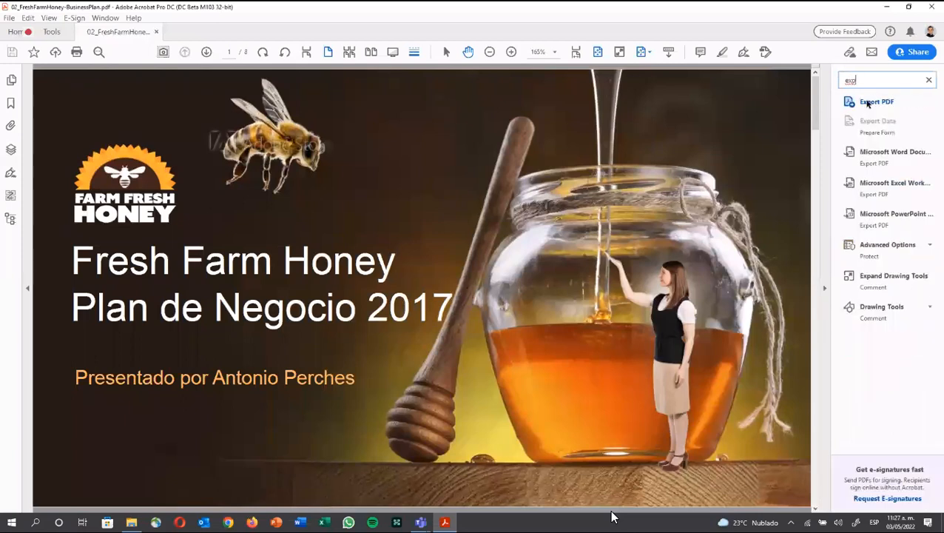
pyautogui.click(871, 102)
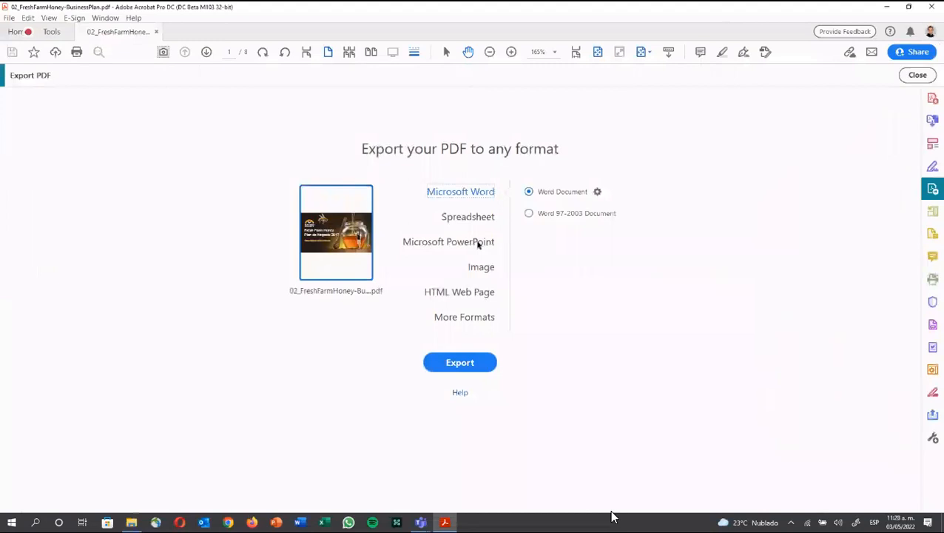
pyautogui.click(478, 291)
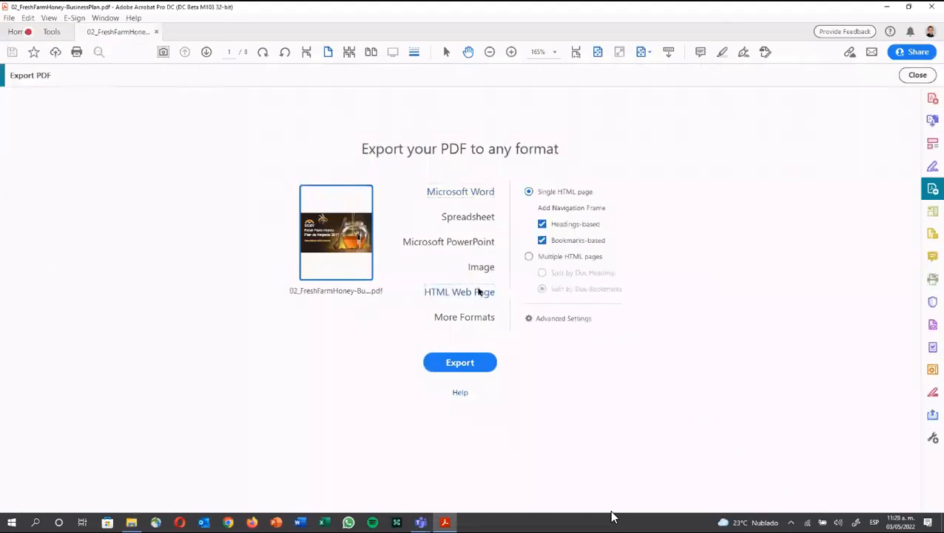
pyautogui.click(475, 318)
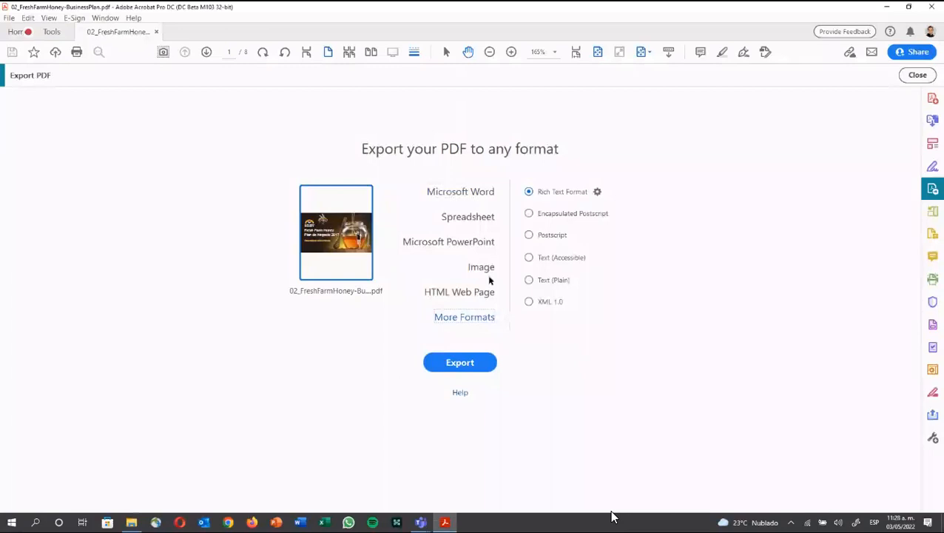
pyautogui.click(456, 296)
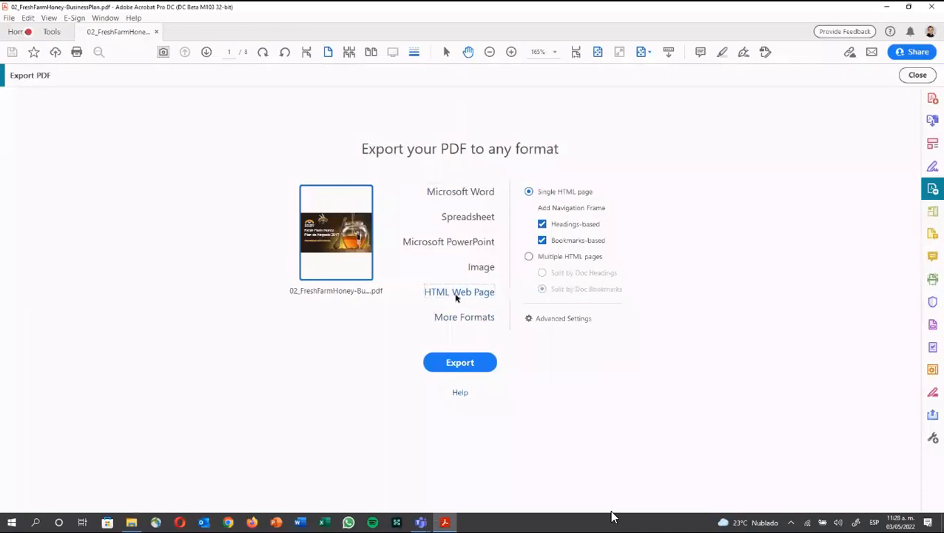
pyautogui.click(156, 31)
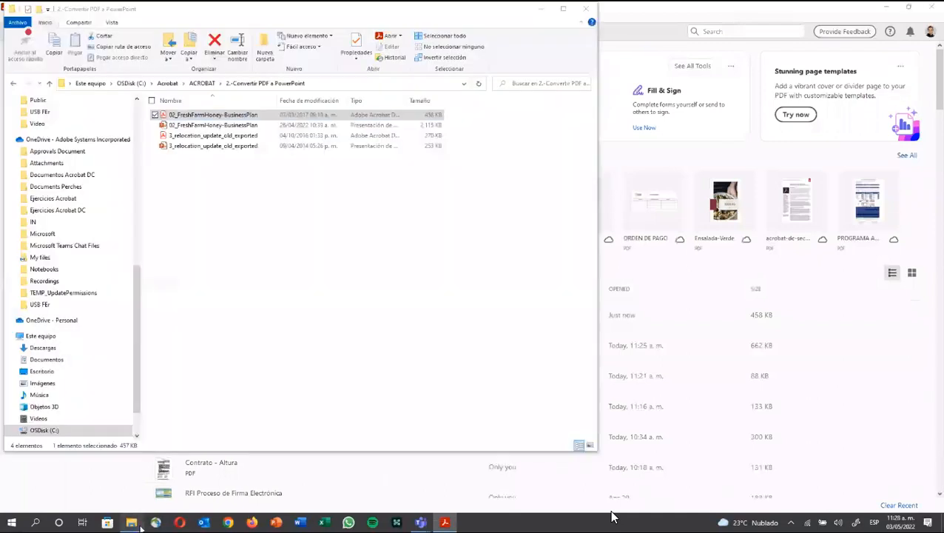
# Step: Open the 4.-Combinar folder, then start File > Create > Combine Files into a Single PDF in Acrobat
pyautogui.click(206, 84)
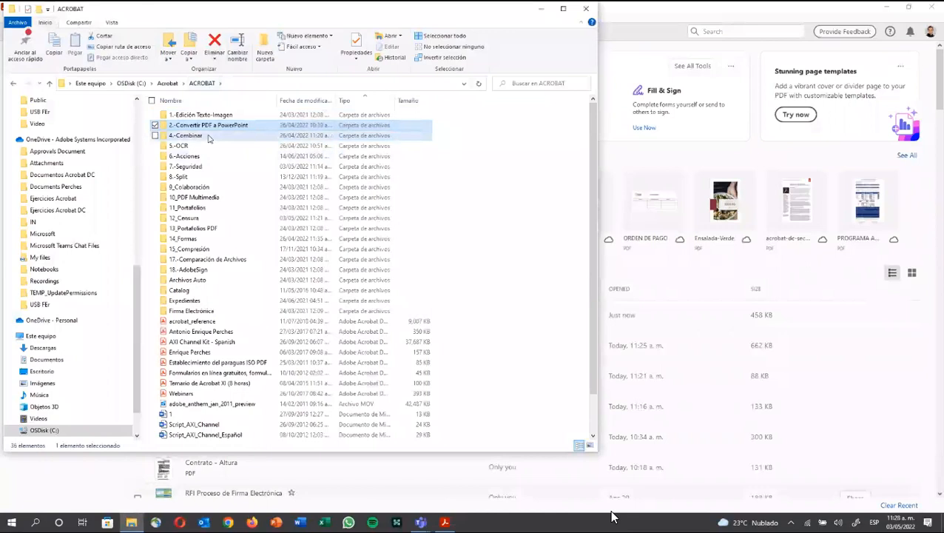
pyautogui.doubleClick(209, 138)
pyautogui.click(415, 483)
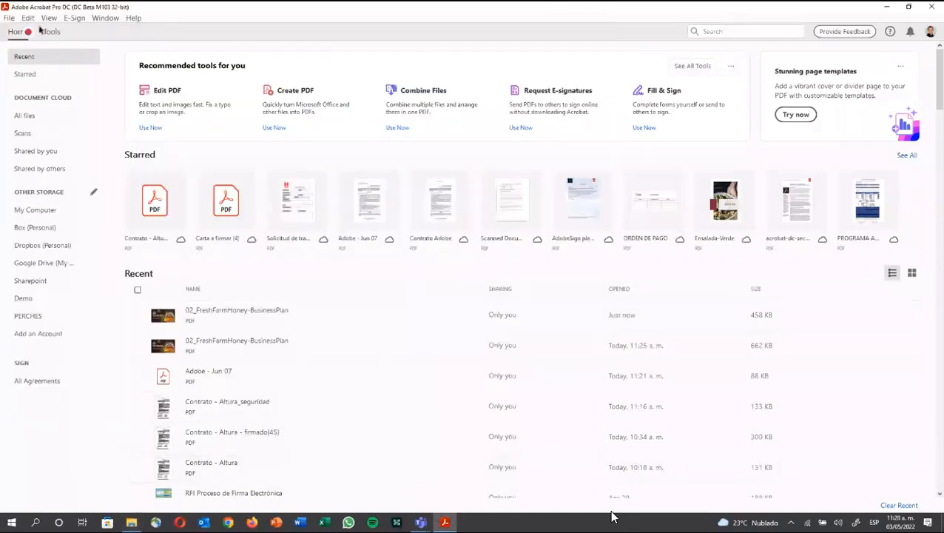
pyautogui.click(9, 17)
pyautogui.moveTo(80, 63)
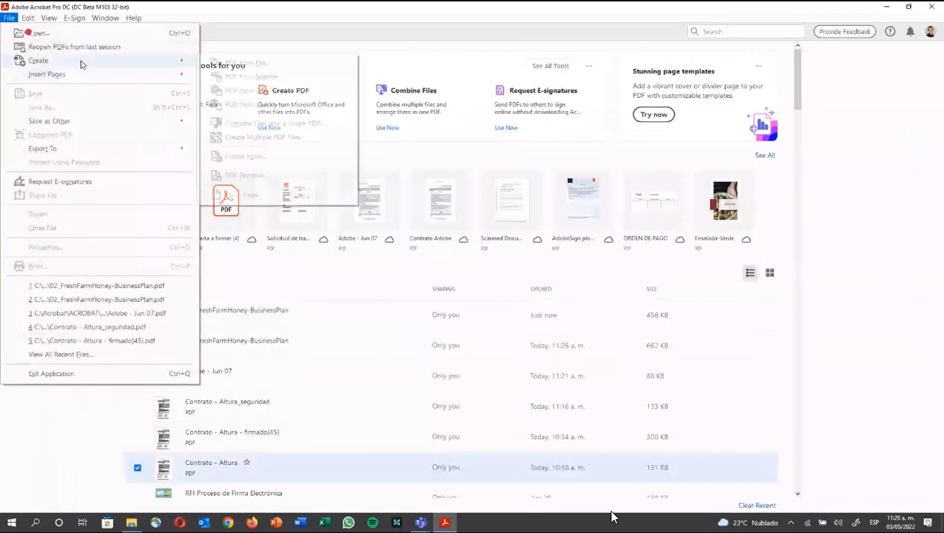
pyautogui.click(256, 123)
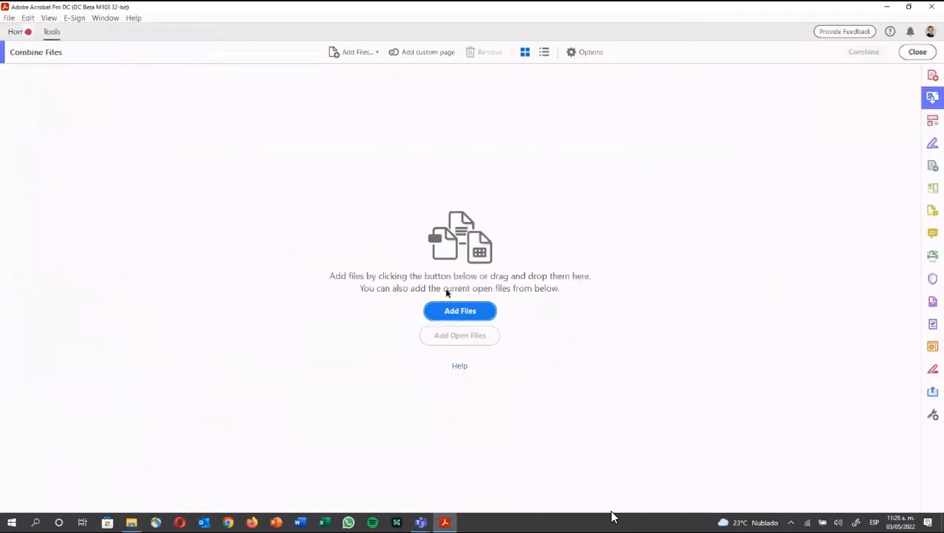
# Step: Add the Carta a firmar document from the 4.-Combinar folder to the combine list
pyautogui.click(468, 316)
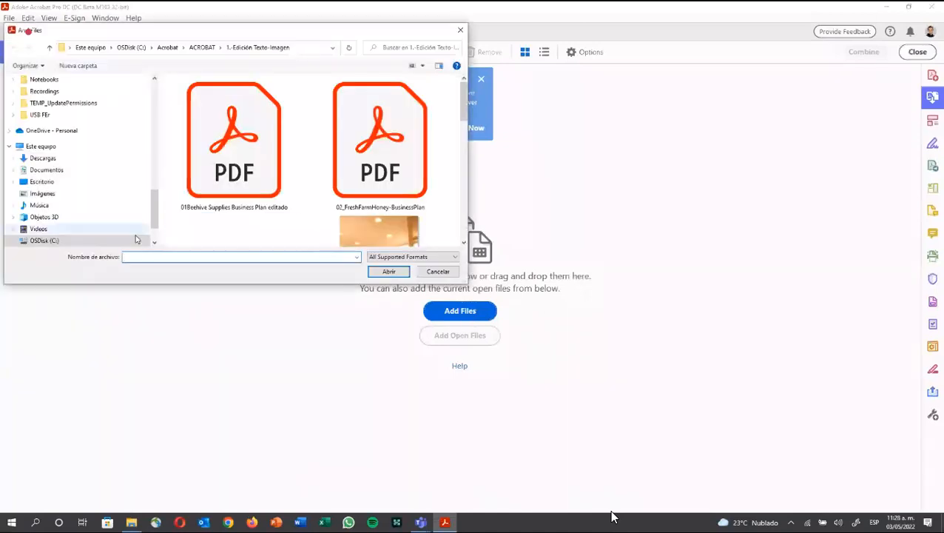
pyautogui.click(121, 241)
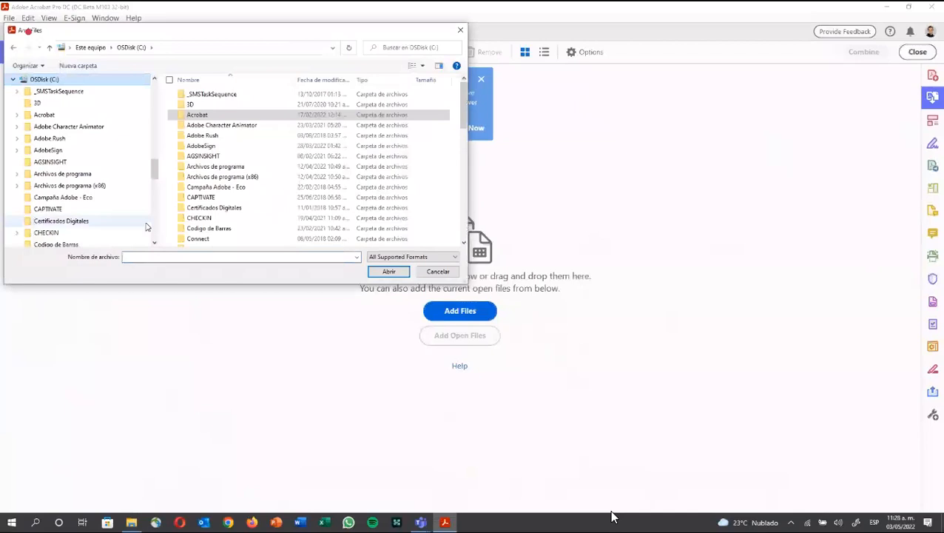
pyautogui.click(218, 116)
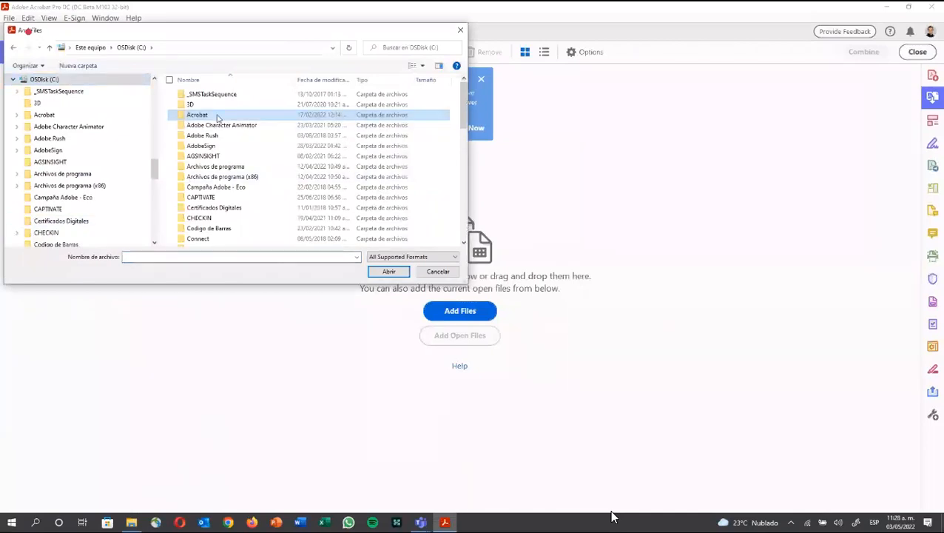
pyautogui.doubleClick(218, 116)
pyautogui.doubleClick(217, 95)
pyautogui.doubleClick(221, 117)
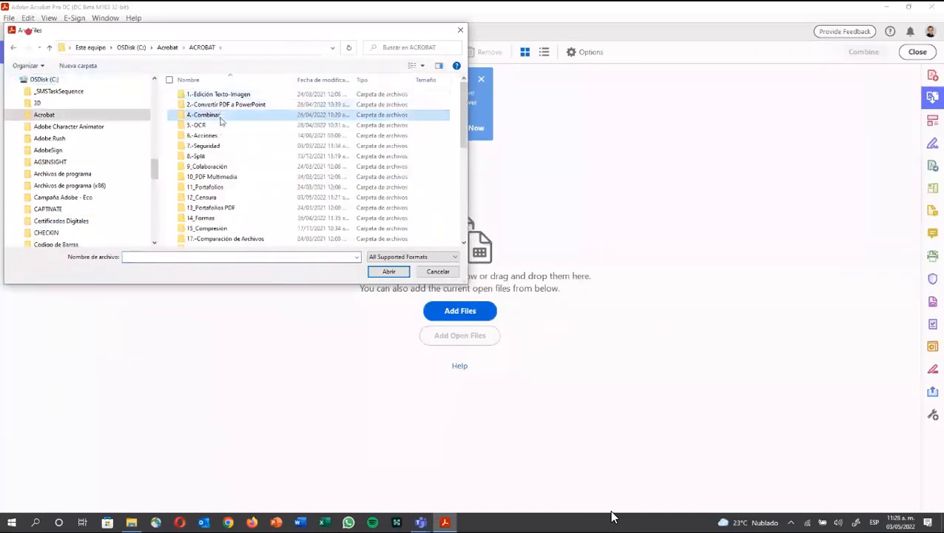
pyautogui.scroll(-2, 235, 237)
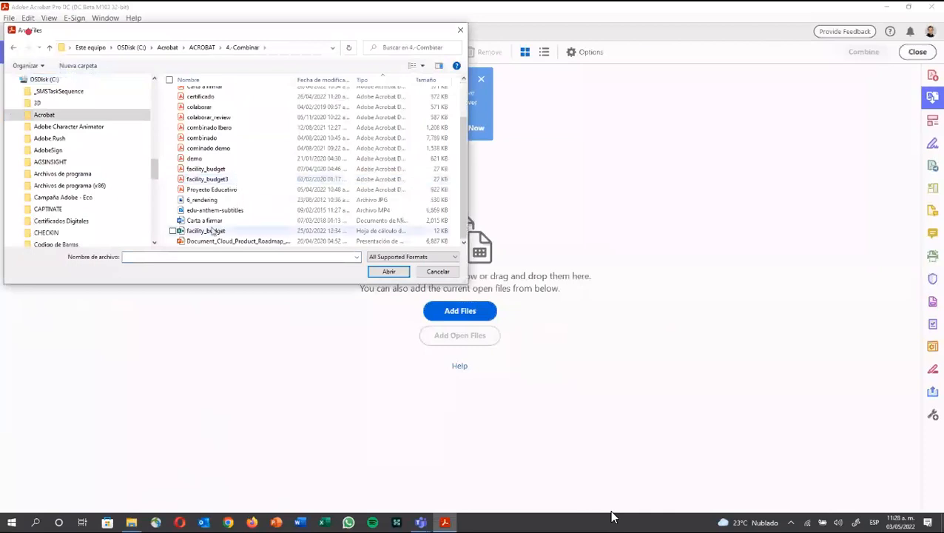
pyautogui.doubleClick(213, 220)
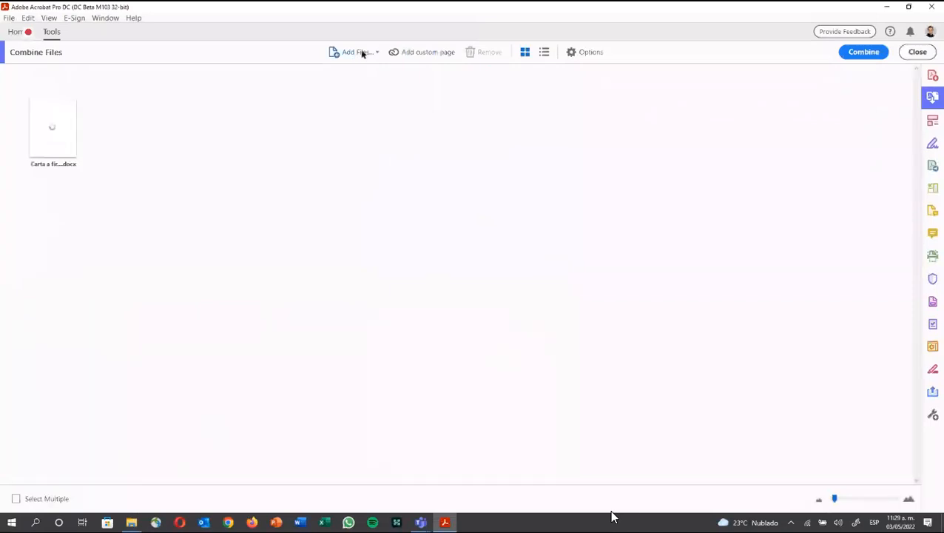
# Step: Add 6_rendering, Carta a firmar and facility_budget, leaving out edu-anthem-subtitles
pyautogui.click(362, 55)
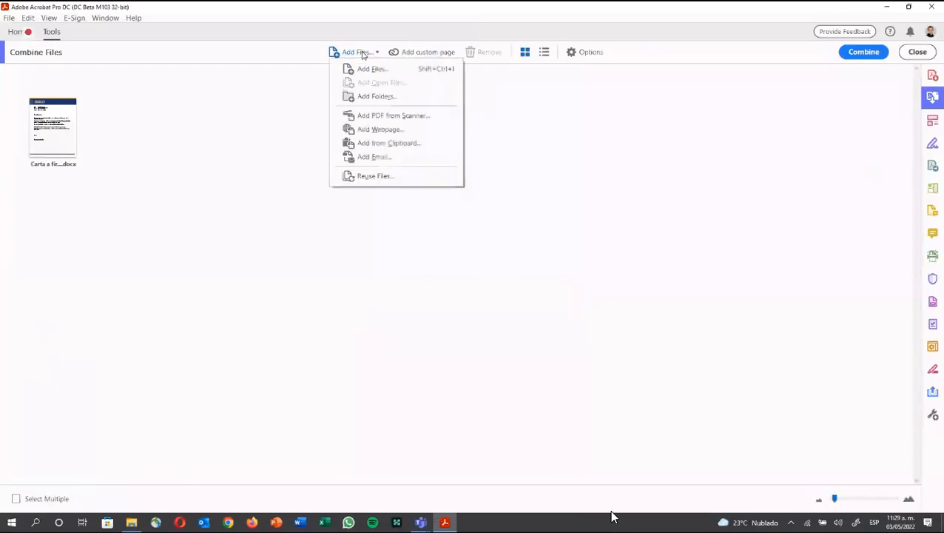
pyautogui.click(362, 68)
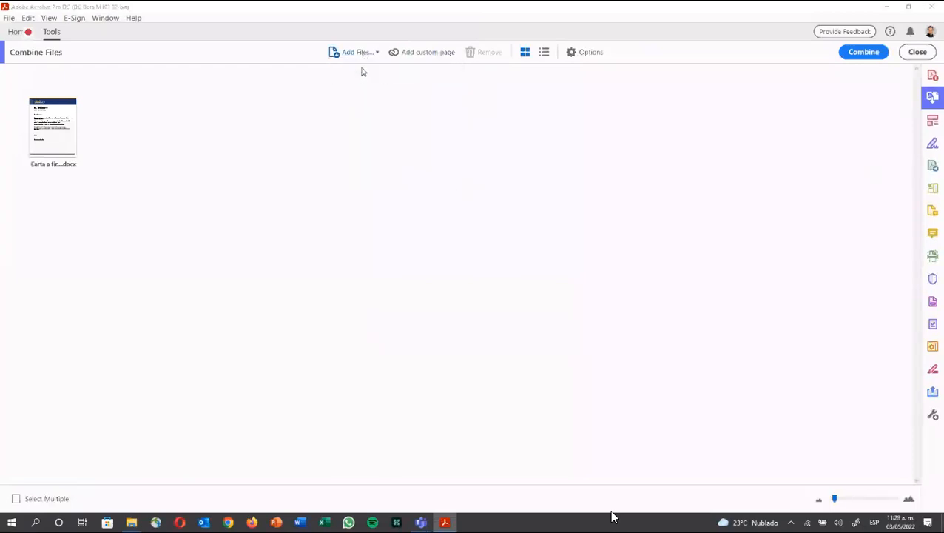
pyautogui.scroll(-3, 251, 215)
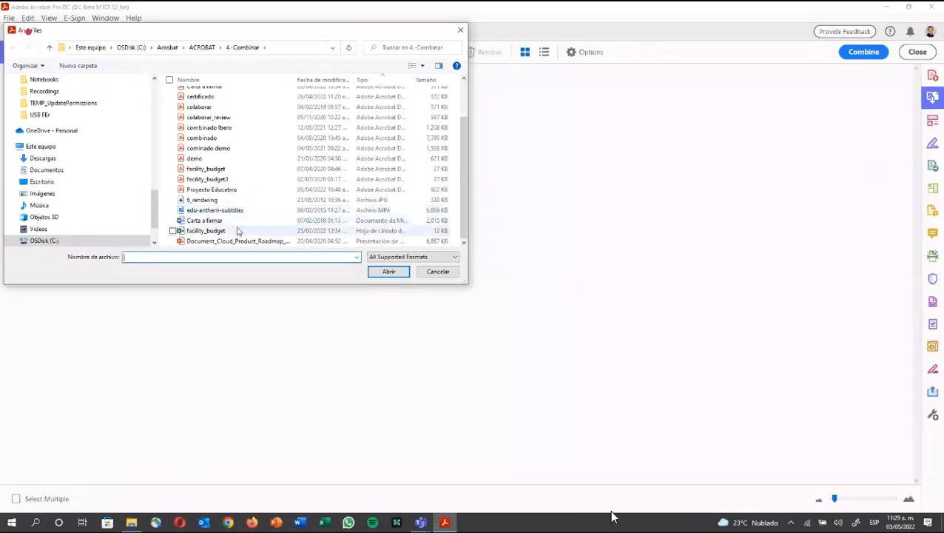
pyautogui.click(238, 231)
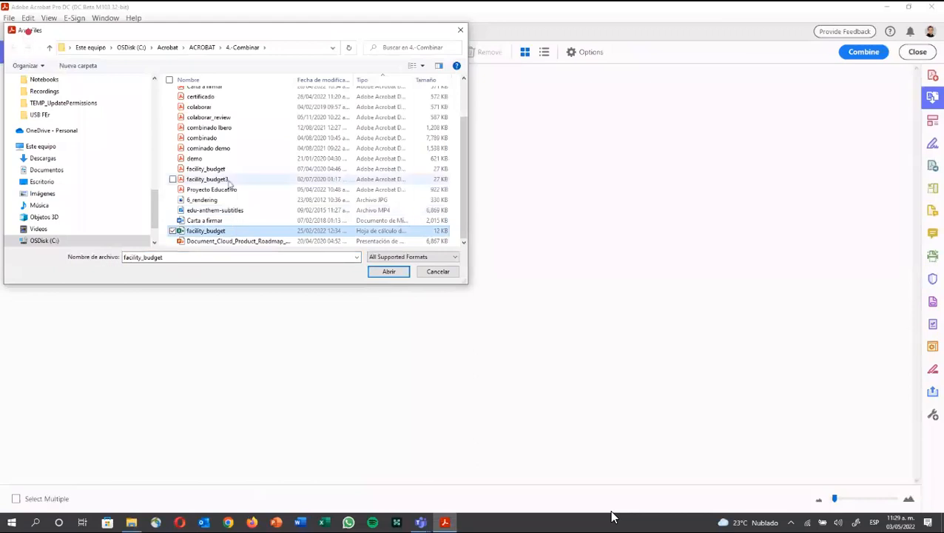
pyautogui.click(204, 199)
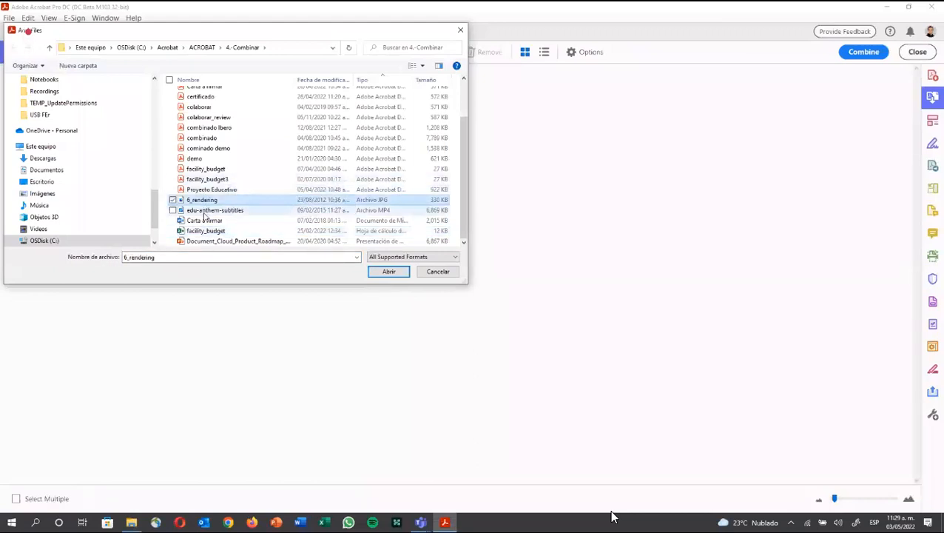
pyautogui.keyDown('shift'); pyautogui.click(197, 231); pyautogui.keyUp('shift')
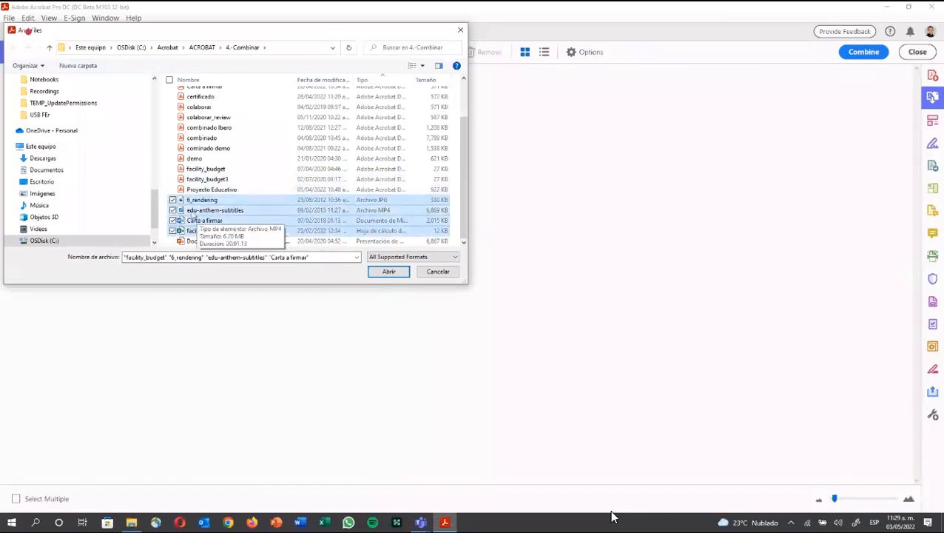
pyautogui.click(173, 210)
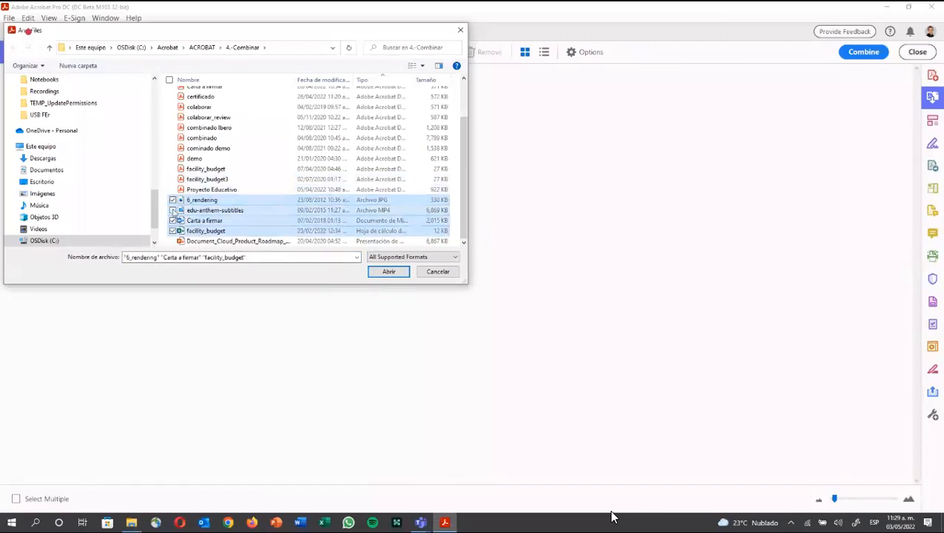
pyautogui.click(382, 272)
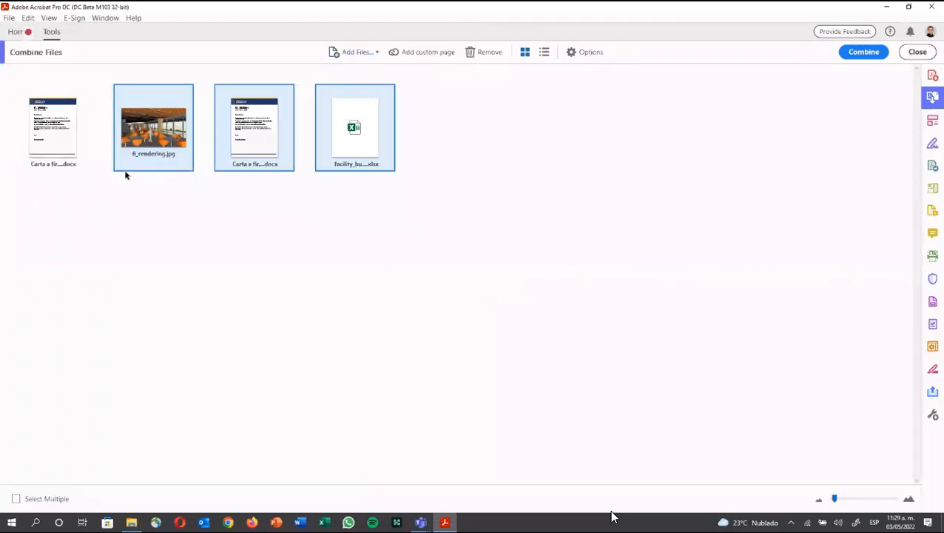
# Step: Move 6_rendering.jpg to the top and remove the duplicate Carta a firmar letter
pyautogui.moveTo(126, 166); pyautogui.dragTo(44, 148)
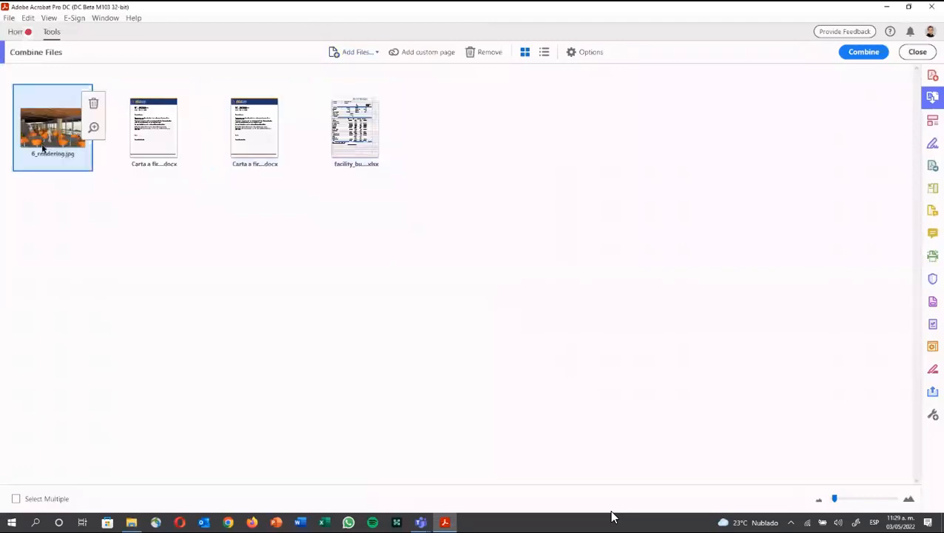
pyautogui.click(137, 140)
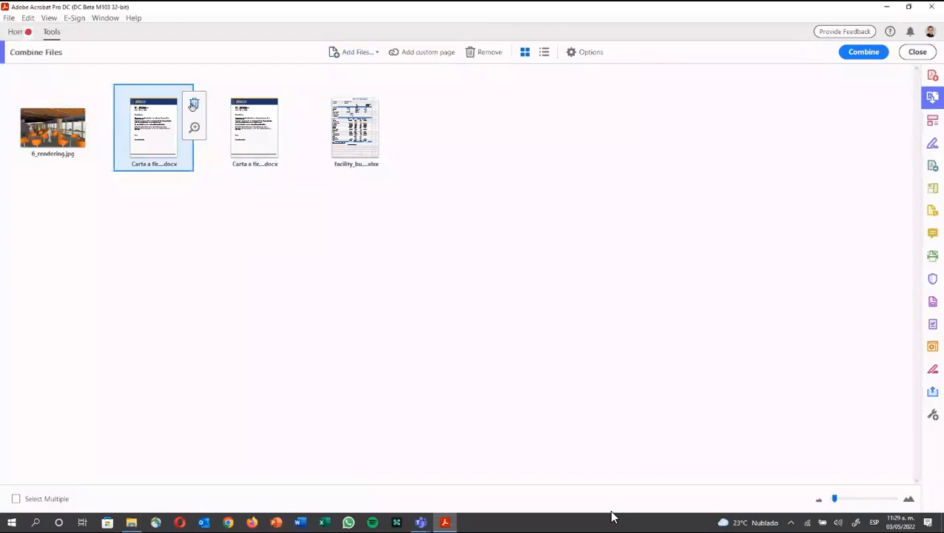
pyautogui.click(194, 105)
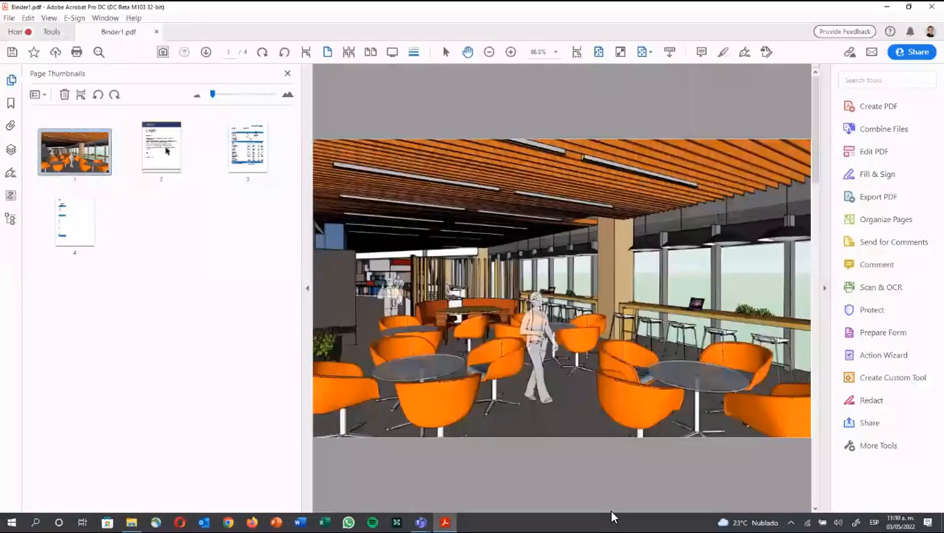
# Step: Check pages 2 and 3 of Binder1.pdf, close it without saving, and switch to File Explorer
pyautogui.click(165, 150)
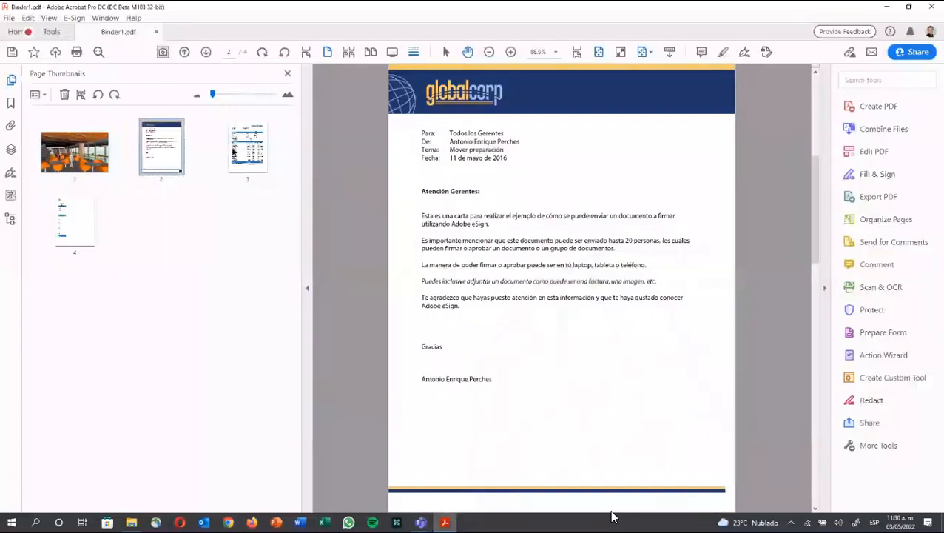
pyautogui.click(238, 151)
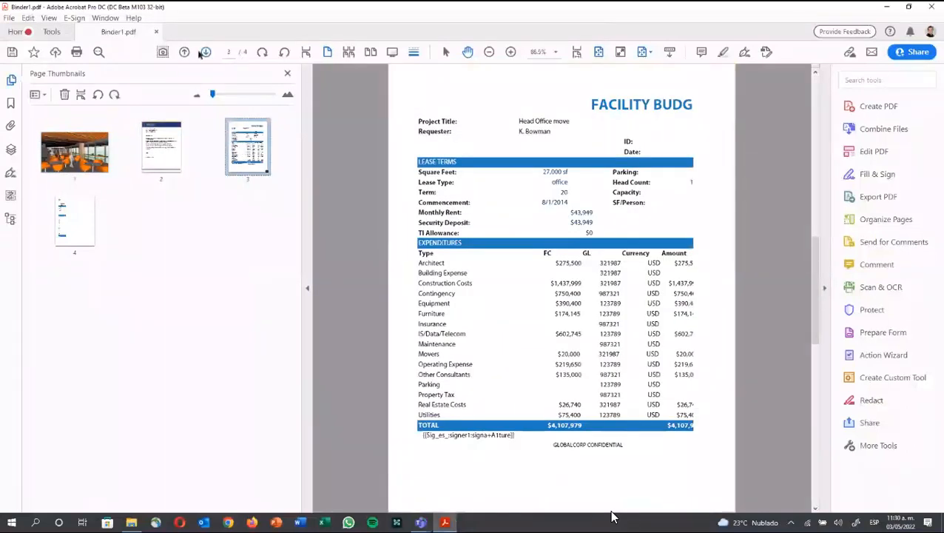
pyautogui.click(156, 32)
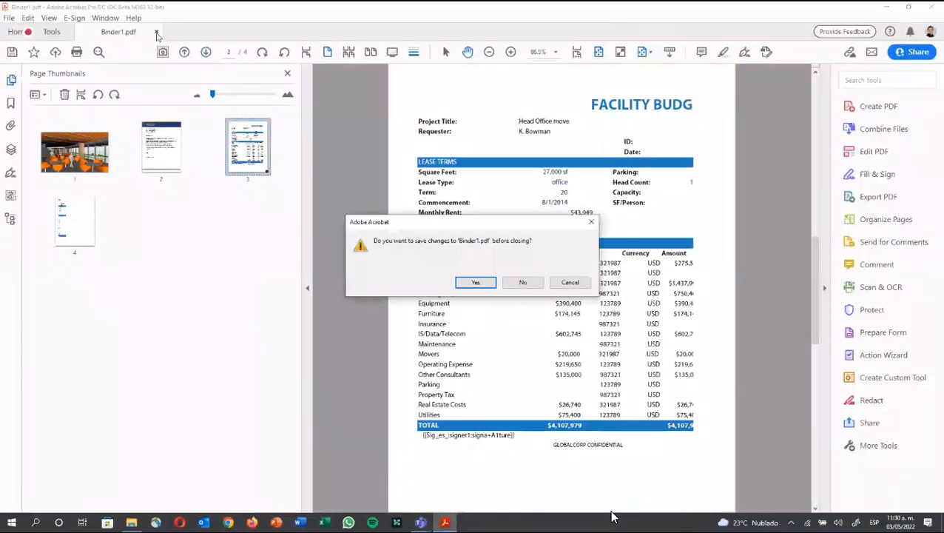
pyautogui.click(533, 287)
pyautogui.hotkey('alt', 'Tab')
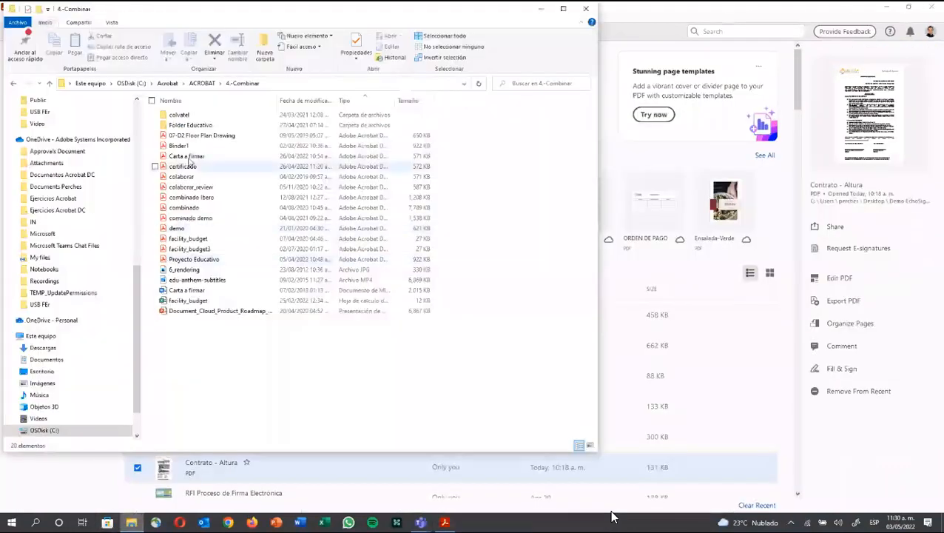
pyautogui.click(202, 83)
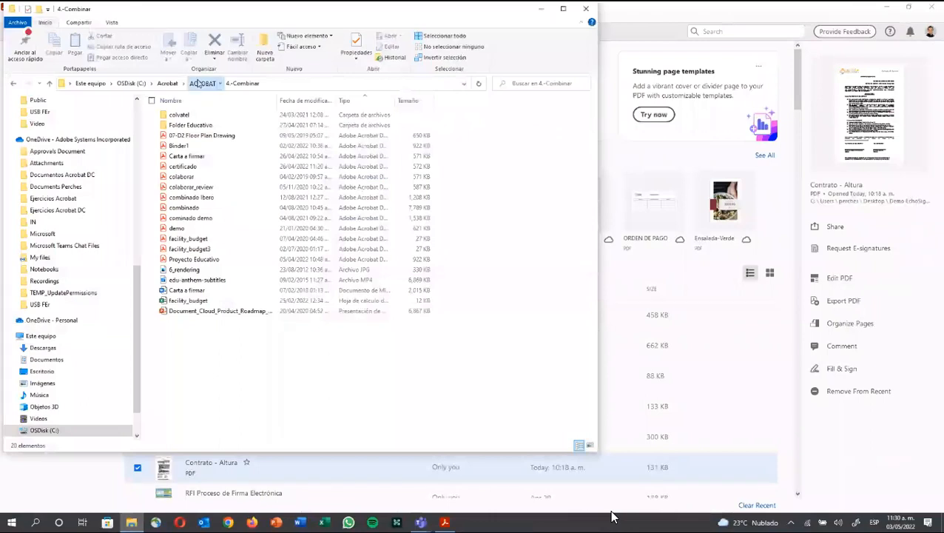
pyautogui.click(205, 147)
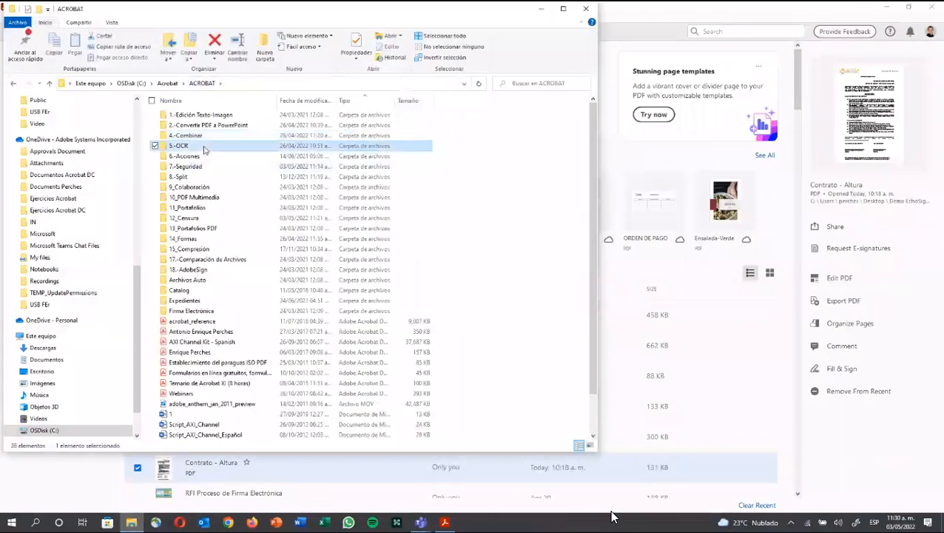
pyautogui.doubleClick(204, 147)
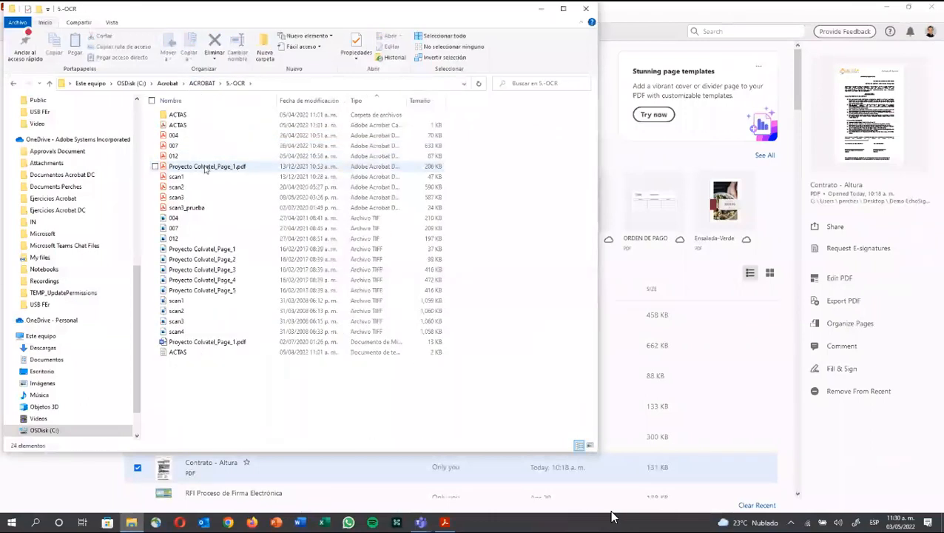
pyautogui.click(63, 494)
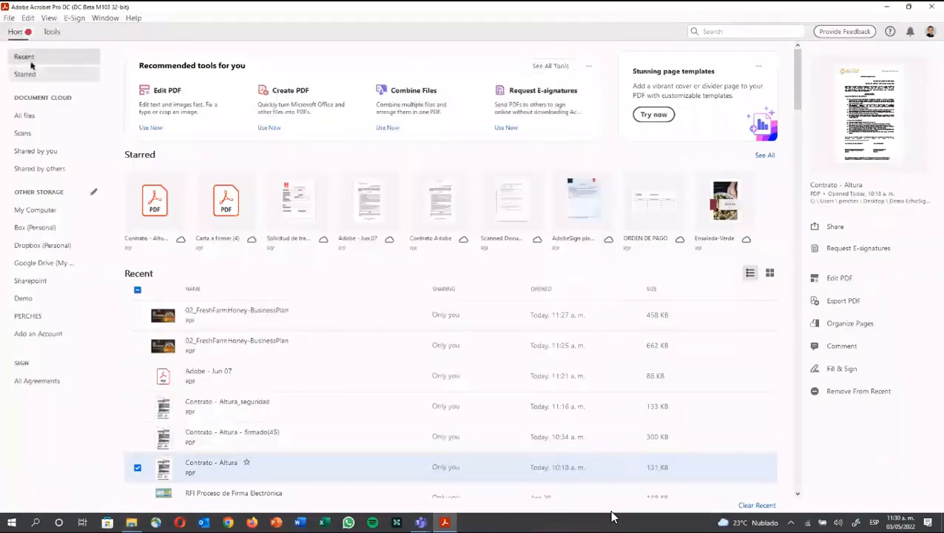
# Step: Use File > Create PDF from File to open scan3 from the 5.-OCR folder
pyautogui.click(30, 18)
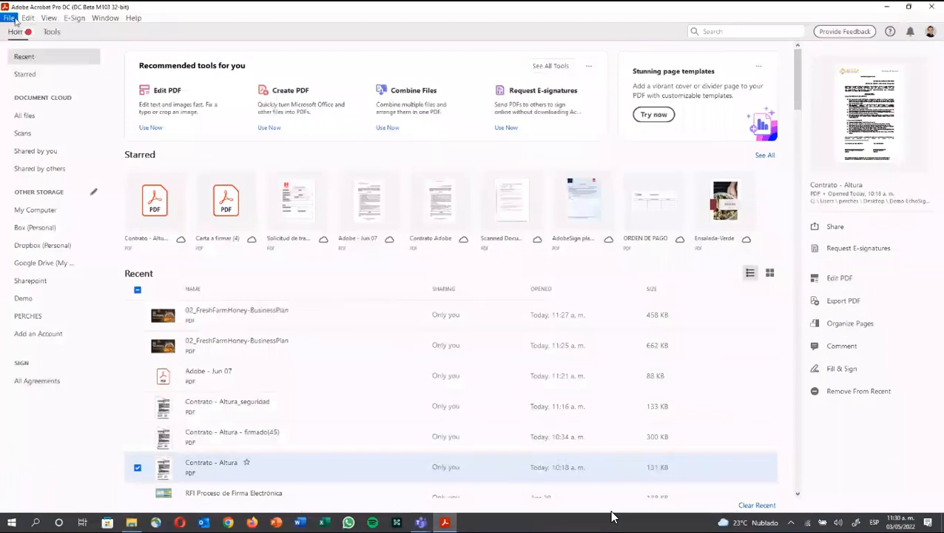
pyautogui.click(14, 19)
pyautogui.moveTo(191, 62)
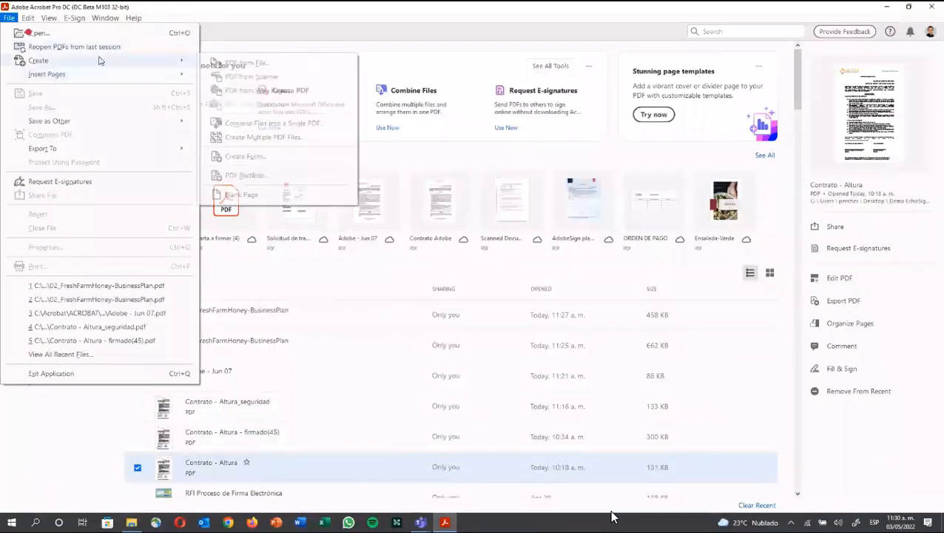
pyautogui.click(244, 63)
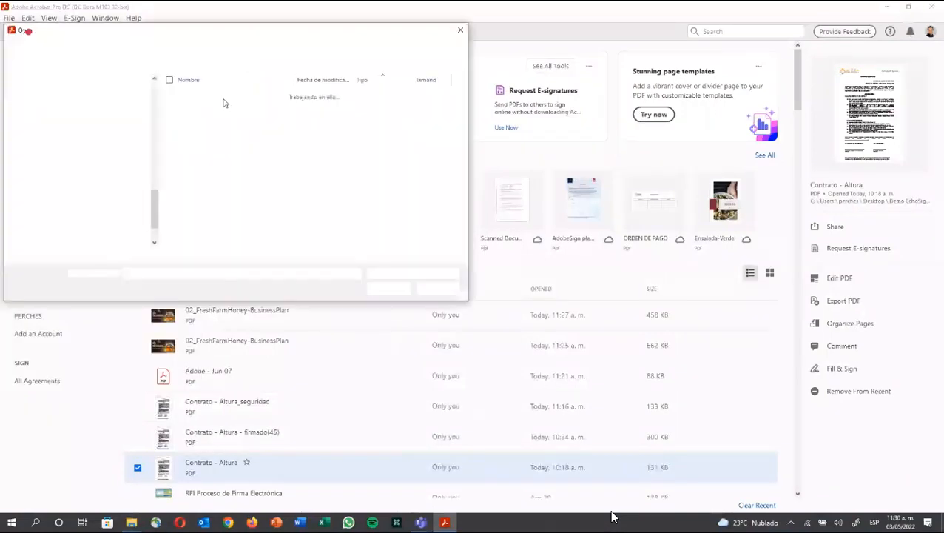
pyautogui.click(202, 48)
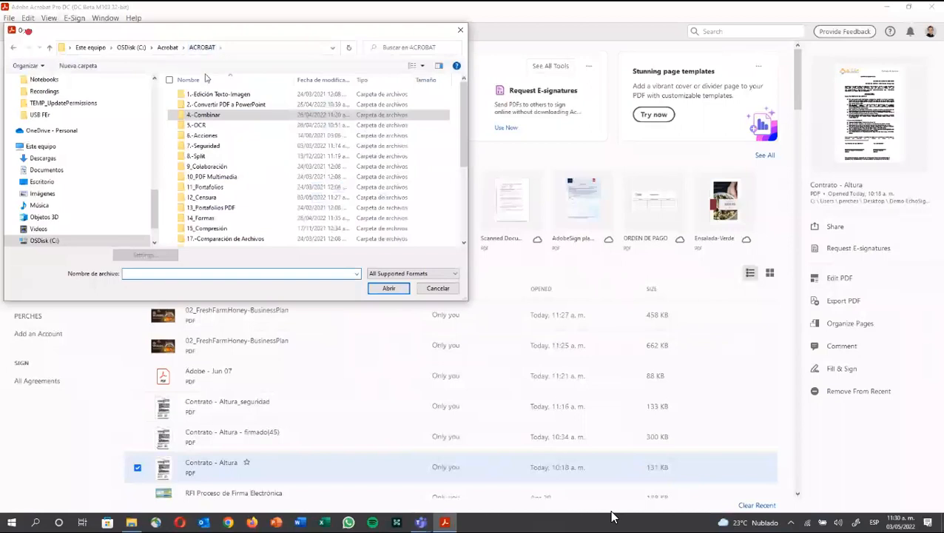
pyautogui.doubleClick(208, 126)
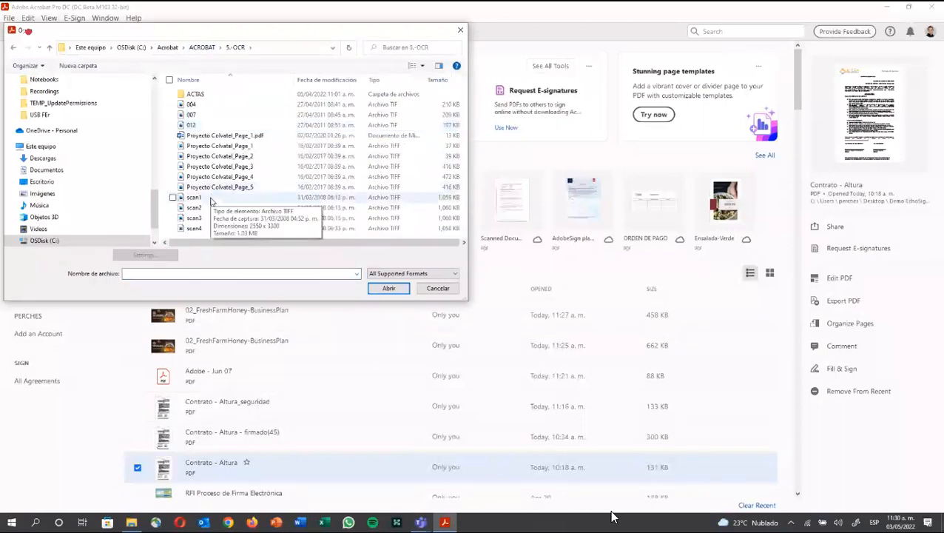
pyautogui.click(209, 220)
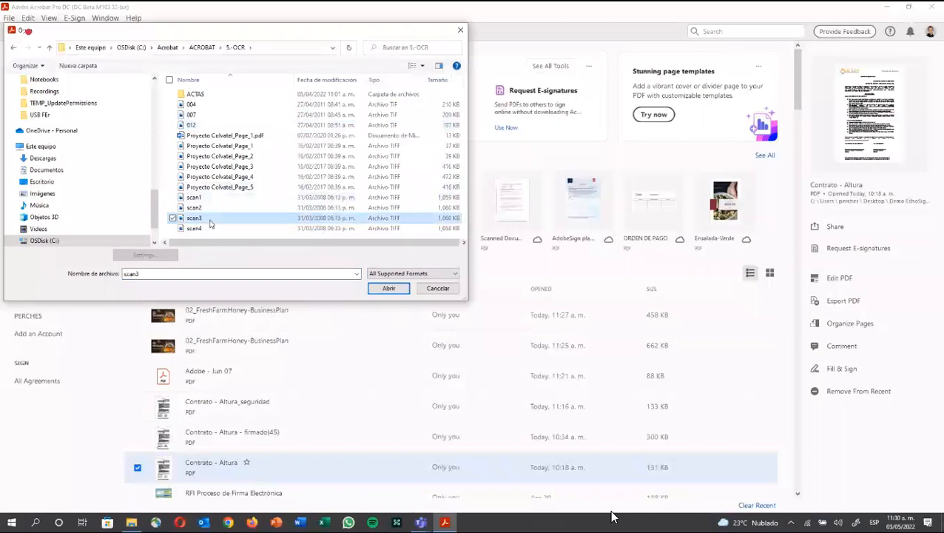
pyautogui.doubleClick(210, 220)
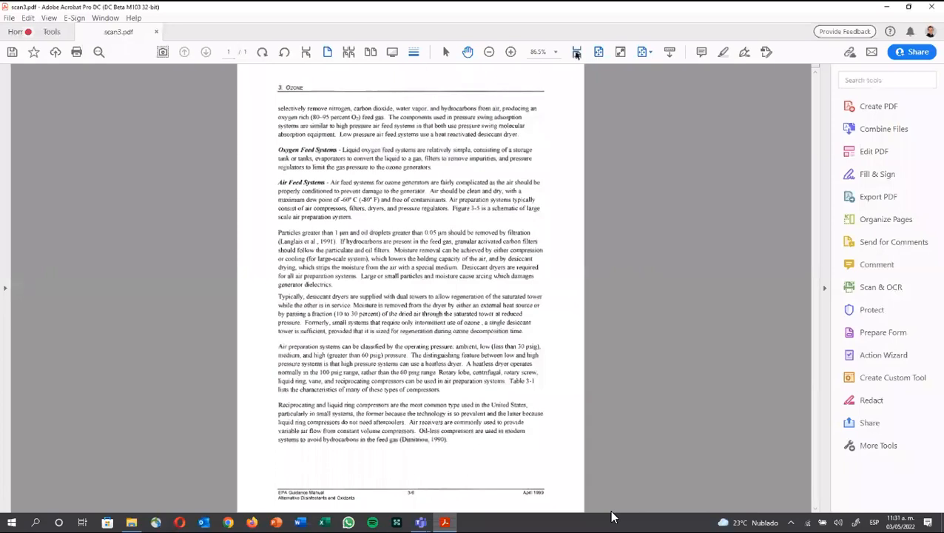
# Step: Run Recognize Text on scan3 from the 'ocr' tool search, with English (US) as language
pyautogui.click(577, 53)
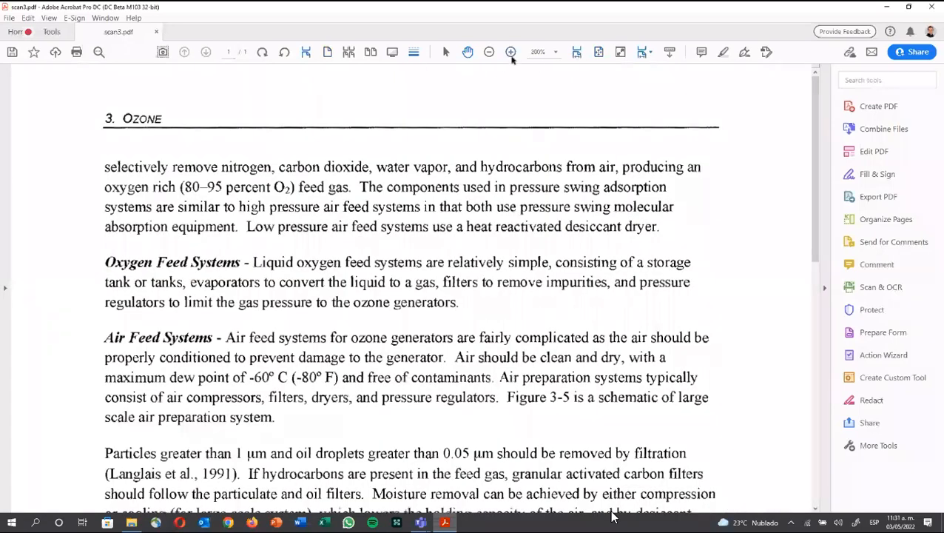
pyautogui.click(510, 53)
pyautogui.click(511, 53)
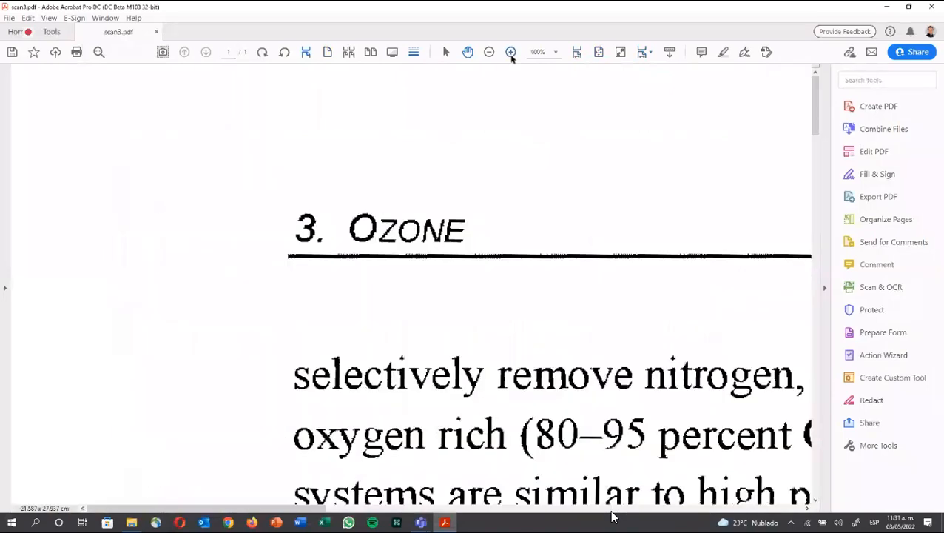
pyautogui.click(489, 52)
pyautogui.click(489, 53)
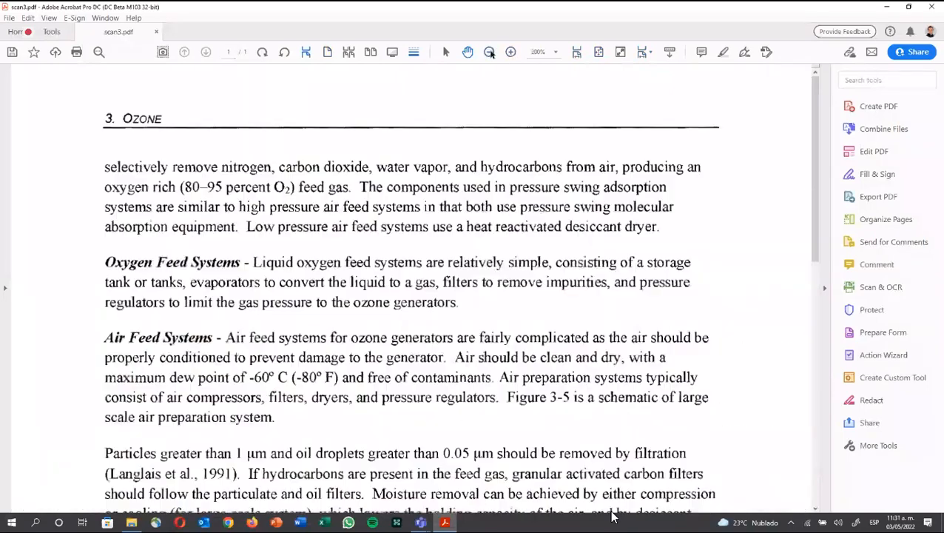
pyautogui.click(489, 52)
pyautogui.click(489, 52)
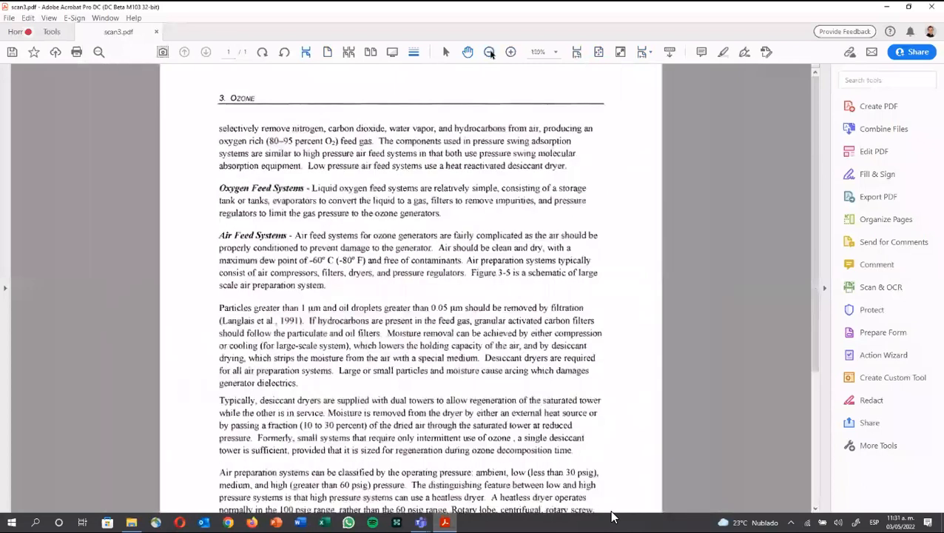
pyautogui.click(489, 53)
pyautogui.click(491, 55)
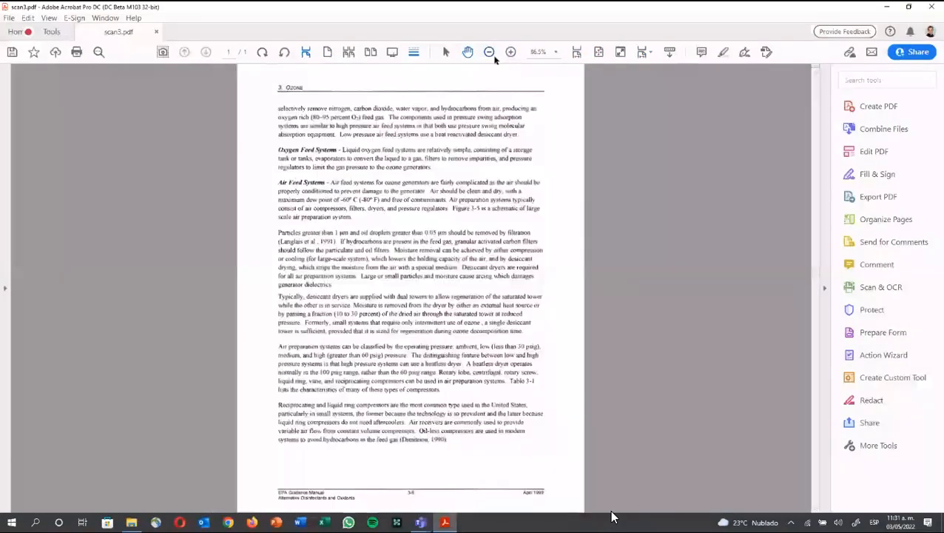
pyautogui.write('ocr')
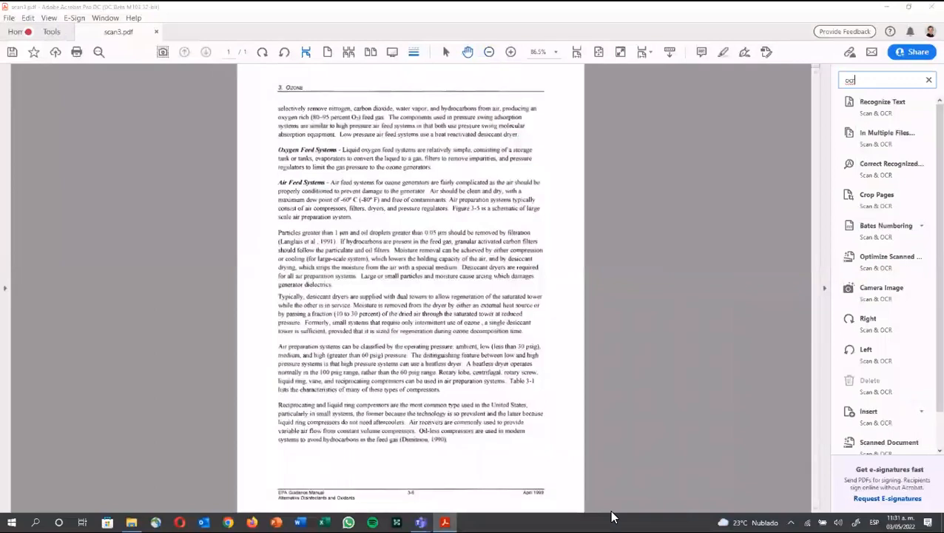
pyautogui.click(863, 102)
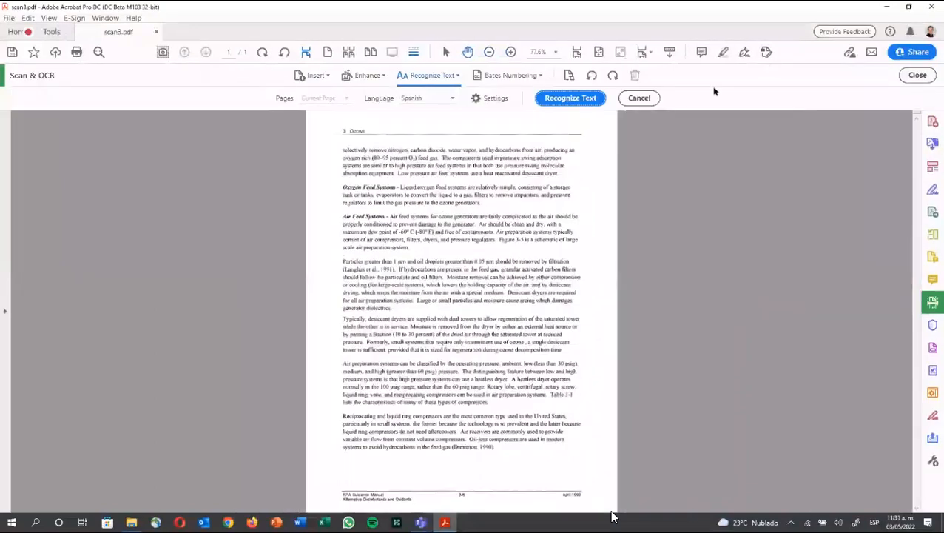
pyautogui.click(451, 100)
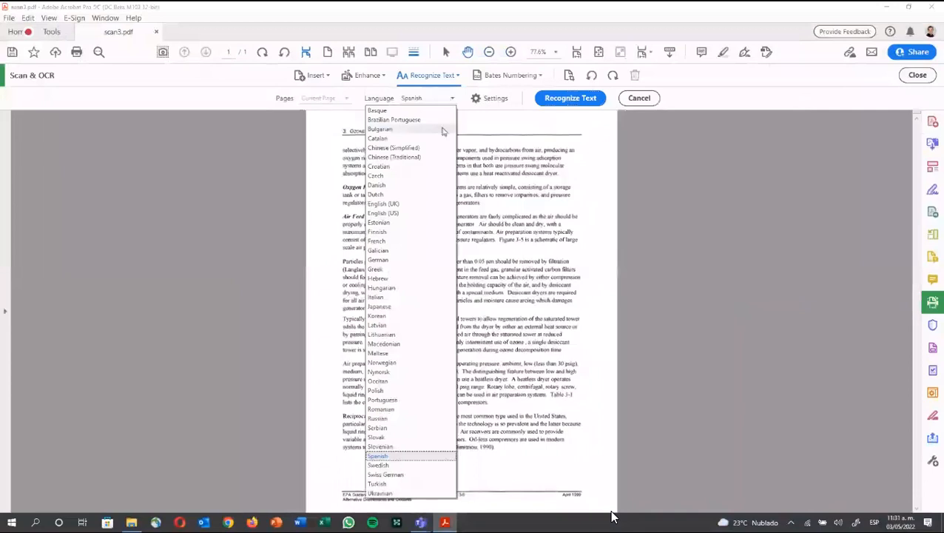
pyautogui.click(424, 212)
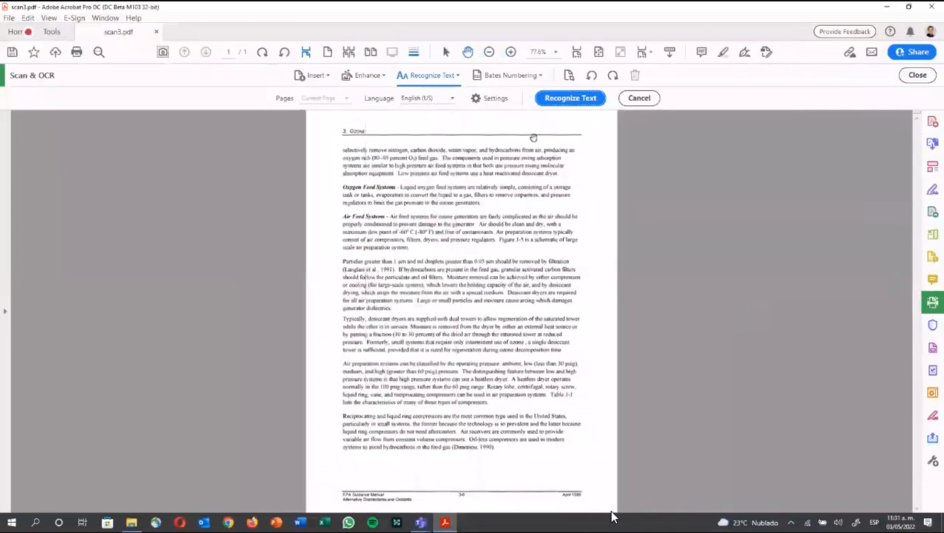
pyautogui.click(569, 98)
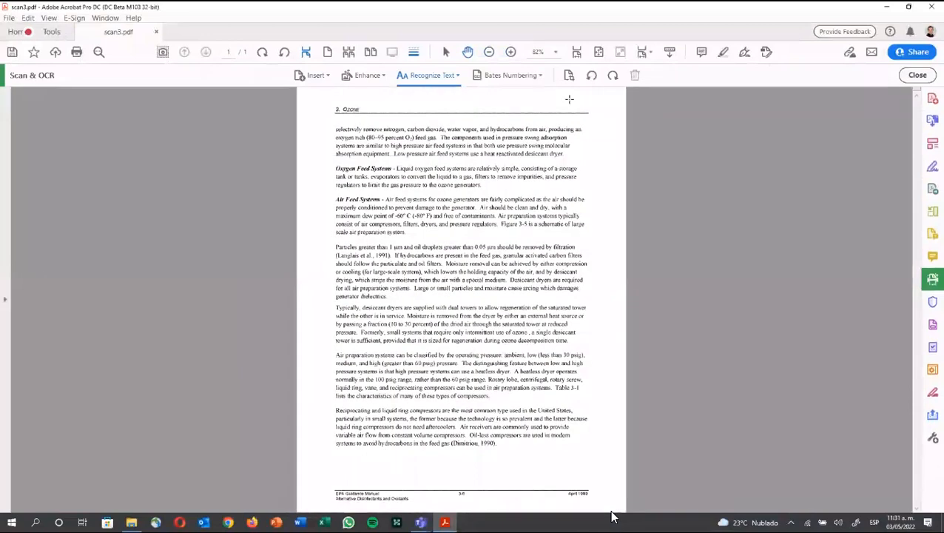
# Step: Zoom in on the recognized Ozone heading, then select all the page text with Ctrl+A
pyautogui.click(509, 52)
pyautogui.click(509, 52)
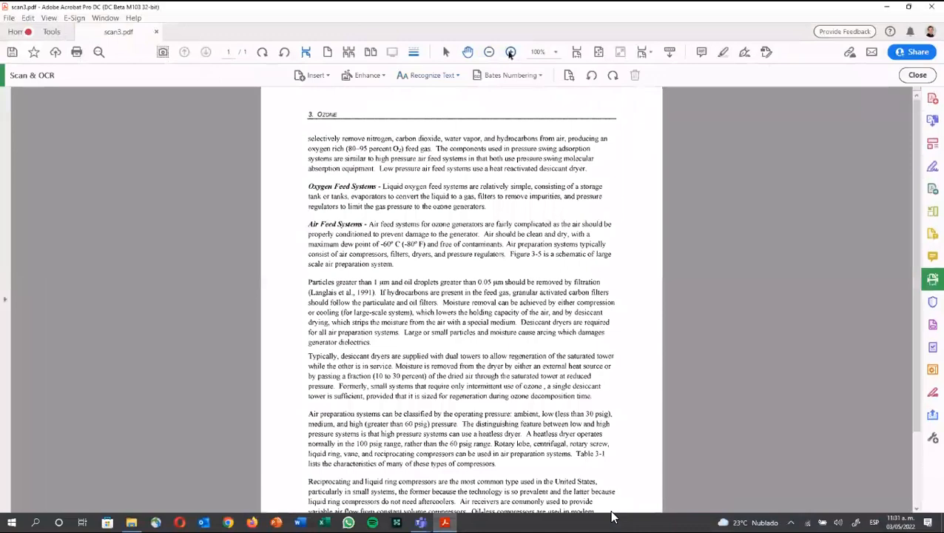
pyautogui.click(509, 52)
pyautogui.click(510, 51)
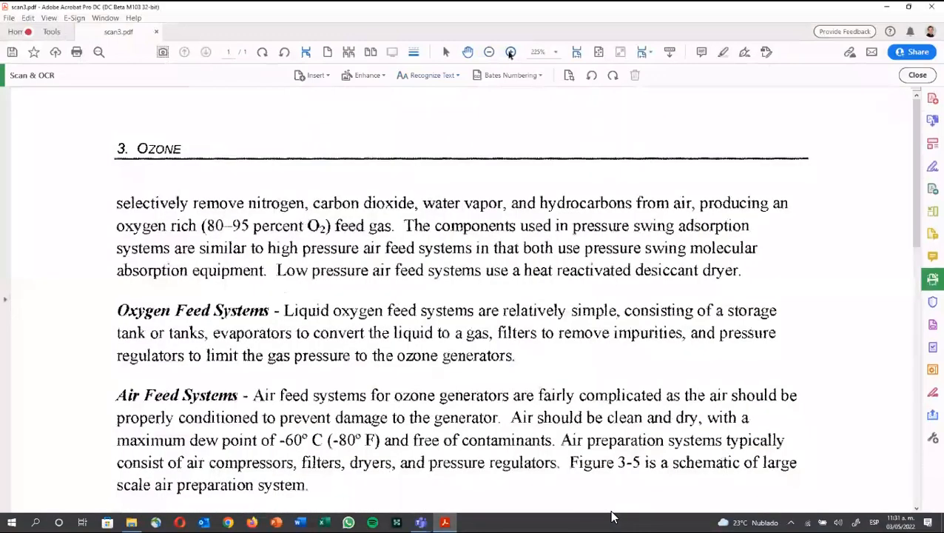
pyautogui.click(510, 52)
pyautogui.click(510, 52)
pyautogui.click(510, 52)
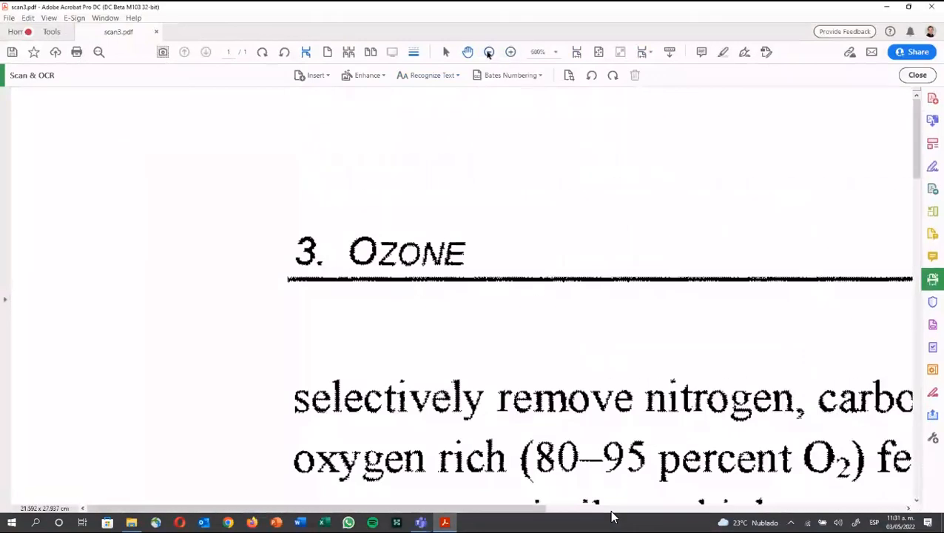
pyautogui.click(489, 52)
pyautogui.click(488, 52)
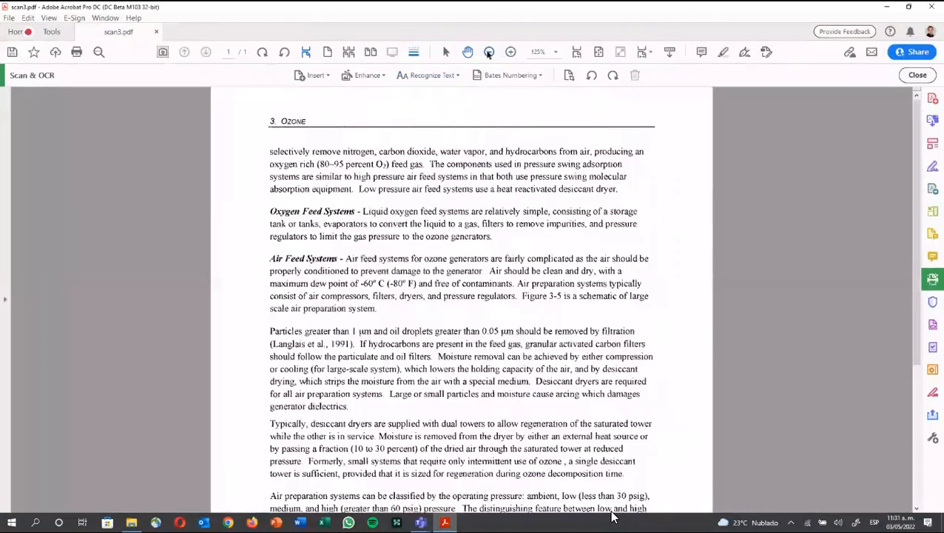
pyautogui.click(488, 52)
pyautogui.hotkey('ctrl', 'a')
pyautogui.click(488, 52)
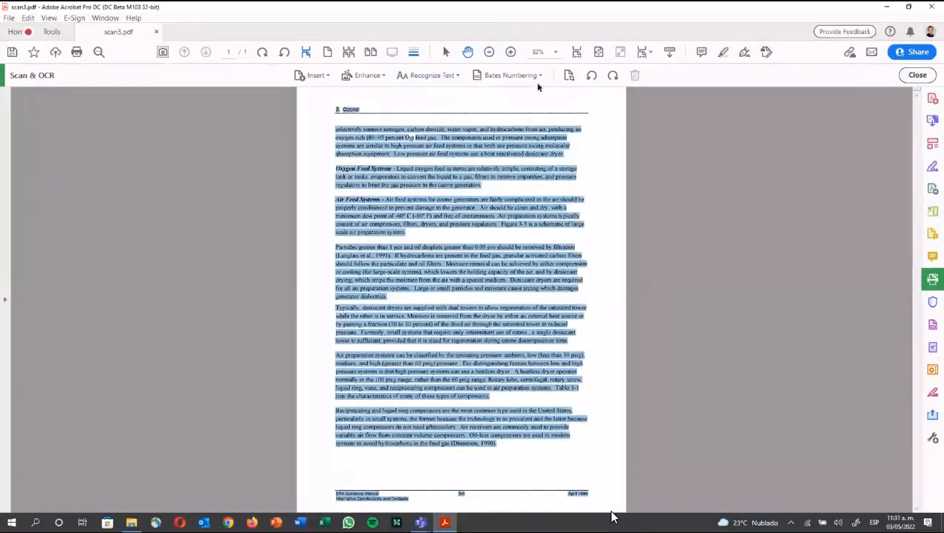
# Step: Search the recognized page for 'water', stepping through matches, then for 'to'
pyautogui.click(578, 52)
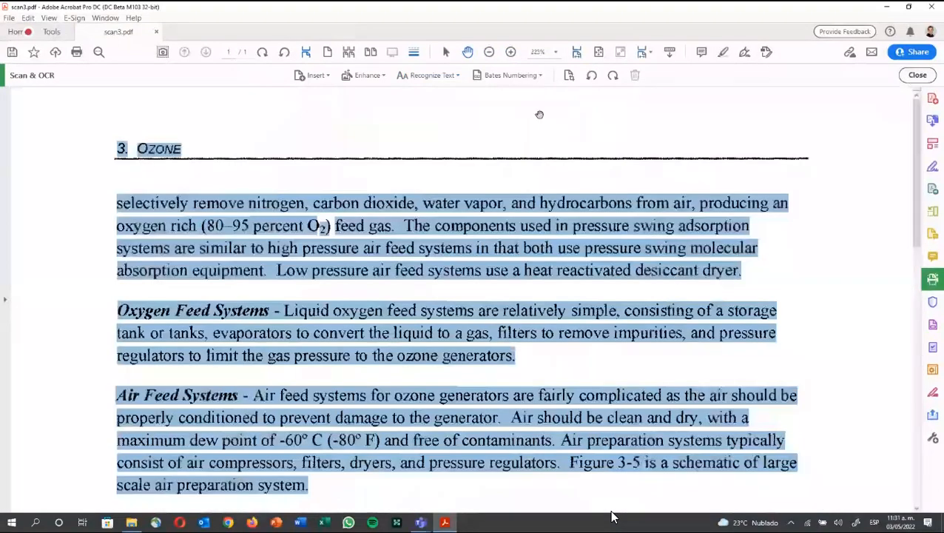
pyautogui.click(539, 117)
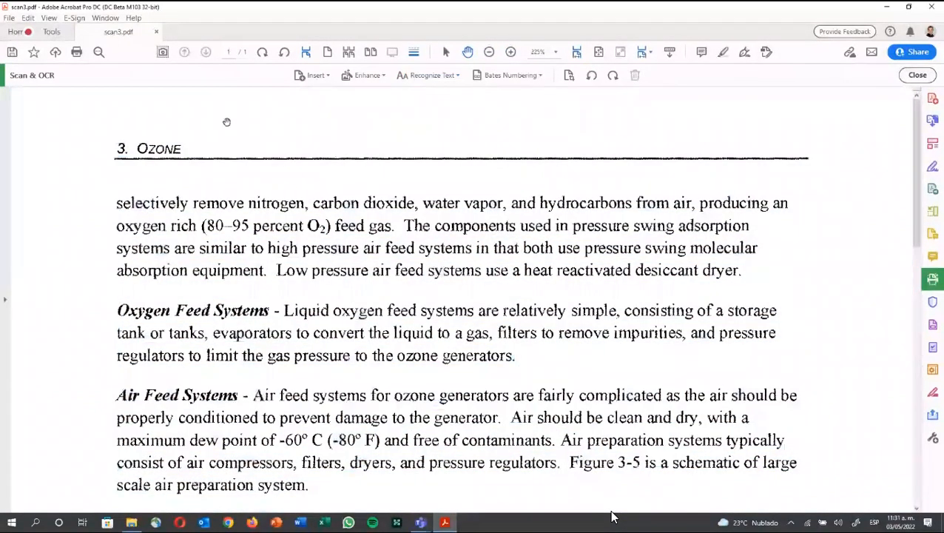
pyautogui.click(97, 52)
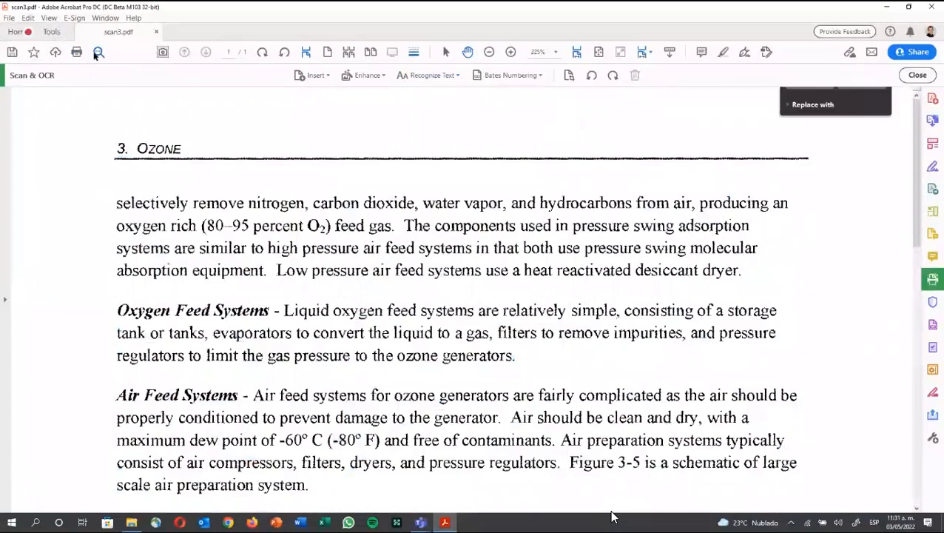
pyautogui.write('water')
pyautogui.press('Return')
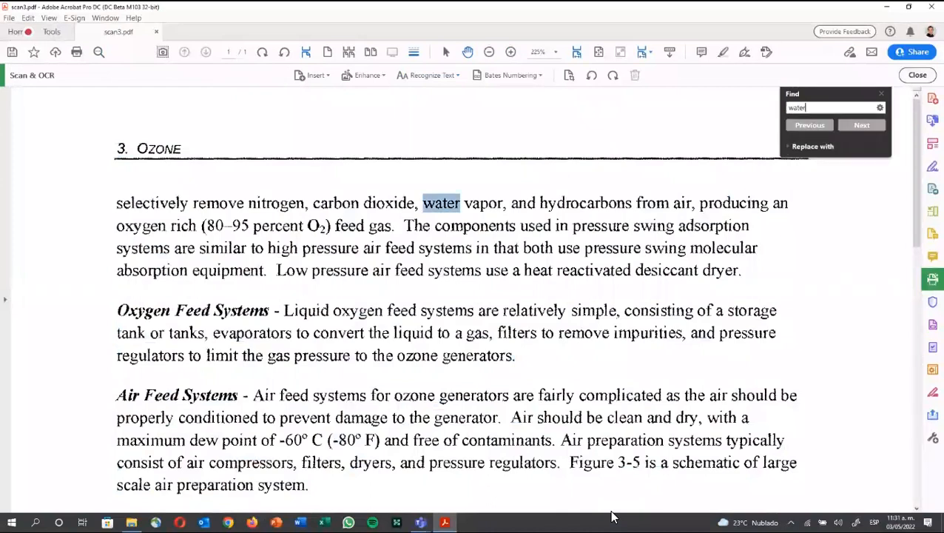
pyautogui.press('Return')
pyautogui.press('Return')
pyautogui.write('to')
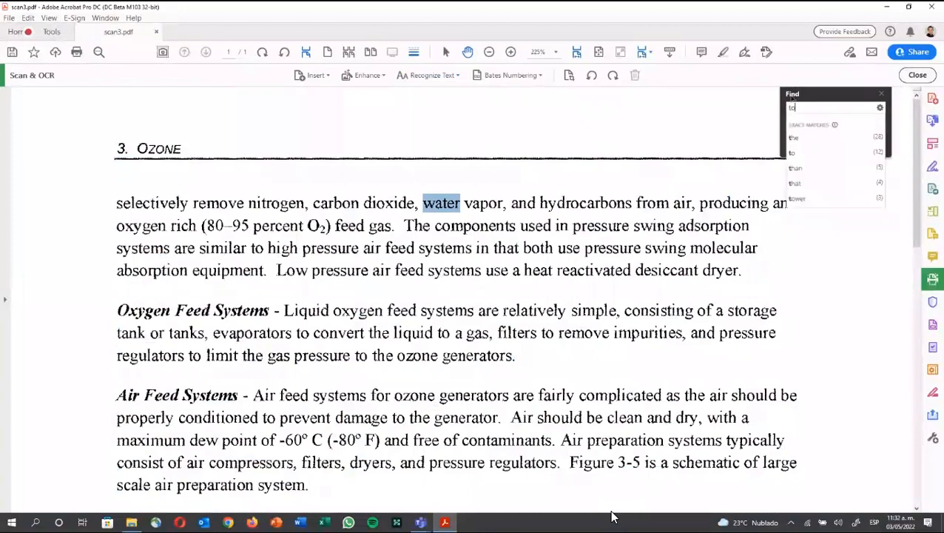
pyautogui.press('Return')
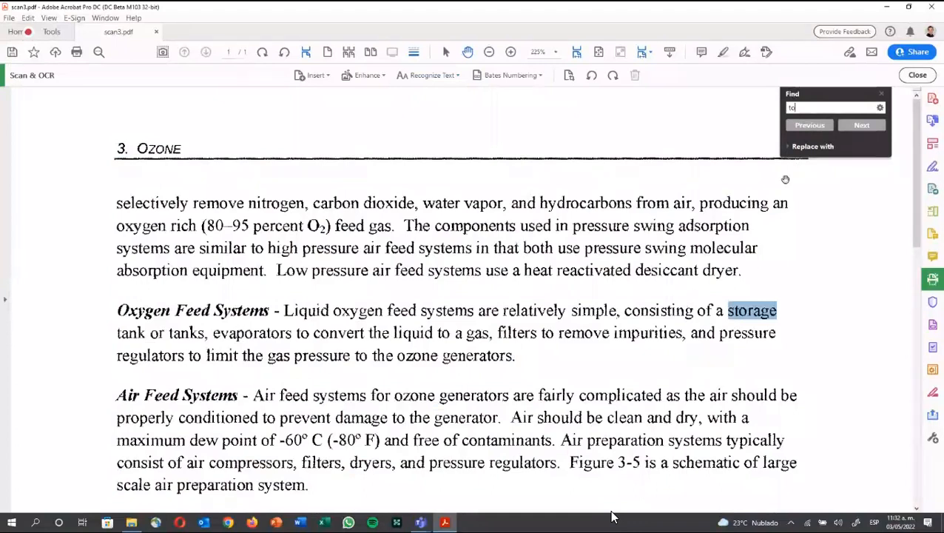
# Step: Search for '5', zoom in on the 95 match, then fit the whole page again
pyautogui.scroll(-1, 776, 209)
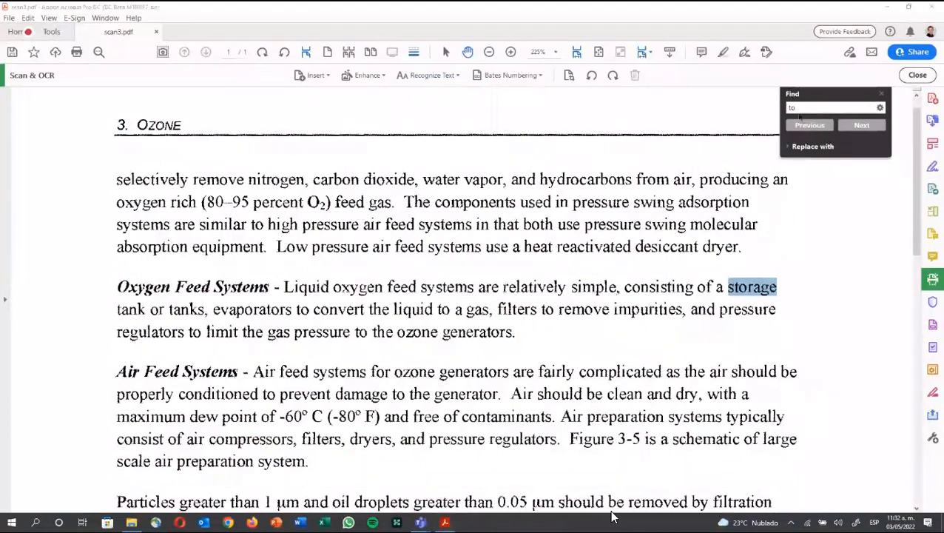
pyautogui.write('5')
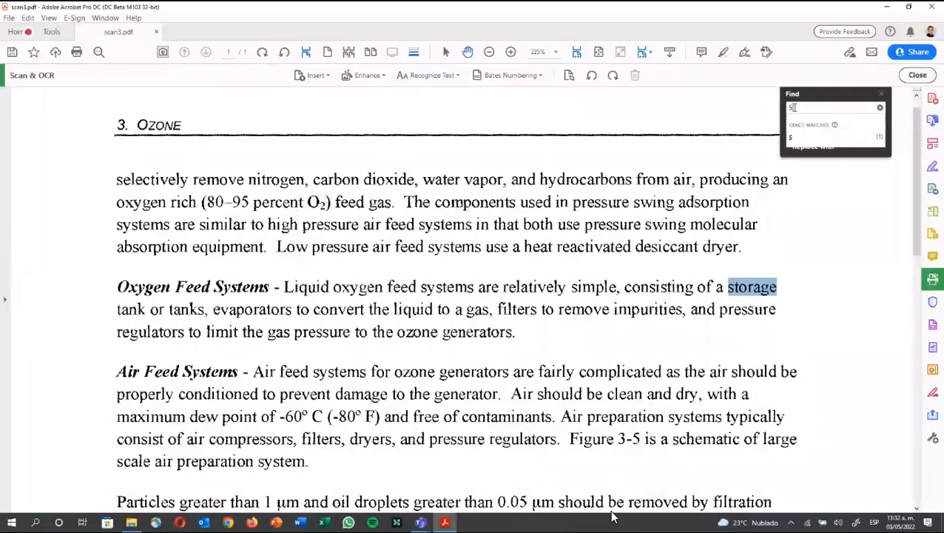
pyautogui.press('Return')
pyautogui.press('Return')
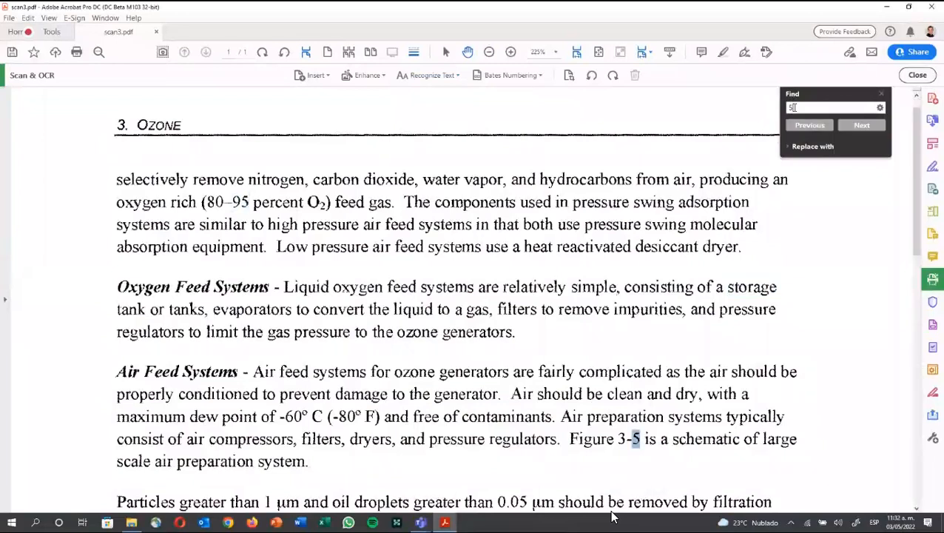
pyautogui.press('Return')
pyautogui.press('Return')
pyautogui.press('Return')
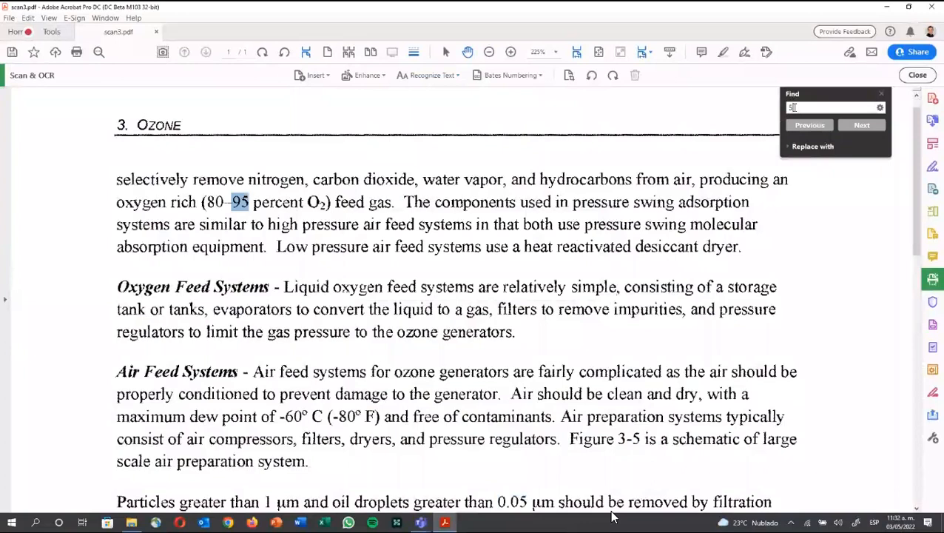
pyautogui.click(510, 52)
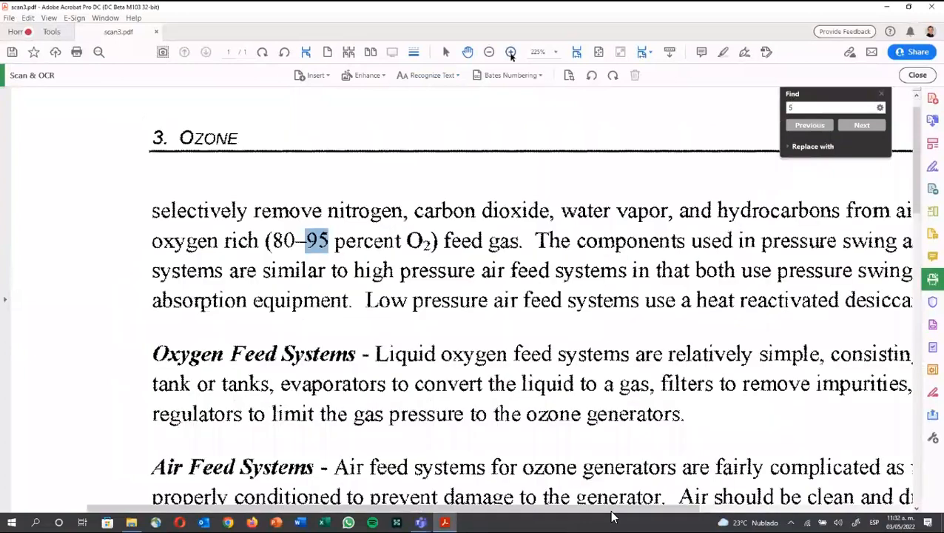
pyautogui.click(510, 52)
pyautogui.click(511, 52)
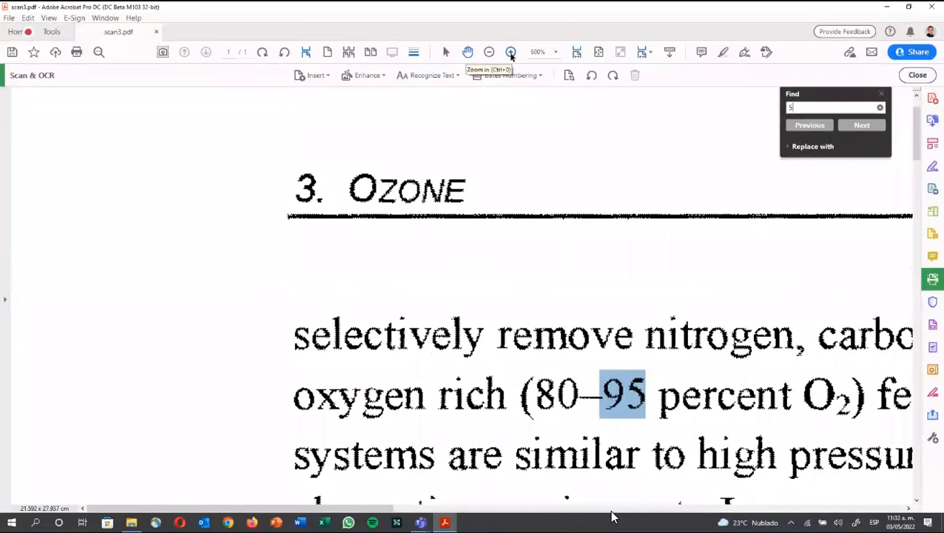
pyautogui.click(488, 52)
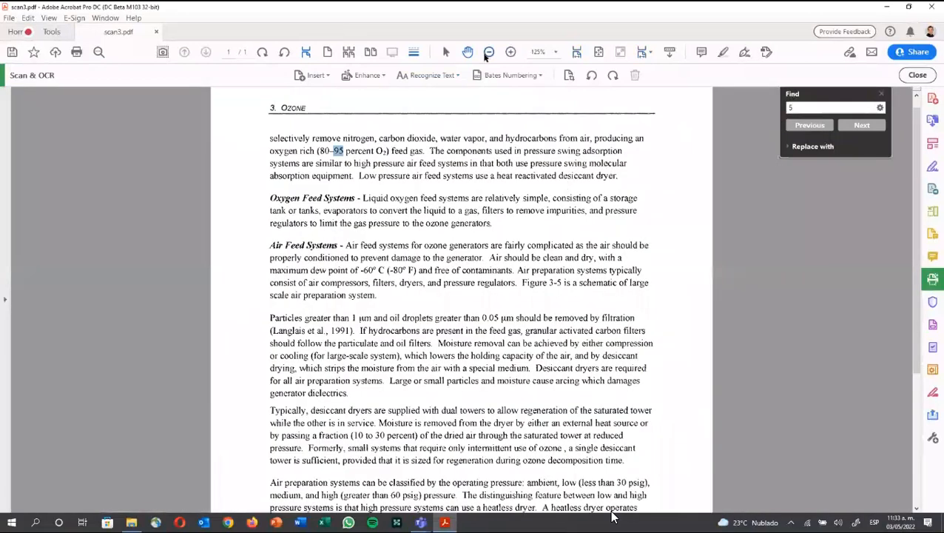
pyautogui.hotkey('ctrl', '0')
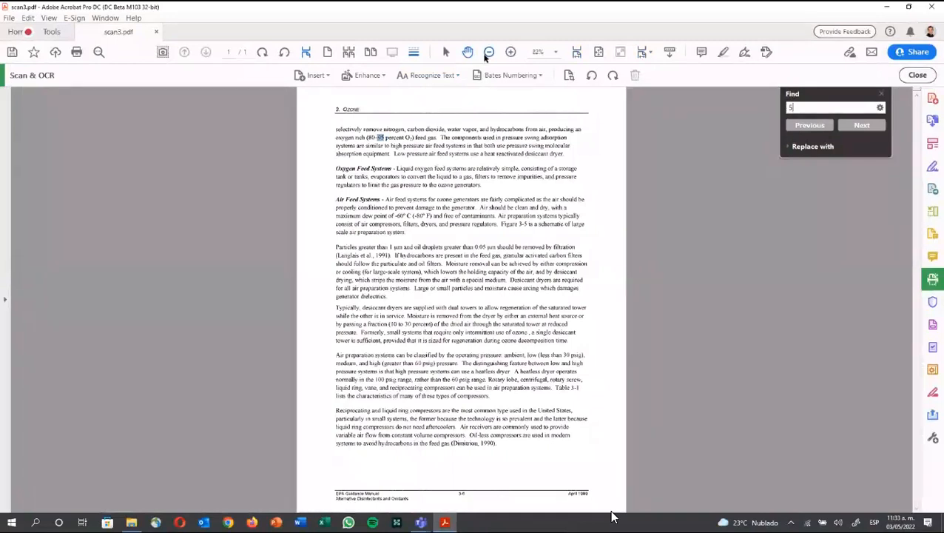
# Step: Close scan3.pdf without saving its changes
pyautogui.click(12, 19)
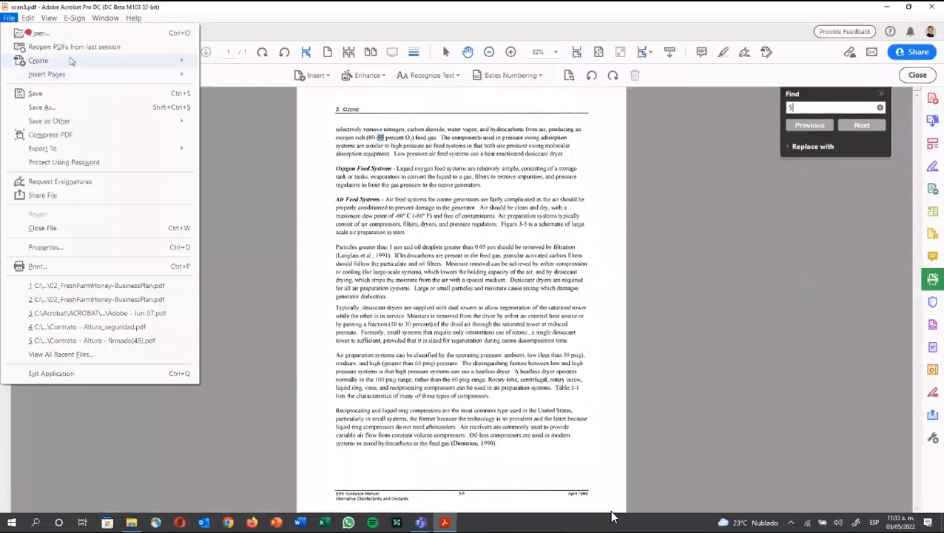
pyautogui.moveTo(70, 60)
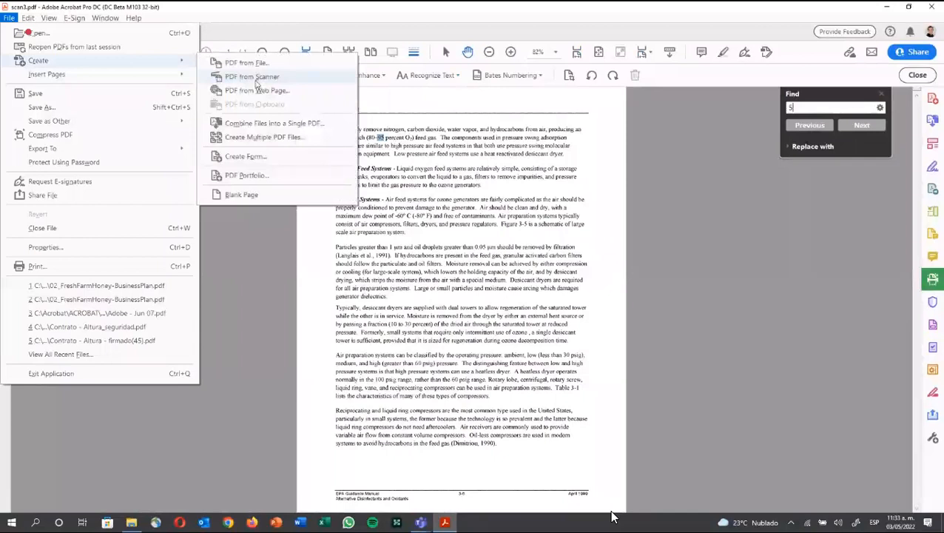
pyautogui.click(253, 236)
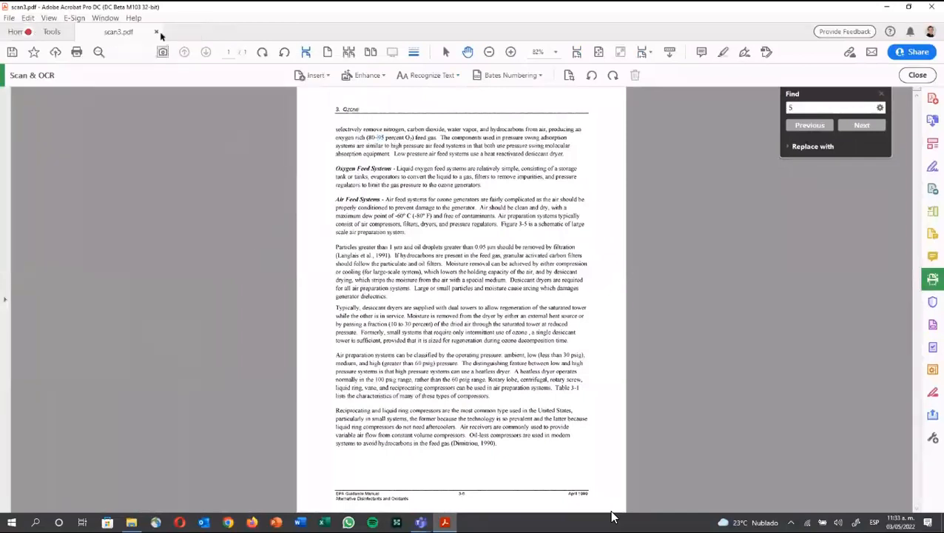
pyautogui.click(156, 32)
pyautogui.press('Escape')
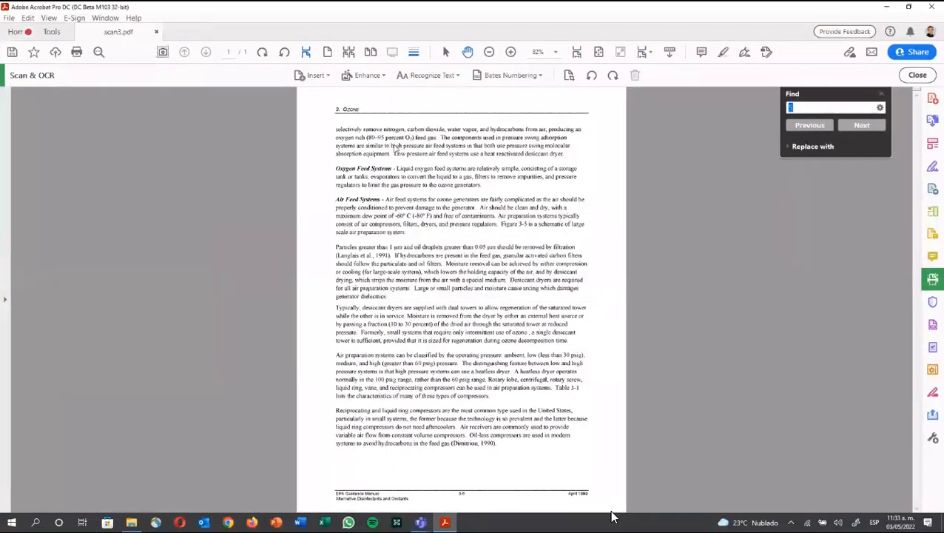
pyautogui.click(156, 32)
# Step: In the Action Wizard, quit the unfinished ACCION DEMO action and start a new action
pyautogui.click(51, 31)
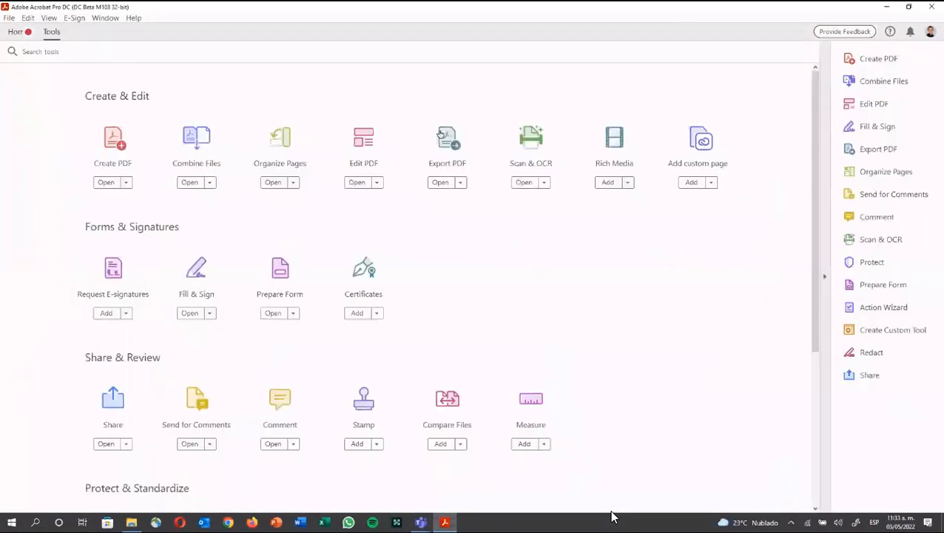
pyautogui.click(885, 310)
pyautogui.click(885, 312)
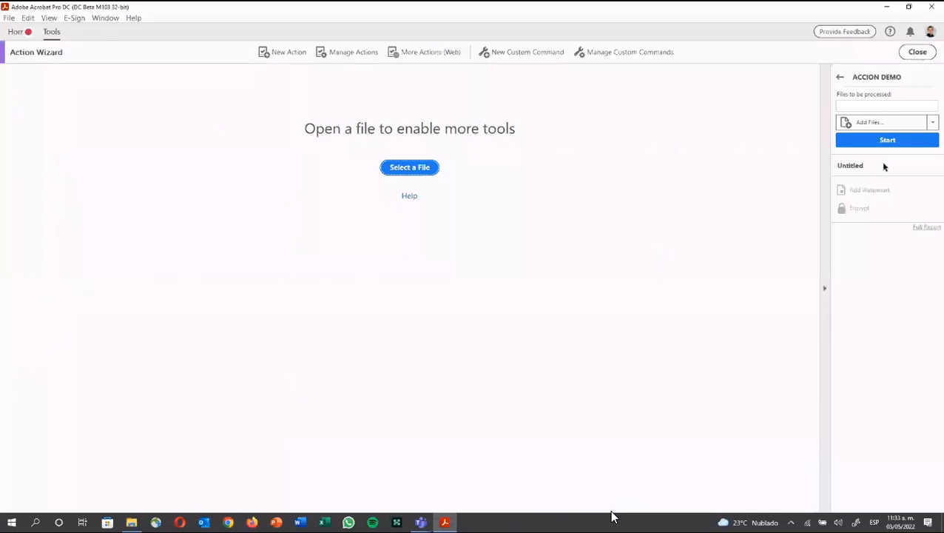
pyautogui.click(840, 78)
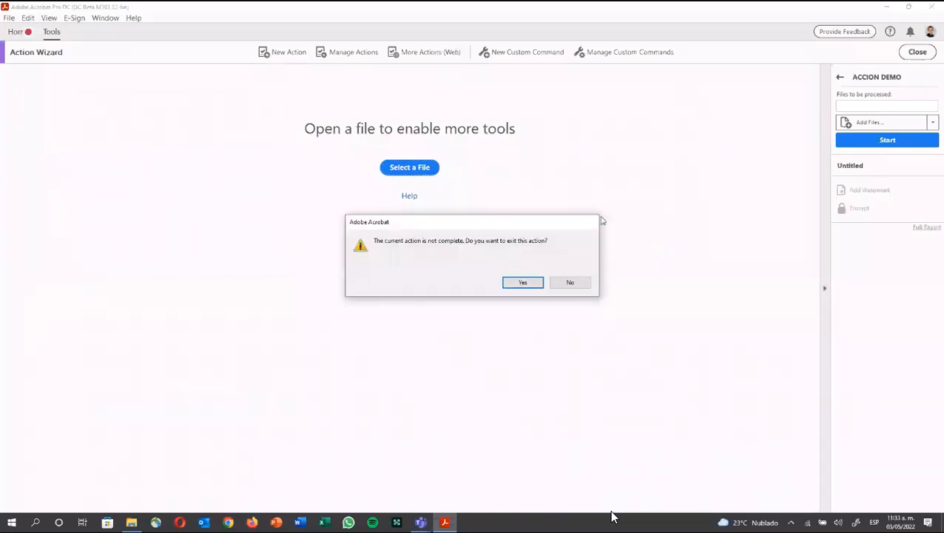
pyautogui.click(532, 285)
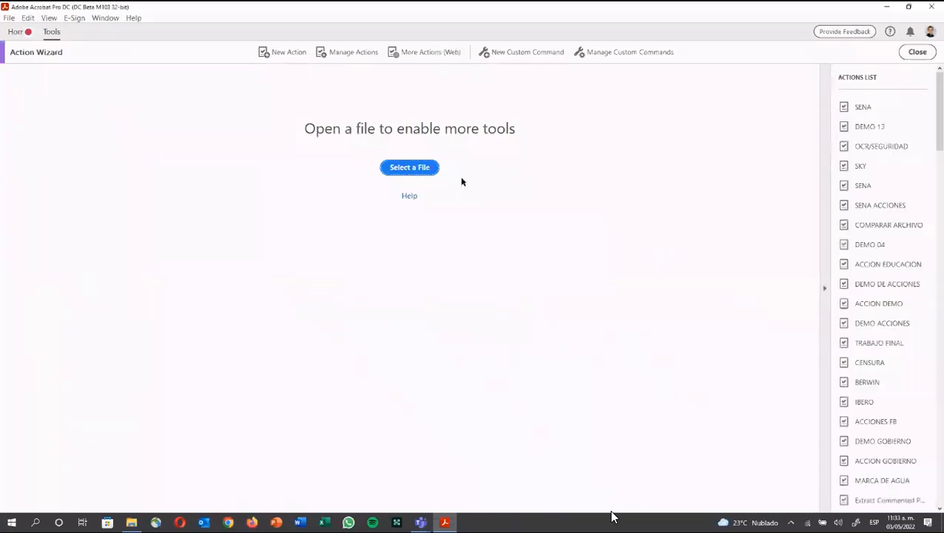
pyautogui.click(282, 53)
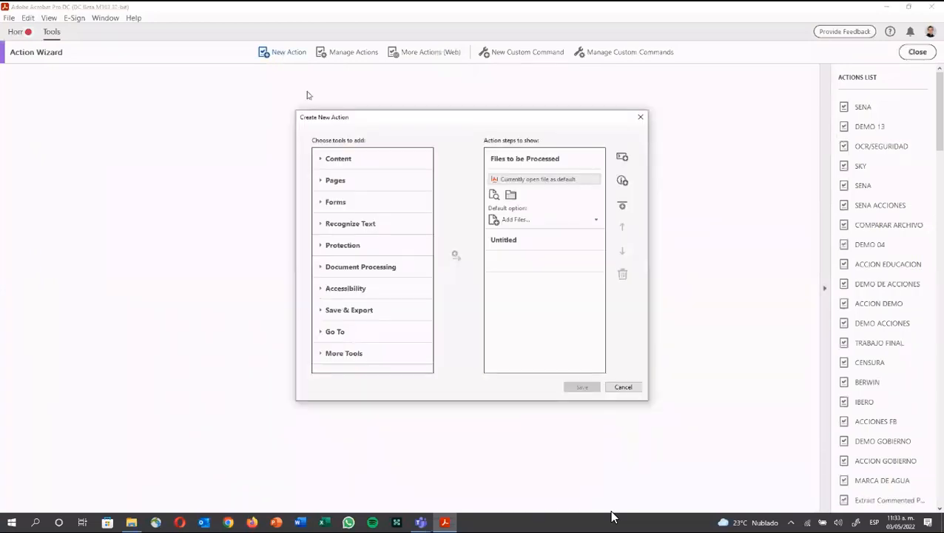
# Step: Add Recognize Text using OCR as the first action step, with Prompt User off
pyautogui.click(326, 159)
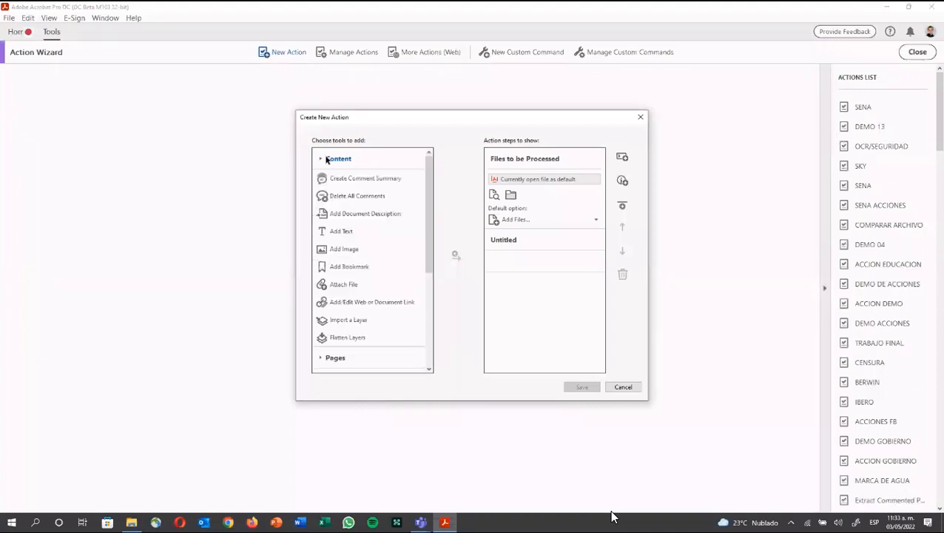
pyautogui.scroll(-2, 326, 161)
pyautogui.scroll(-2, 327, 162)
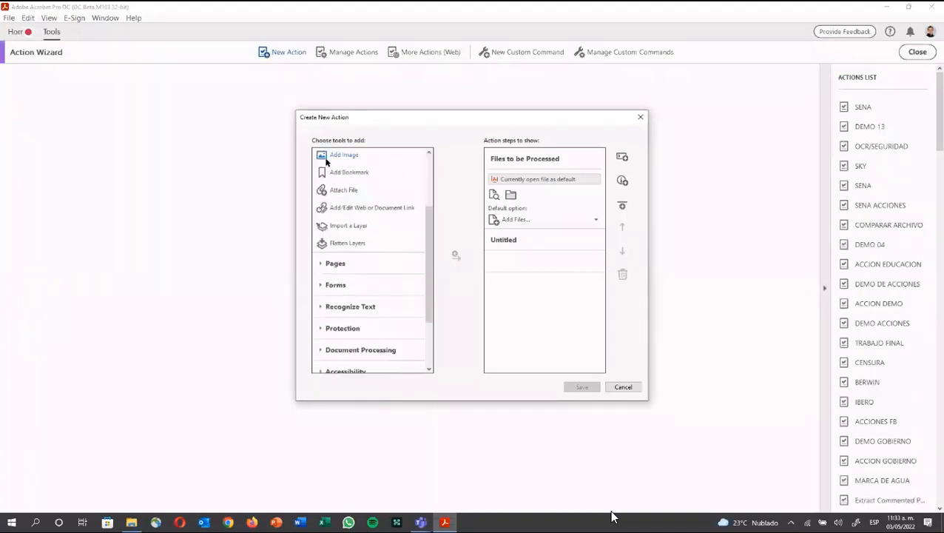
pyautogui.scroll(-2, 327, 163)
pyautogui.click(335, 236)
pyautogui.scroll(-2, 333, 234)
pyautogui.click(339, 217)
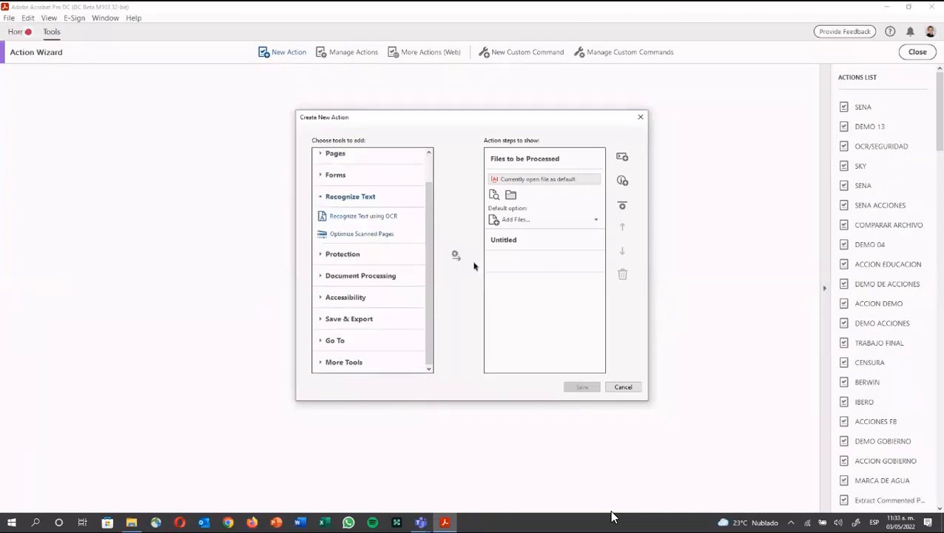
pyautogui.click(456, 256)
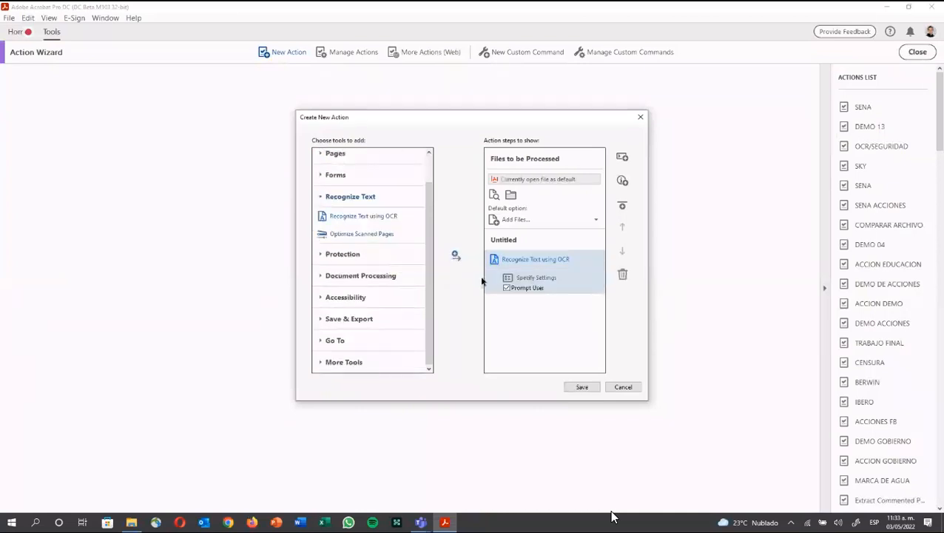
pyautogui.click(506, 288)
# Step: Add Add Watermark and Encrypt as the next steps, both with Prompt User off
pyautogui.click(320, 153)
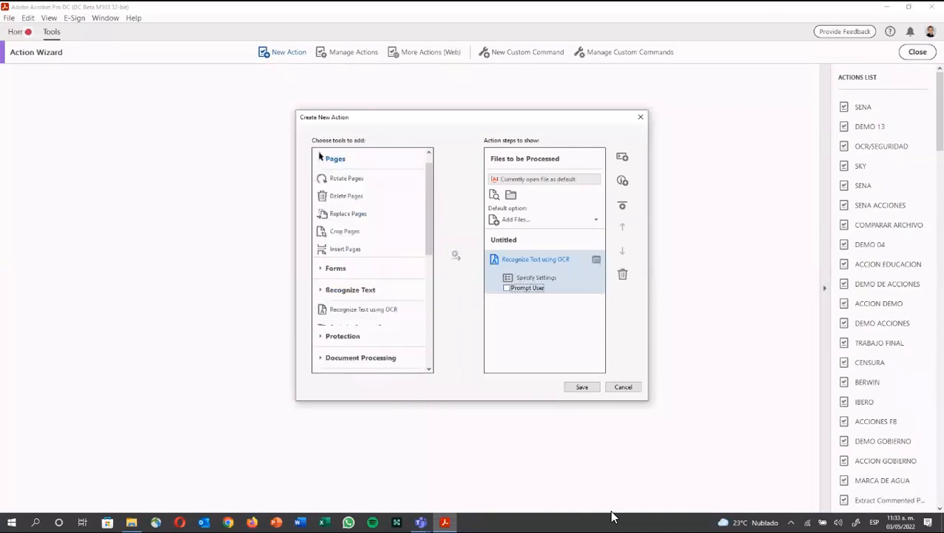
pyautogui.scroll(-1, 340, 259)
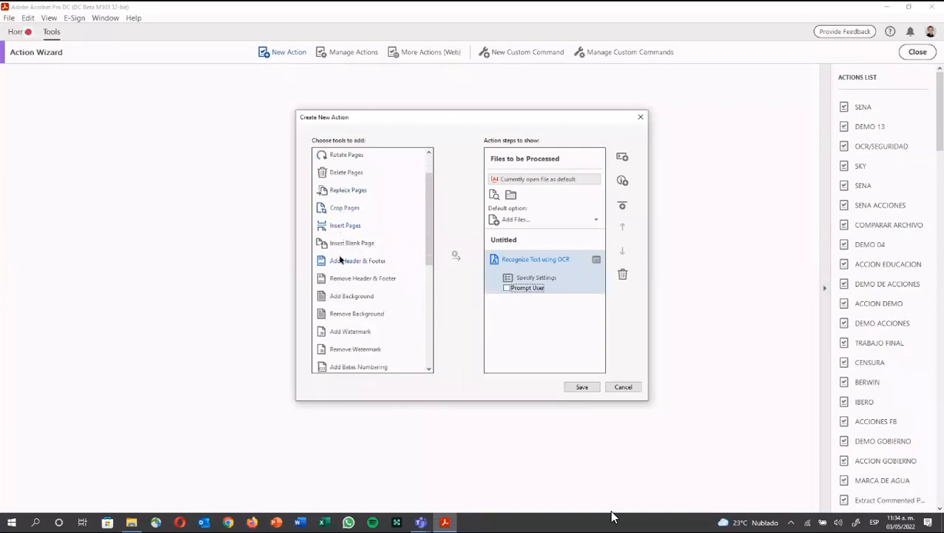
pyautogui.scroll(-1, 344, 276)
pyautogui.doubleClick(358, 308)
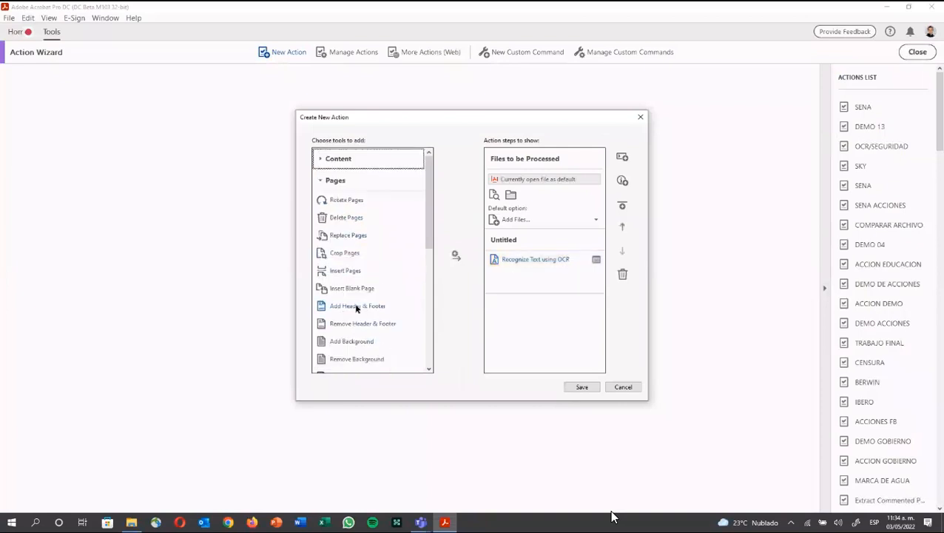
pyautogui.click(509, 306)
pyautogui.click(321, 180)
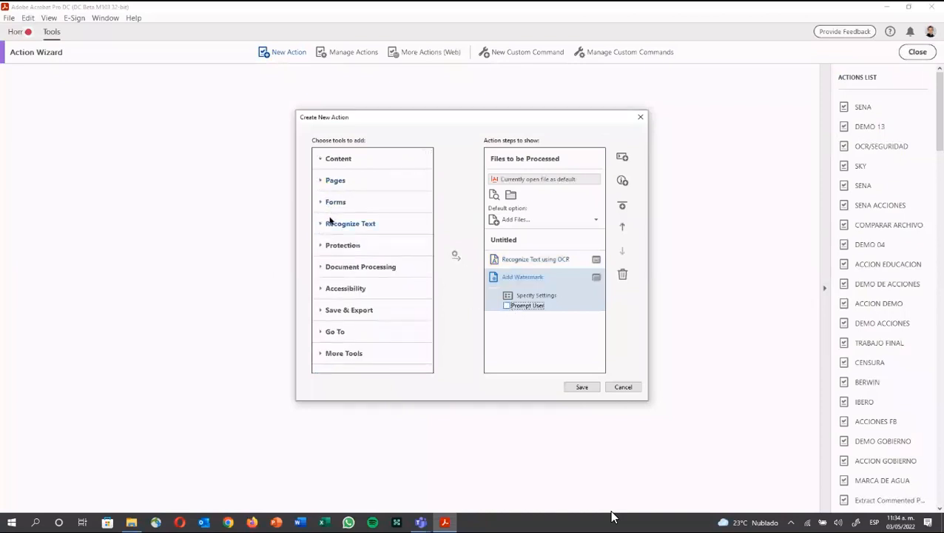
pyautogui.click(322, 247)
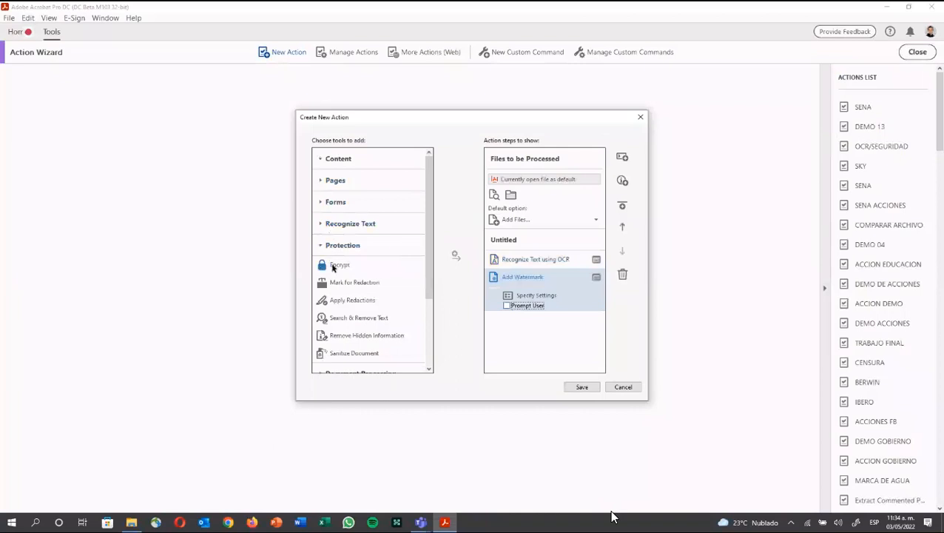
pyautogui.click(455, 256)
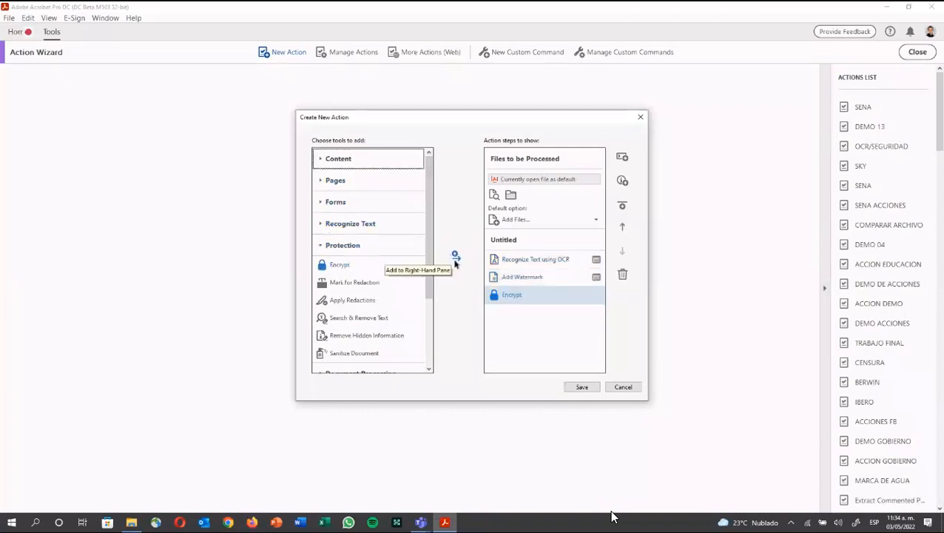
pyautogui.click(507, 323)
pyautogui.click(507, 323)
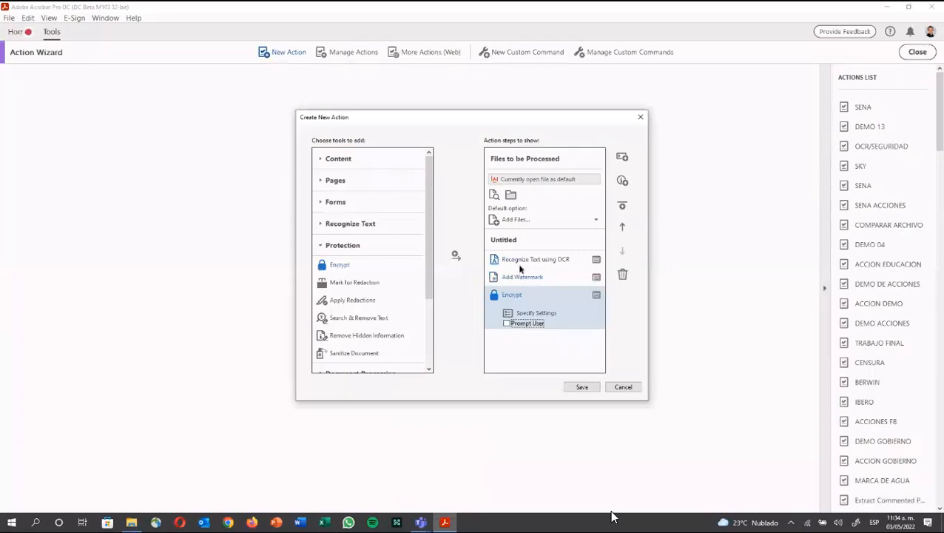
# Step: Set the OCR step's document language to Spanish
pyautogui.click(520, 262)
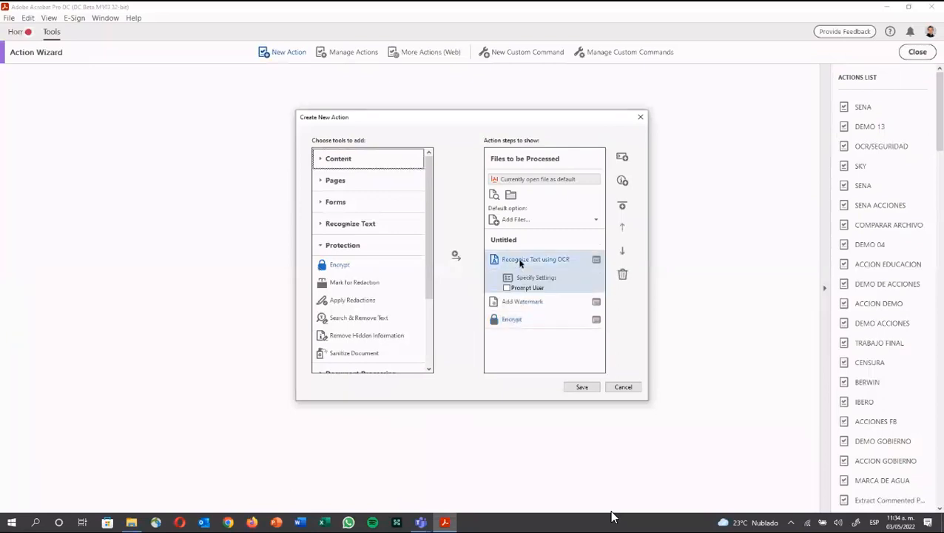
pyautogui.click(522, 278)
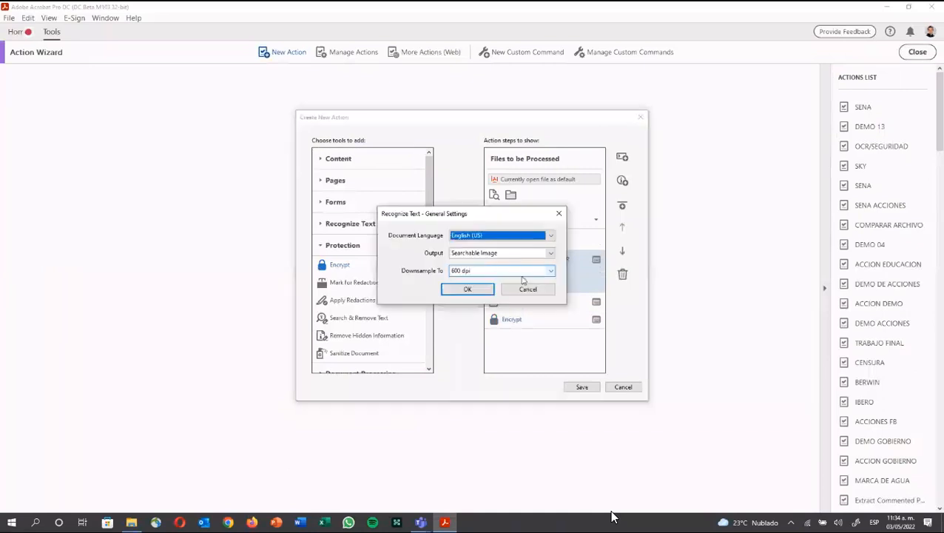
pyautogui.click(495, 237)
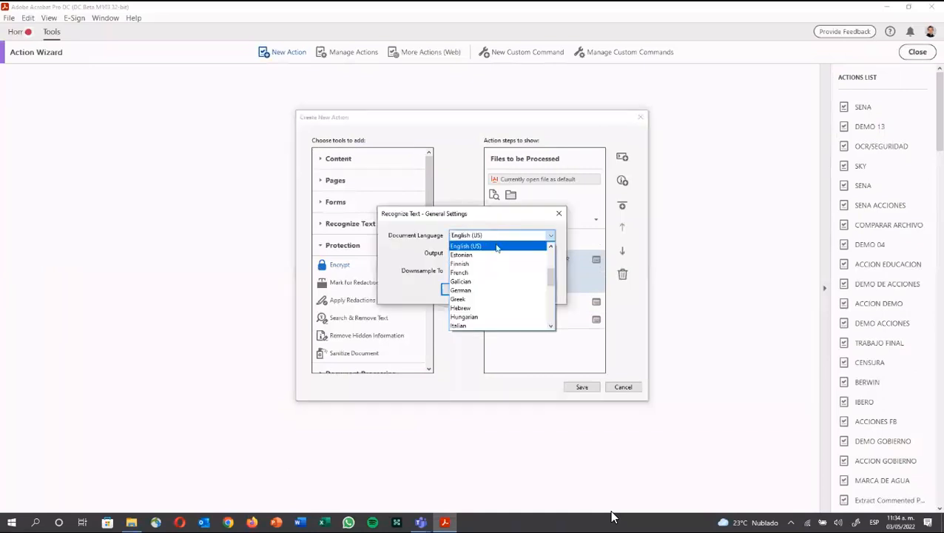
pyautogui.scroll(-5, 497, 305)
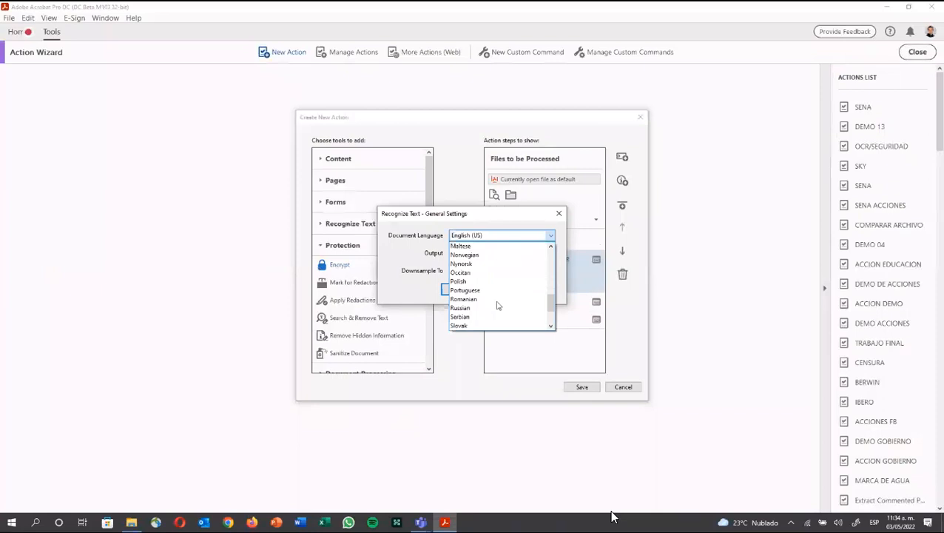
pyautogui.scroll(-1, 498, 305)
pyautogui.scroll(-1, 498, 304)
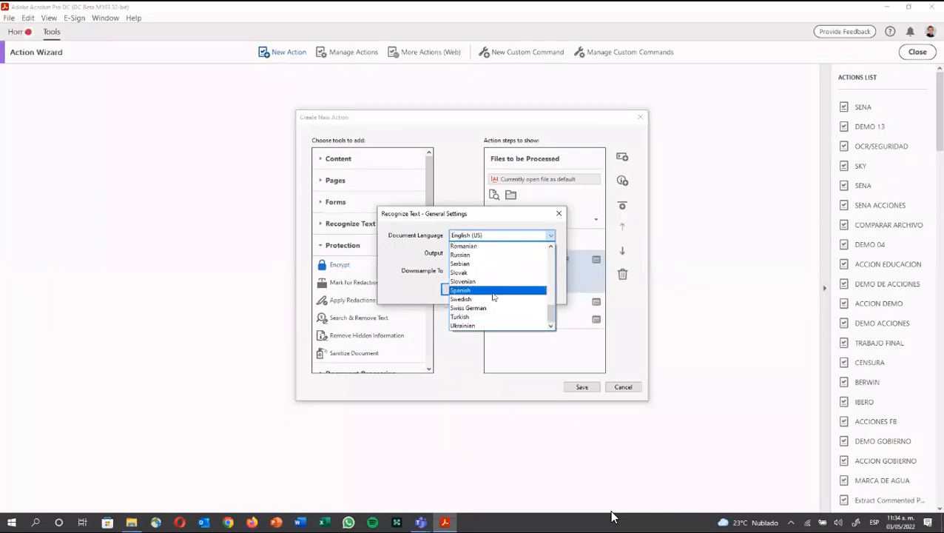
pyautogui.click(493, 293)
pyautogui.click(478, 290)
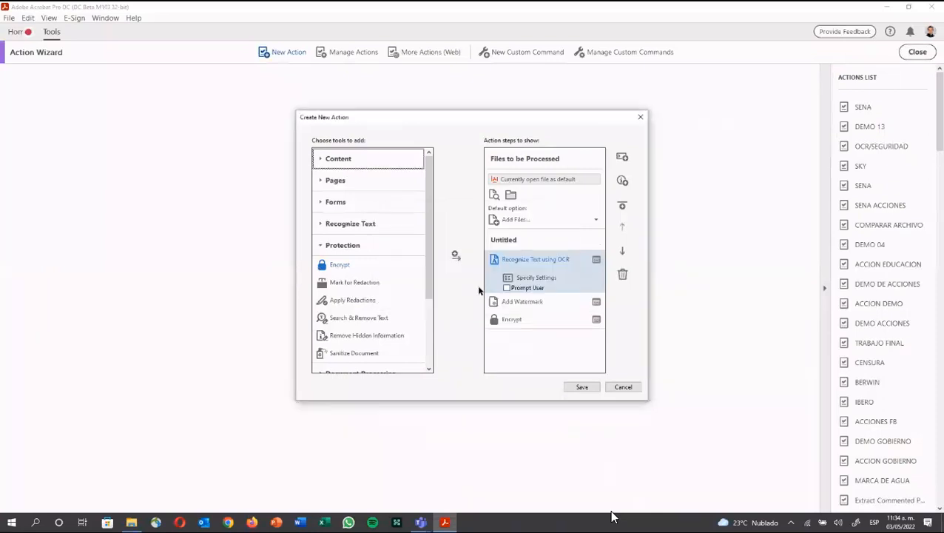
pyautogui.doubleClick(516, 301)
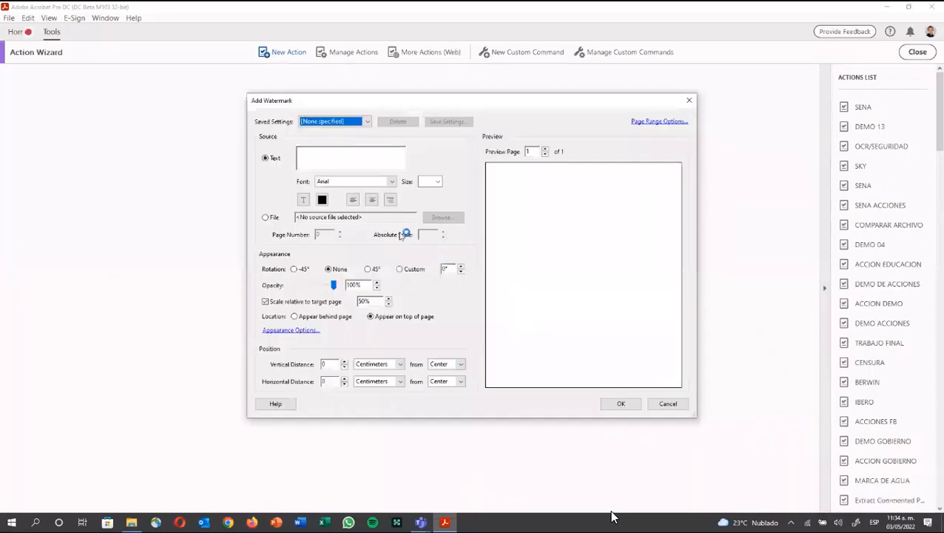
# Step: Set the watermark text 'CONFIDENCIAL SENA', size 72, rotation 45° and opacity 22%
pyautogui.click(311, 169)
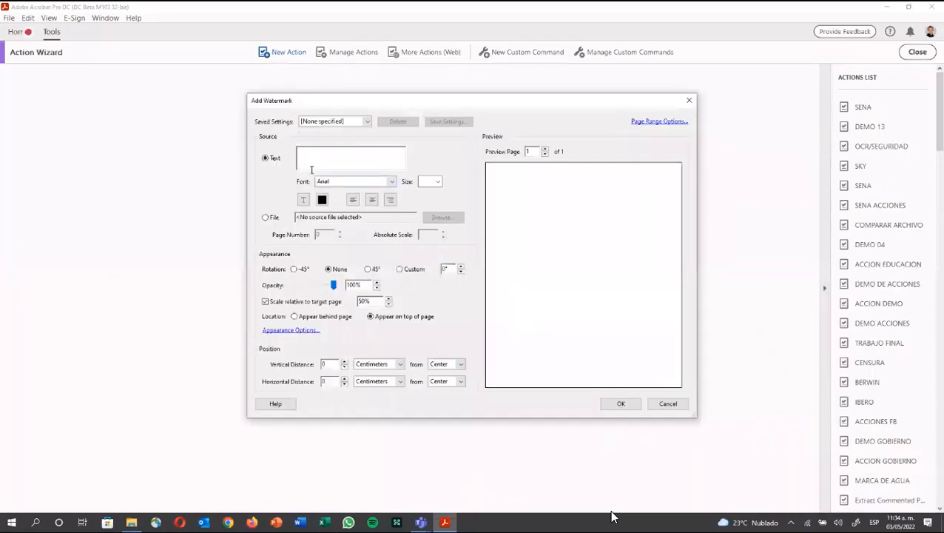
pyautogui.write('CONF')
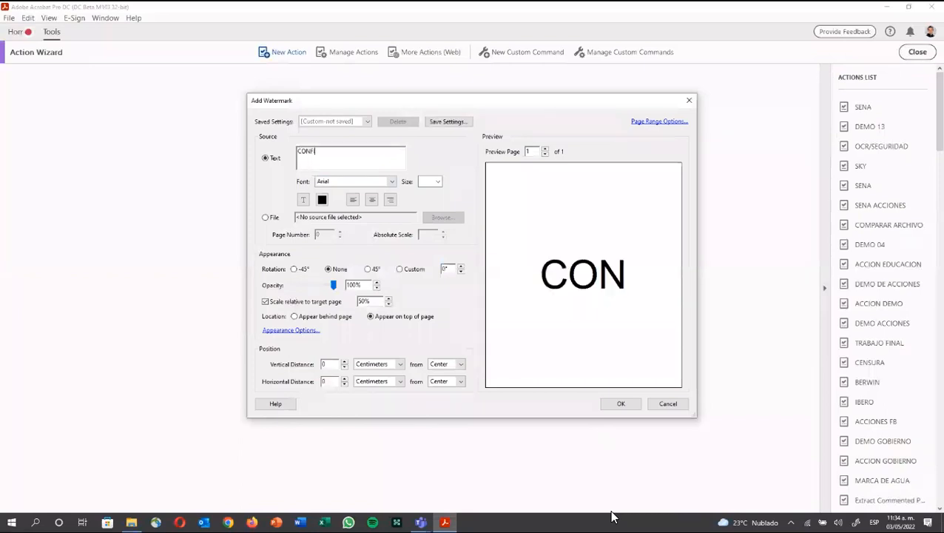
pyautogui.write('IDE')
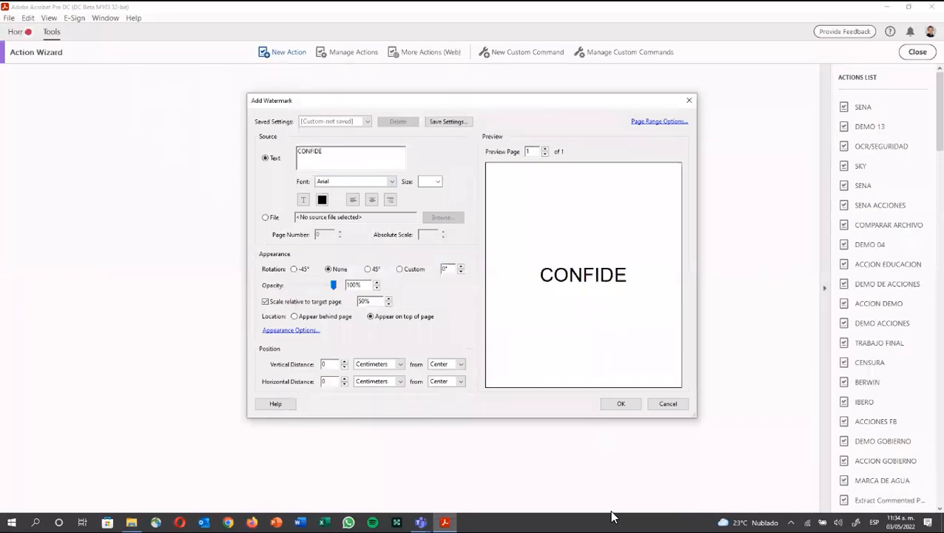
pyautogui.write('NCIAL')
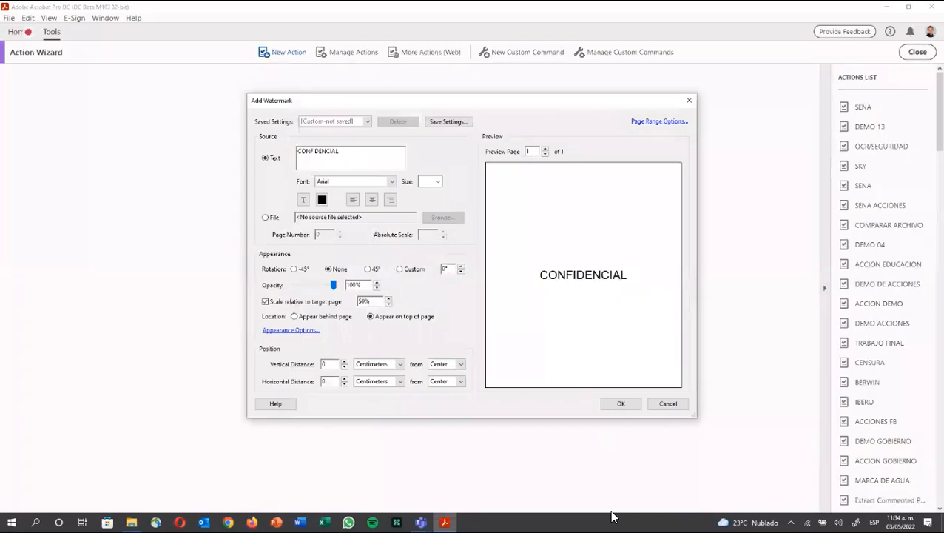
pyautogui.write(' SENA')
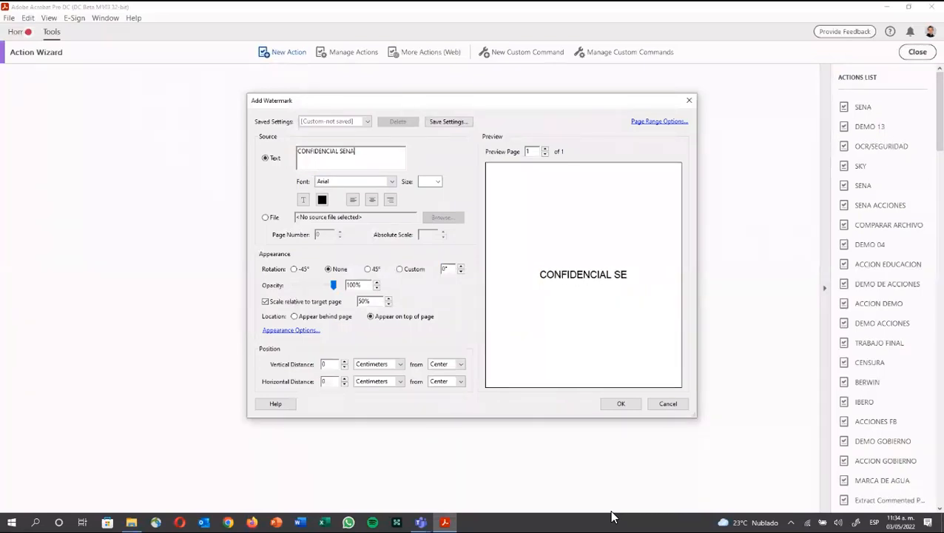
pyautogui.click(437, 182)
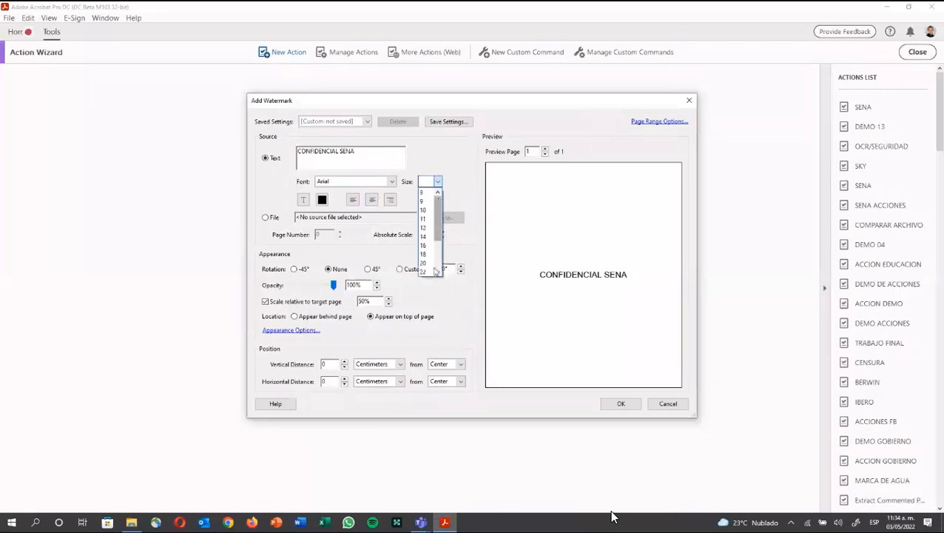
pyautogui.scroll(-2, 436, 273)
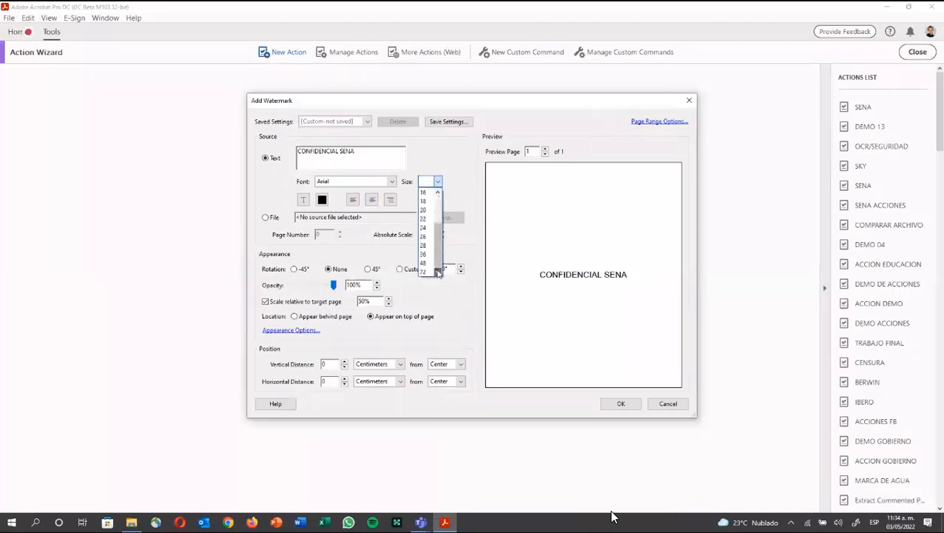
pyautogui.click(430, 272)
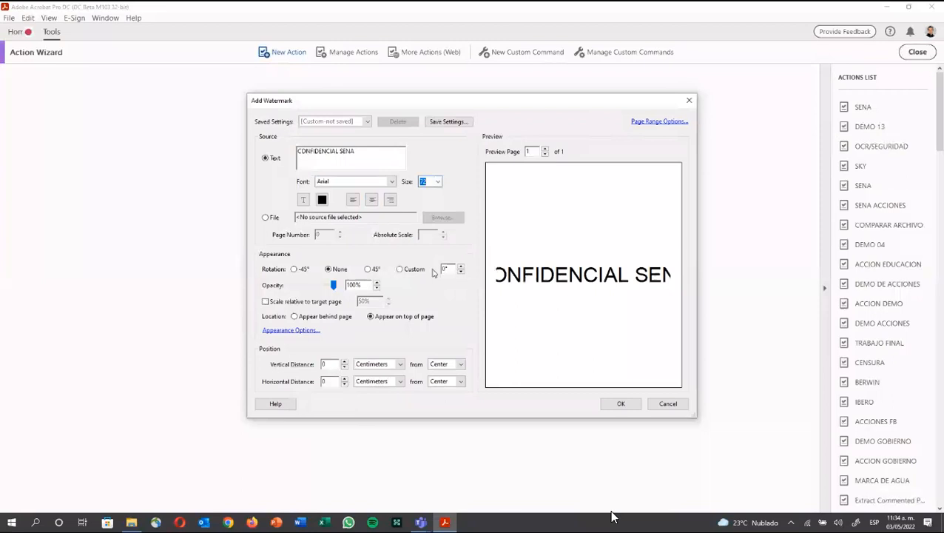
pyautogui.click(374, 270)
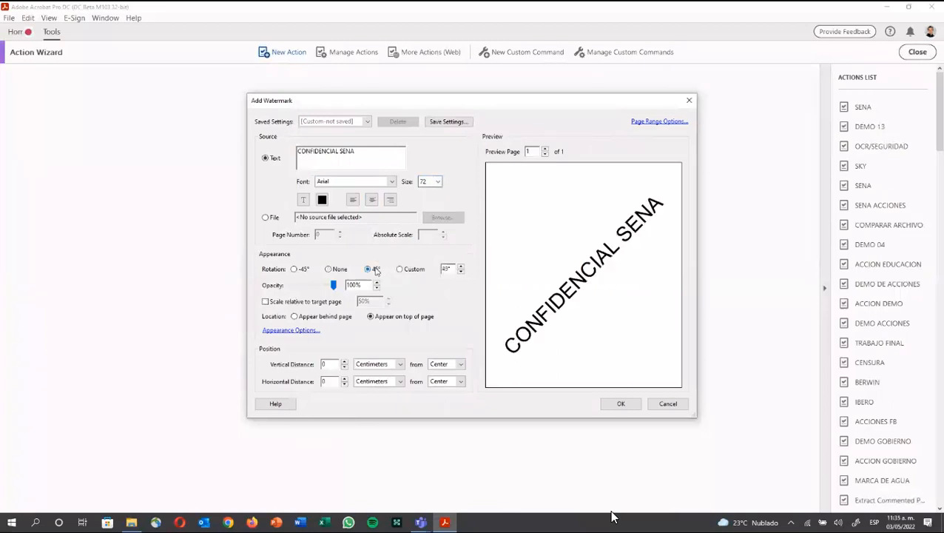
pyautogui.click(306, 286)
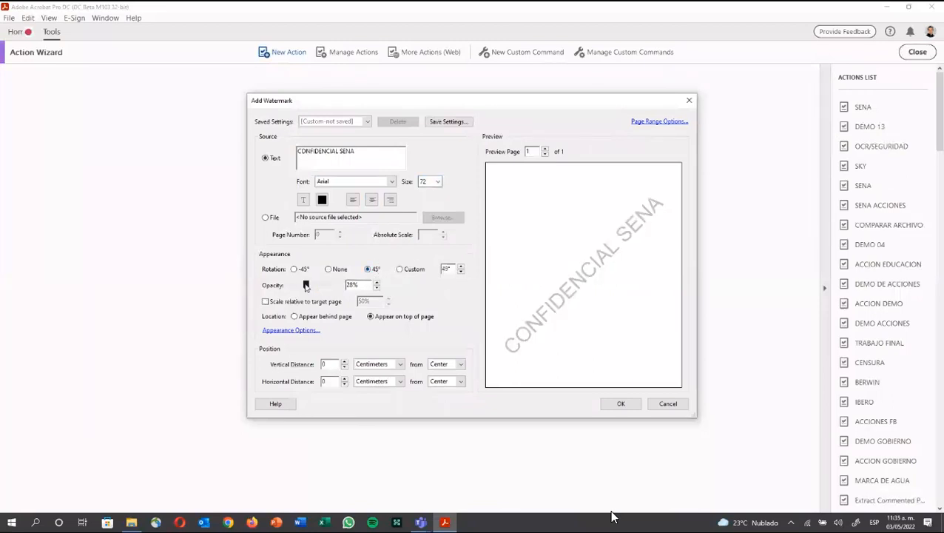
pyautogui.moveTo(305, 287); pyautogui.dragTo(303, 285)
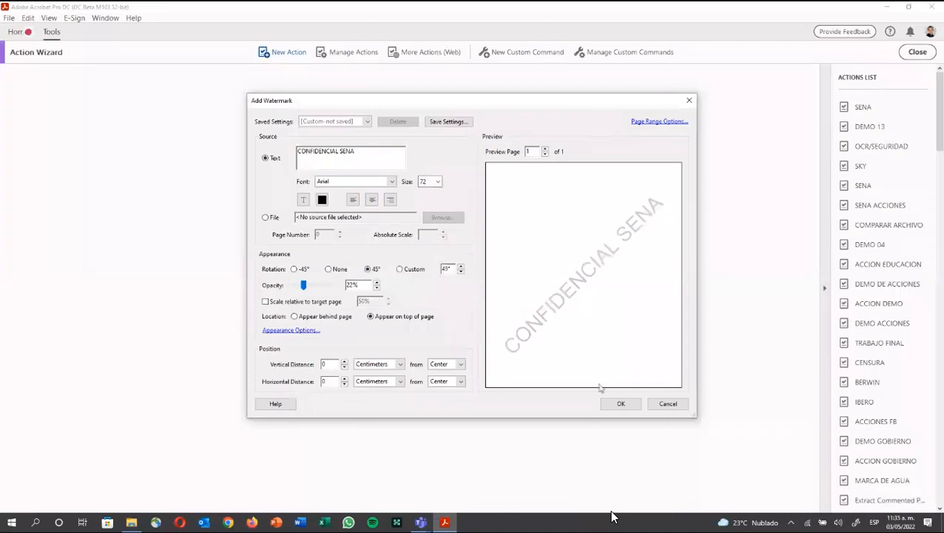
pyautogui.click(613, 403)
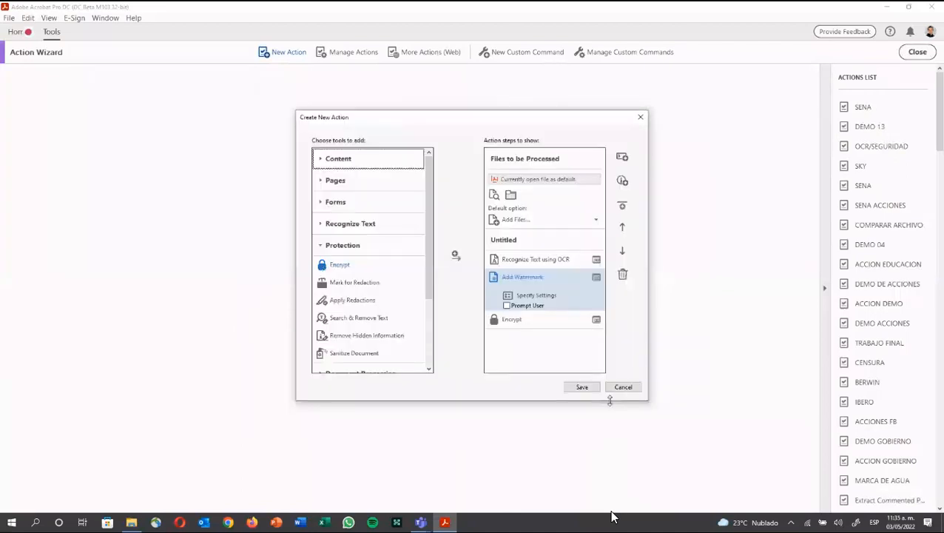
# Step: Give the Encrypt step Password Security that restricts editing and printing with a confirmed permissions password
pyautogui.click(516, 319)
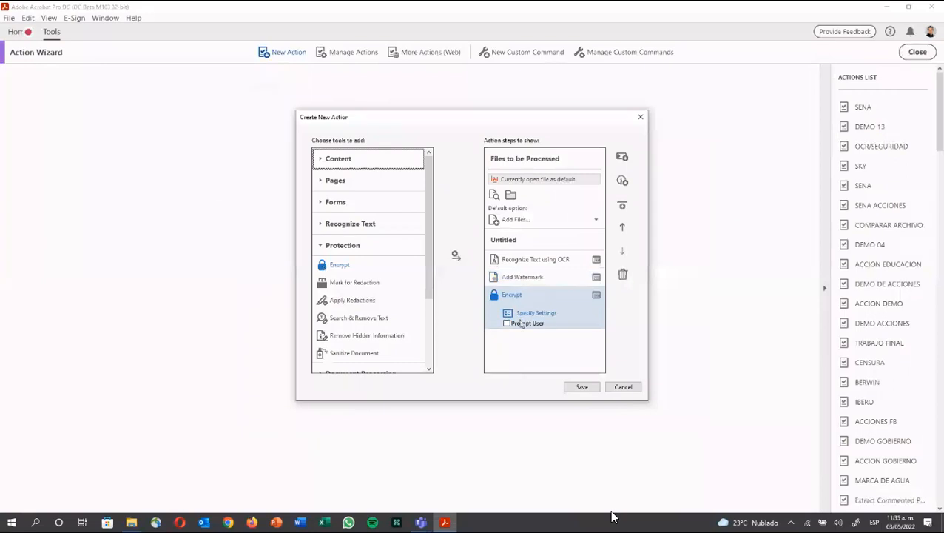
pyautogui.click(523, 316)
pyautogui.click(494, 228)
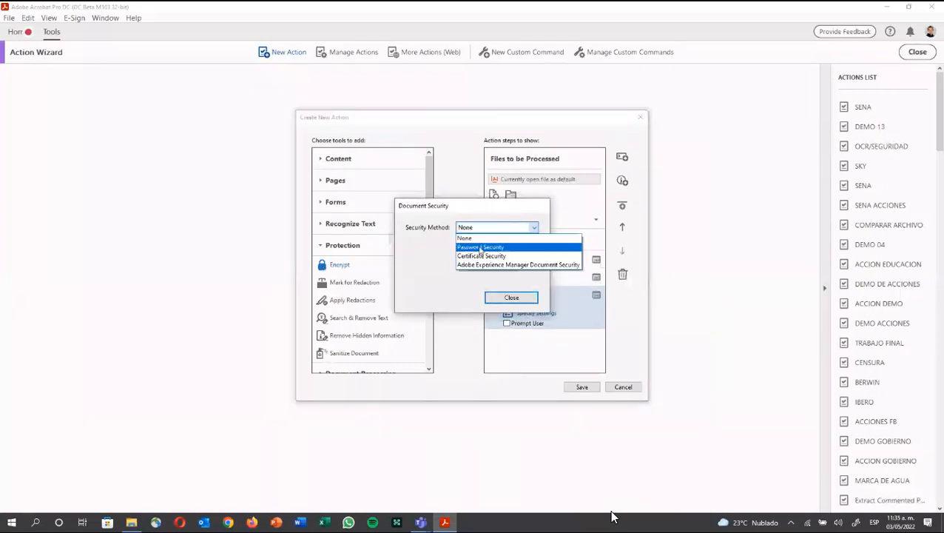
pyautogui.click(481, 247)
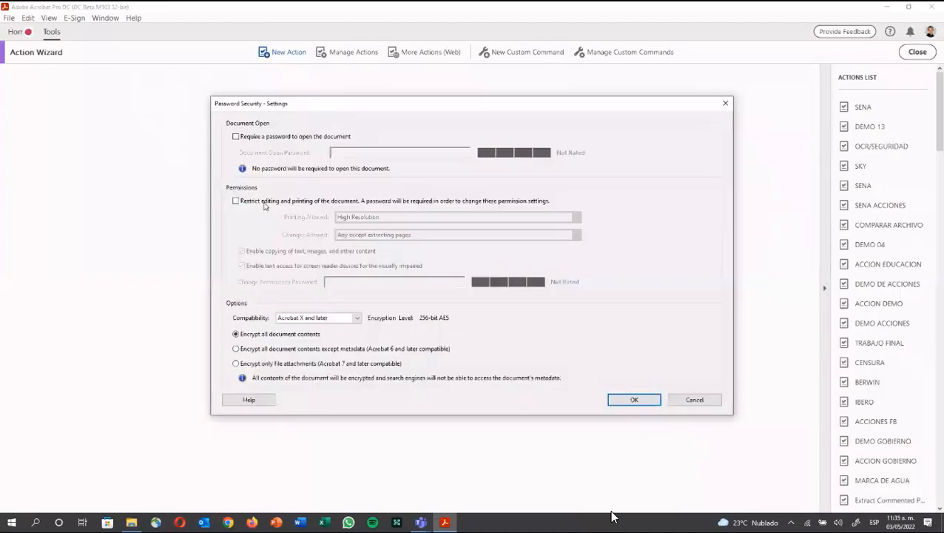
pyautogui.click(264, 204)
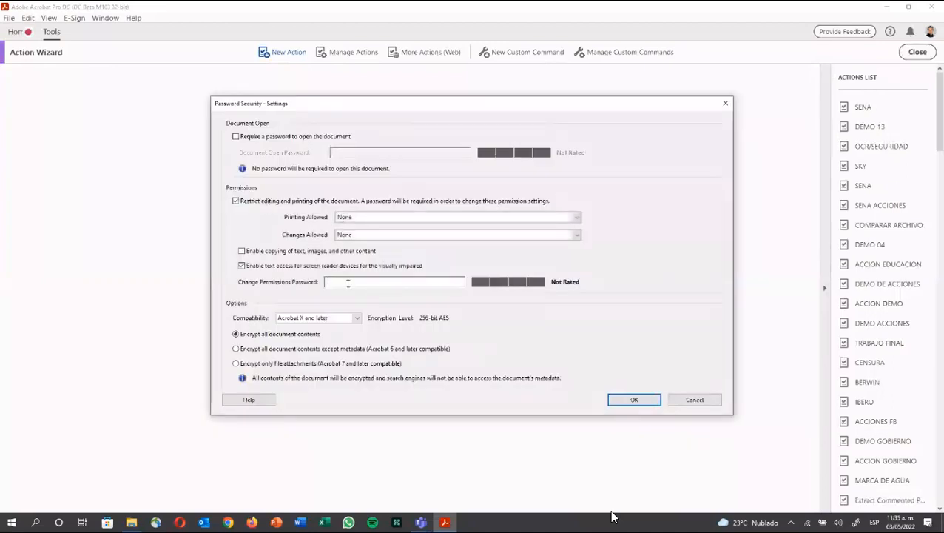
pyautogui.write('1234567')
pyautogui.click(650, 401)
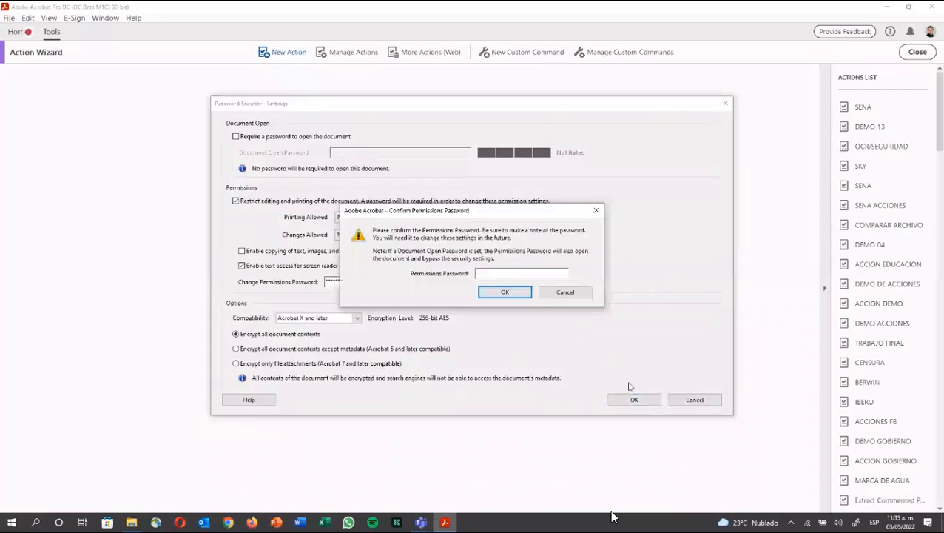
pyautogui.write('********')
pyautogui.click(529, 296)
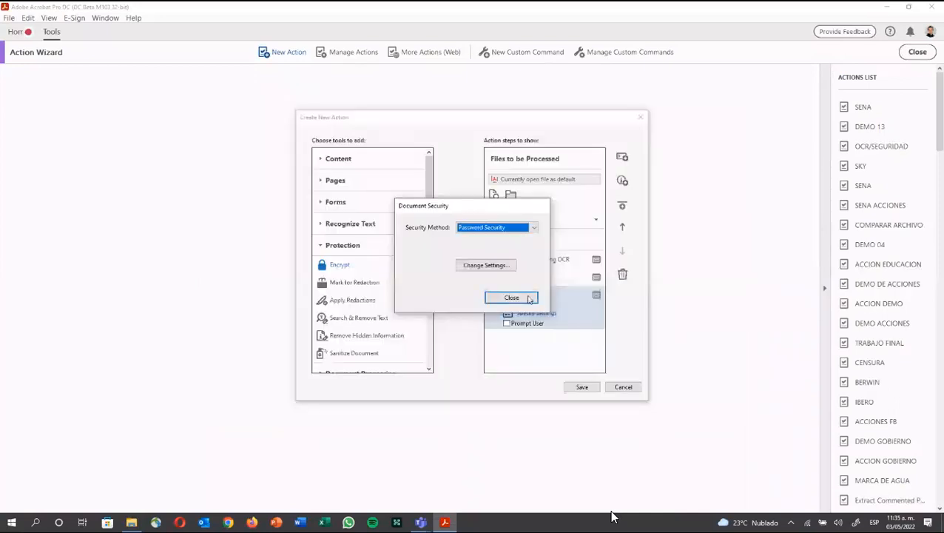
# Step: Save the OCR-watermark-encrypt action under the name ACCION SENA
pyautogui.click(529, 298)
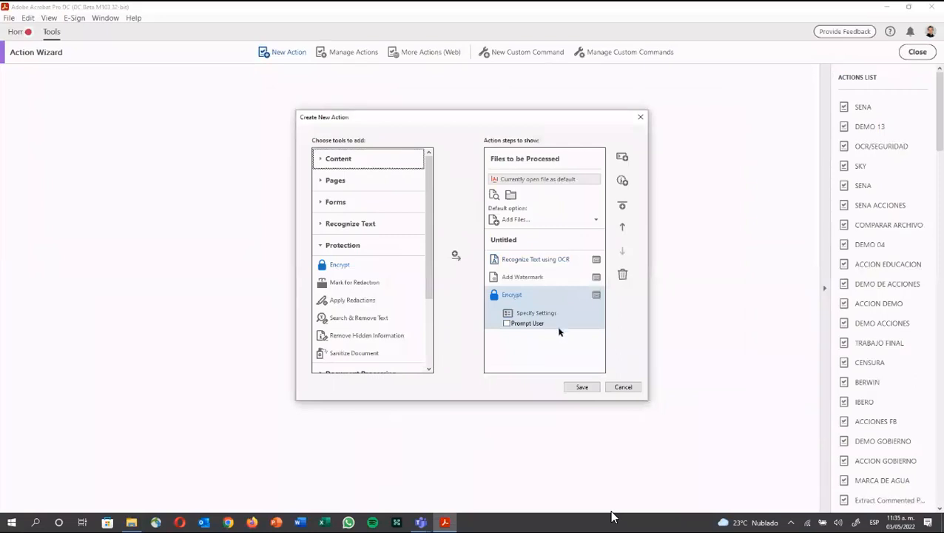
pyautogui.click(581, 388)
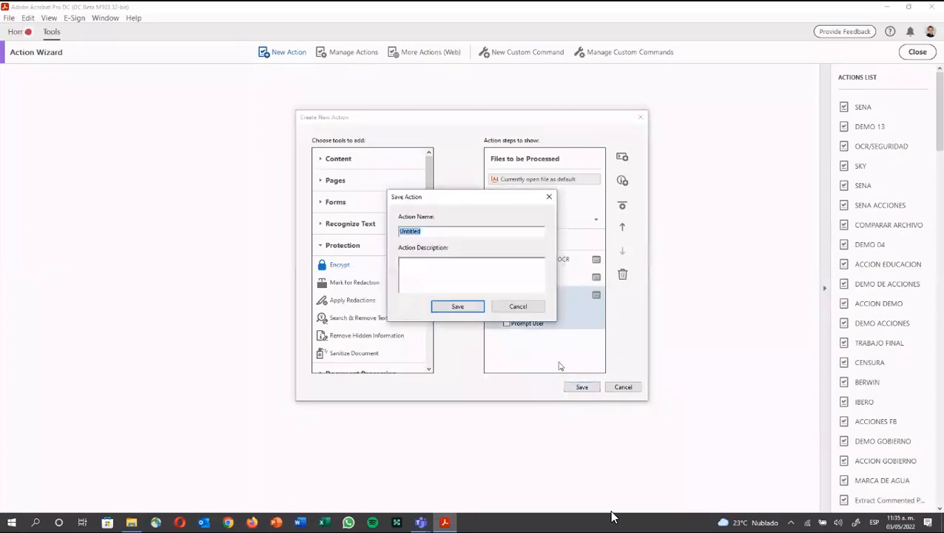
pyautogui.write('AC')
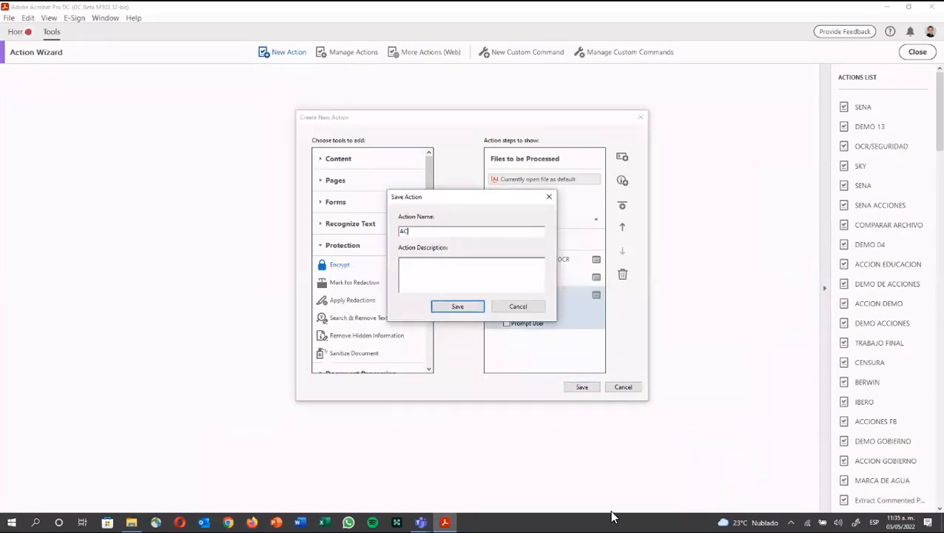
pyautogui.write('CION SENA')
pyautogui.click(442, 306)
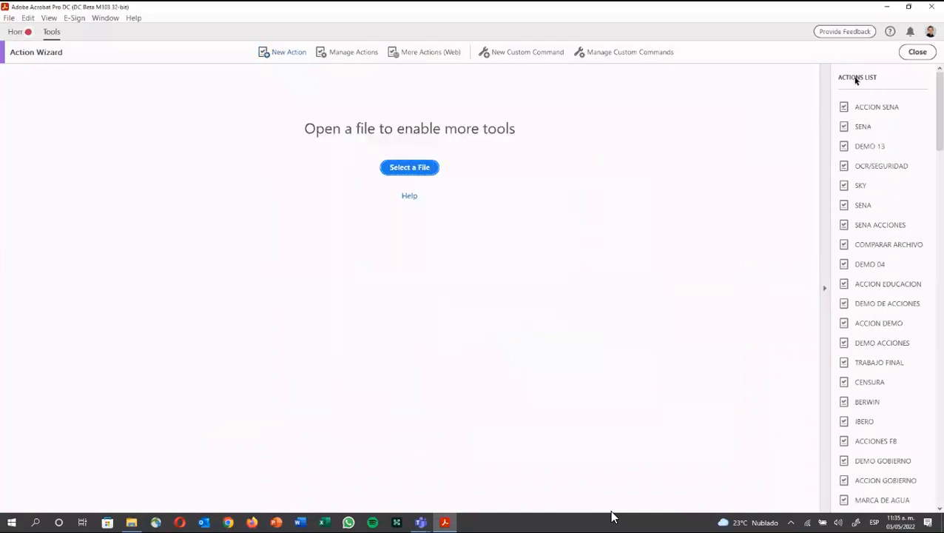
# Step: Open ACCION SENA in the Action Wizard, add file 004 to process, and start it
pyautogui.click(918, 52)
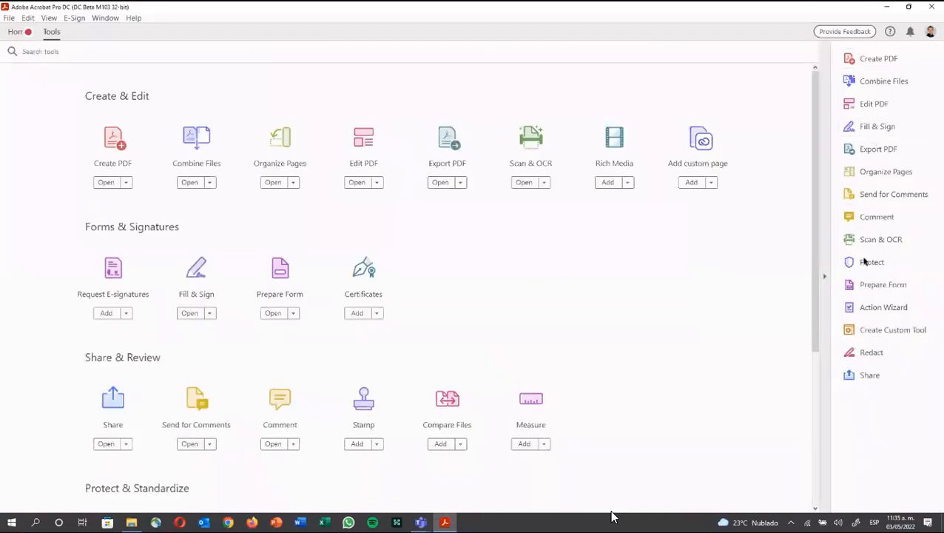
pyautogui.click(871, 307)
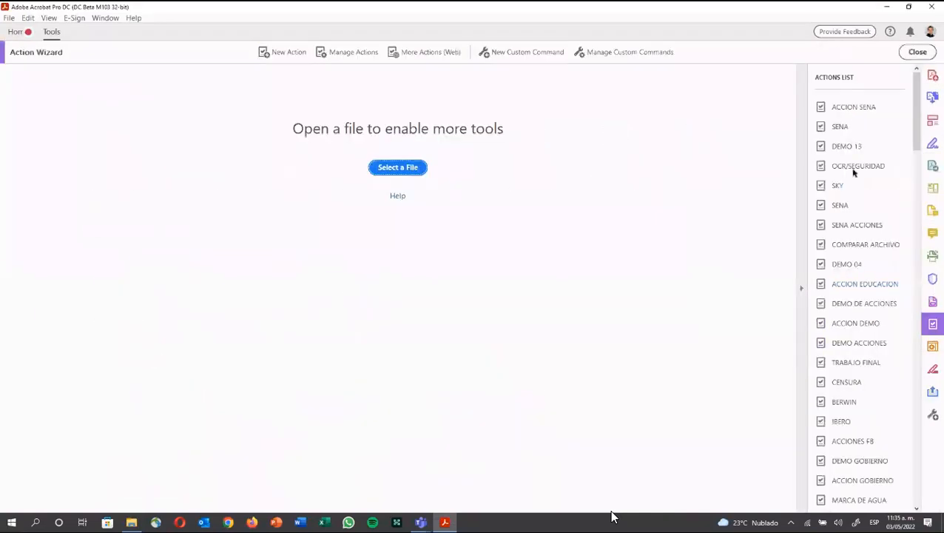
pyautogui.click(847, 108)
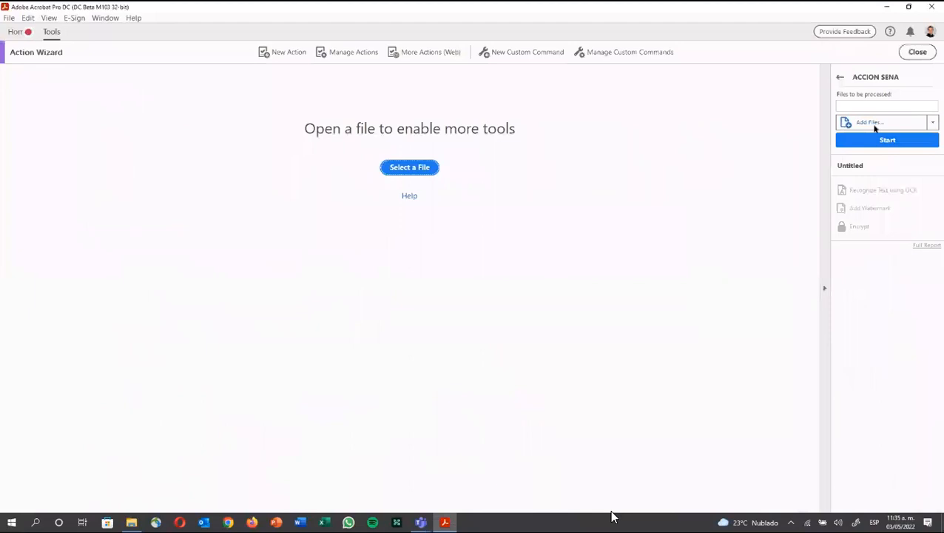
pyautogui.click(876, 123)
pyautogui.click(446, 272)
pyautogui.click(933, 122)
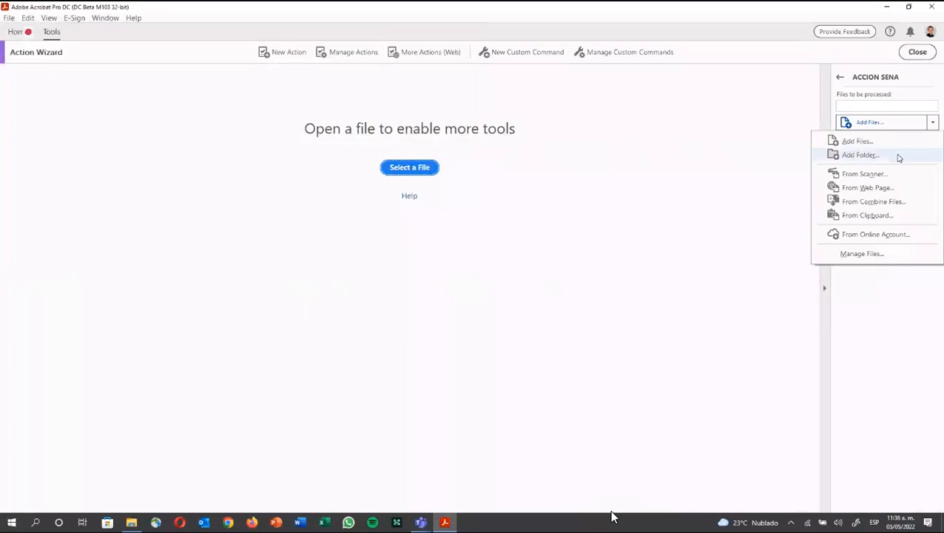
pyautogui.click(858, 140)
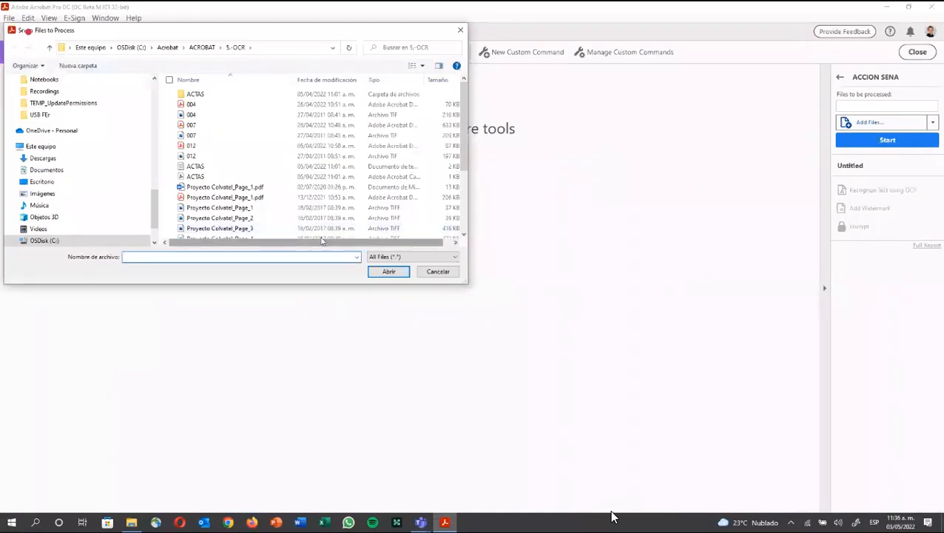
pyautogui.scroll(-3, 259, 166)
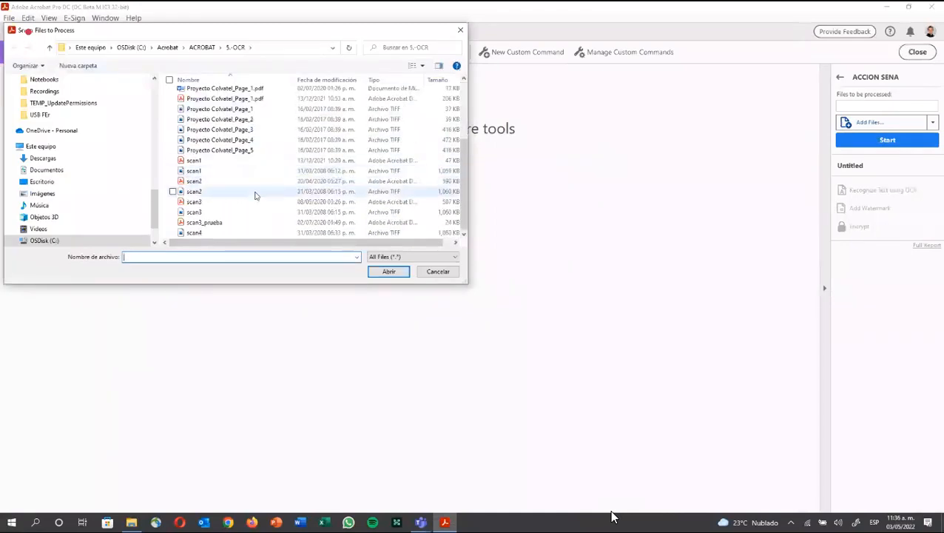
pyautogui.scroll(2, 255, 194)
pyautogui.scroll(2, 255, 195)
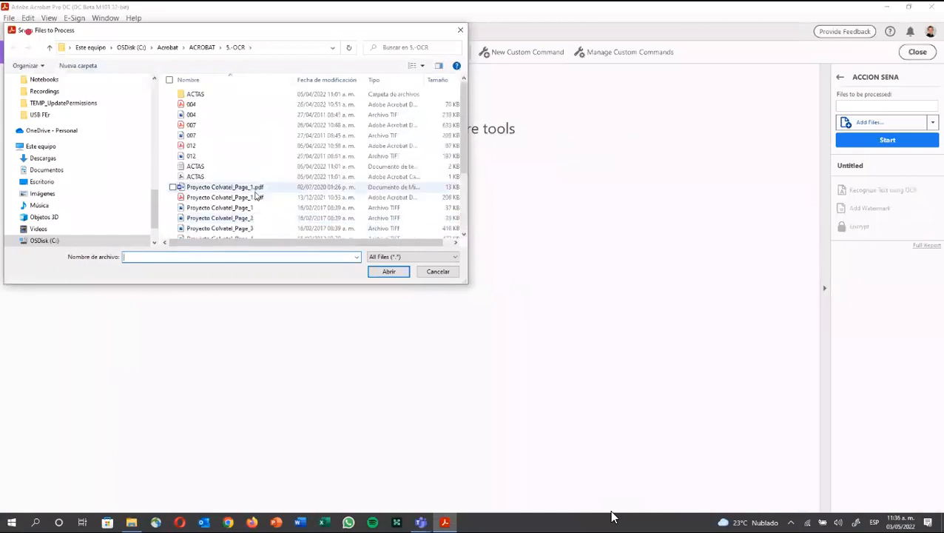
pyautogui.doubleClick(231, 117)
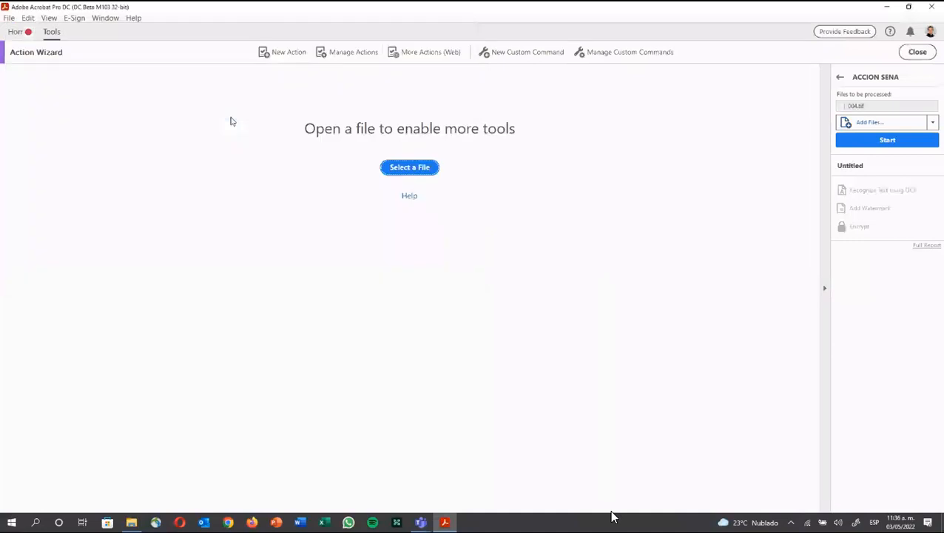
pyautogui.click(880, 140)
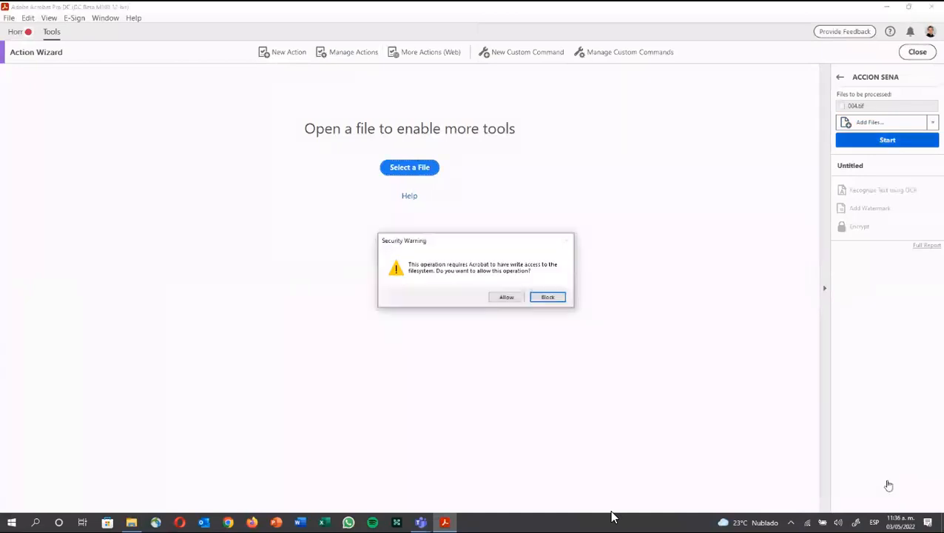
# Step: Let the action proceed and save the secured 004.pdf in 5.-OCR, replacing the existing file
pyautogui.click(513, 297)
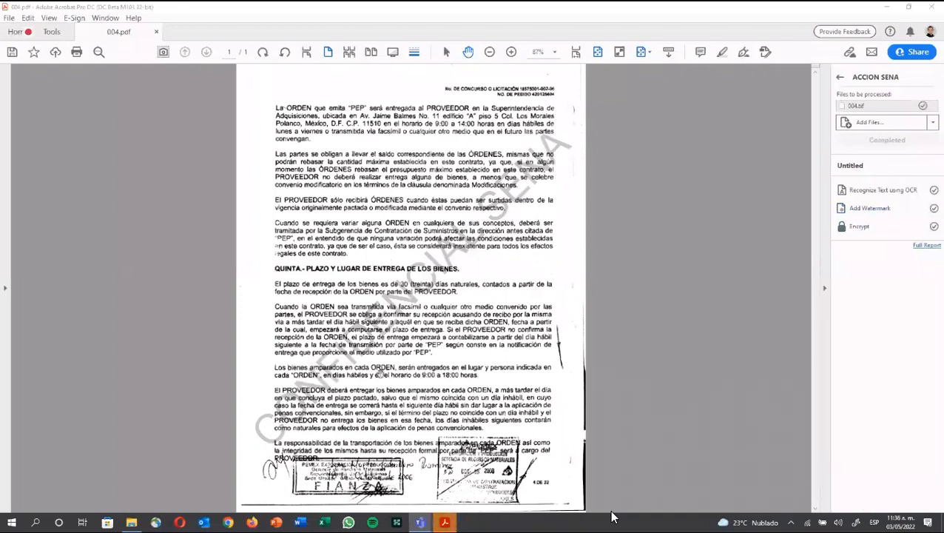
pyautogui.click(12, 52)
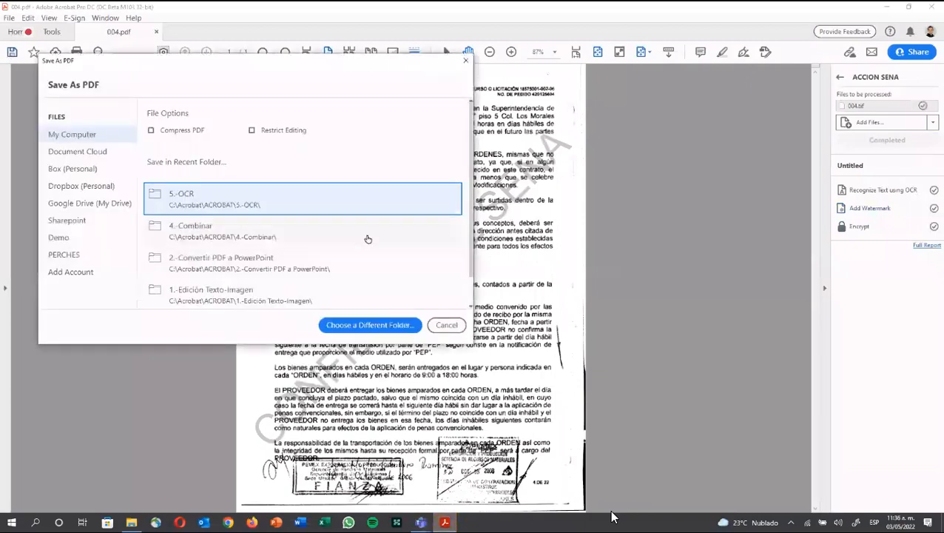
pyautogui.click(346, 211)
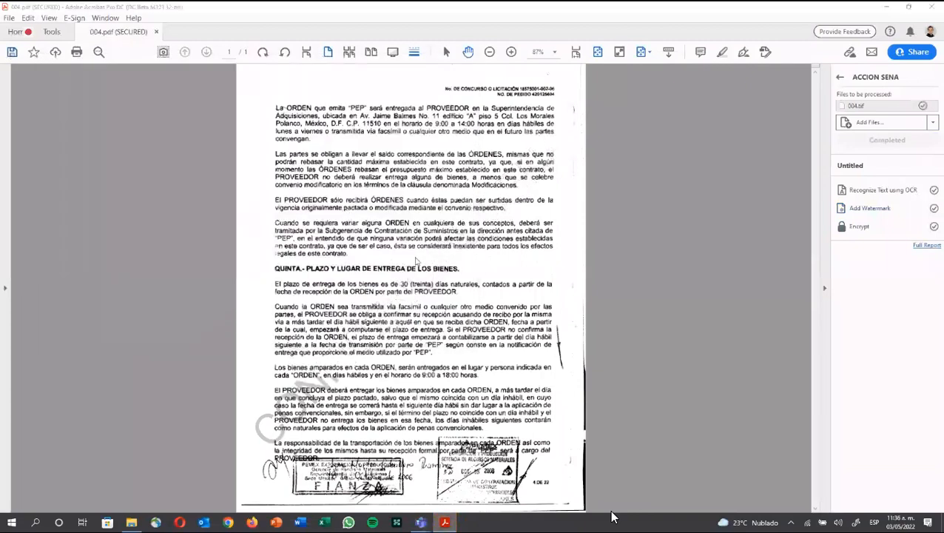
pyautogui.click(388, 288)
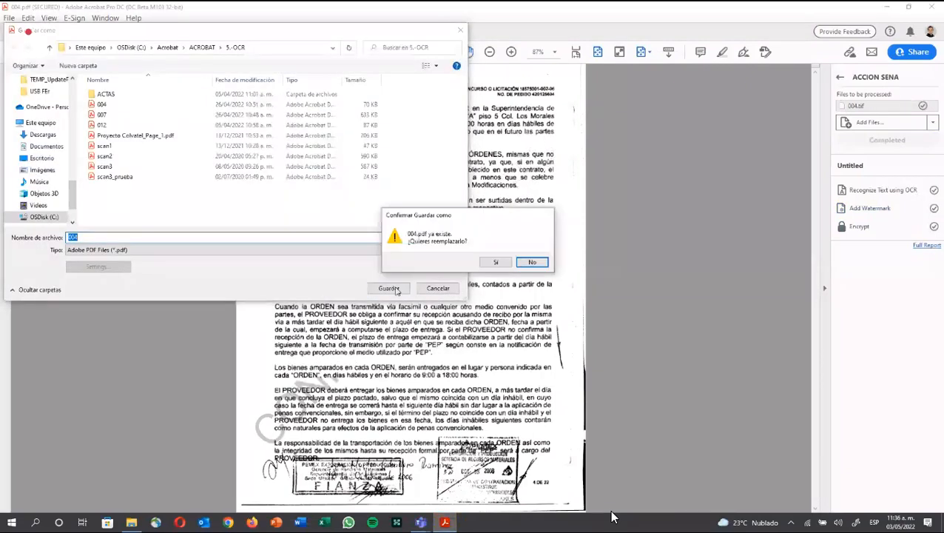
pyautogui.click(494, 262)
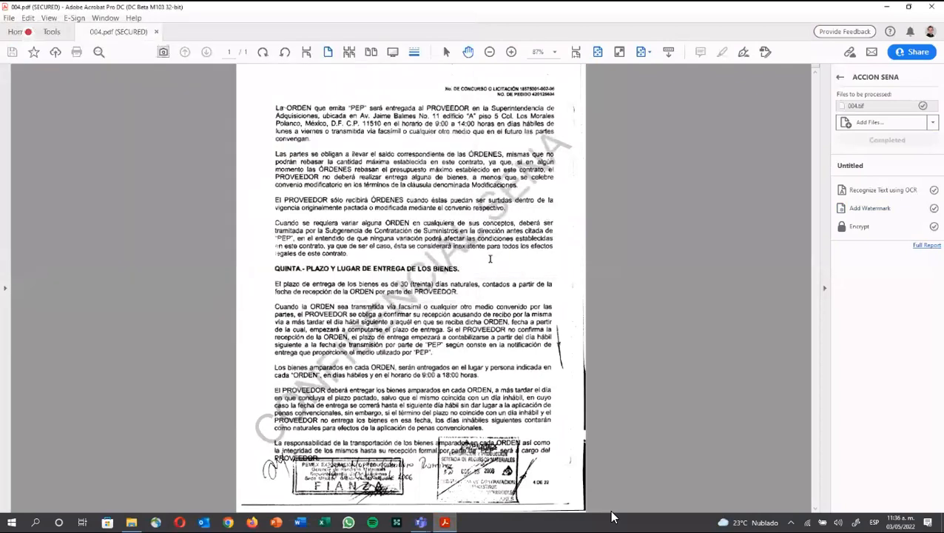
pyautogui.hotkey('ctrl', 'a')
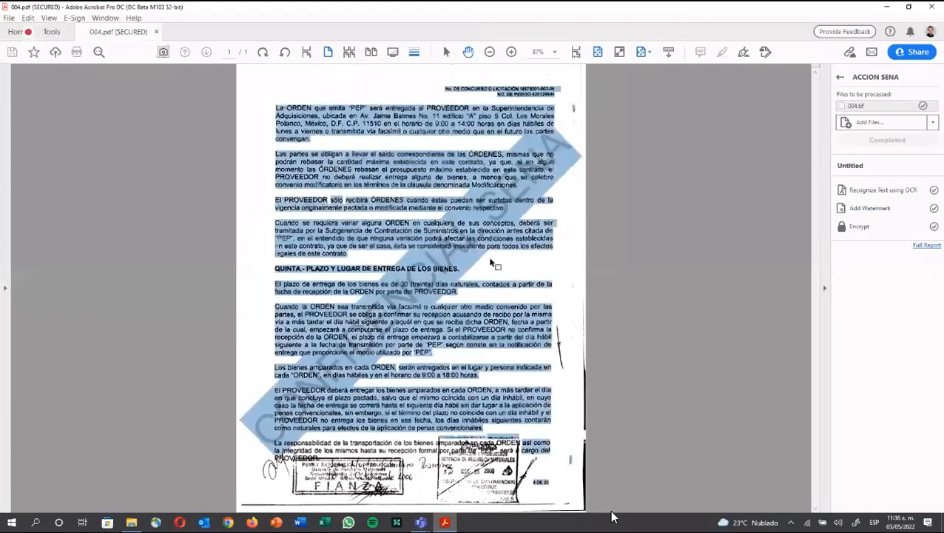
pyautogui.click(422, 310)
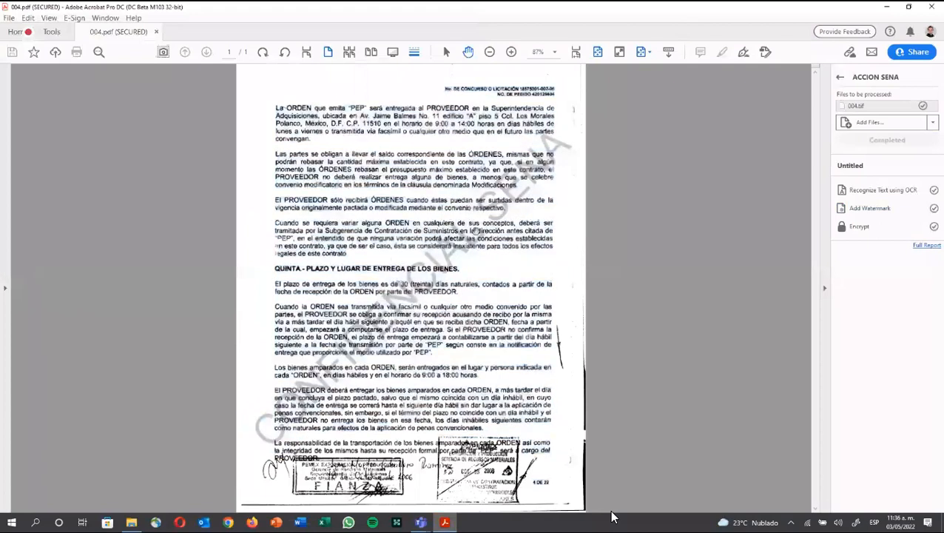
pyautogui.click(12, 19)
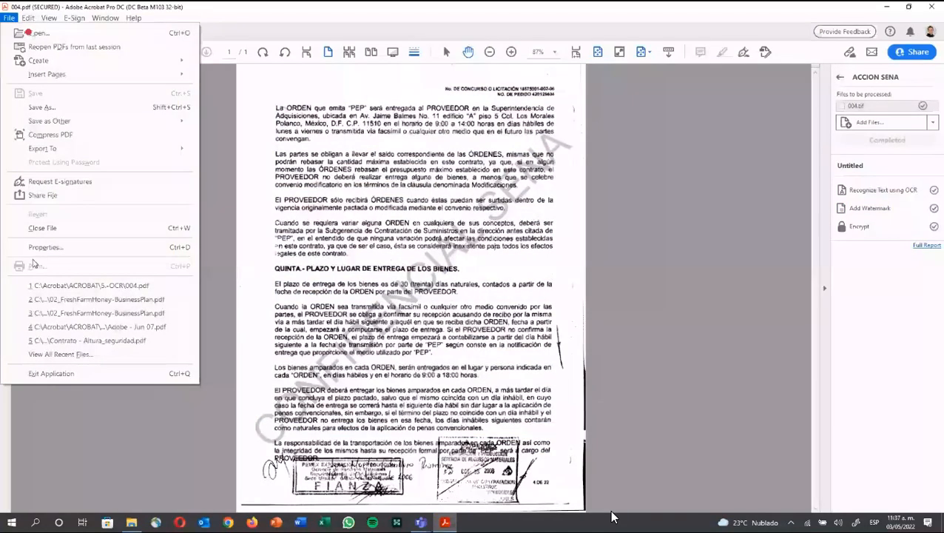
pyautogui.click(406, 238)
pyautogui.tripleClick(406, 238)
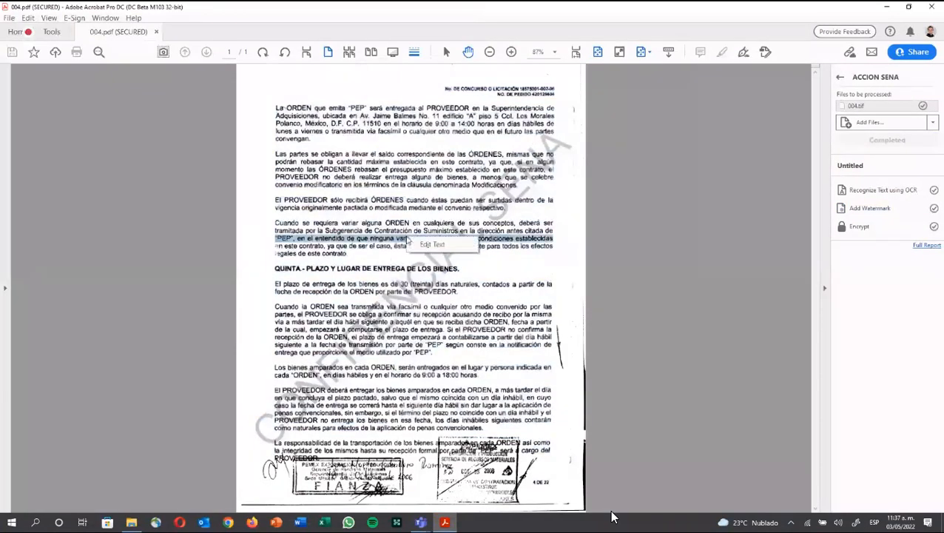
pyautogui.click(420, 245)
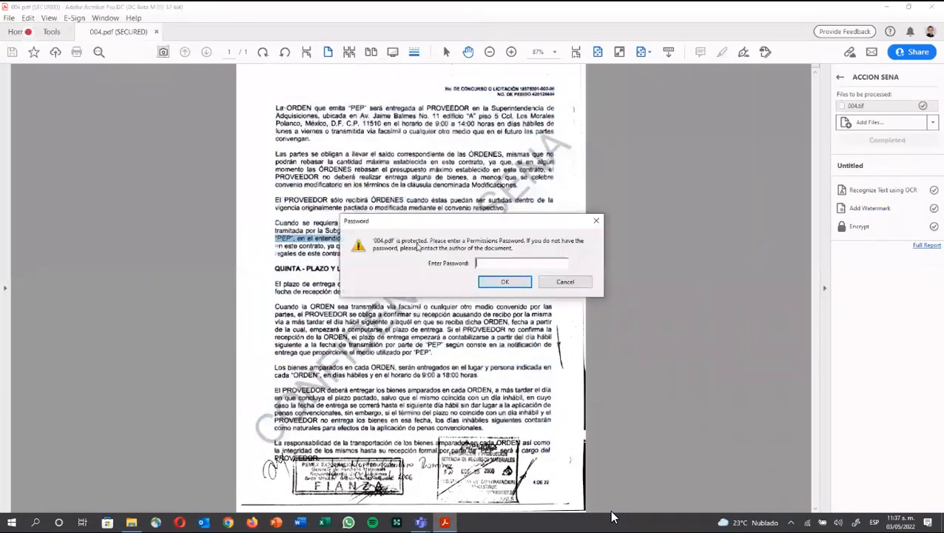
pyautogui.click(551, 285)
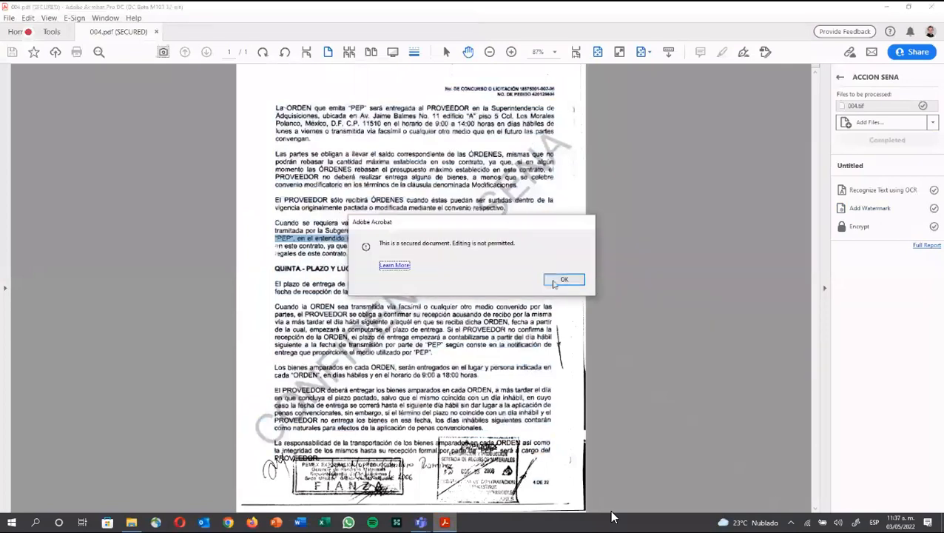
pyautogui.click(554, 282)
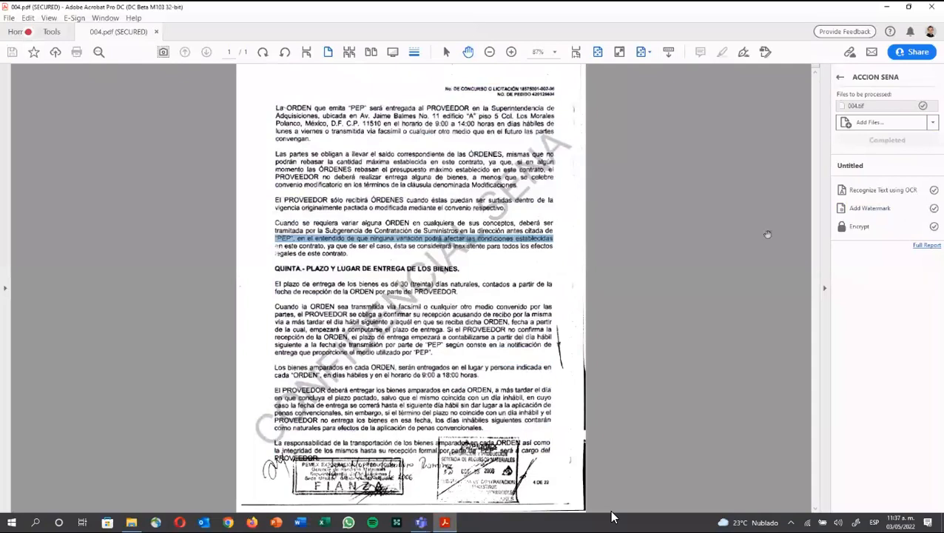
pyautogui.click(839, 77)
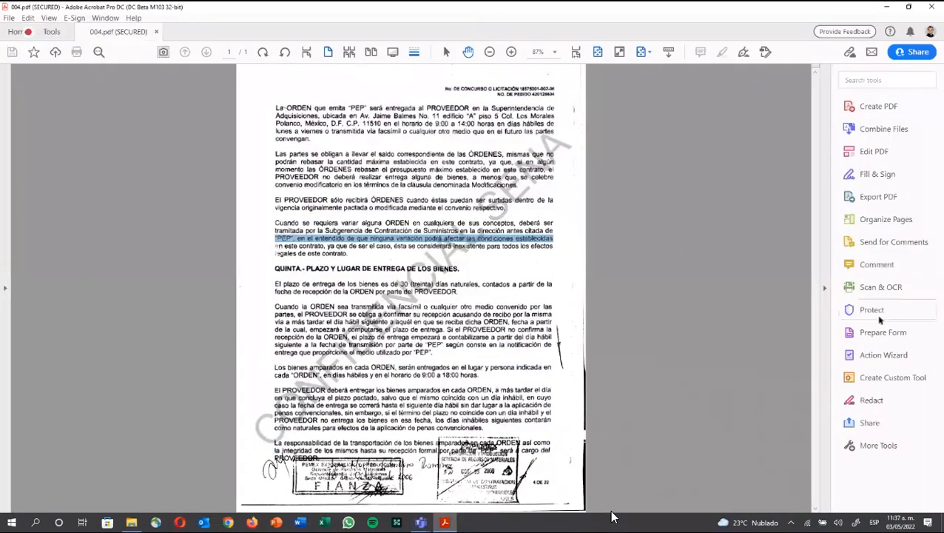
# Step: Start a new action, browse its Content and Pages tool categories, then cancel it
pyautogui.click(874, 356)
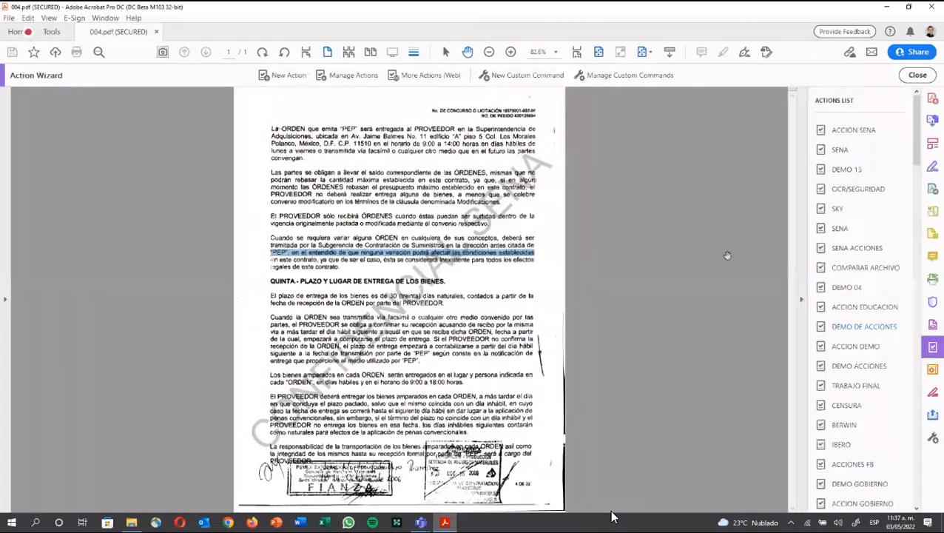
pyautogui.click(282, 76)
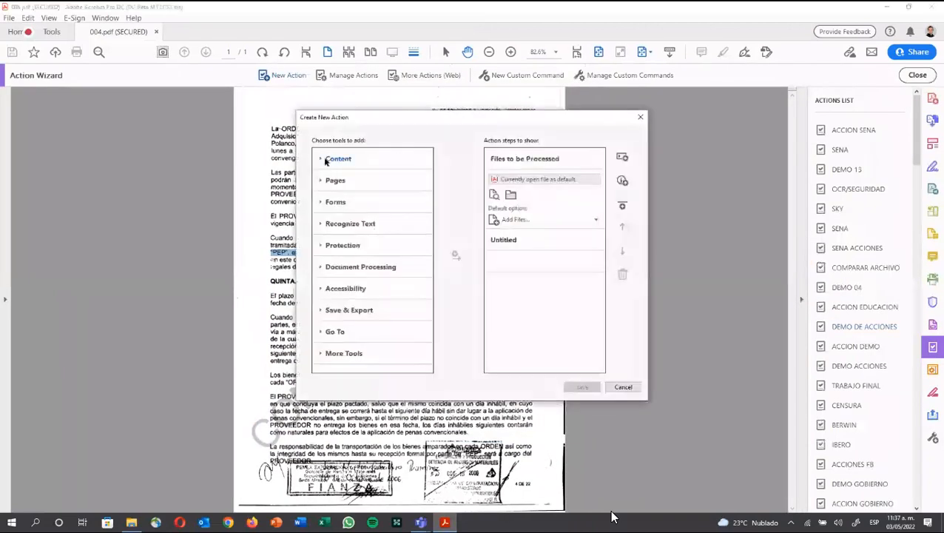
pyautogui.click(327, 161)
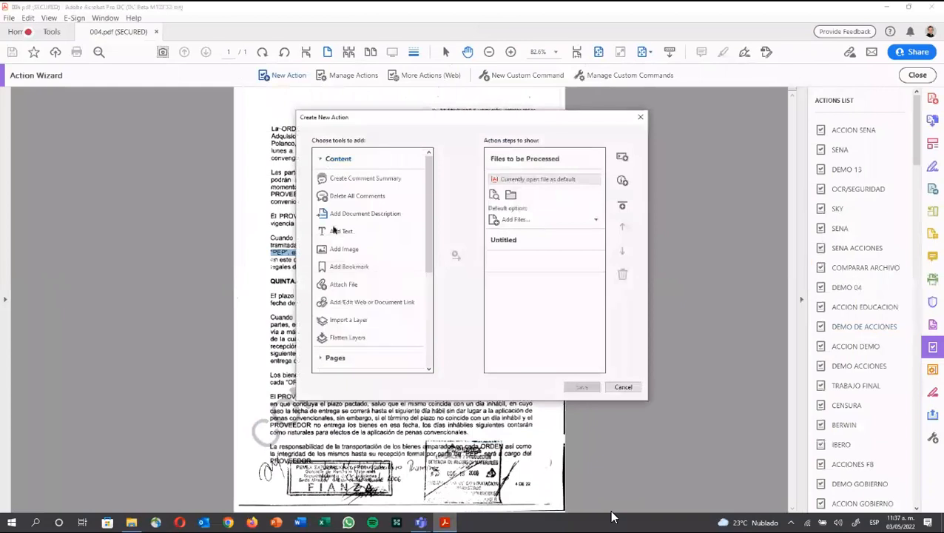
pyautogui.click(326, 158)
pyautogui.click(327, 182)
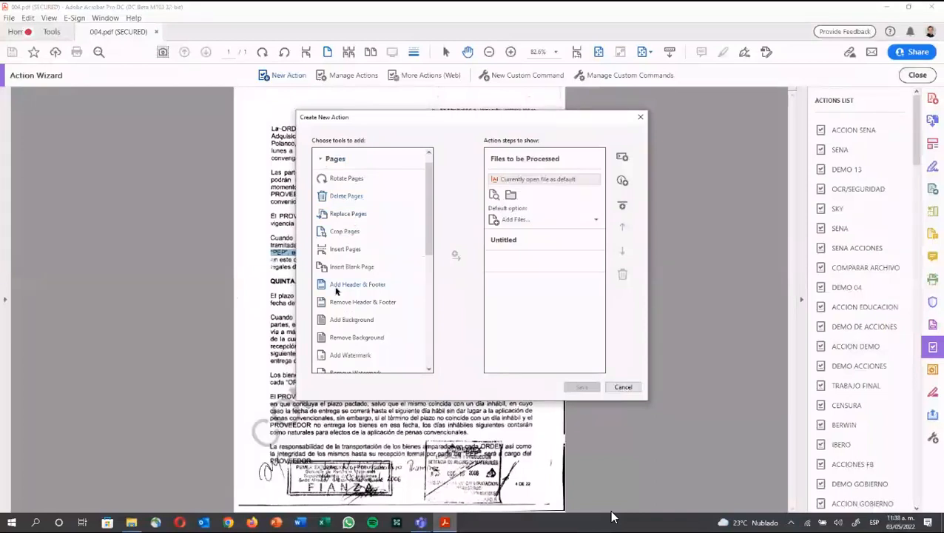
pyautogui.scroll(-1, 336, 292)
pyautogui.scroll(-1, 336, 292)
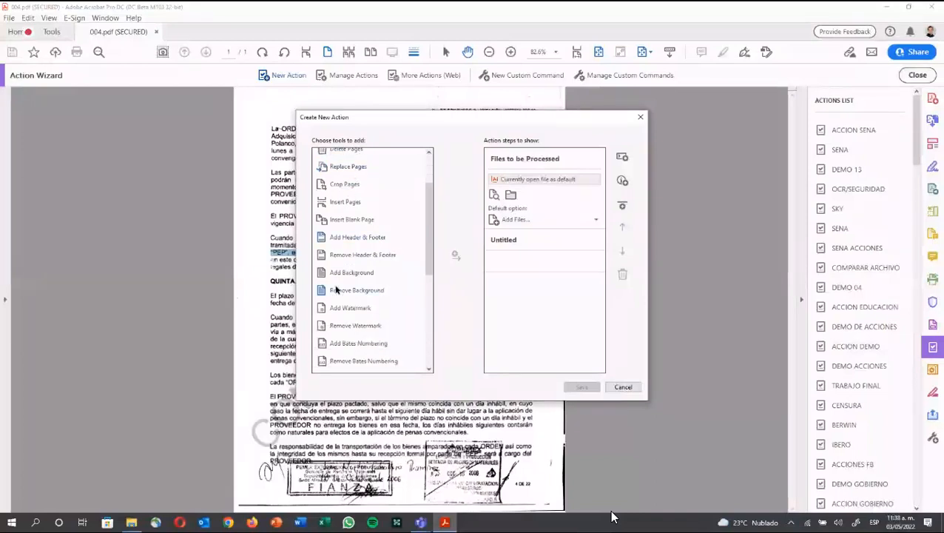
pyautogui.scroll(-1, 345, 279)
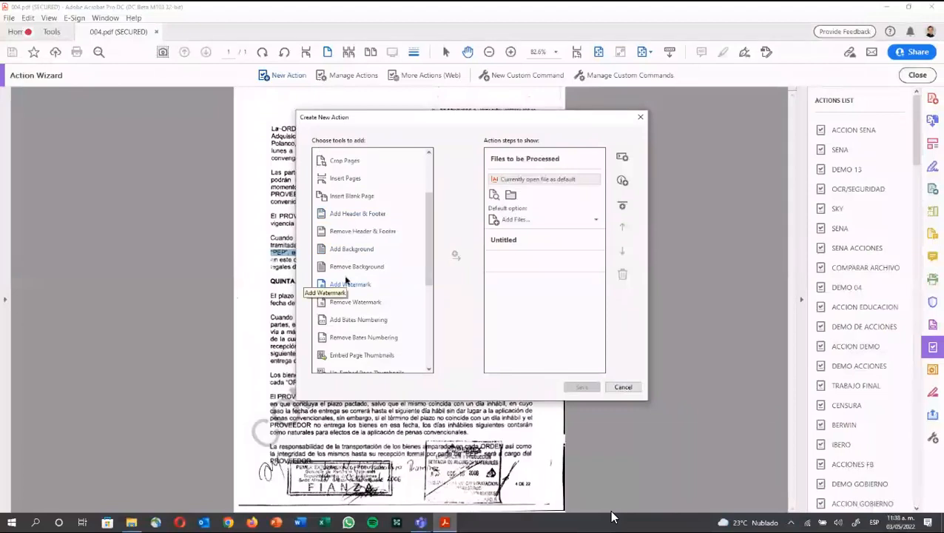
pyautogui.scroll(2, 333, 175)
pyautogui.scroll(2, 332, 175)
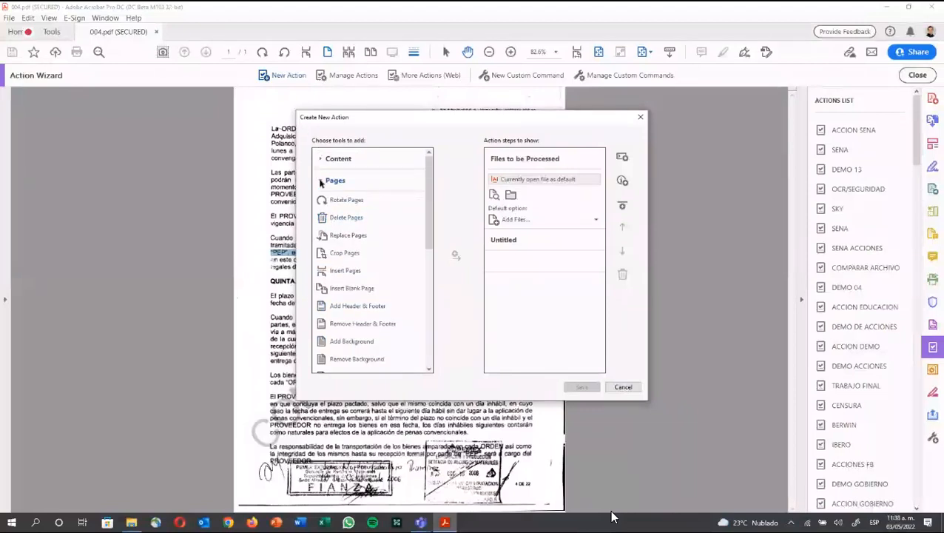
pyautogui.click(322, 182)
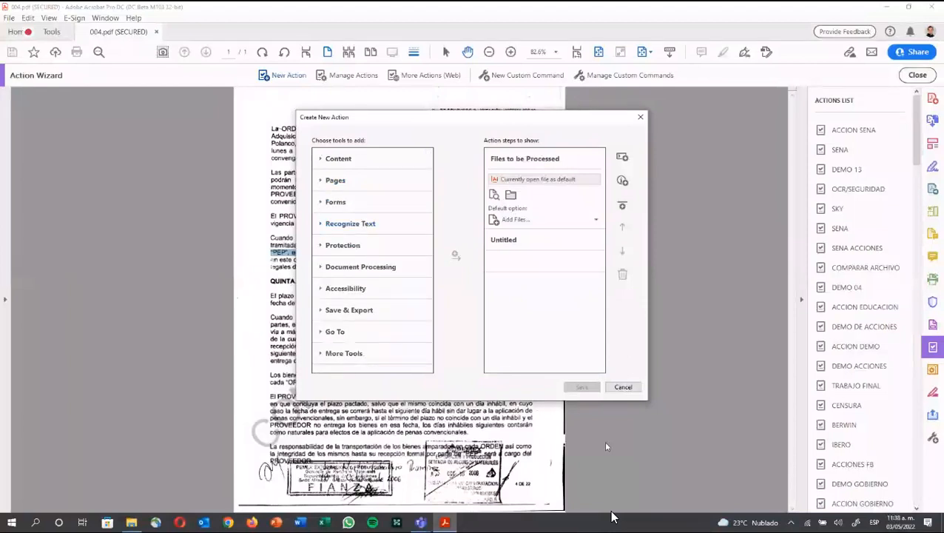
pyautogui.click(616, 389)
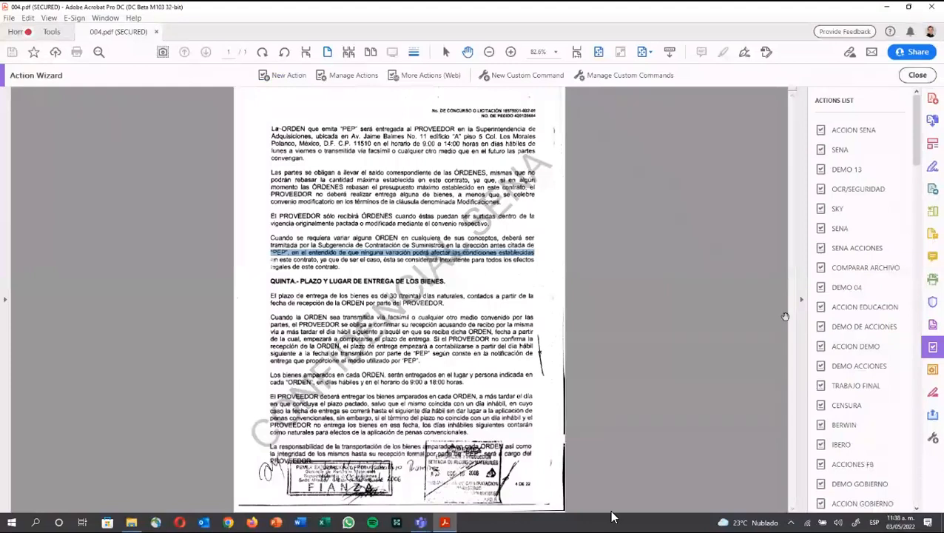
# Step: Export ACCION SENA from Manage Actions as a .sequ file into 5.-OCR
pyautogui.click(345, 77)
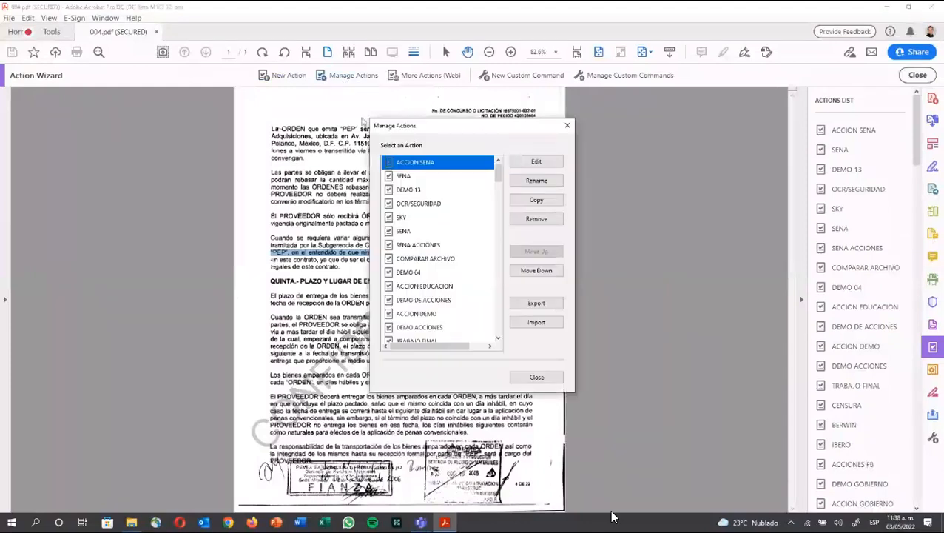
pyautogui.click(534, 303)
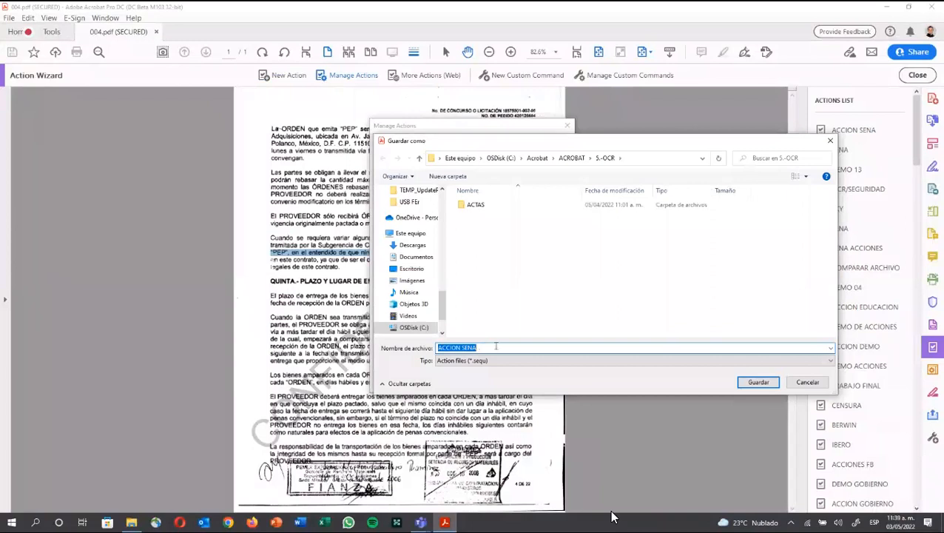
pyautogui.click(759, 382)
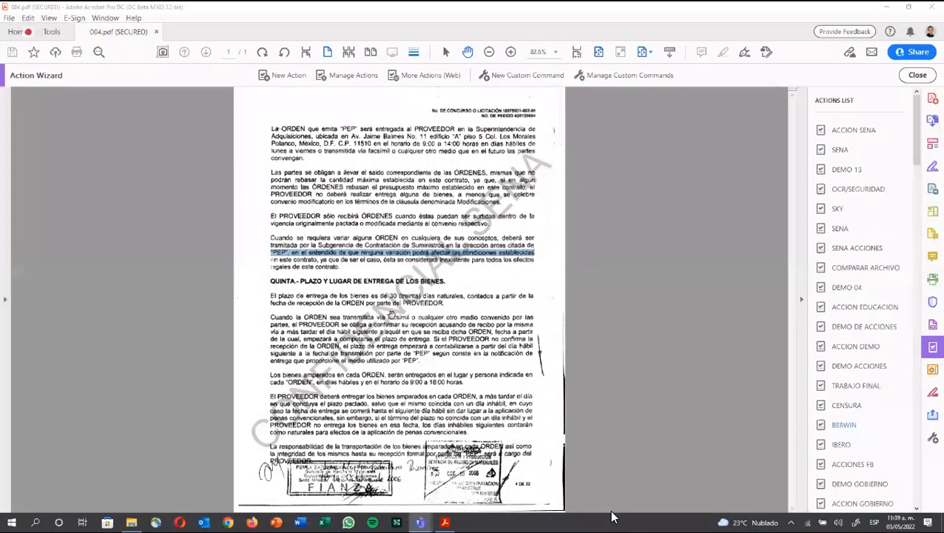
# Step: Open Combine Files into a Single PDF, check the supported file formats, and cancel adding files
pyautogui.click(9, 17)
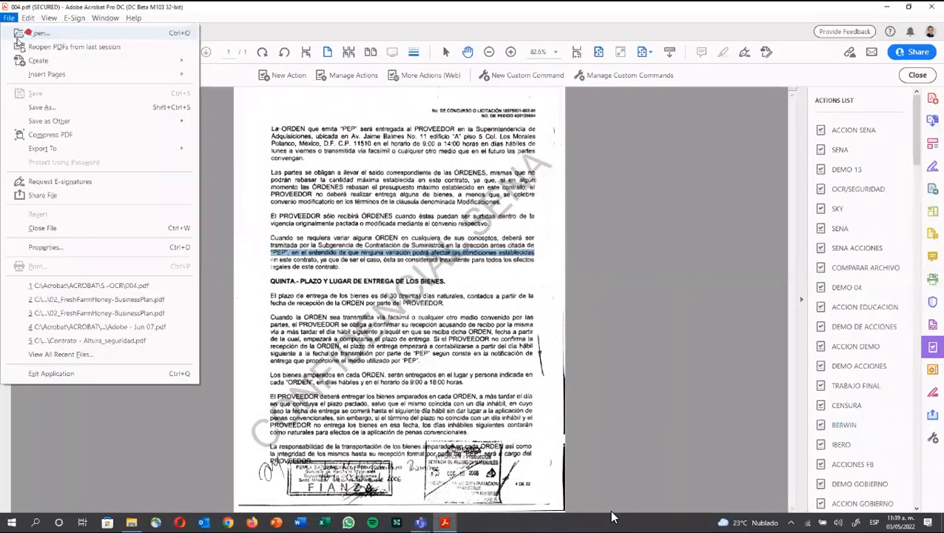
pyautogui.moveTo(44, 60)
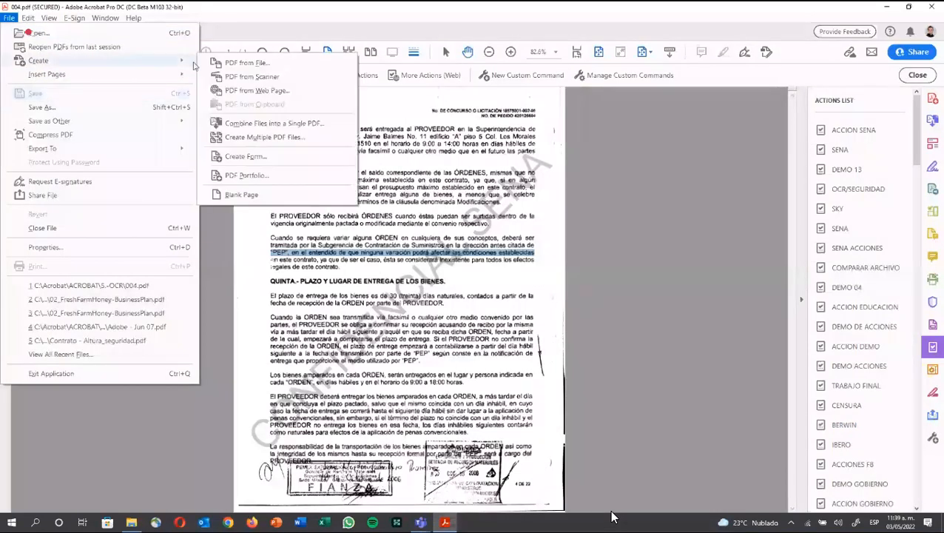
pyautogui.click(244, 125)
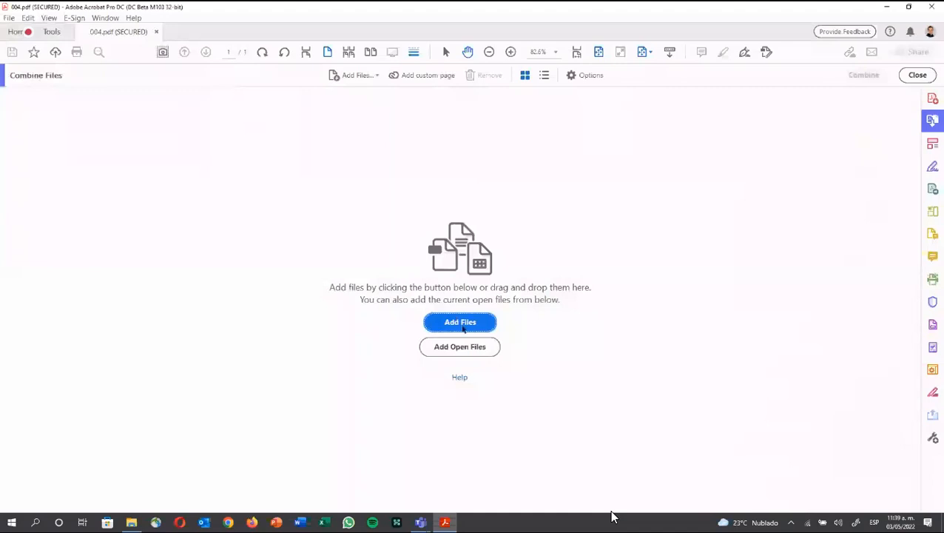
pyautogui.click(463, 326)
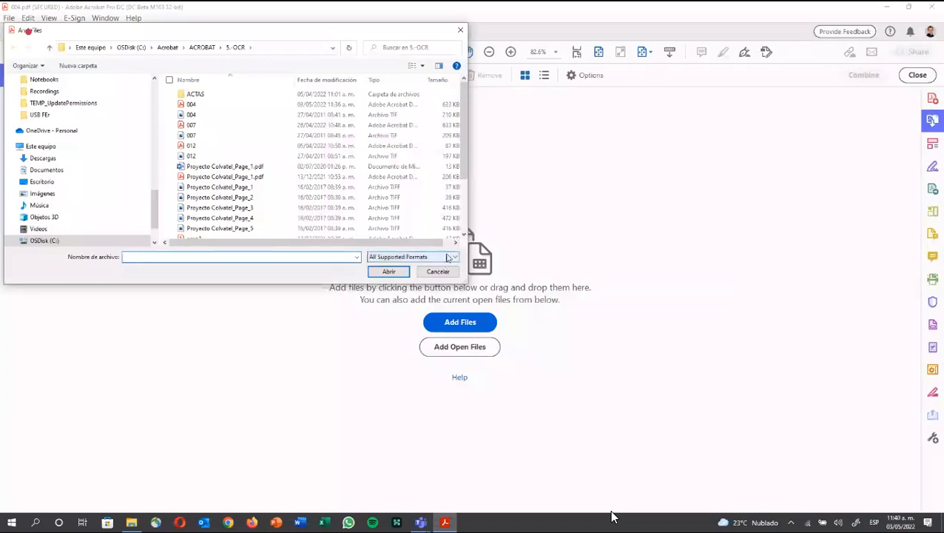
pyautogui.click(447, 258)
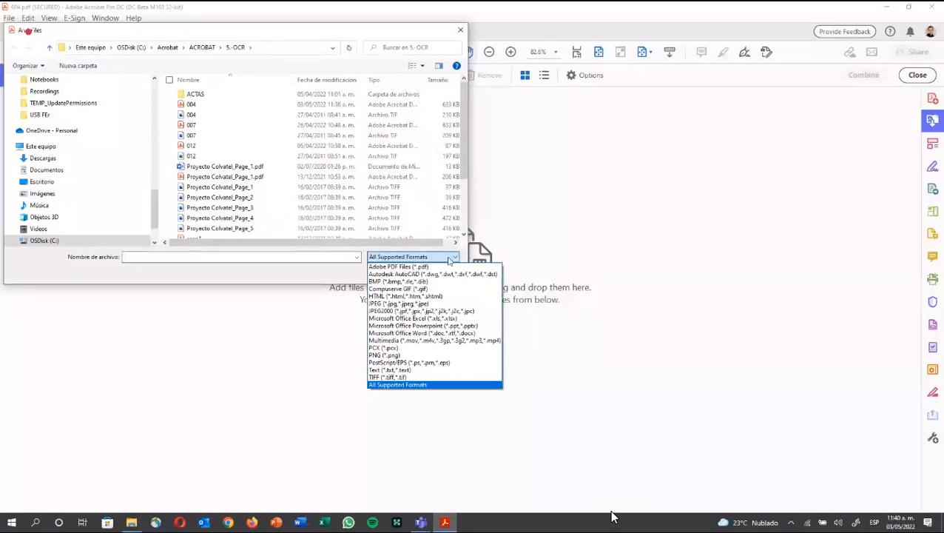
pyautogui.click(324, 349)
pyautogui.click(436, 272)
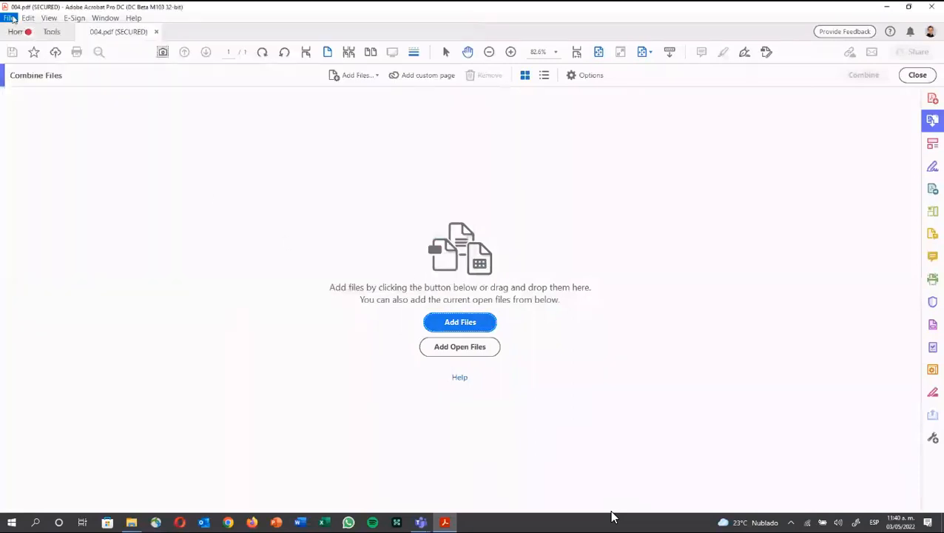
# Step: Open Combine Files into a Single PDF from the File menu, then leave it right away
pyautogui.hotkey('alt', 'f')
pyautogui.moveTo(73, 65)
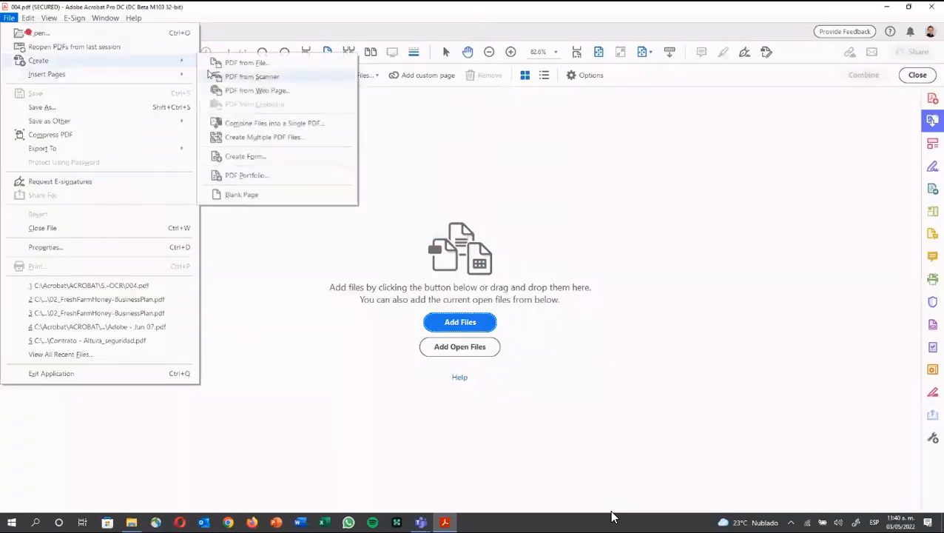
pyautogui.click(248, 124)
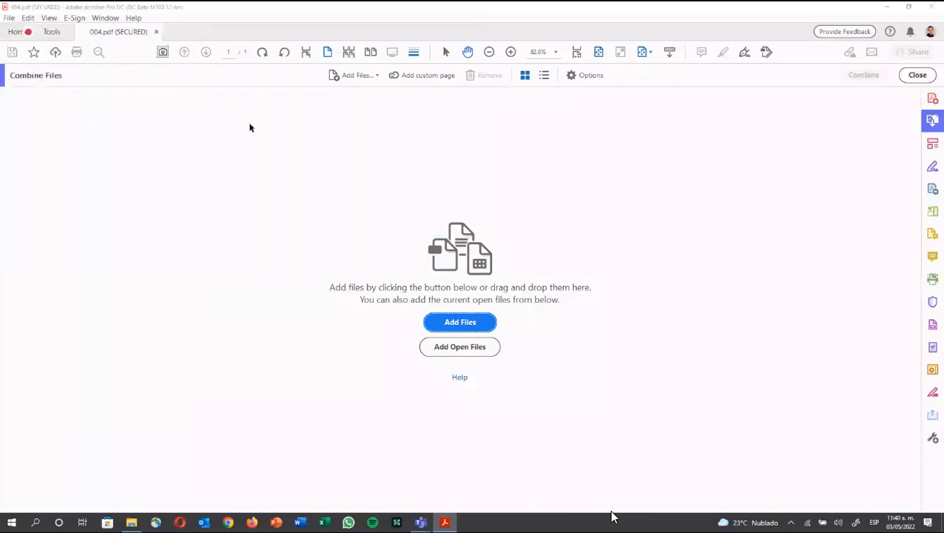
pyautogui.click(937, 77)
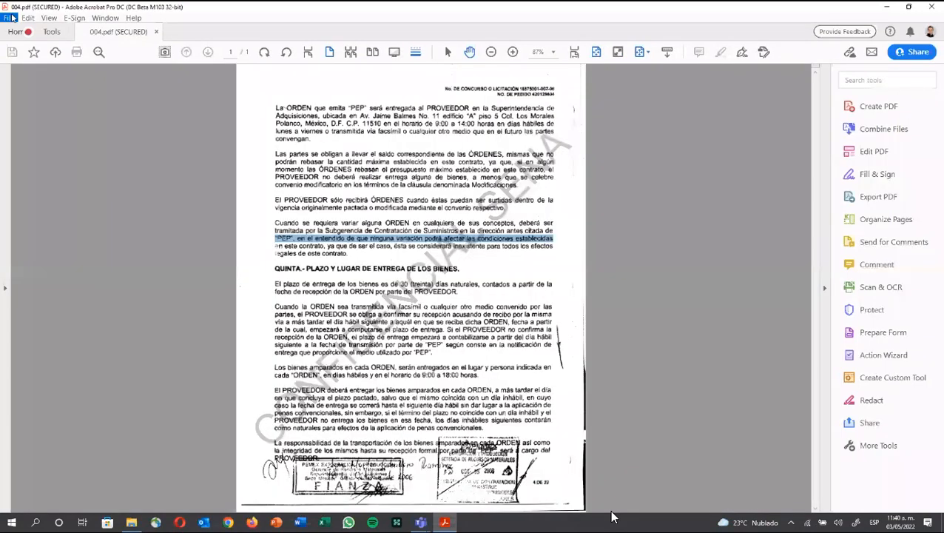
# Step: Reopen Combine Files, check Add Files' All Supported Formats list, cancel, and close the tool
pyautogui.click(11, 18)
pyautogui.moveTo(36, 60)
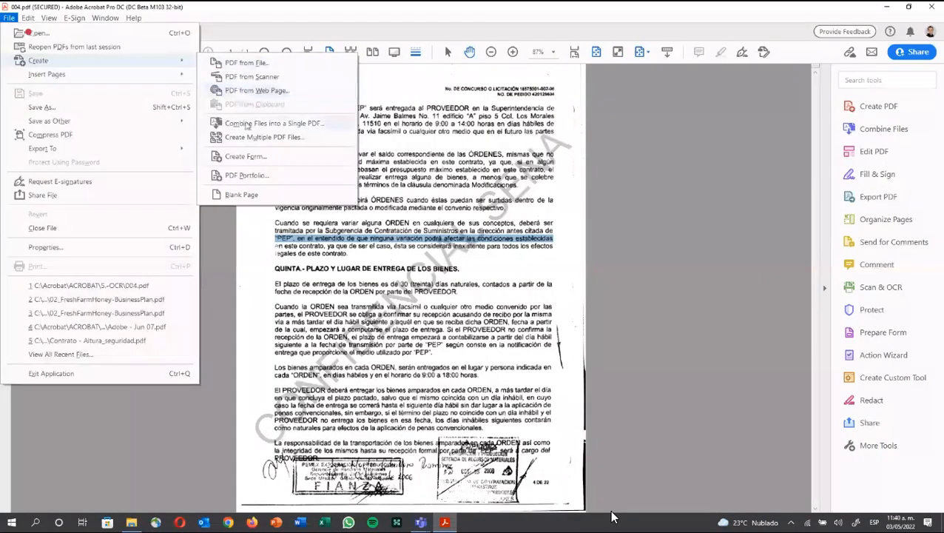
pyautogui.click(246, 124)
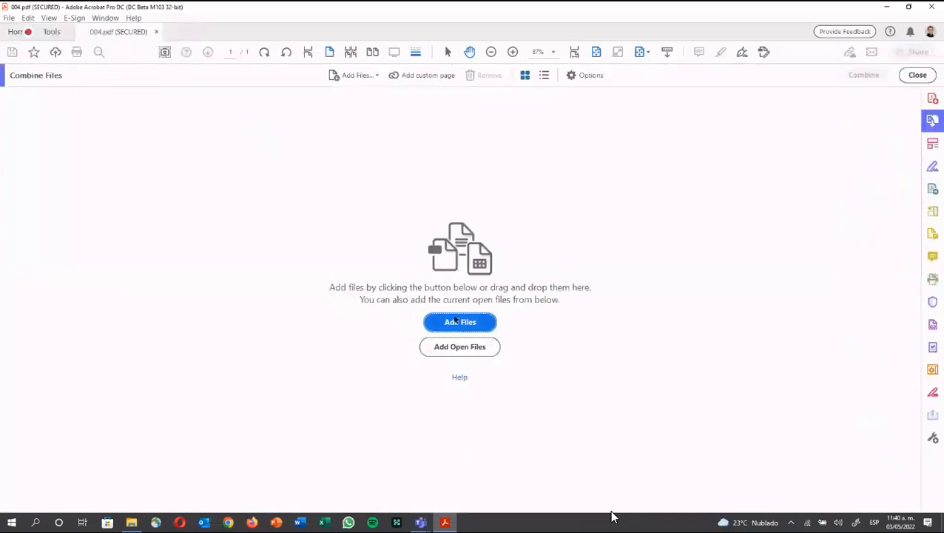
pyautogui.click(458, 321)
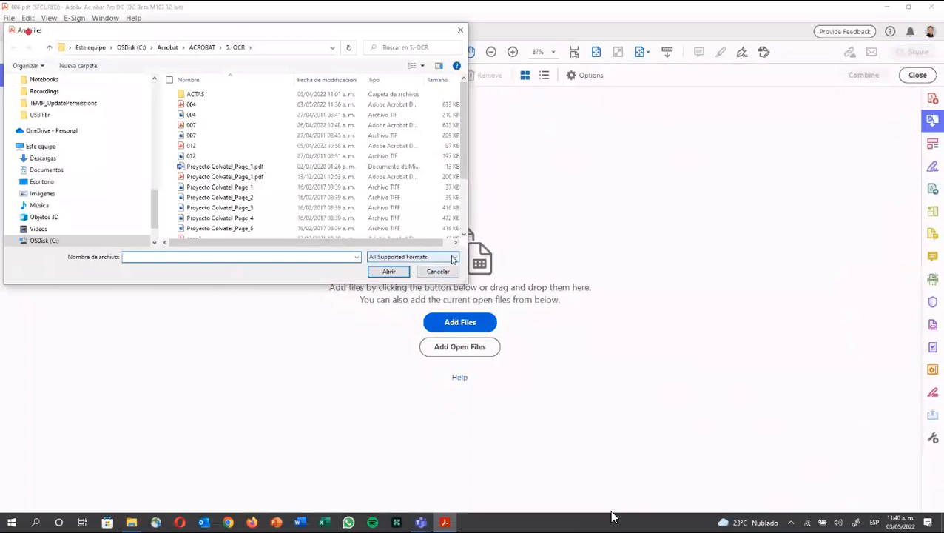
pyautogui.click(454, 258)
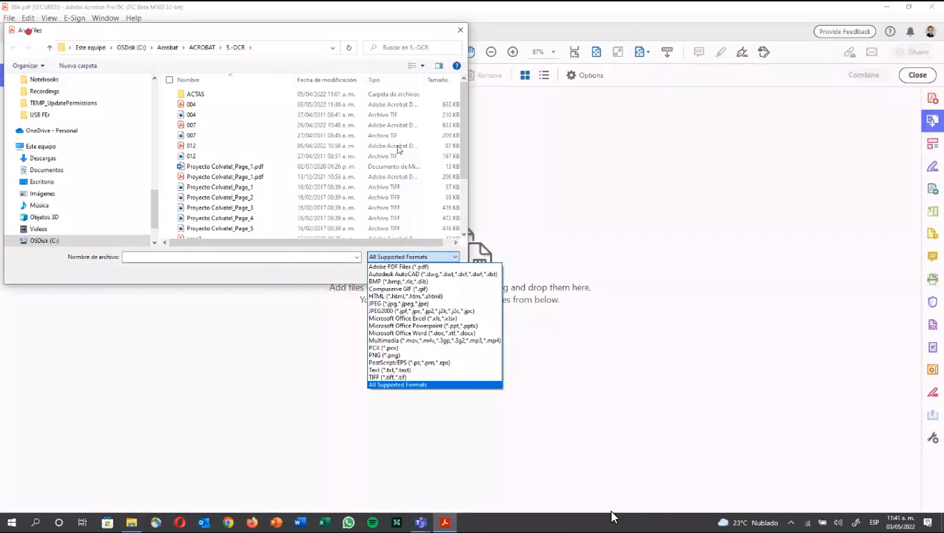
pyautogui.click(433, 257)
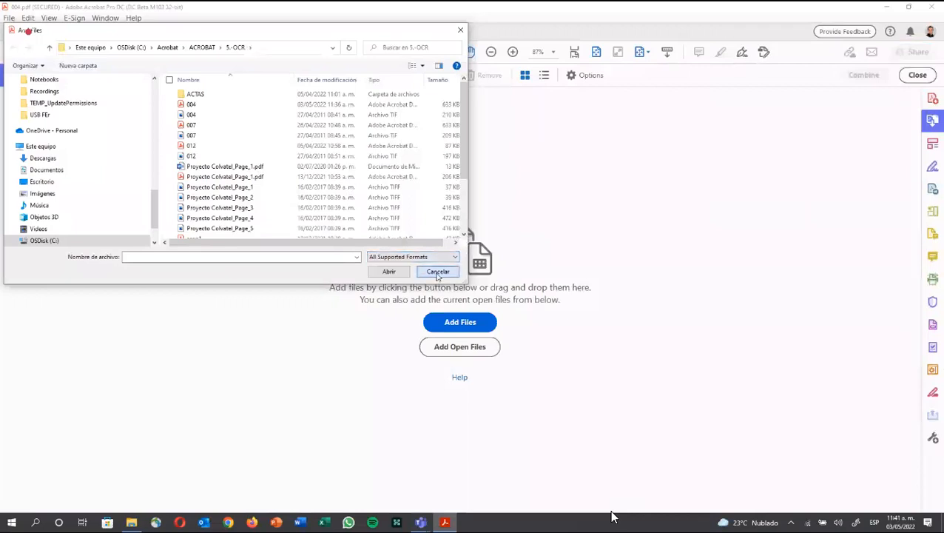
pyautogui.click(438, 271)
pyautogui.click(909, 80)
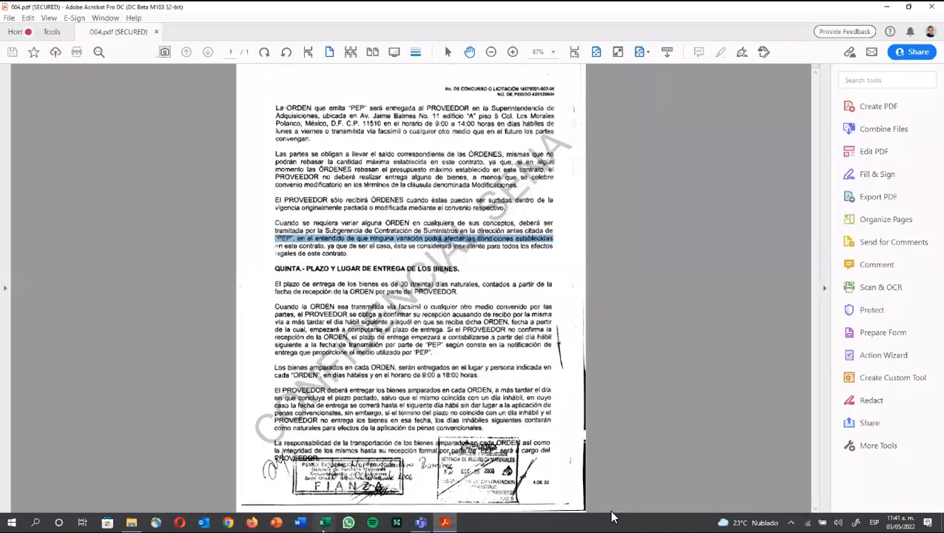
# Step: Launch Excel maximized, then open facility_budget from ACROBAT > 4.-Combinar in File Explorer
pyautogui.click(326, 523)
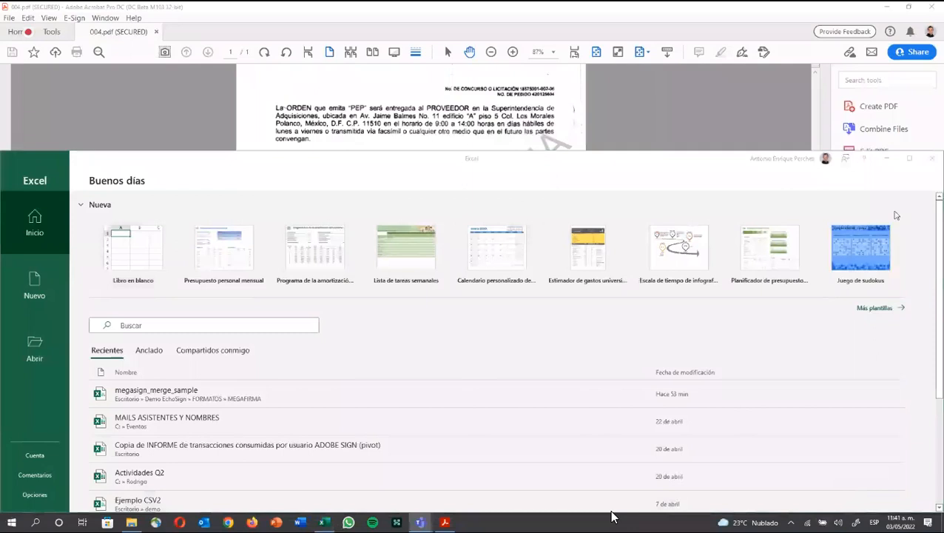
pyautogui.click(909, 159)
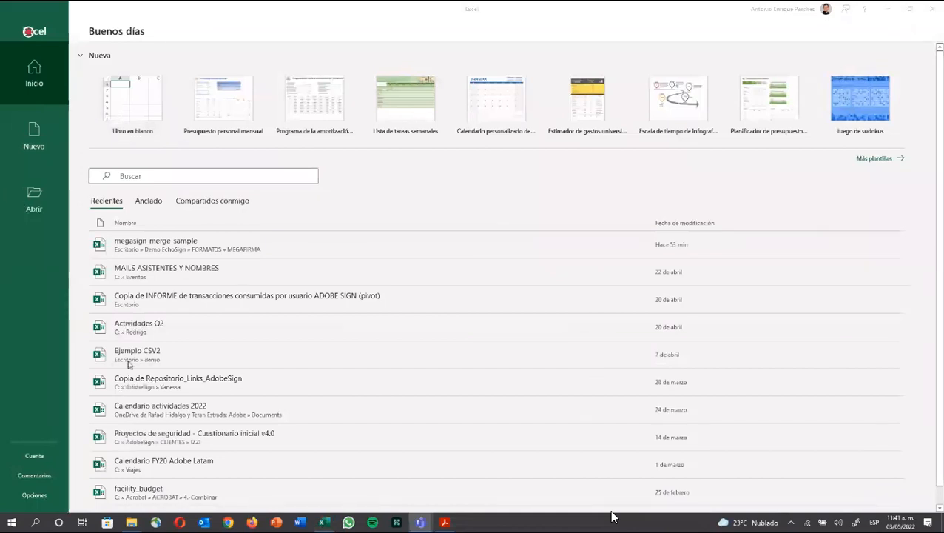
pyautogui.click(131, 522)
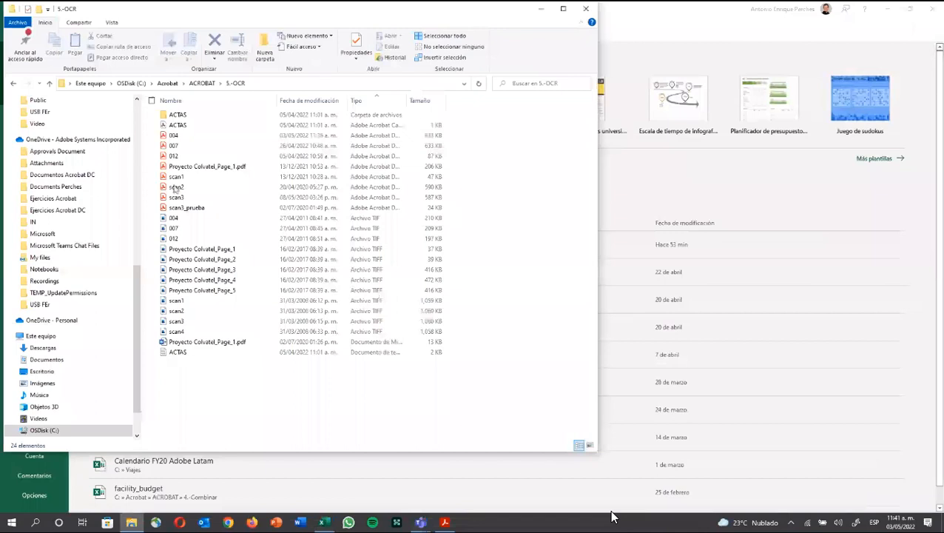
pyautogui.click(202, 84)
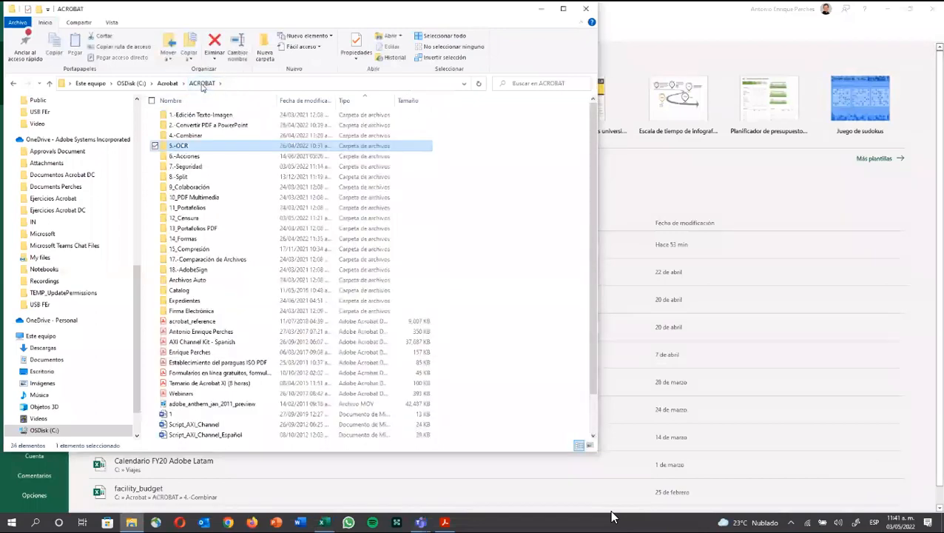
pyautogui.doubleClick(193, 138)
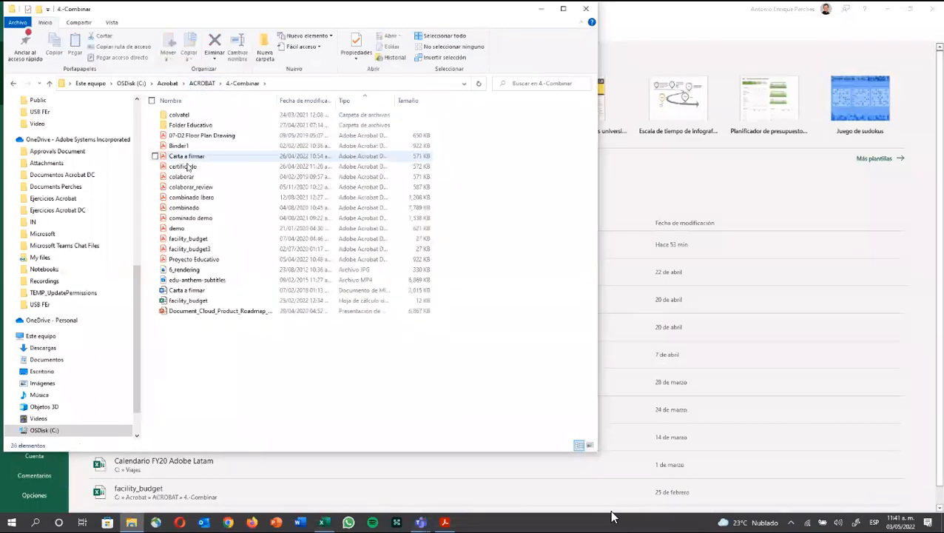
pyautogui.click(189, 300)
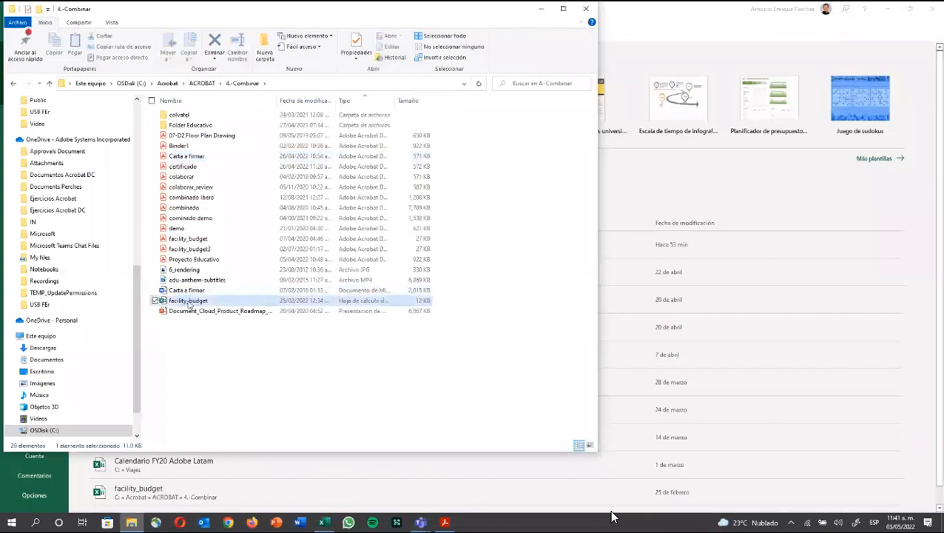
pyautogui.press('Return')
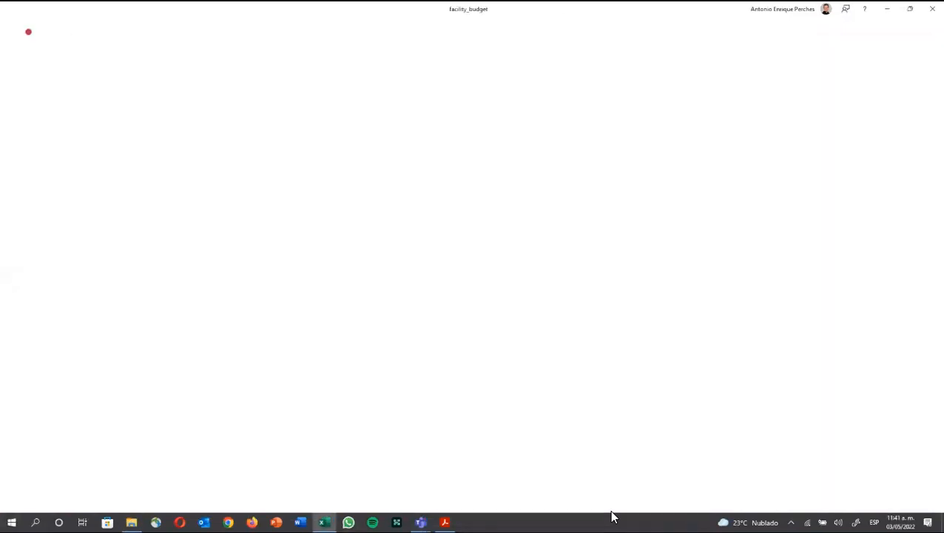
pyautogui.scroll(6, 205, 322)
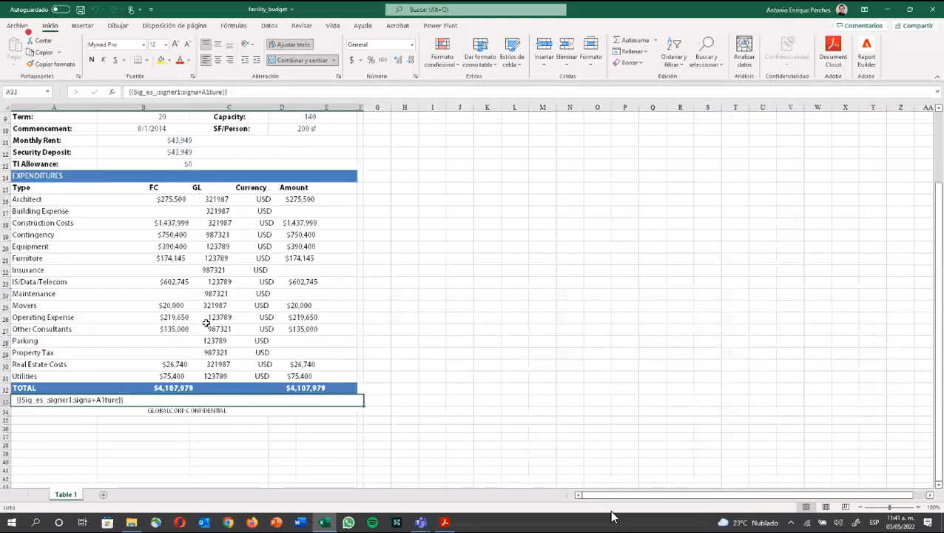
pyautogui.click(398, 25)
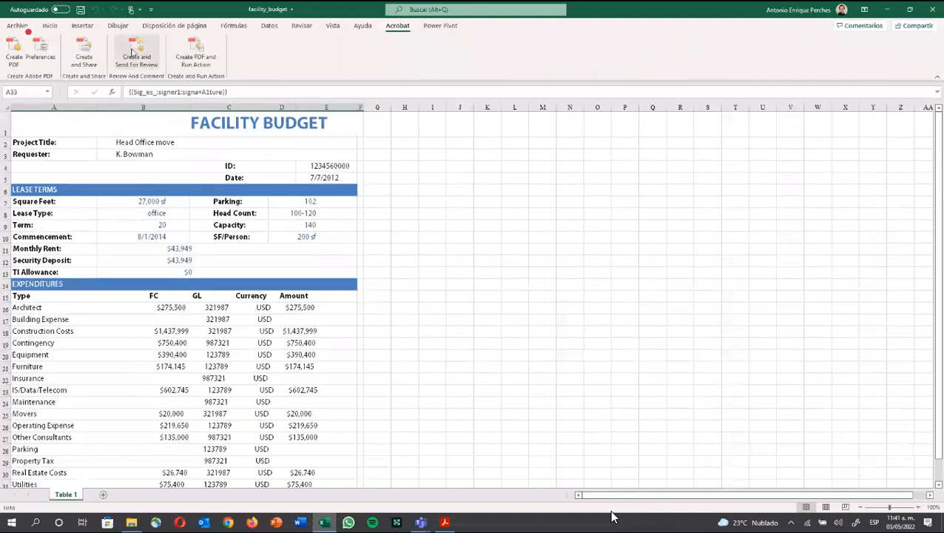
pyautogui.click(24, 47)
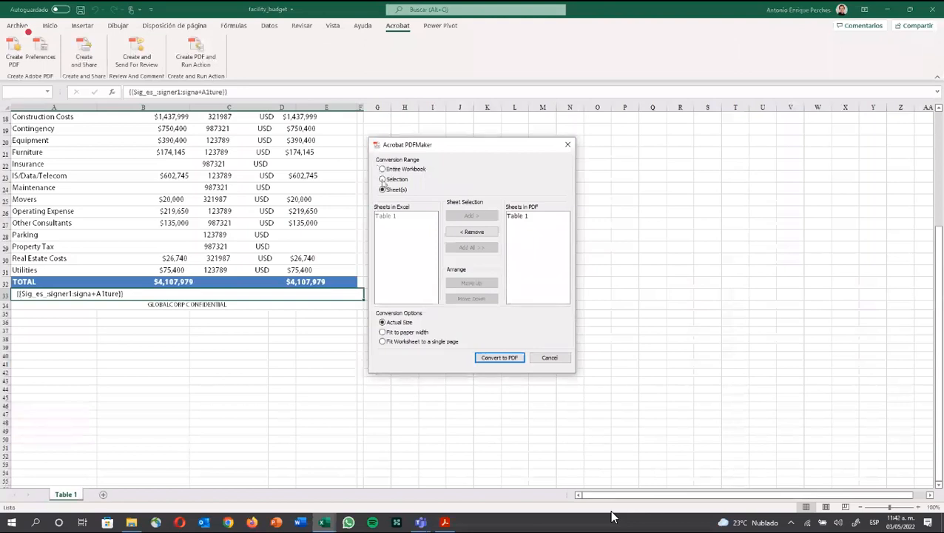
pyautogui.click(394, 171)
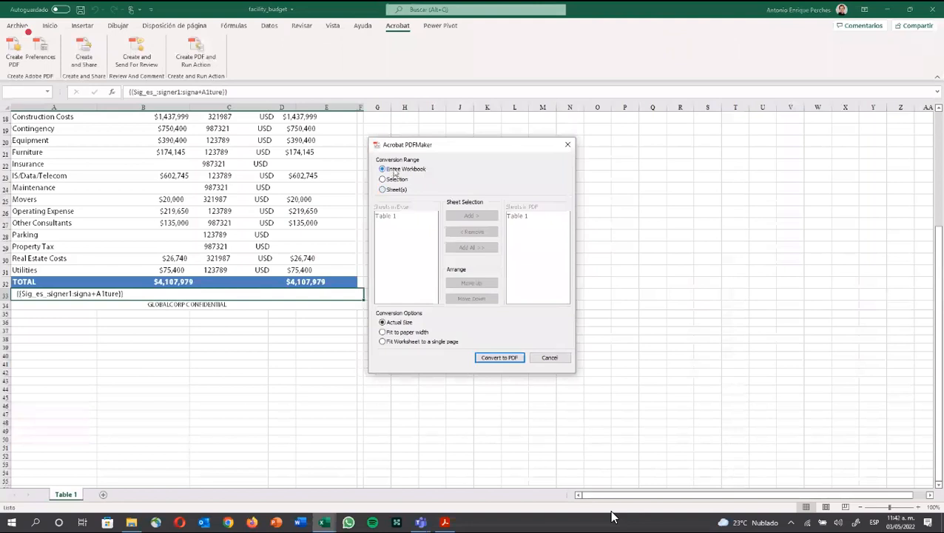
pyautogui.click(393, 180)
pyautogui.click(392, 190)
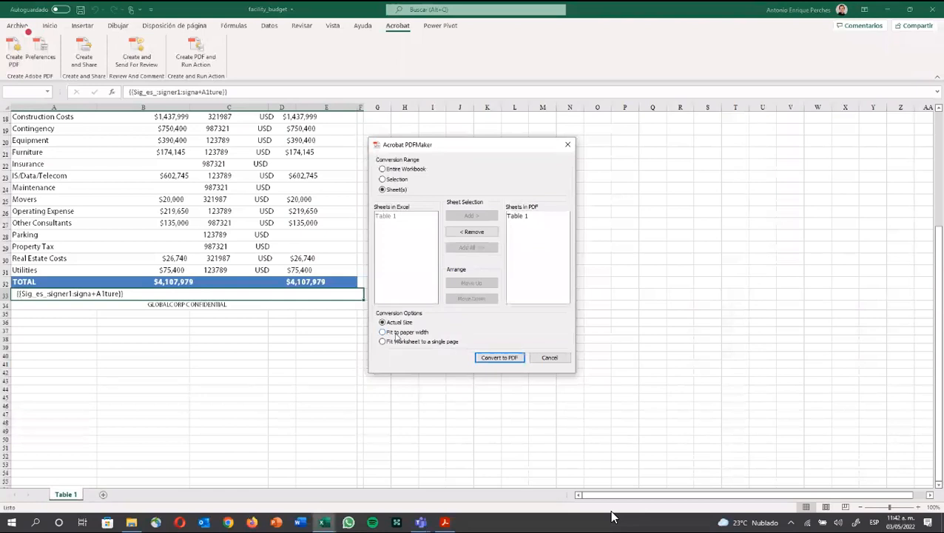
pyautogui.click(474, 358)
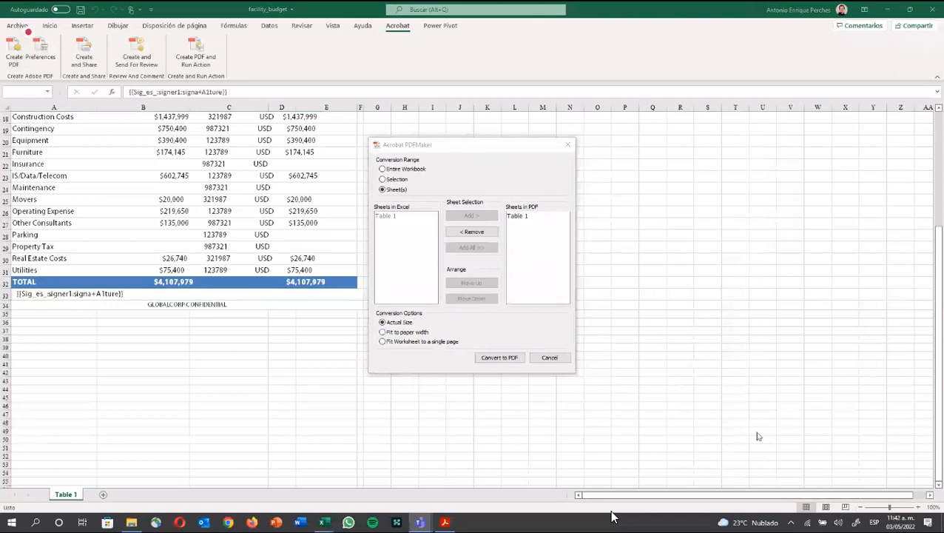
pyautogui.click(391, 185)
pyautogui.click(392, 180)
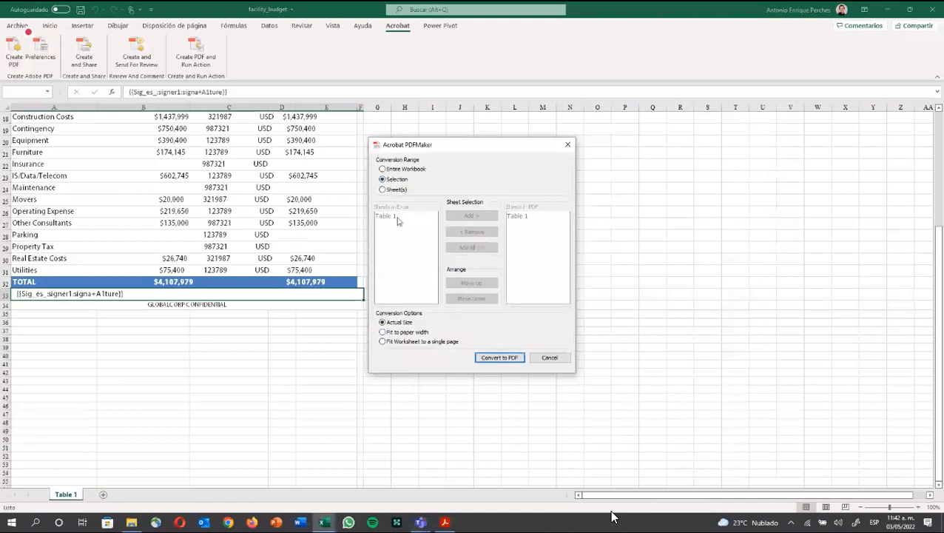
pyautogui.click(551, 358)
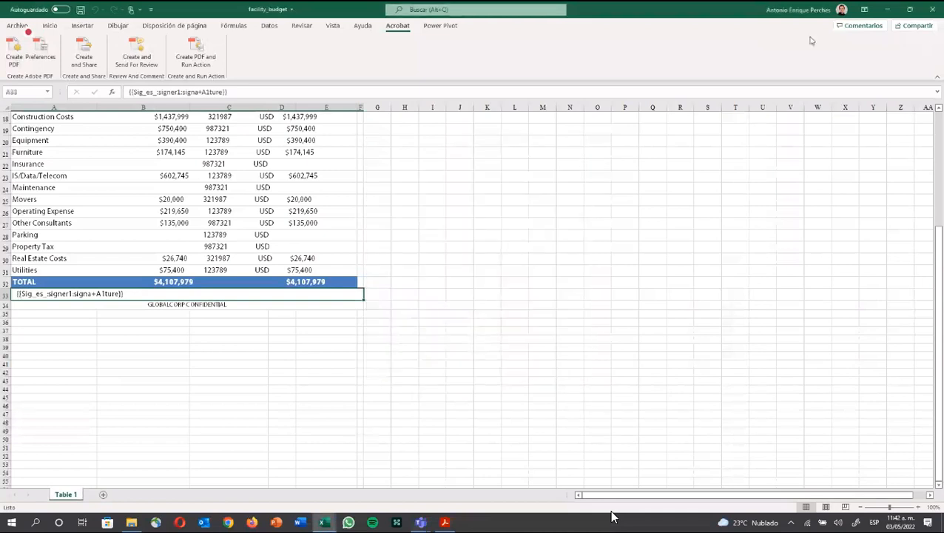
pyautogui.click(930, 9)
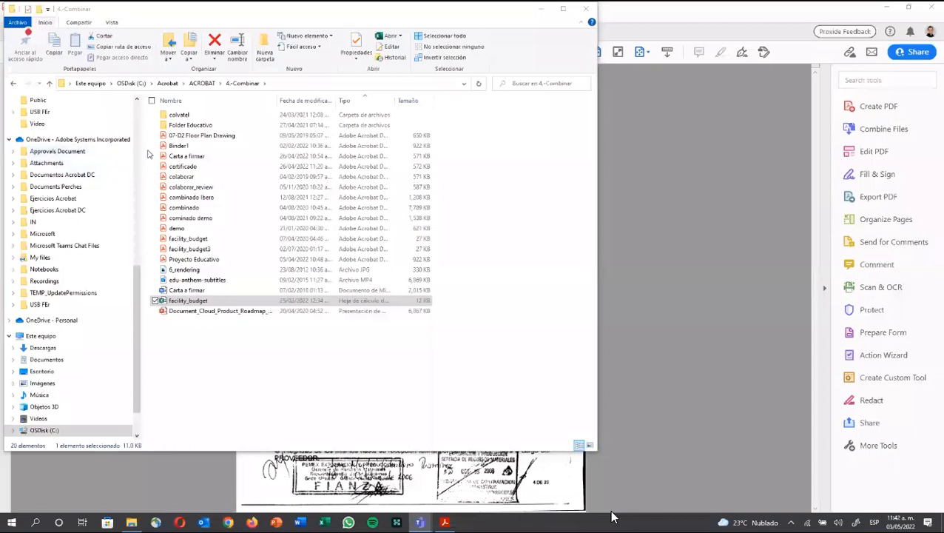
# Step: Return to Acrobat and close the 004.pdf document
pyautogui.click(202, 83)
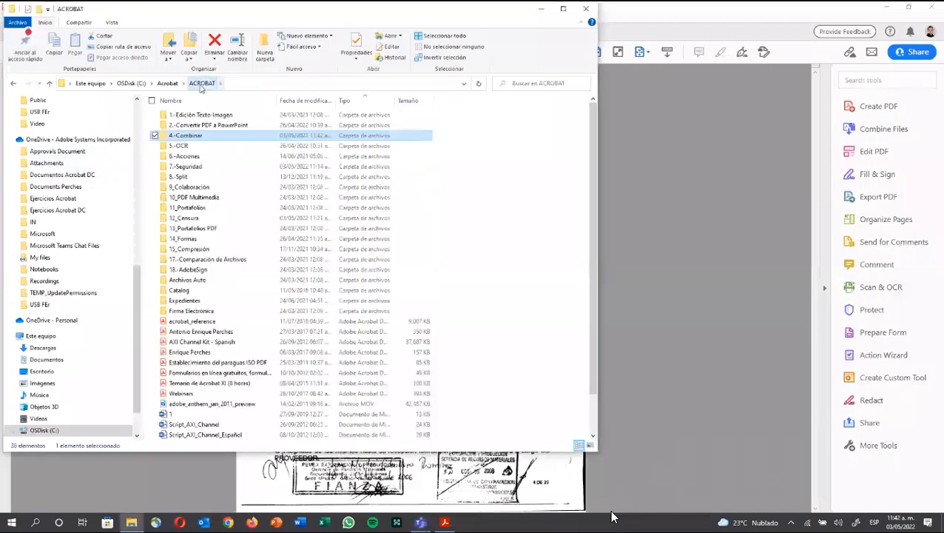
pyautogui.hotkey('alt', 'Tab')
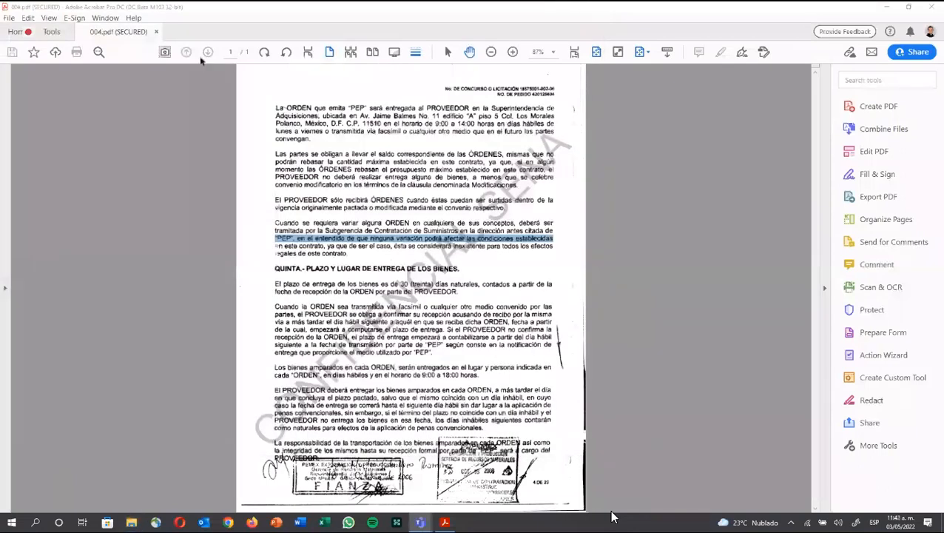
pyautogui.click(156, 31)
# Step: Open facility_budget.pdf from ACROBAT > 4.-Combinar through File > Create PDF
pyautogui.click(9, 18)
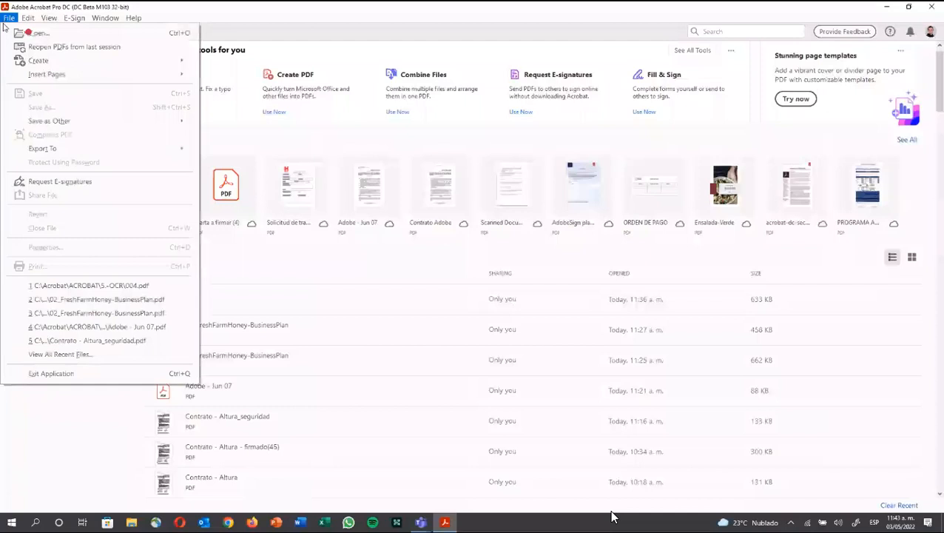
pyautogui.click(244, 62)
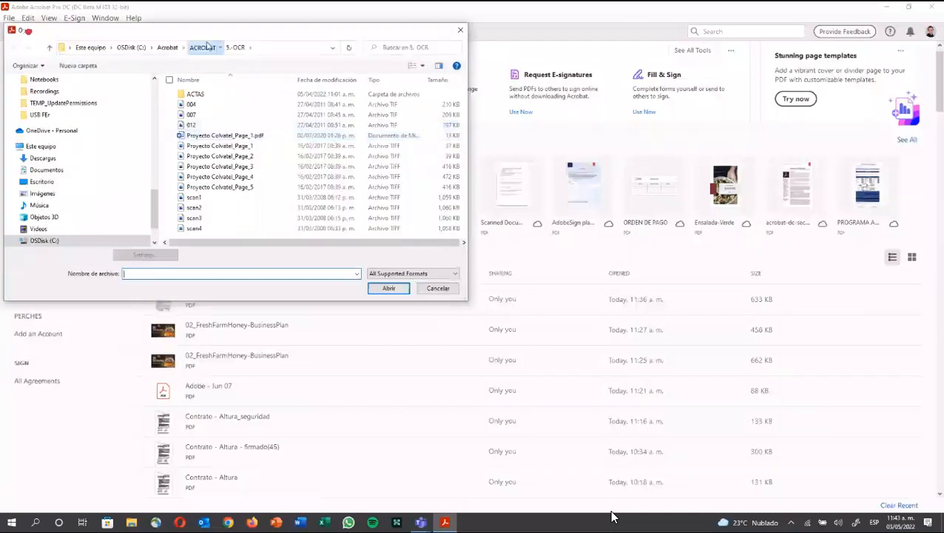
pyautogui.click(202, 47)
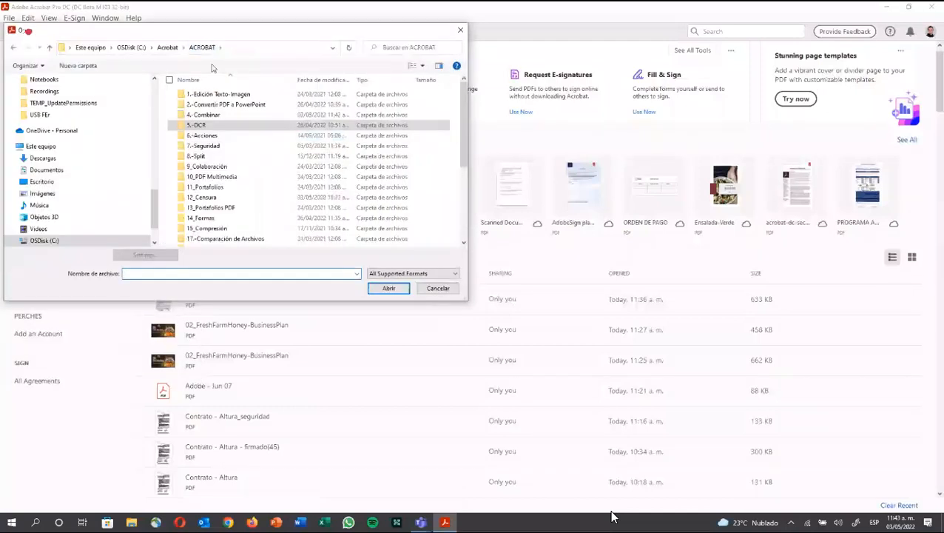
pyautogui.doubleClick(211, 115)
pyautogui.doubleClick(211, 146)
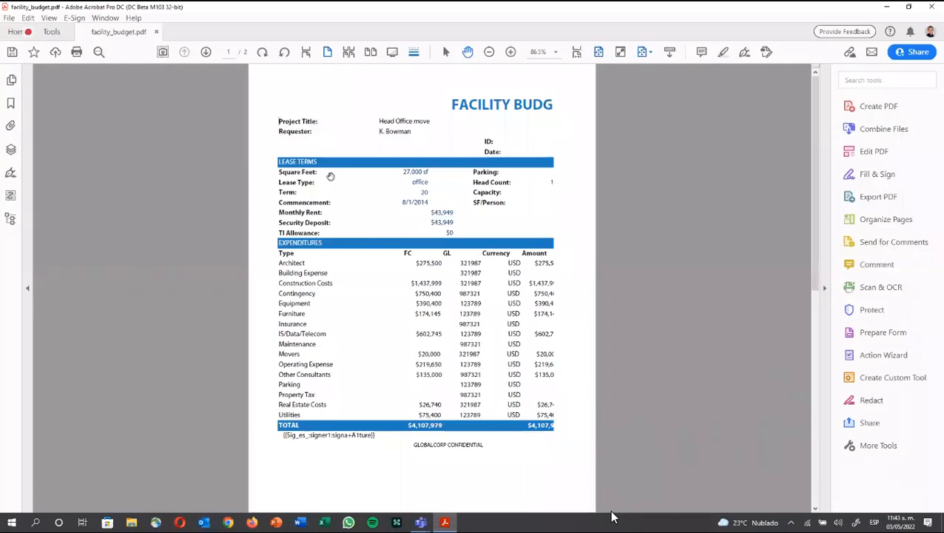
pyautogui.scroll(-1, 373, 177)
pyautogui.scroll(1, 376, 187)
pyautogui.scroll(-1, 376, 187)
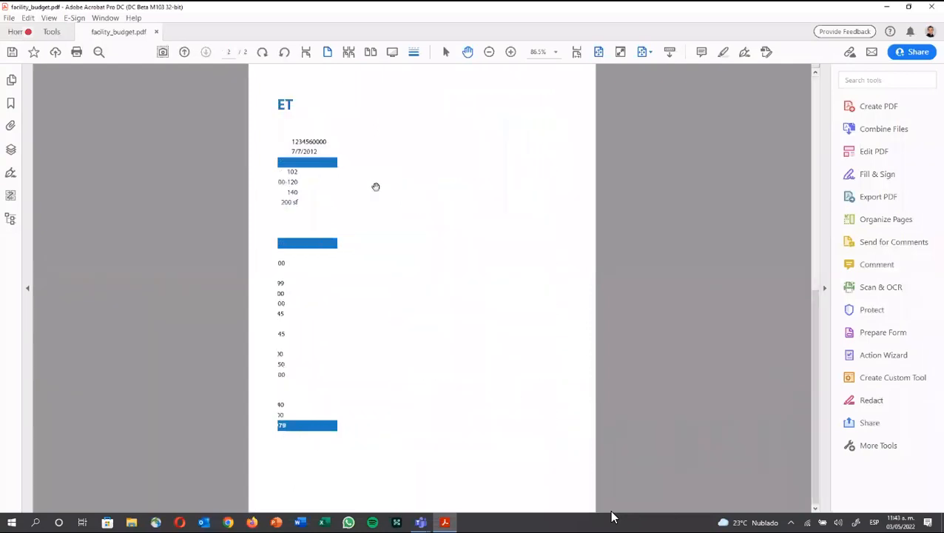
pyautogui.scroll(1, 376, 187)
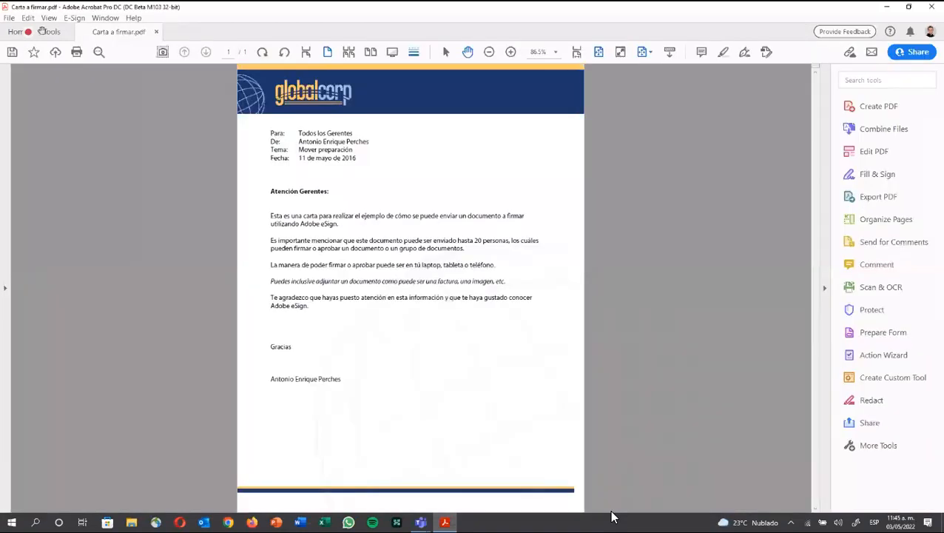
# Step: Save a copy of the letter in ACROBAT > 9_Colaboración with '_colaboración' appended to its name
pyautogui.click(9, 17)
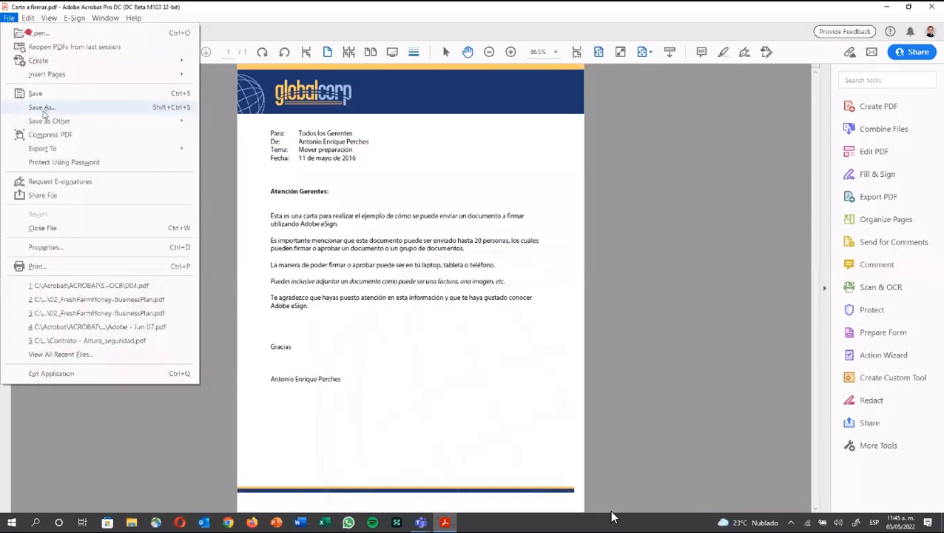
pyautogui.click(44, 107)
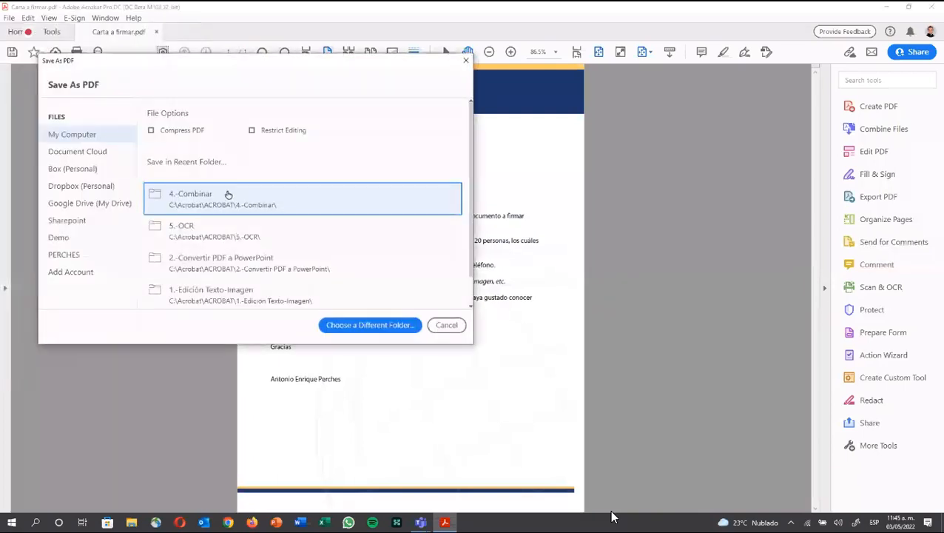
pyautogui.click(228, 194)
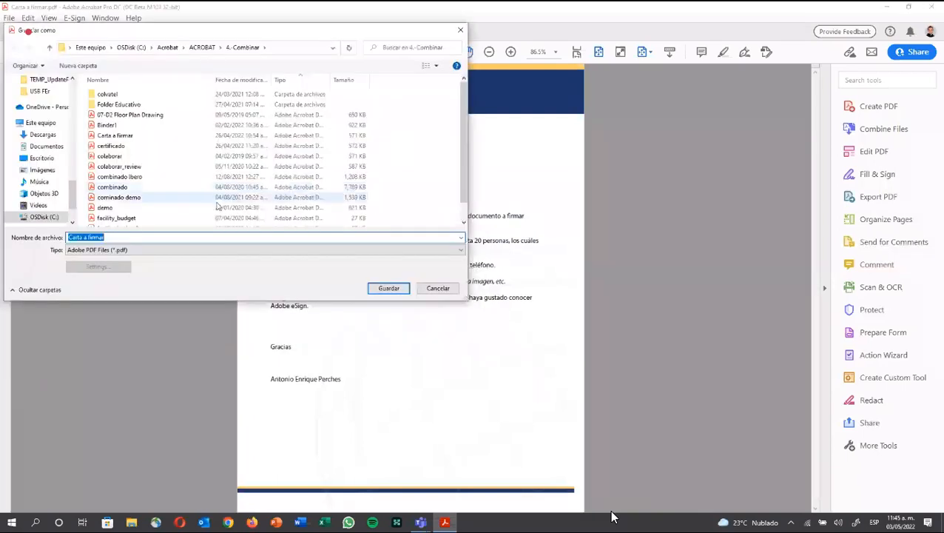
pyautogui.click(202, 47)
pyautogui.doubleClick(141, 166)
pyautogui.click(107, 237)
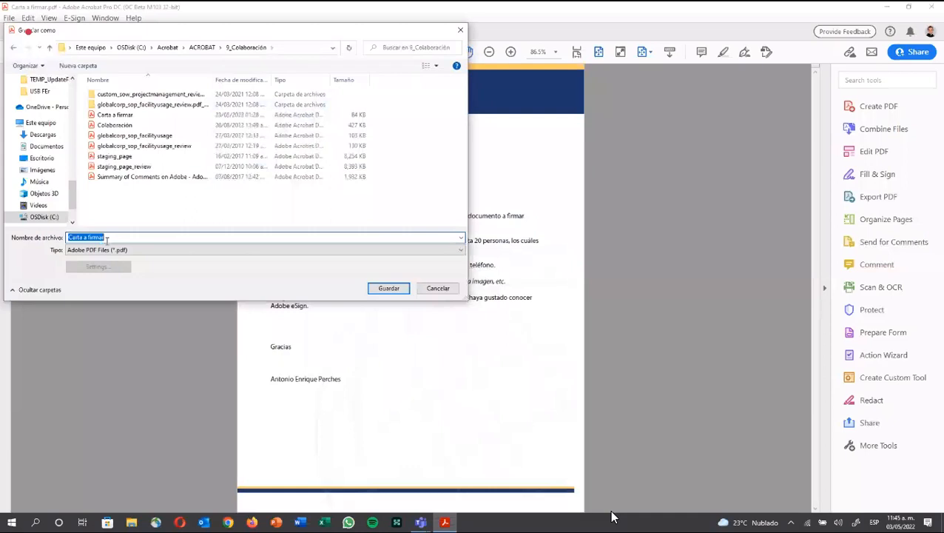
pyautogui.click(111, 238)
pyautogui.write('_colaborac')
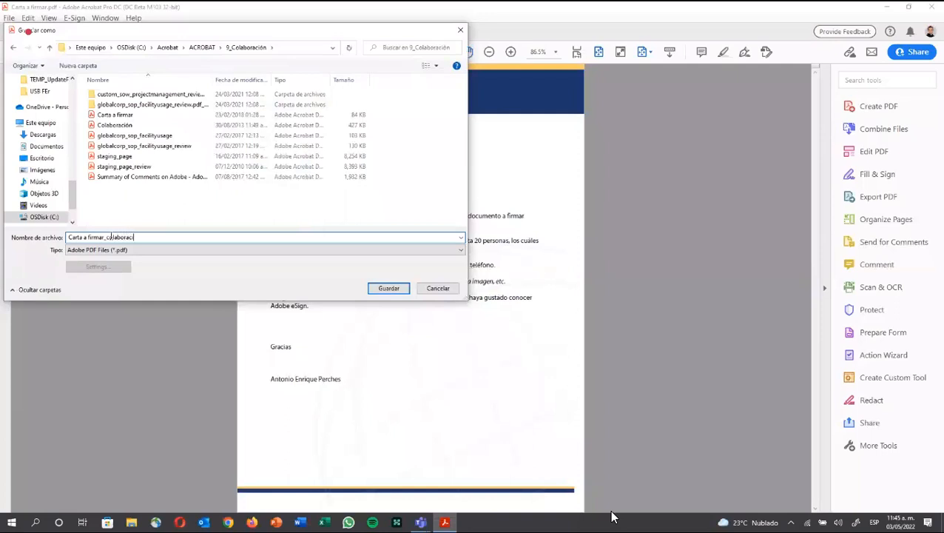
pyautogui.write('ión')
pyautogui.click(389, 288)
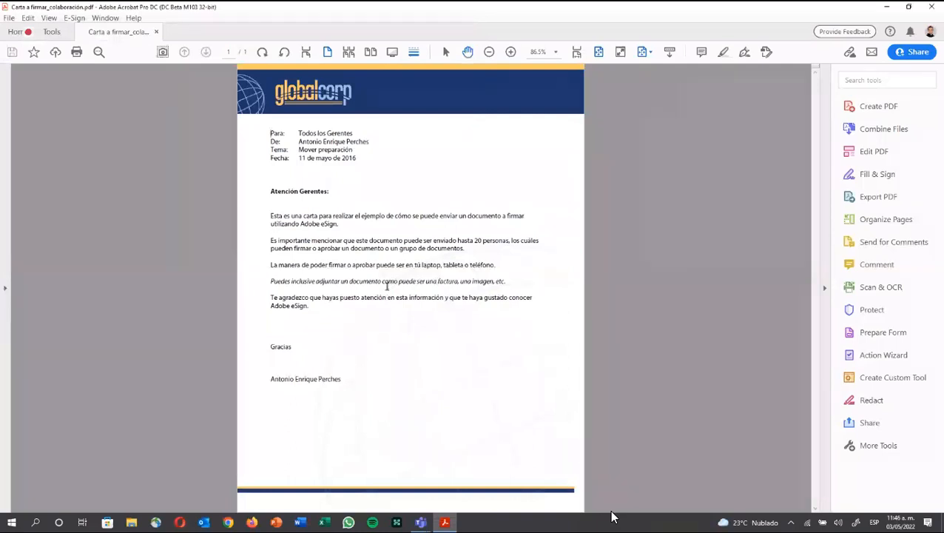
# Step: In the Share panel, add two recipients from the contact suggestions
pyautogui.click(900, 54)
pyautogui.write('an')
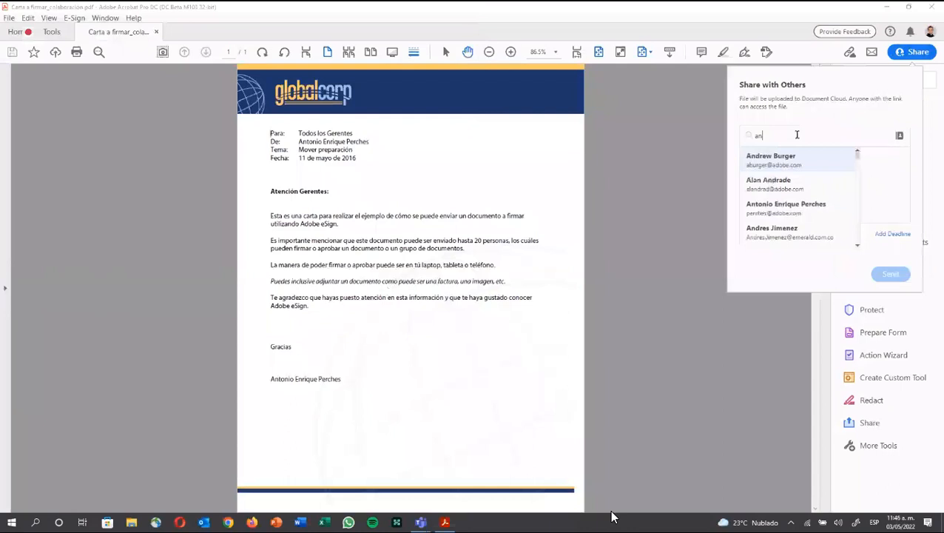
pyautogui.write('t')
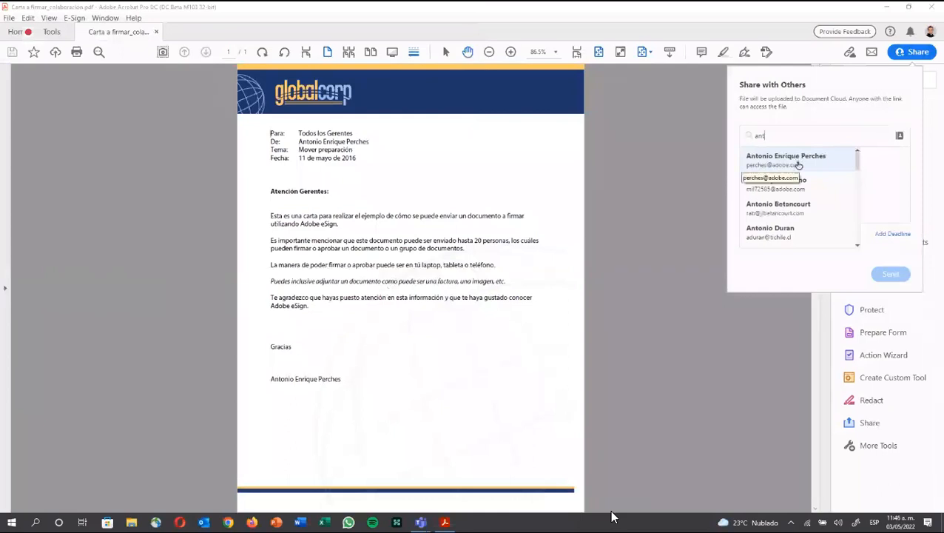
pyautogui.click(798, 164)
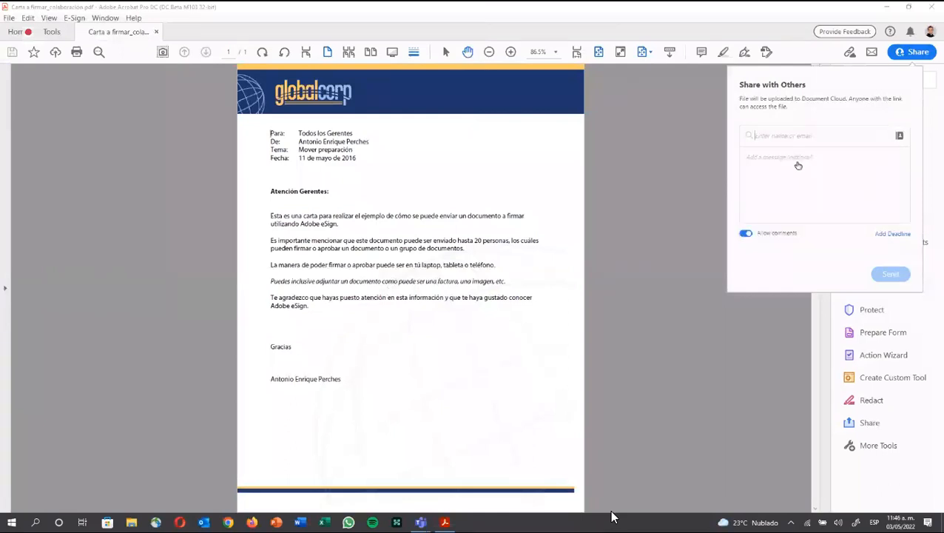
pyautogui.write('tp')
pyautogui.click(798, 164)
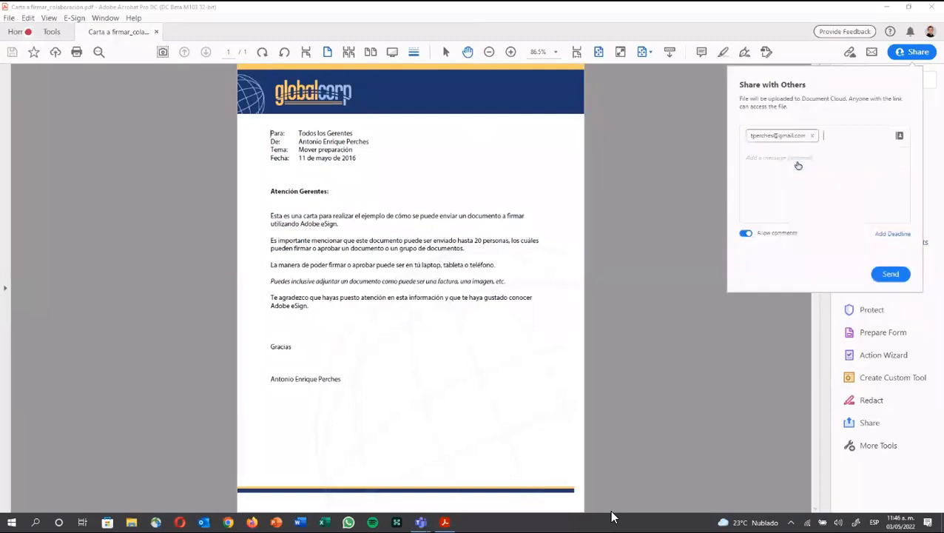
pyautogui.write('oni')
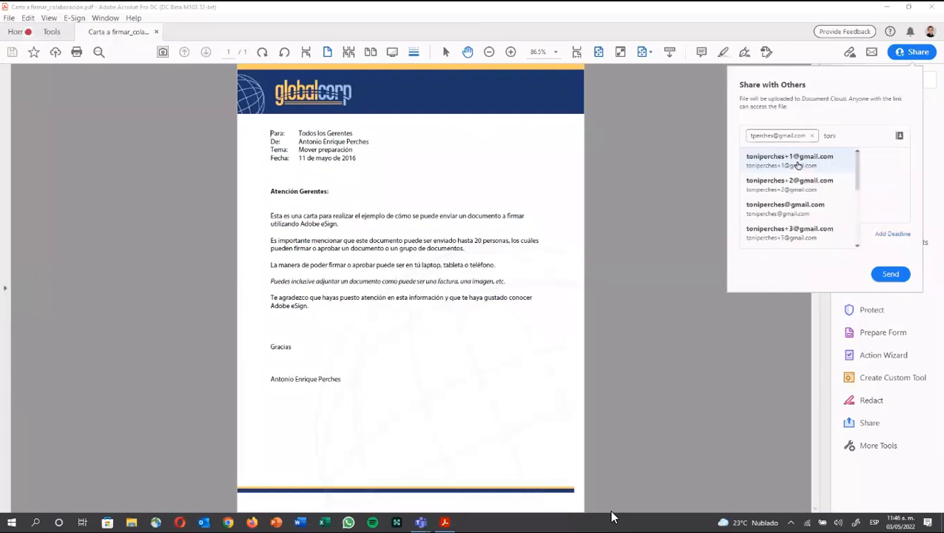
pyautogui.click(798, 164)
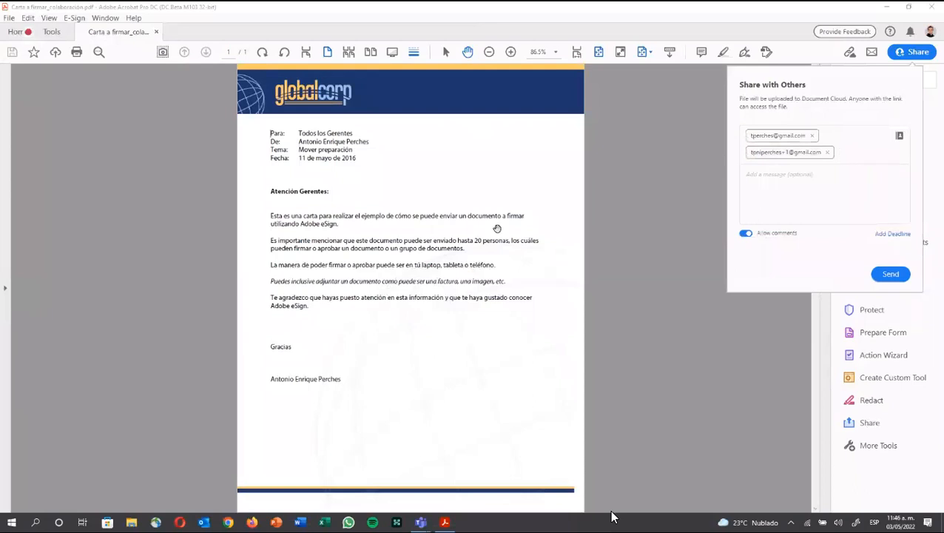
# Step: Keep comments allowed, set a 4 May 23:59 review deadline, and send the share
pyautogui.click(745, 234)
pyautogui.click(747, 234)
pyautogui.click(882, 236)
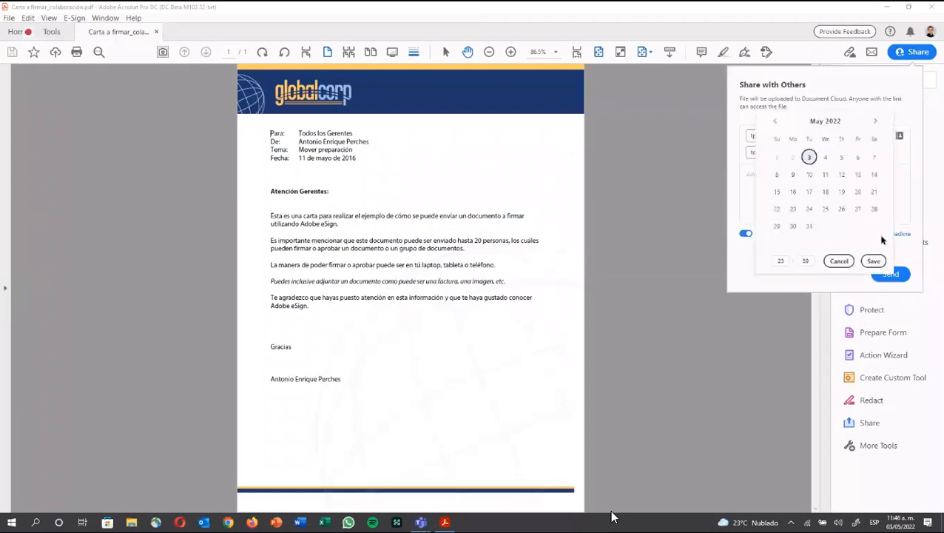
pyautogui.click(825, 157)
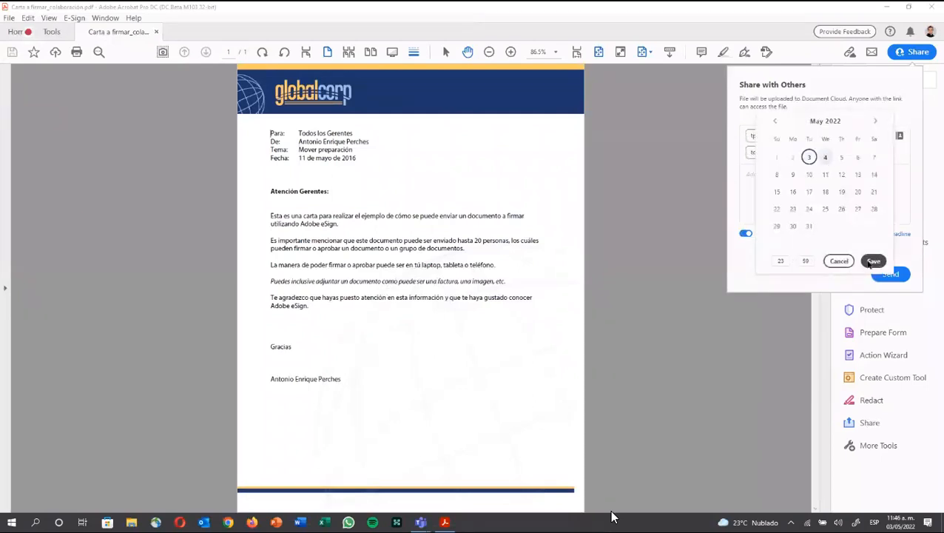
pyautogui.click(872, 261)
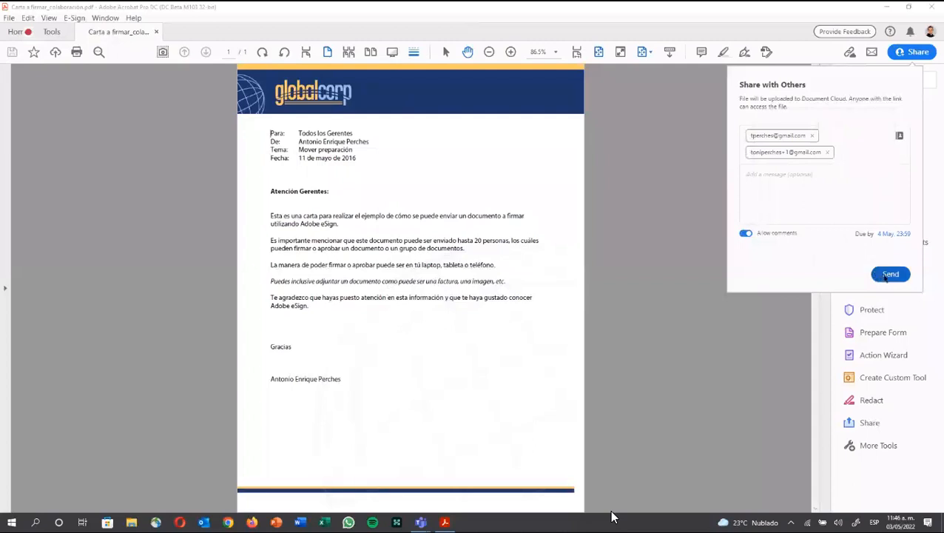
pyautogui.click(887, 274)
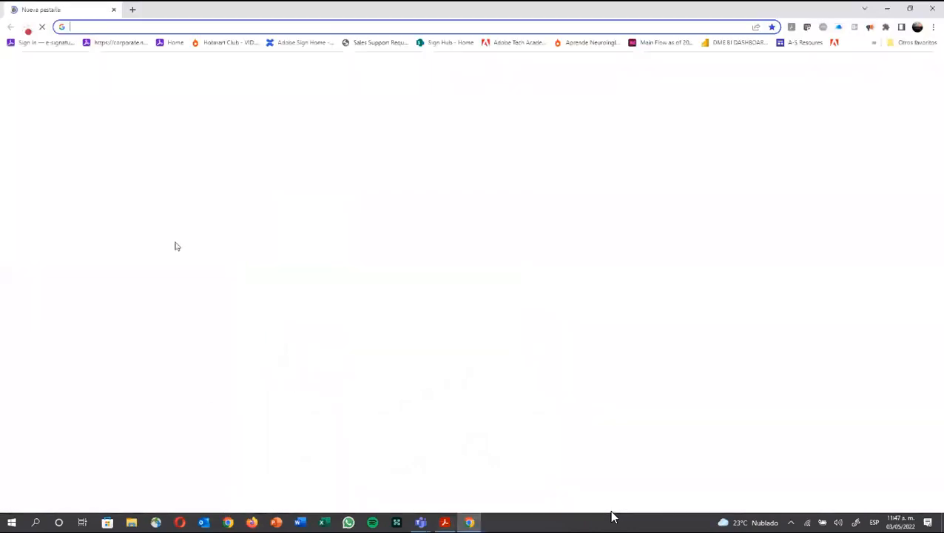
# Step: Check the Gmail inbox from Chrome's hidden bookmarks, open a new tab, then switch to Firefox
pyautogui.click(877, 44)
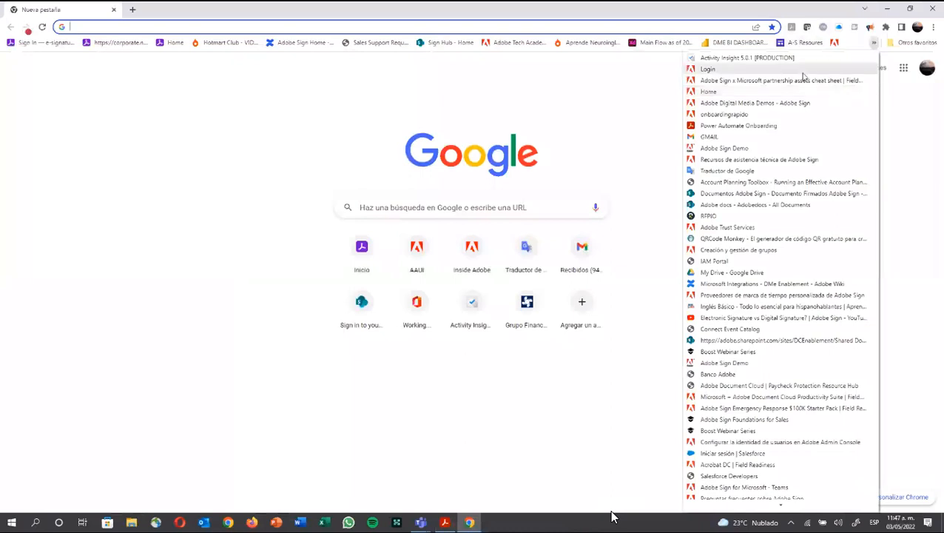
pyautogui.click(778, 137)
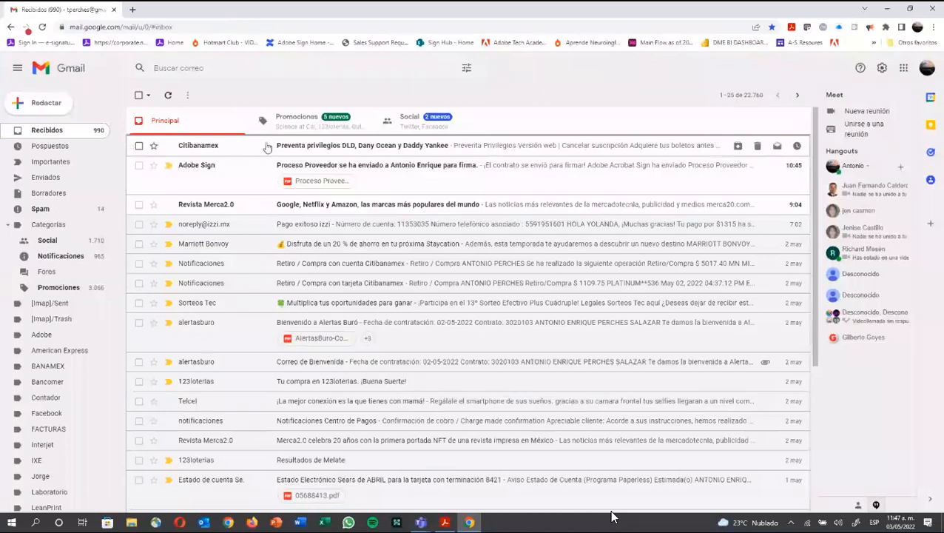
pyautogui.click(133, 9)
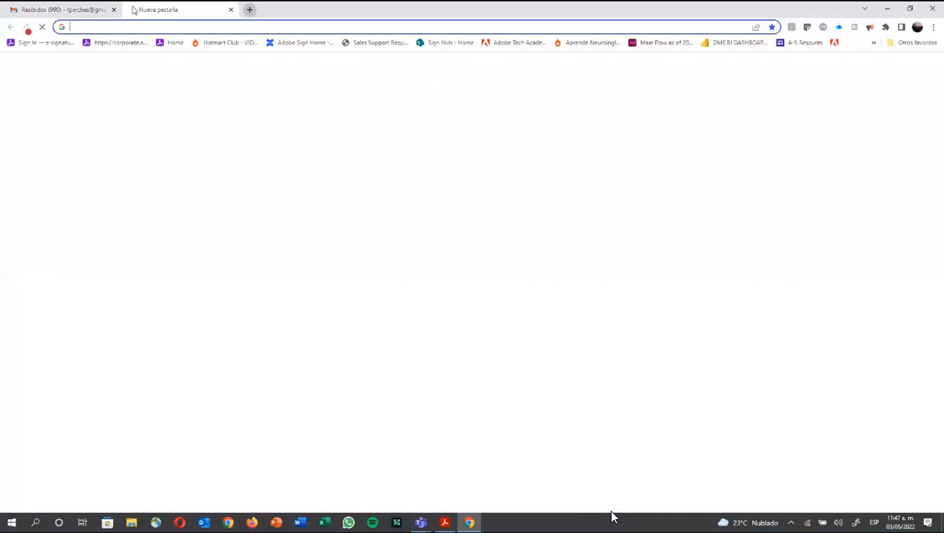
pyautogui.click(253, 523)
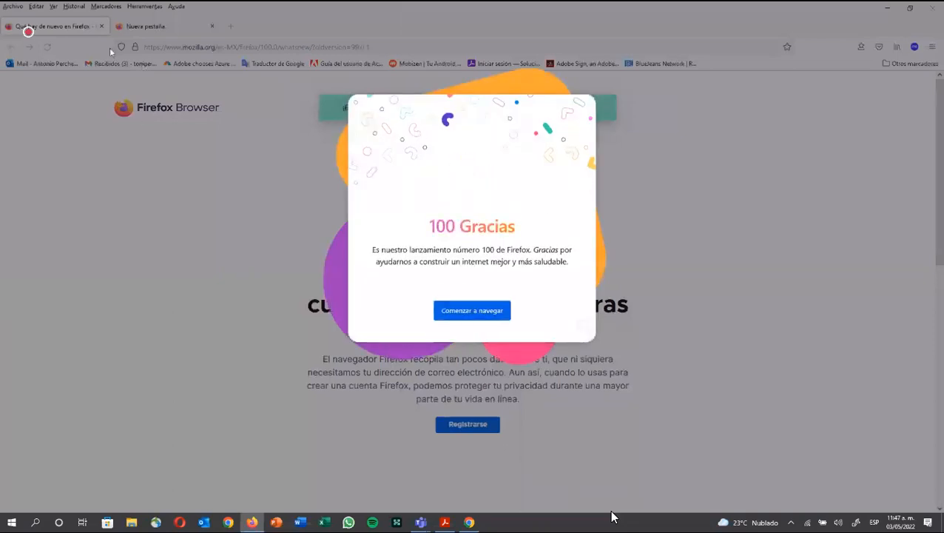
# Step: Dismiss Firefox's welcome dialog, open the Carta a firmar_colaboración share e-mail in Gmail, and choose Abrir
pyautogui.click(434, 313)
pyautogui.click(117, 64)
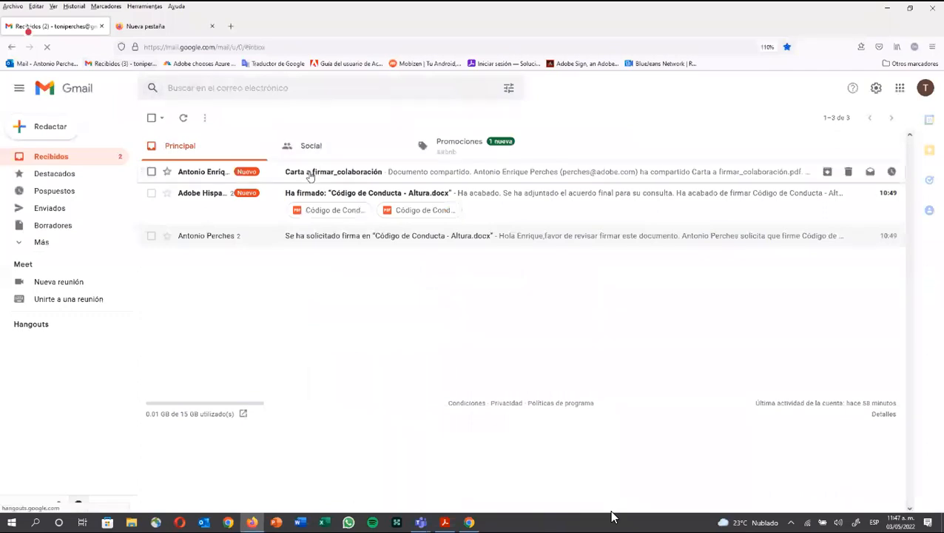
pyautogui.click(311, 176)
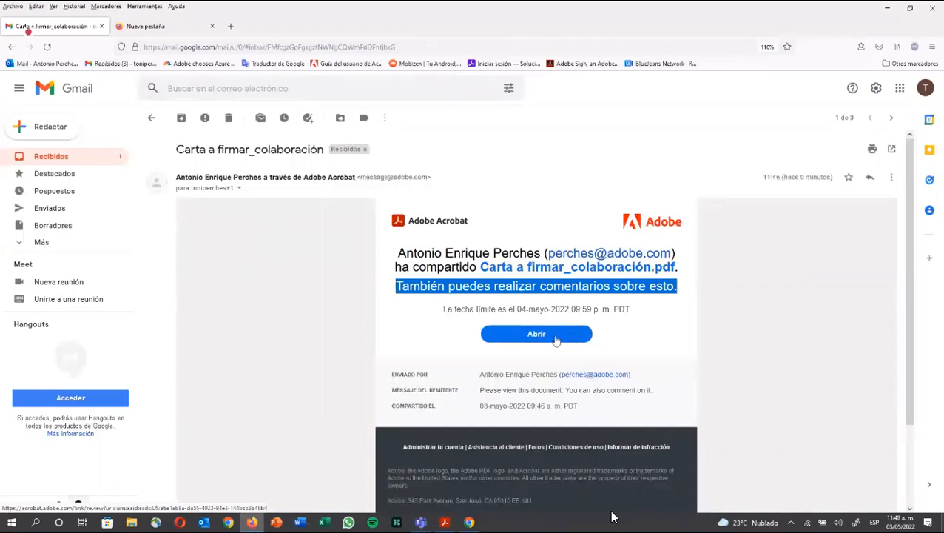
pyautogui.click(555, 337)
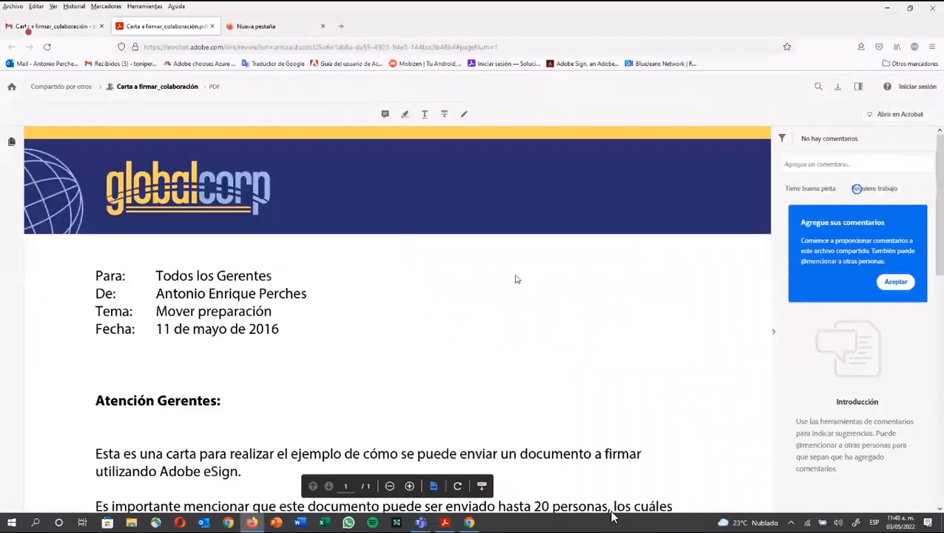
# Step: Start commenting on the letter and continue as a guest after entering a guest name
pyautogui.scroll(-3, 511, 281)
pyautogui.scroll(2, 473, 252)
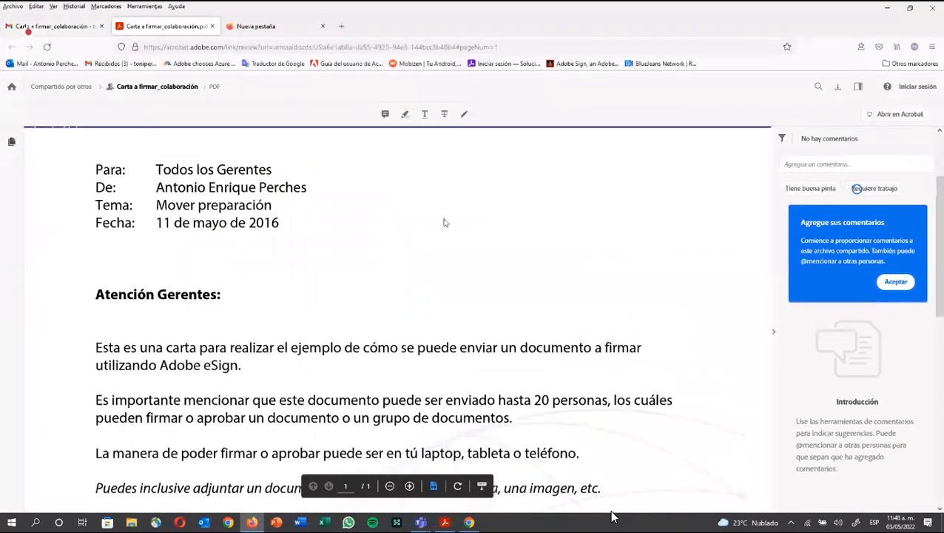
pyautogui.click(385, 115)
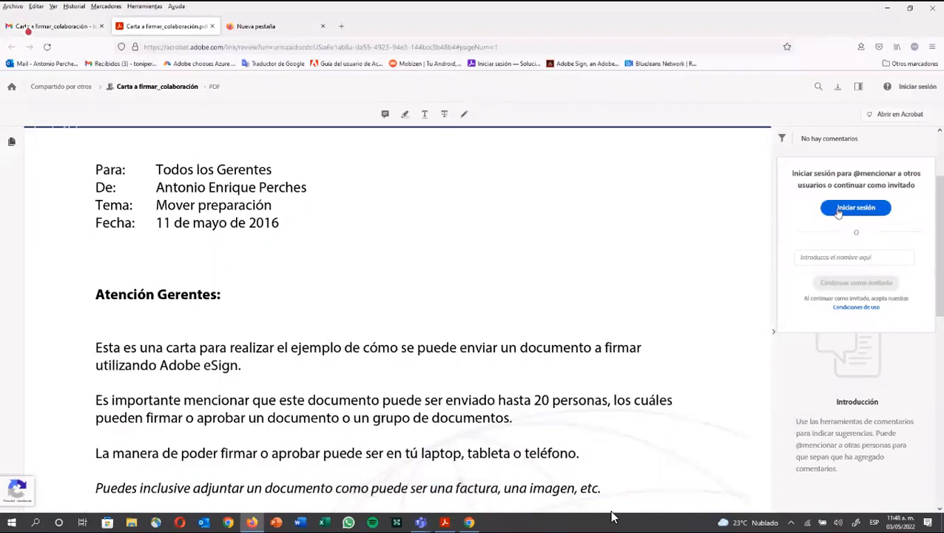
pyautogui.click(842, 256)
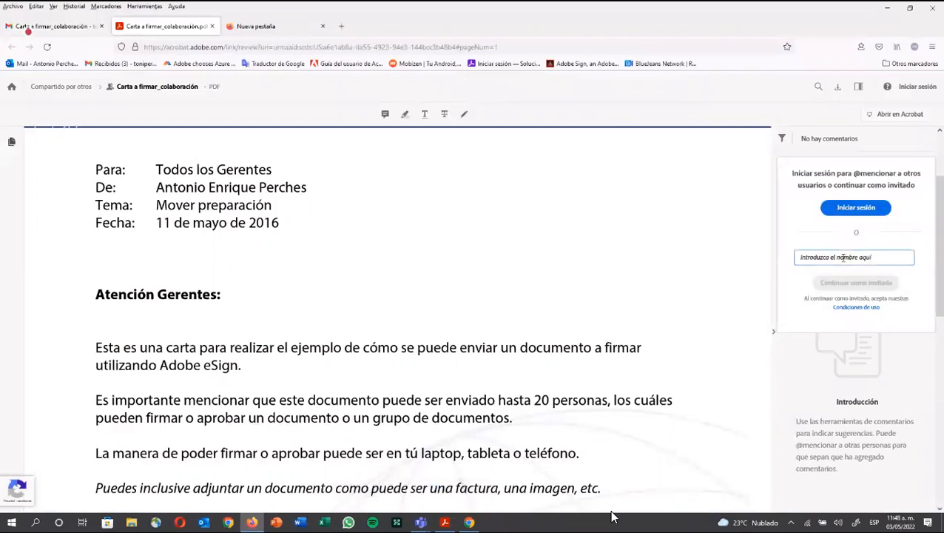
pyautogui.write('Enriq')
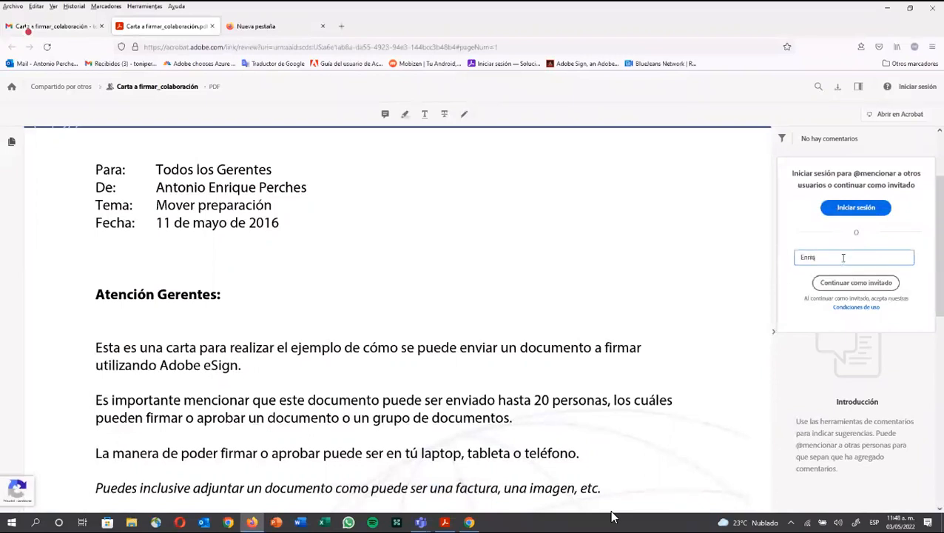
pyautogui.write('ue')
pyautogui.click(856, 283)
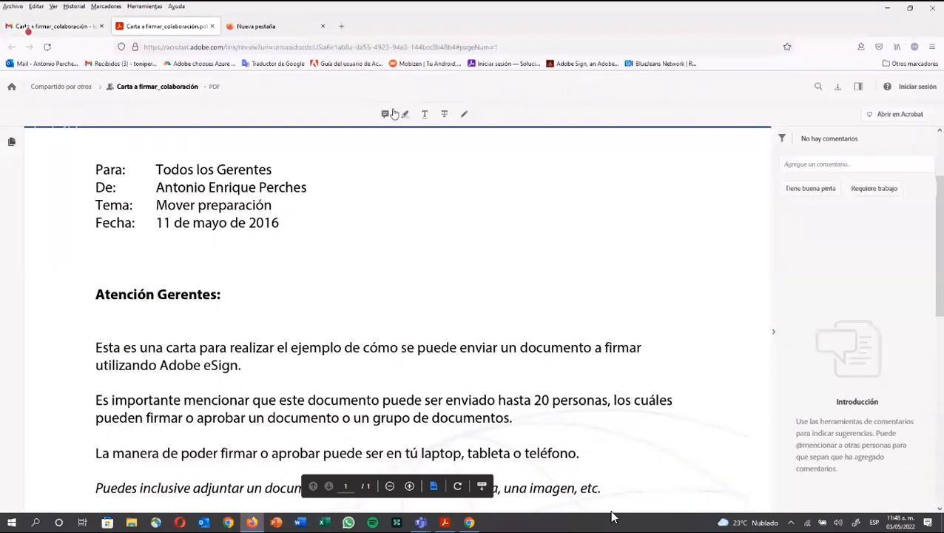
# Step: Place a note after '2016' reading 'Es 2022' and post it
pyautogui.click(393, 114)
pyautogui.click(285, 222)
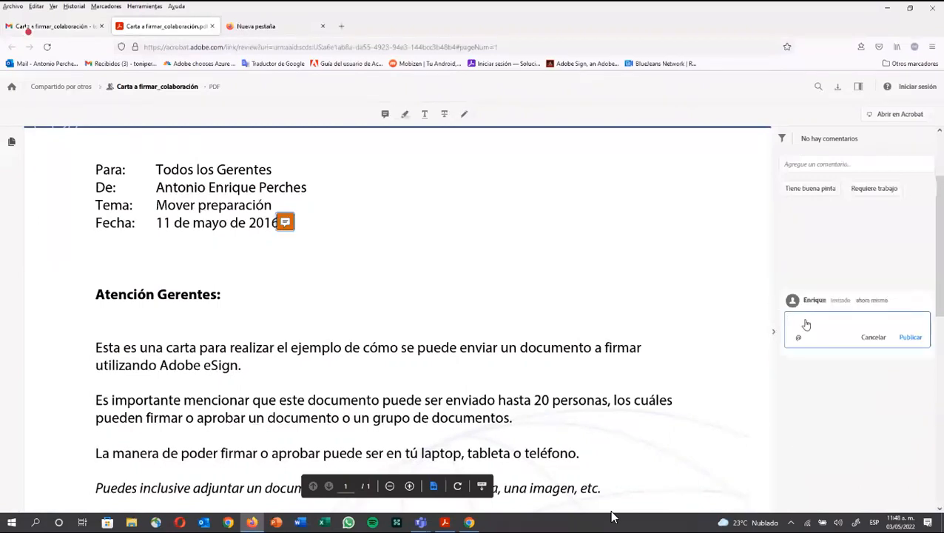
pyautogui.write('Es 2022')
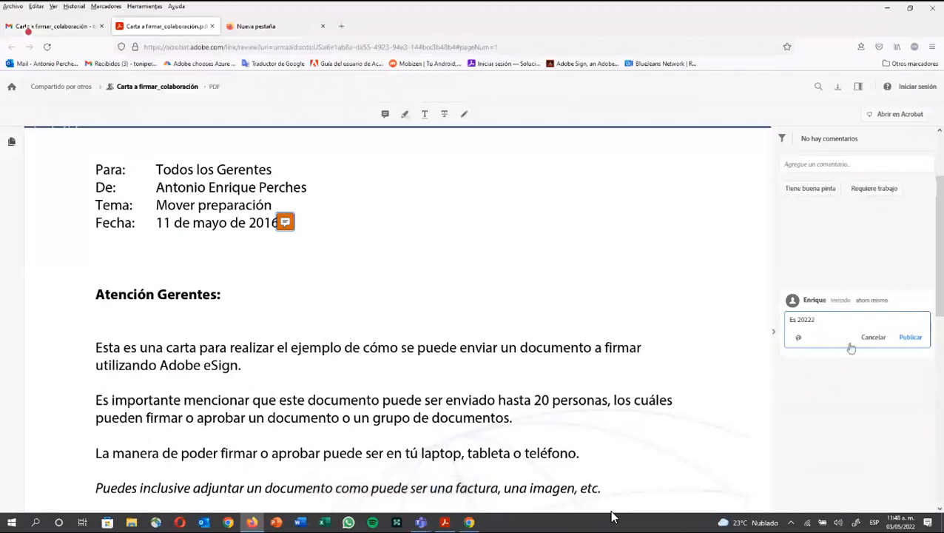
pyautogui.press('BackSpace')
pyautogui.click(911, 337)
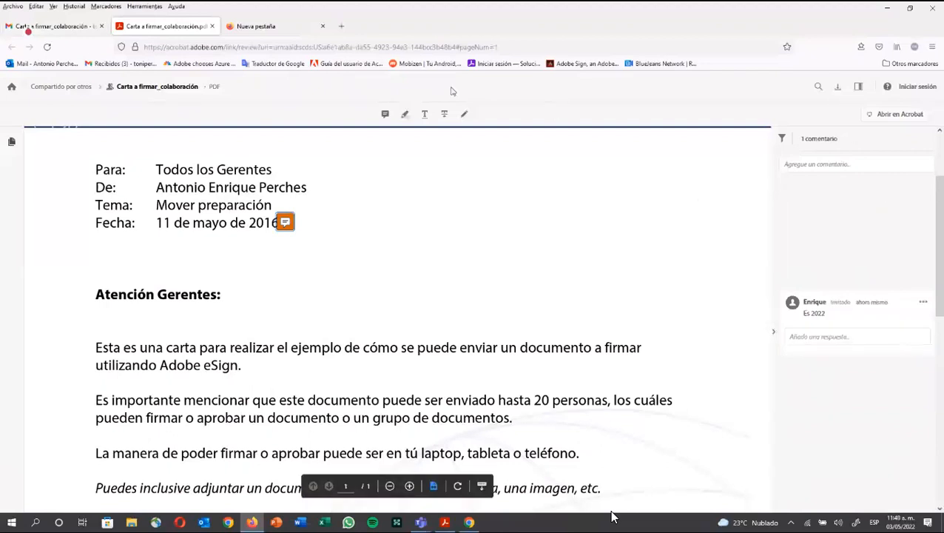
# Step: Highlight 'Gerentes' on the Para line and post the reply 'Y también directores'
pyautogui.click(406, 116)
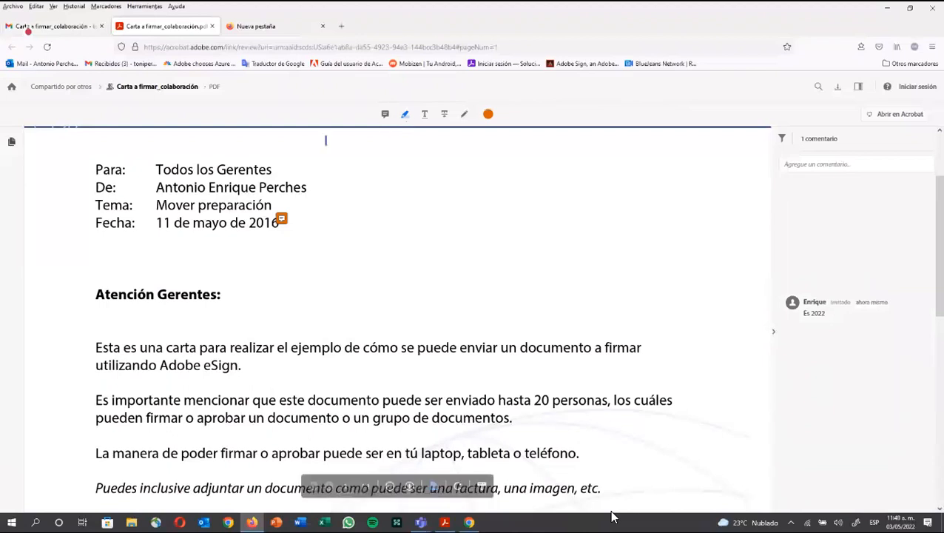
pyautogui.doubleClick(254, 170)
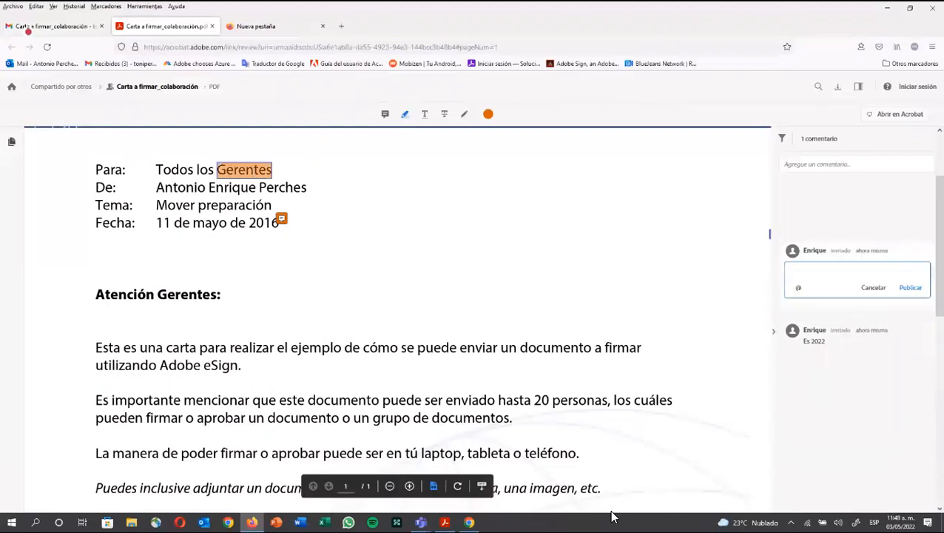
pyautogui.click(826, 280)
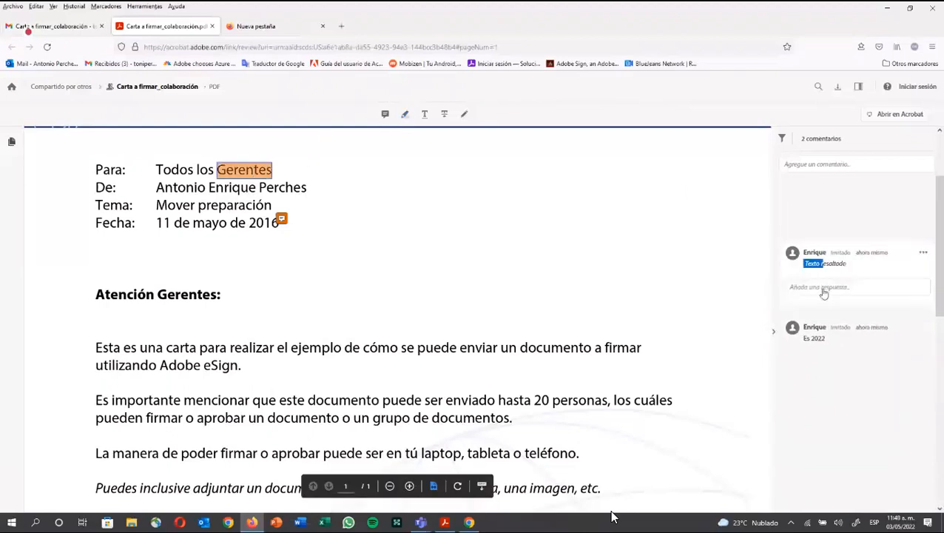
pyautogui.click(824, 292)
pyautogui.write('Y')
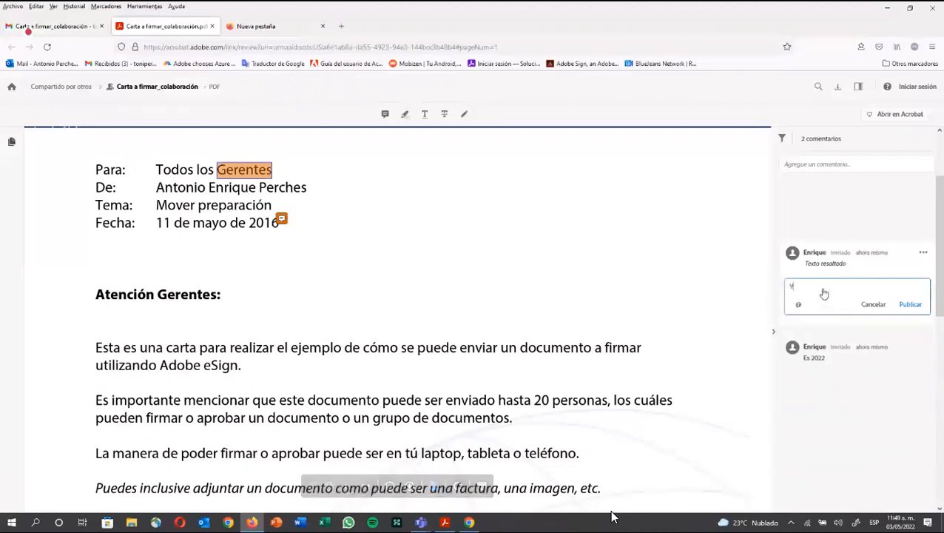
pyautogui.write(' tambi')
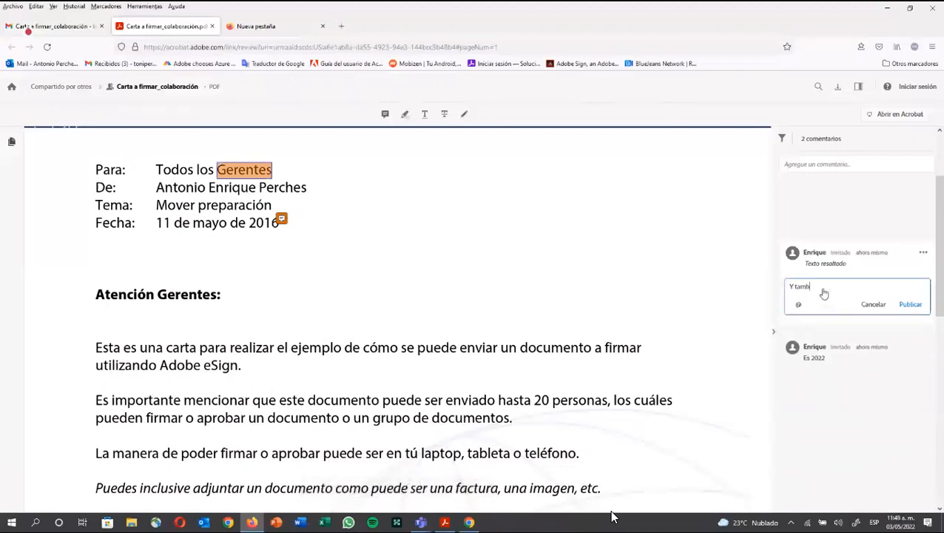
pyautogui.write('én directores')
pyautogui.click(904, 307)
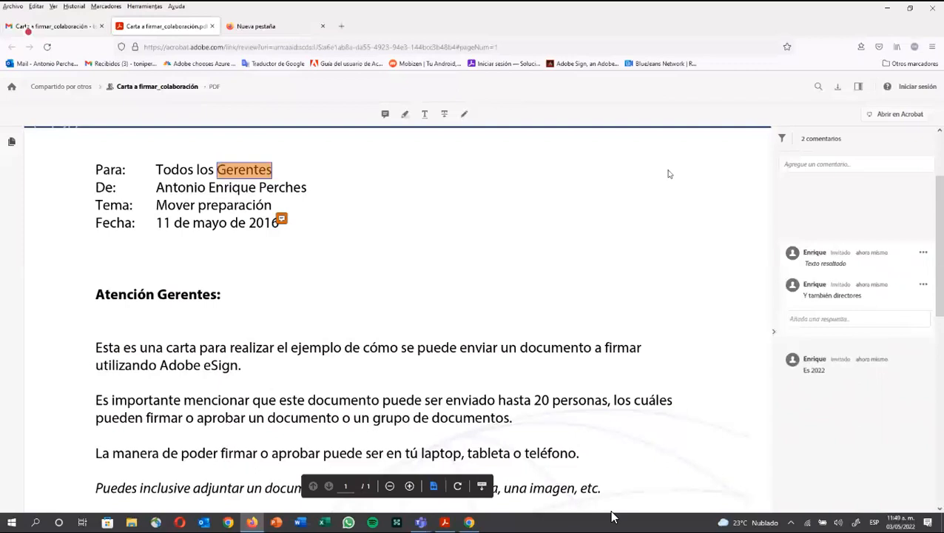
# Step: Draw an orange loop around 'Atención Gerentes:' and post the comment 'Cambiar a Helvetica' on it
pyautogui.click(464, 114)
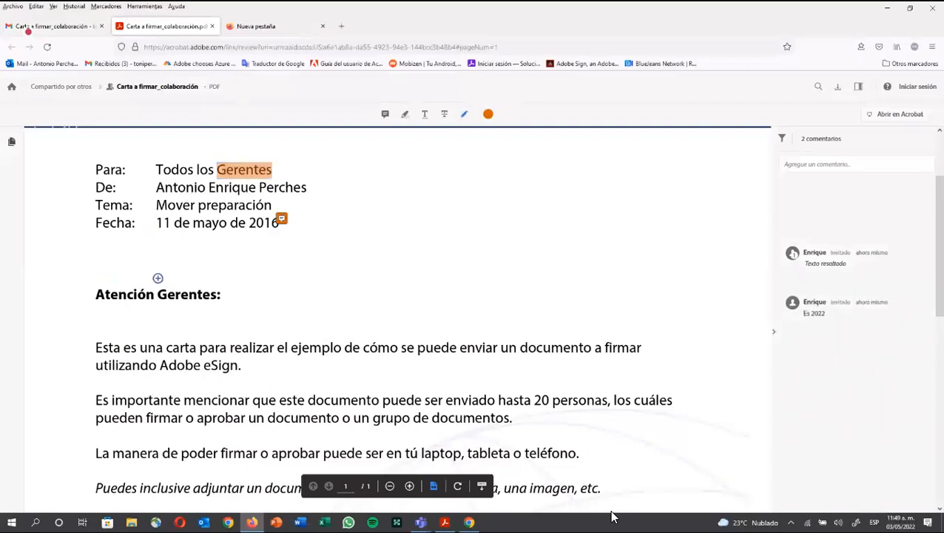
pyautogui.moveTo(141, 268)
pyautogui.mouseDown()
pyautogui.moveTo(101, 265)
pyautogui.moveTo(114, 330)
pyautogui.moveTo(238, 310)
pyautogui.moveTo(186, 271)
pyautogui.moveTo(150, 274)
pyautogui.mouseUp()
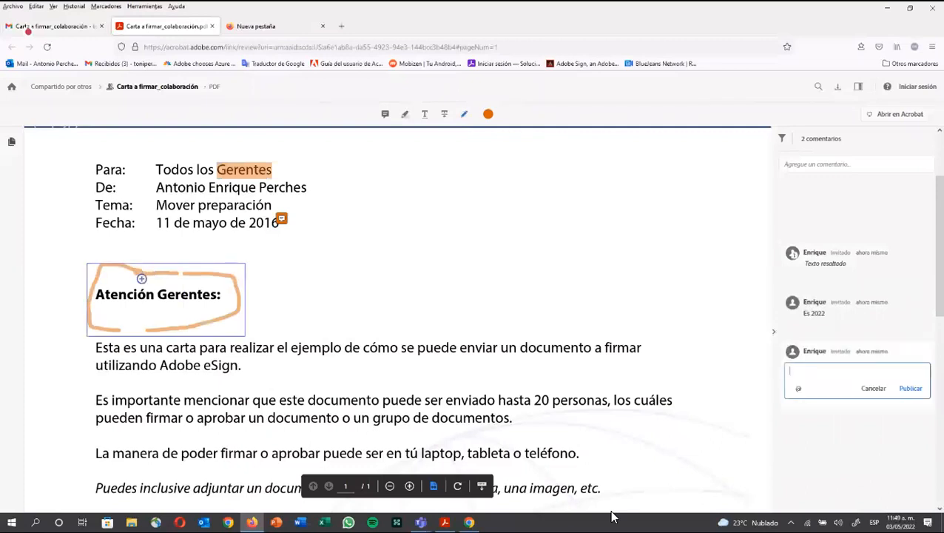
pyautogui.click(150, 332)
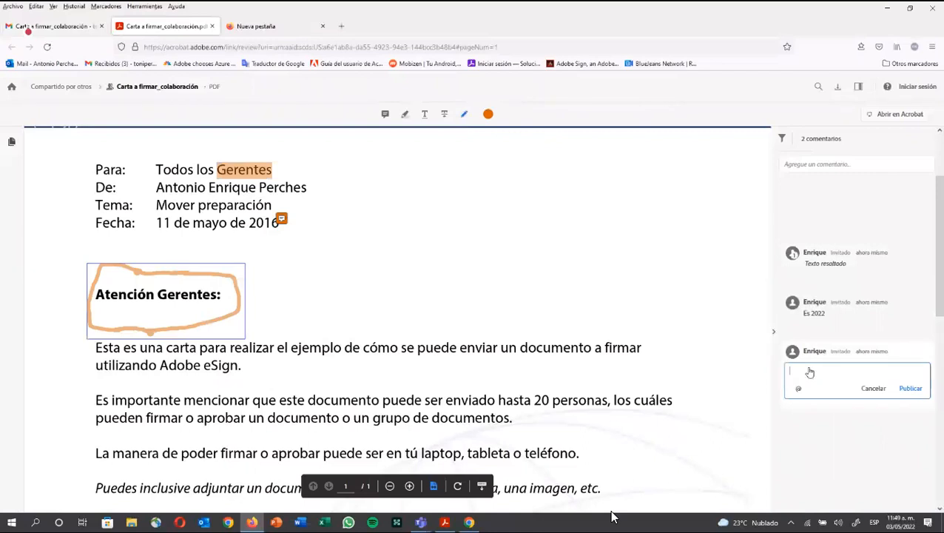
pyautogui.write('Cambi')
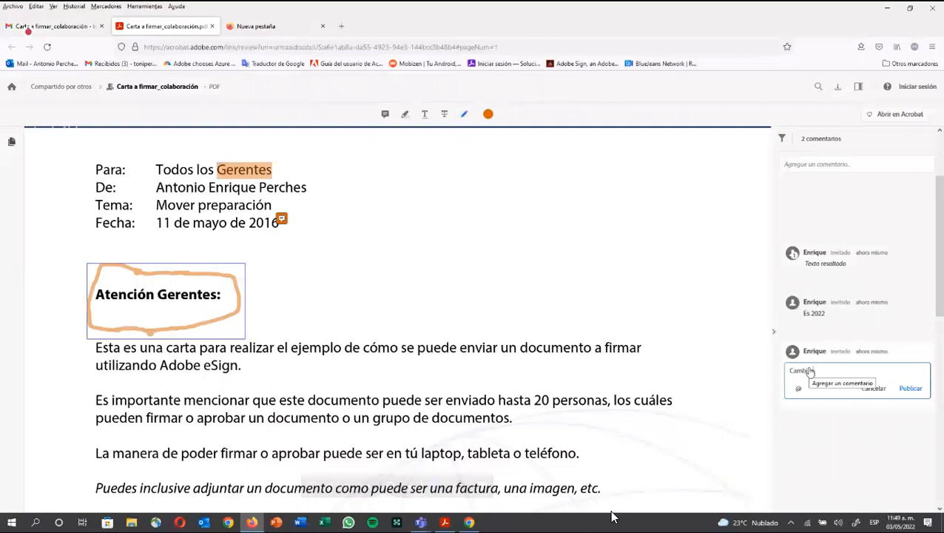
pyautogui.write('a Hel')
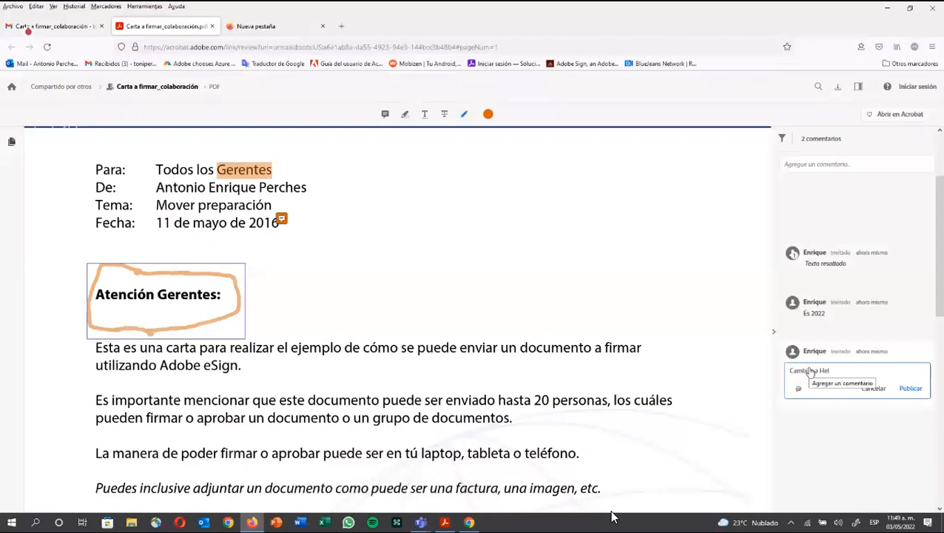
pyautogui.write('veti')
pyautogui.click(810, 371)
pyautogui.write('r a Helve')
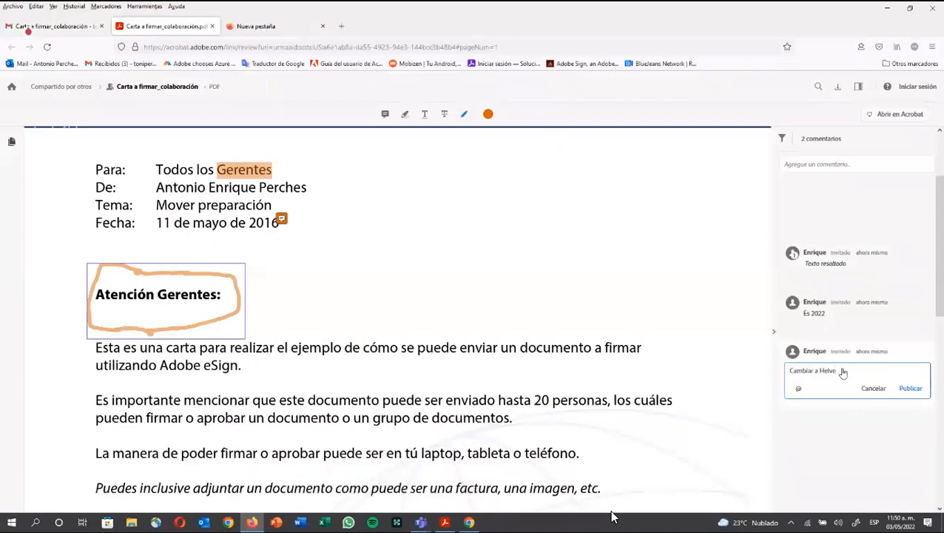
pyautogui.write('tica')
pyautogui.click(913, 387)
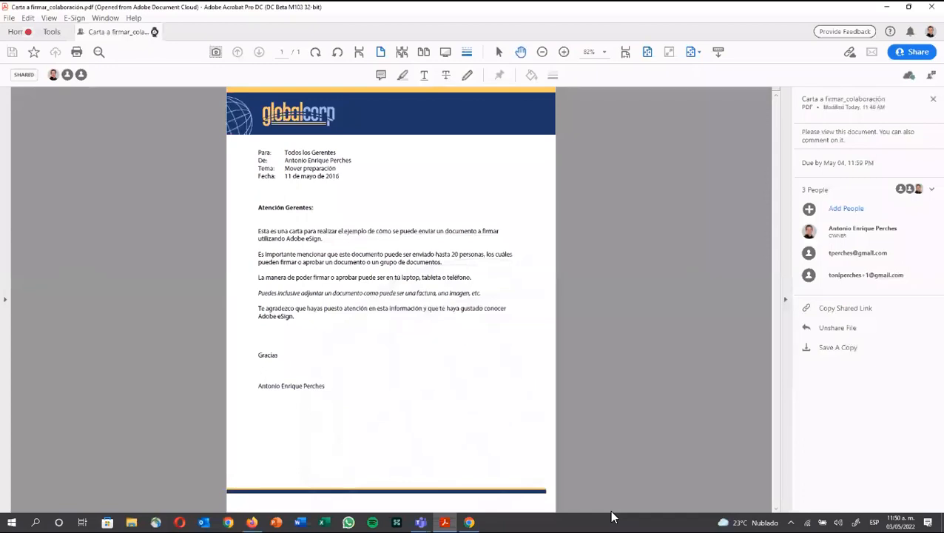
# Step: Close the current document and reopen Carta a firmar_colaboración from Shared by you
pyautogui.hotkey('ctrl', 'w')
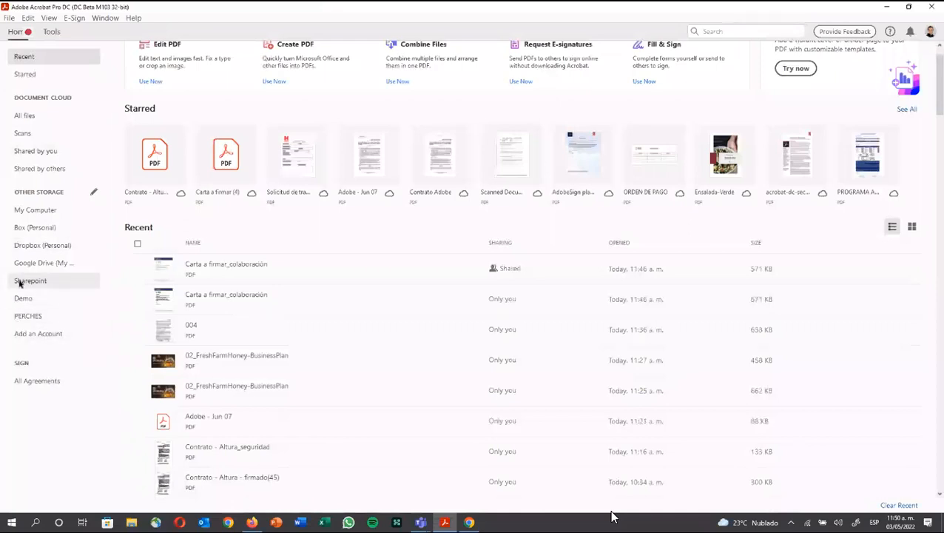
pyautogui.click(40, 153)
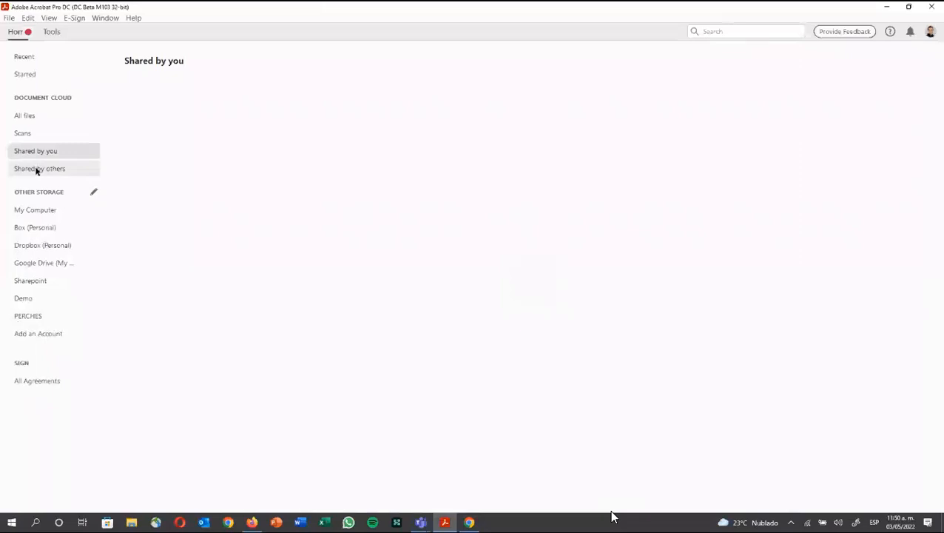
pyautogui.click(37, 154)
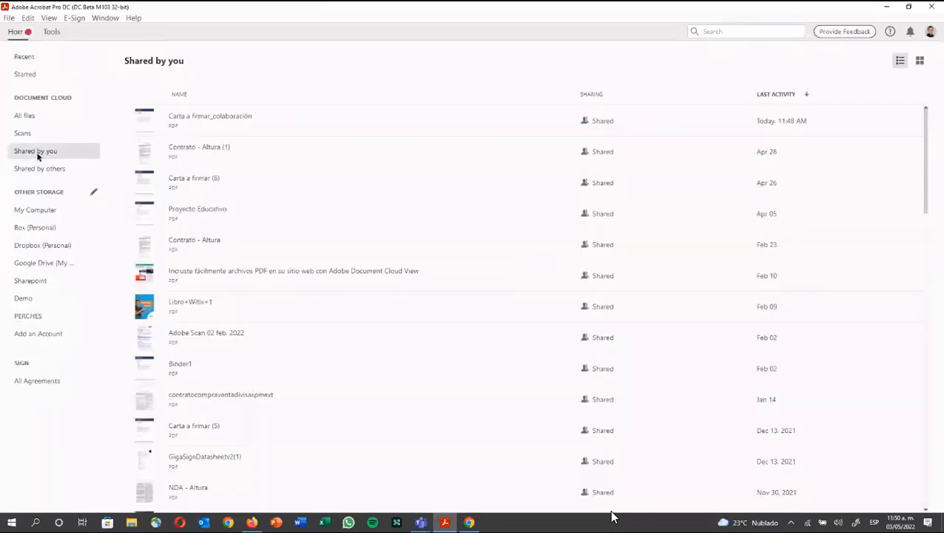
pyautogui.click(189, 124)
pyautogui.doubleClick(188, 124)
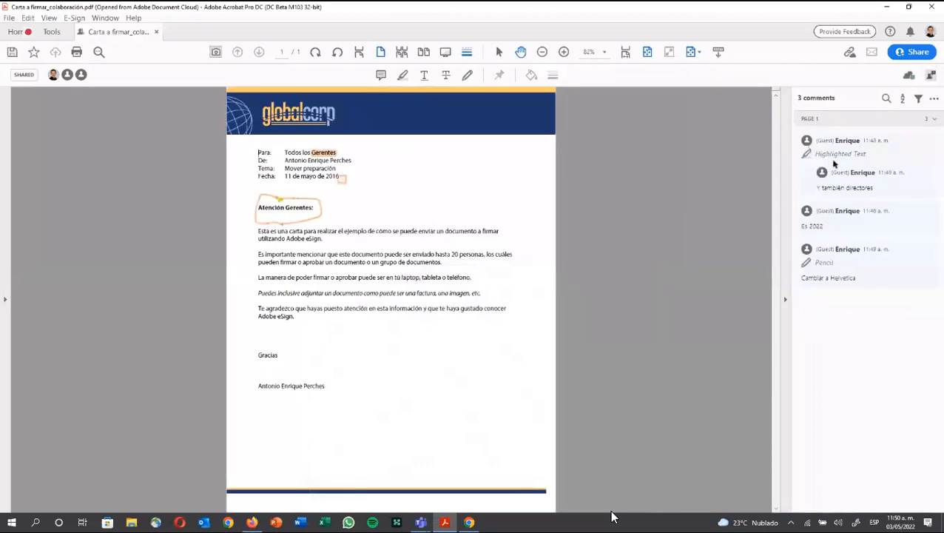
# Step: Step through the guest's highlight thread, the 'Es 2022' note and the pencil comment
pyautogui.click(833, 164)
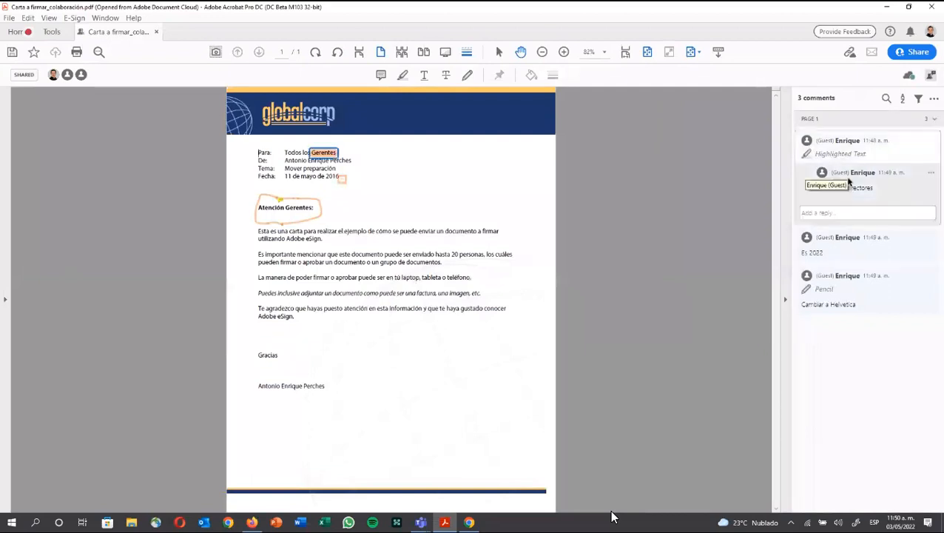
pyautogui.click(842, 238)
pyautogui.click(839, 283)
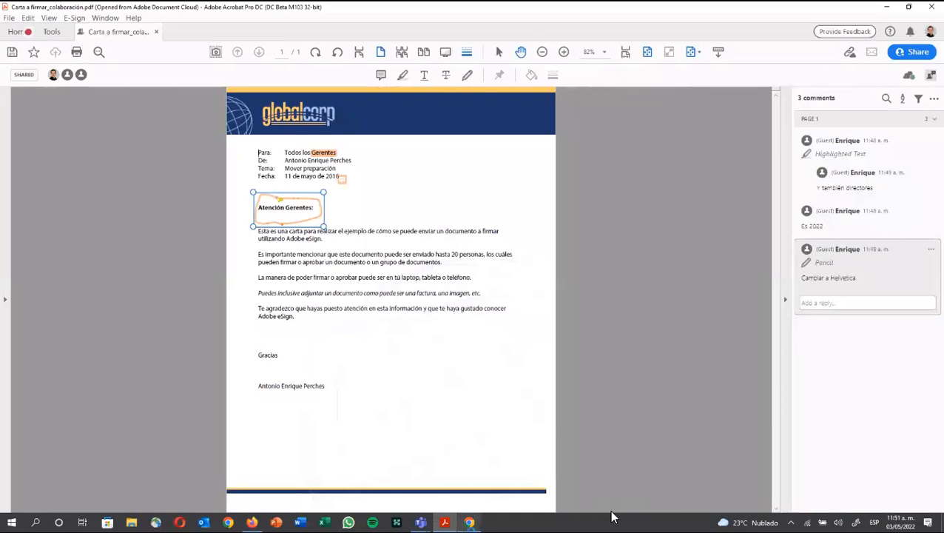
# Step: Open a File Explorer window at Quick access with Windows+E
pyautogui.moveTo(469, 523)
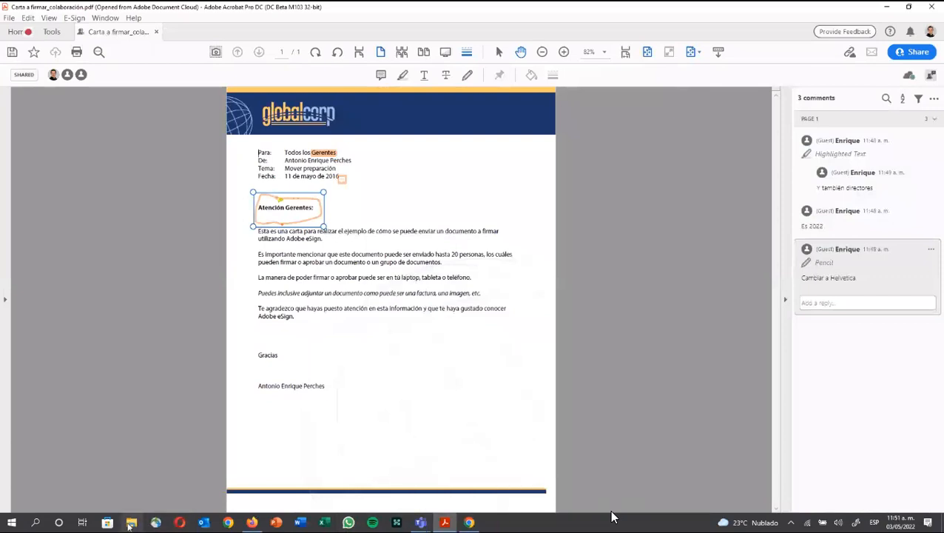
pyautogui.press('super+e')
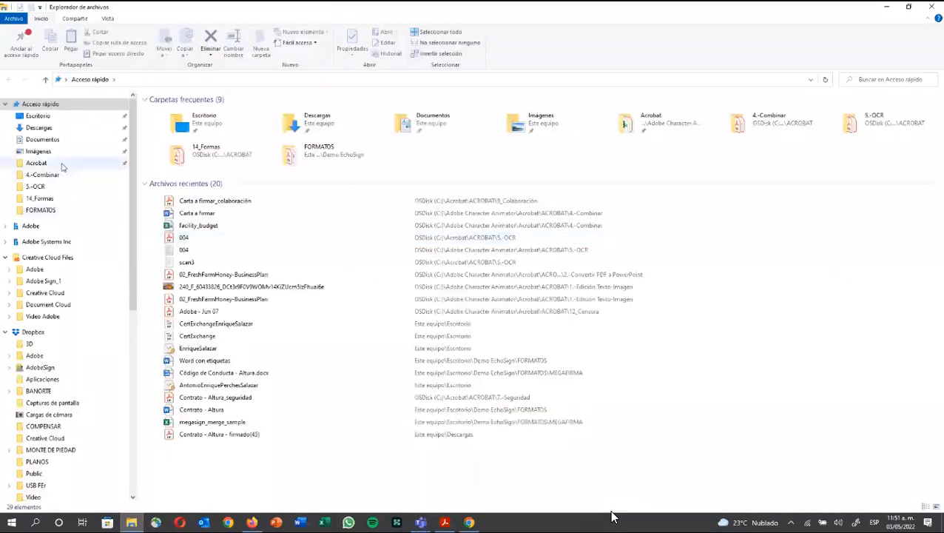
# Step: Open 'Adobe - Jun 07' from Acrobat > ACROBAT > 12_Censura, always using Adobe Acrobat DC for PDFs
pyautogui.click(62, 164)
pyautogui.doubleClick(171, 113)
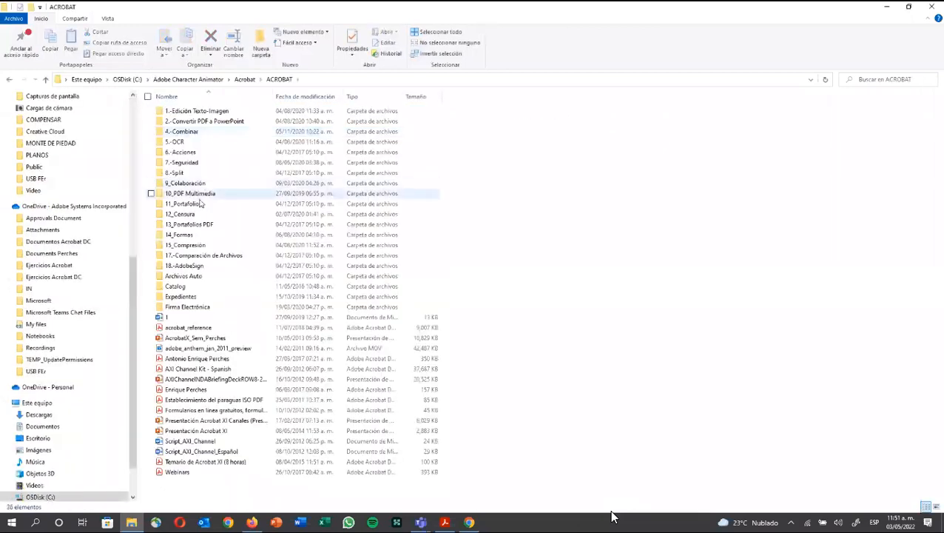
pyautogui.doubleClick(211, 216)
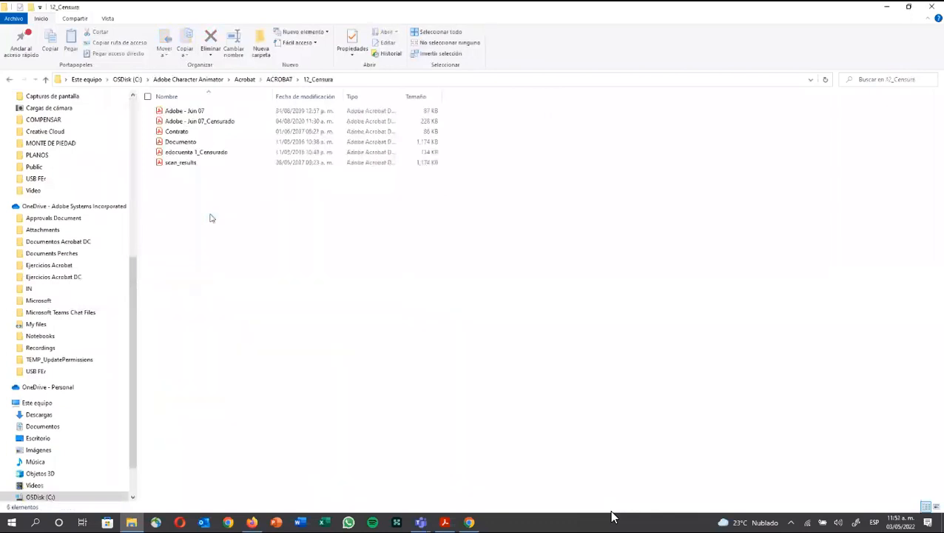
pyautogui.click(219, 112)
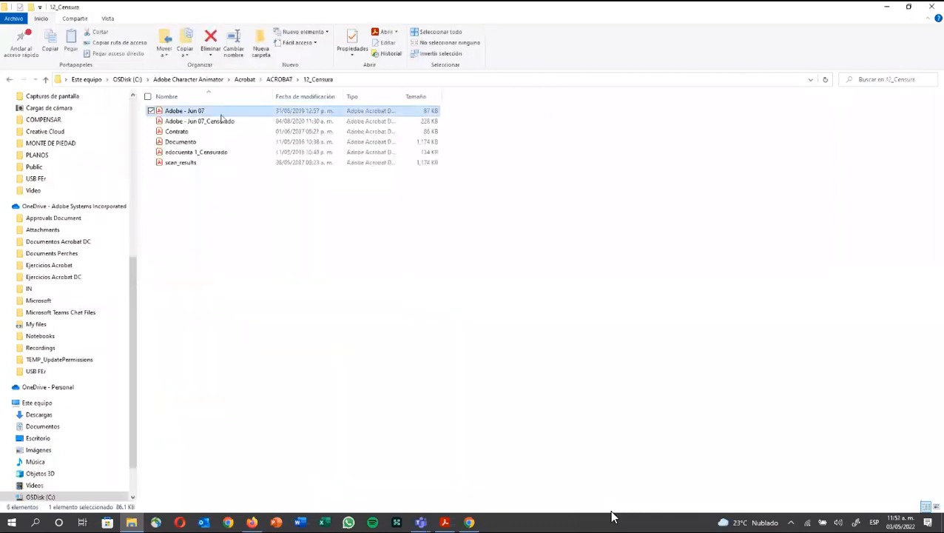
pyautogui.press('Return')
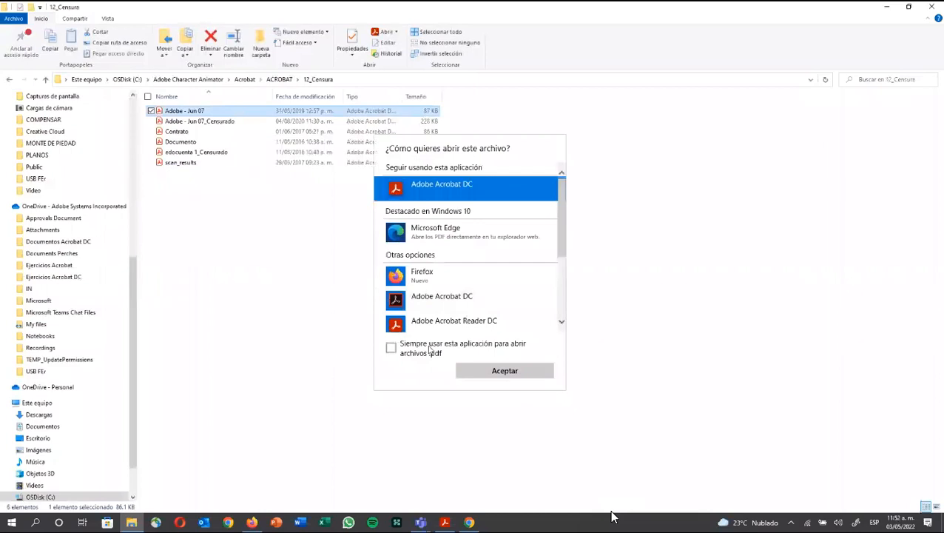
pyautogui.click(429, 349)
pyautogui.click(515, 372)
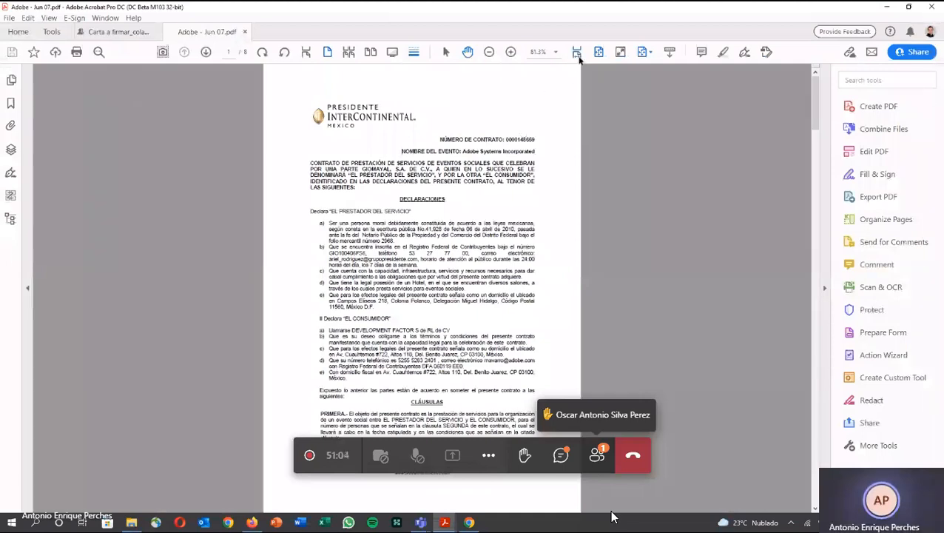
# Step: Fit the page to width and start the Redact tool found by searching 'red'
pyautogui.click(579, 54)
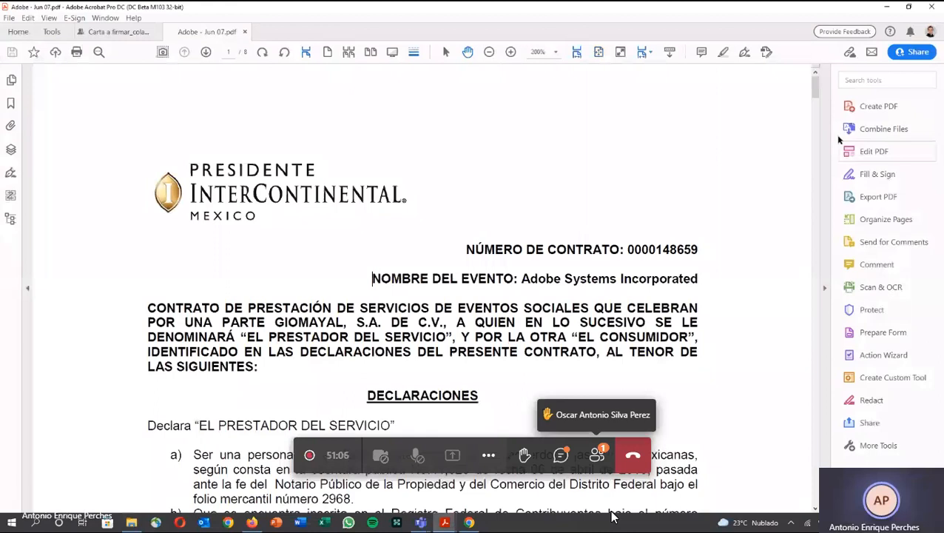
pyautogui.click(864, 80)
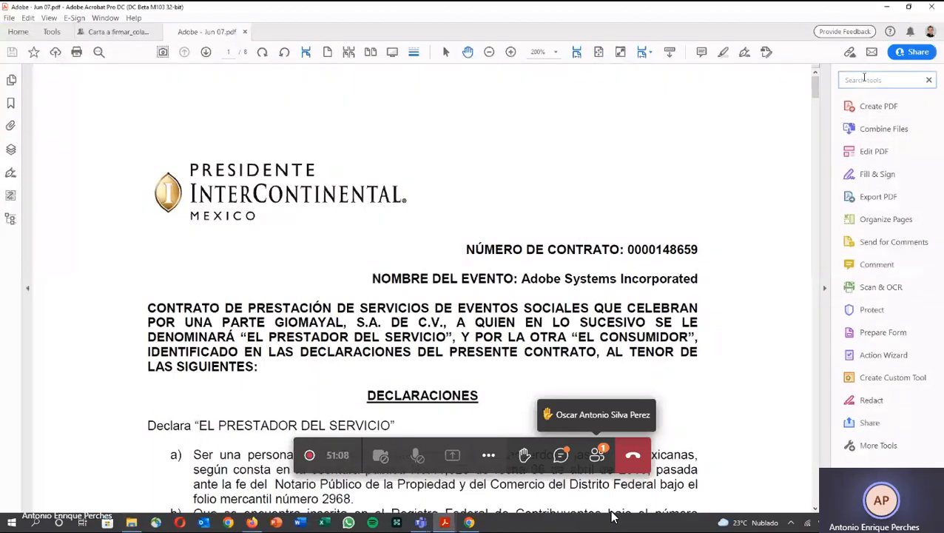
pyautogui.write('red')
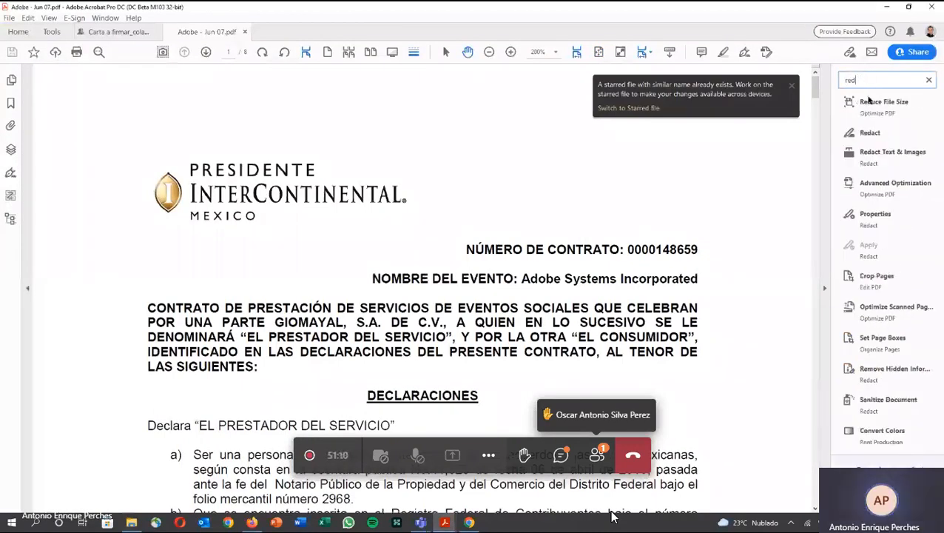
pyautogui.click(870, 133)
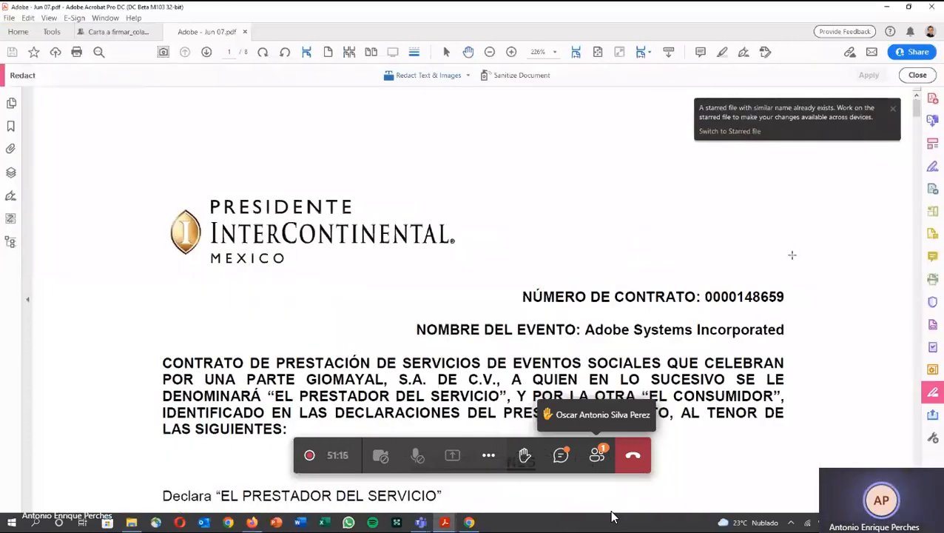
pyautogui.scroll(-1, 792, 254)
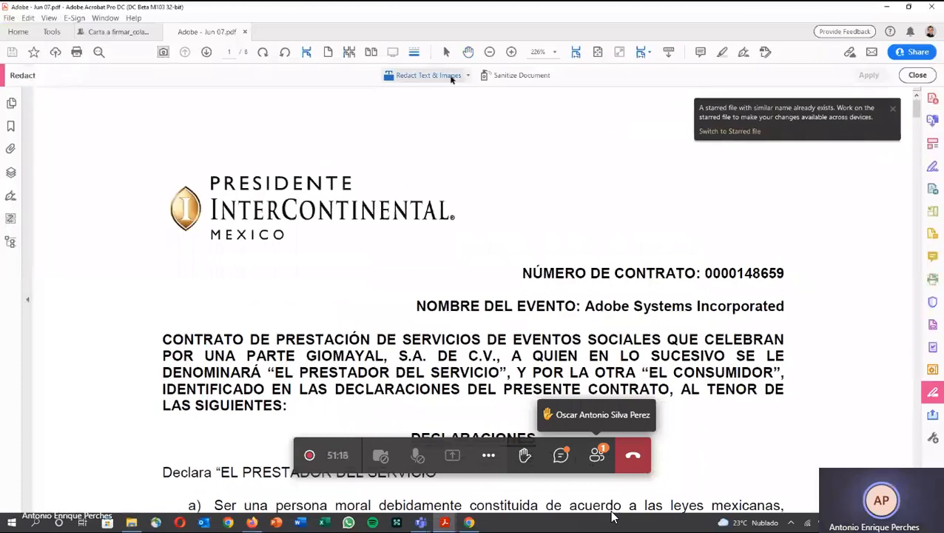
pyautogui.doubleClick(744, 273)
pyautogui.scroll(-2, 703, 320)
pyautogui.scroll(-5, 695, 311)
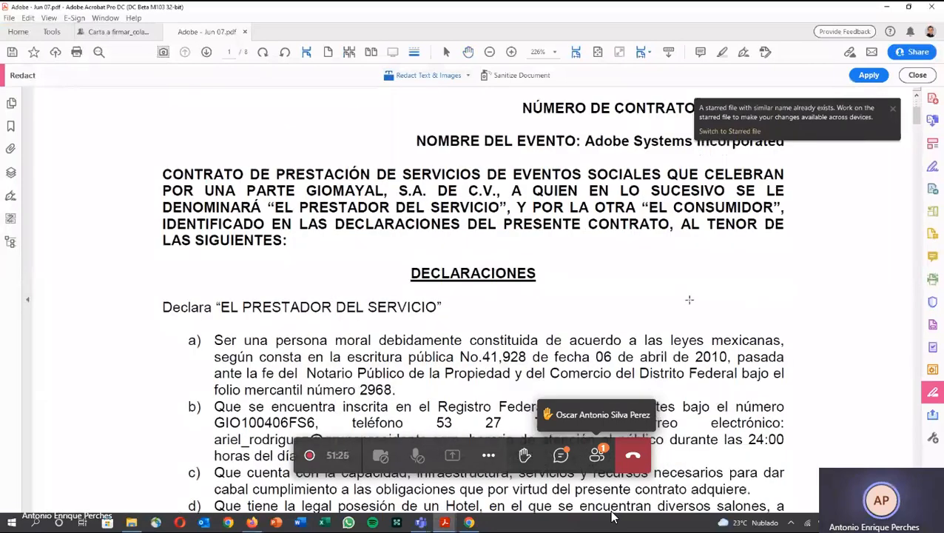
pyautogui.scroll(-7, 689, 298)
# Step: Mark the clause e) hotel address and the section II block for redaction, then zoom to 125%
pyautogui.moveTo(241, 390); pyautogui.dragTo(340, 405)
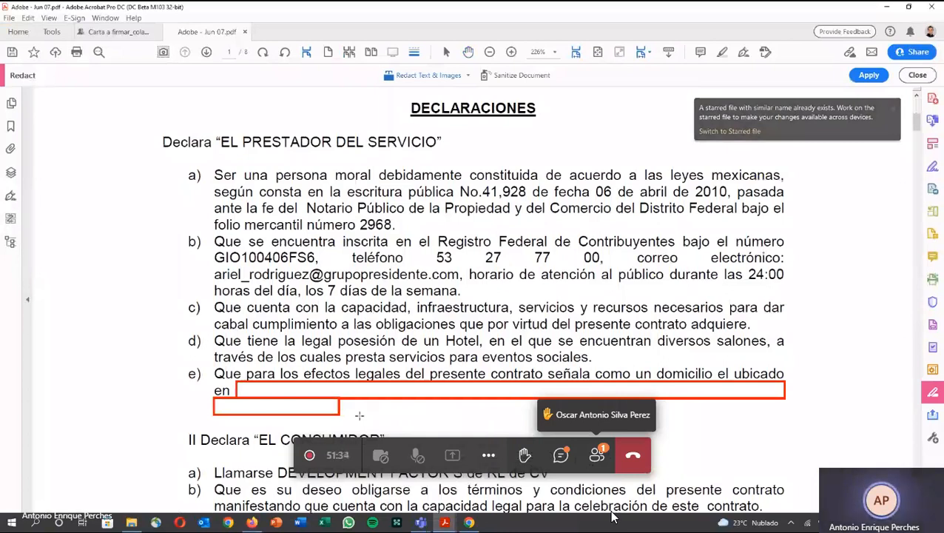
pyautogui.scroll(-3, 360, 415)
pyautogui.moveTo(174, 210); pyautogui.dragTo(667, 419)
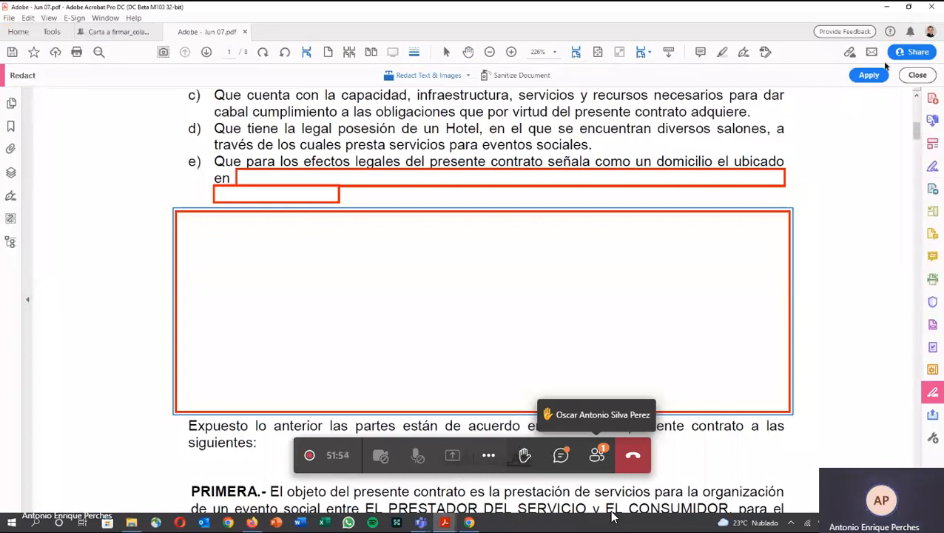
pyautogui.click(409, 59)
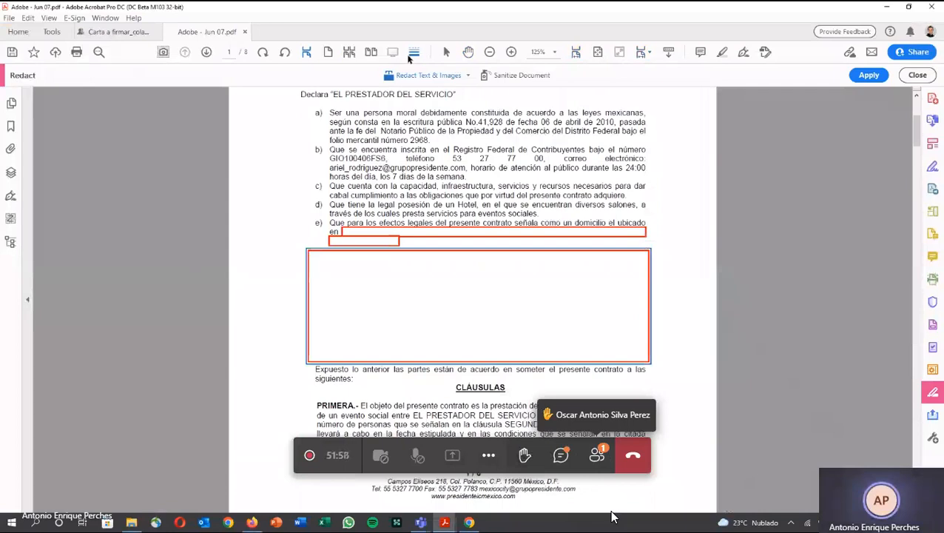
# Step: Apply the redactions and save as 'Adobe - Jun 07_Censurado' in 12_Censura, replacing the existing file
pyautogui.click(865, 75)
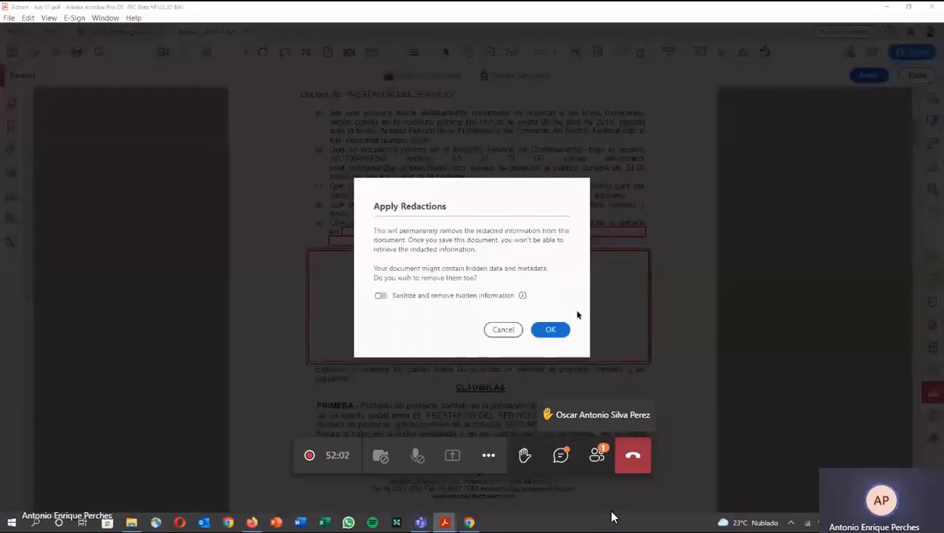
pyautogui.click(549, 333)
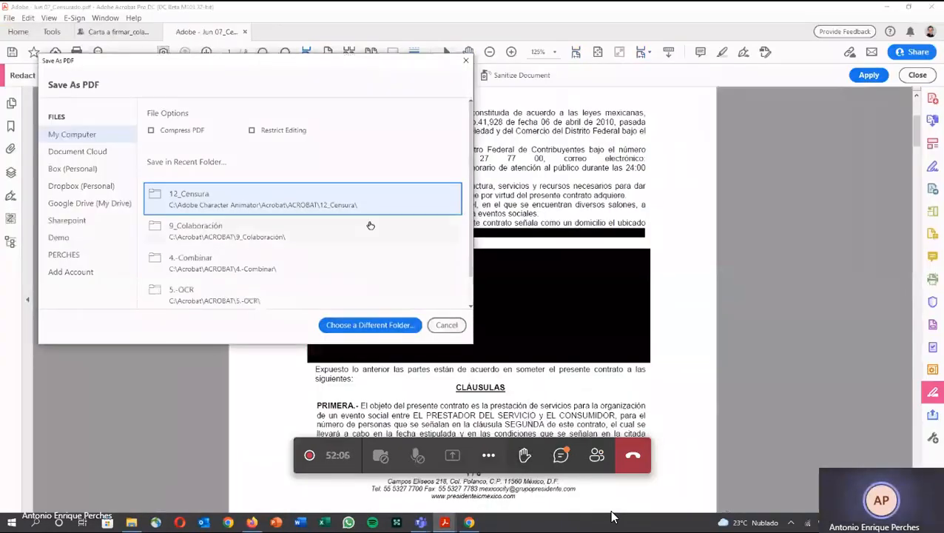
pyautogui.click(355, 200)
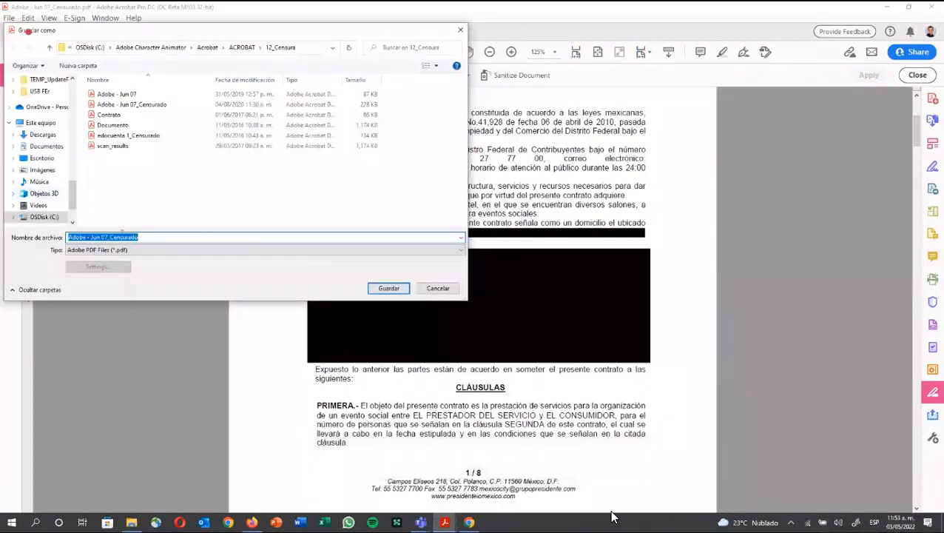
pyautogui.click(123, 237)
pyautogui.doubleClick(123, 237)
pyautogui.click(387, 288)
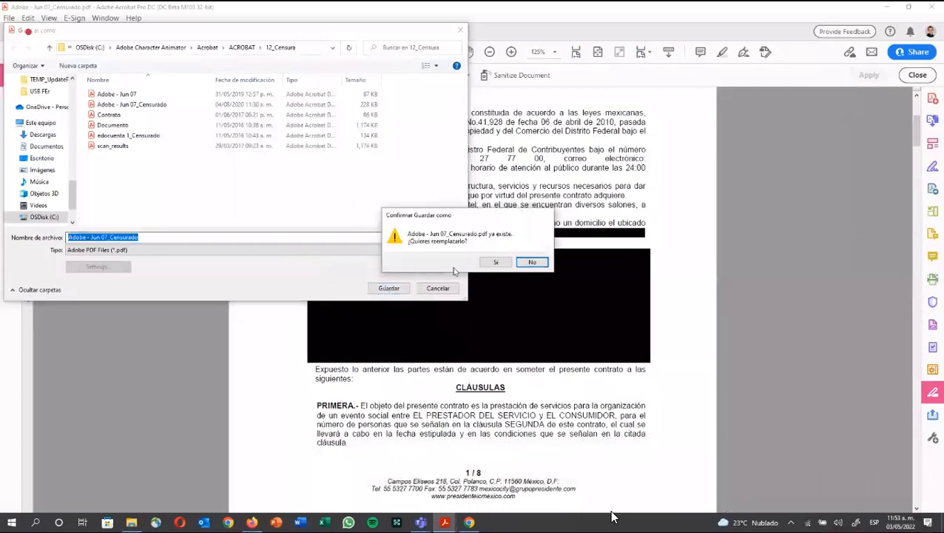
pyautogui.click(495, 261)
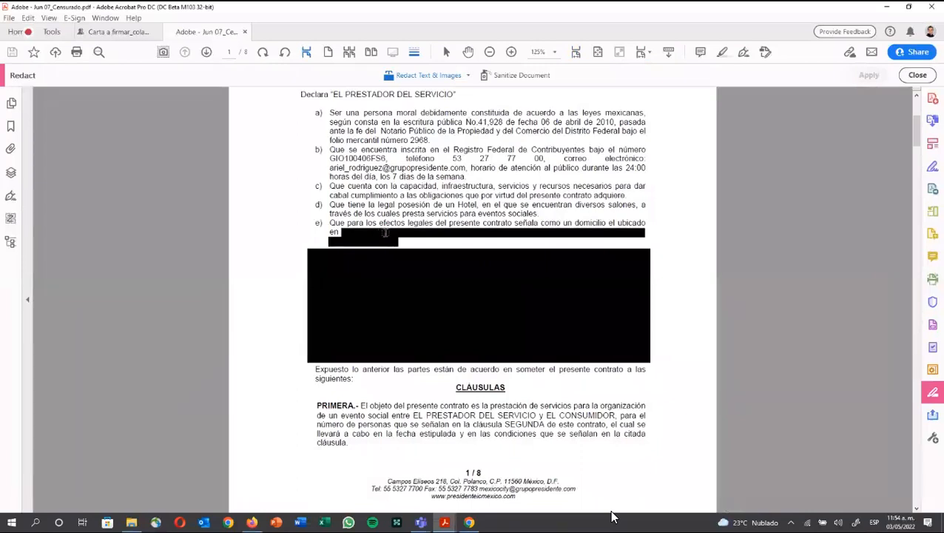
# Step: Review the redacted pages and switch back to File Explorer
pyautogui.scroll(-2, 385, 233)
pyautogui.scroll(-4, 385, 233)
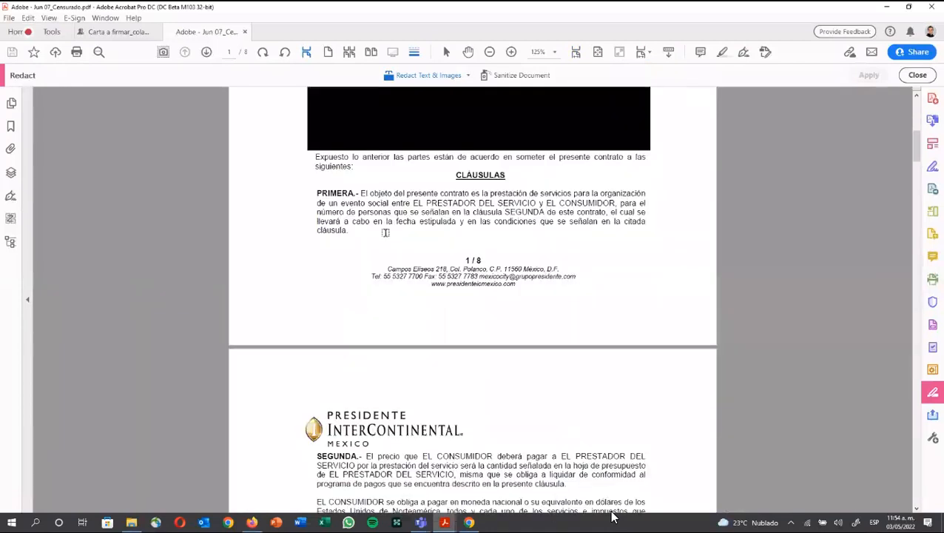
pyautogui.scroll(-2, 385, 232)
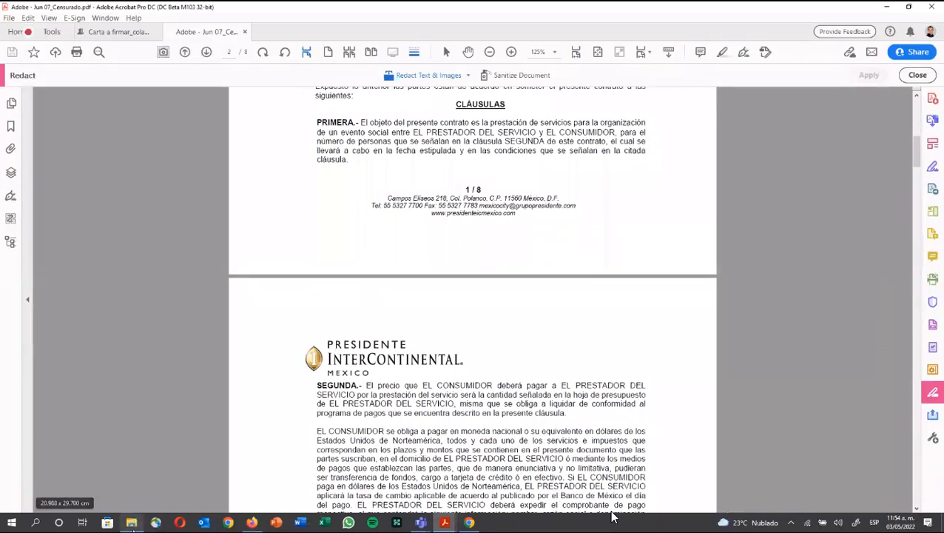
pyautogui.hotkey('alt', 'Tab')
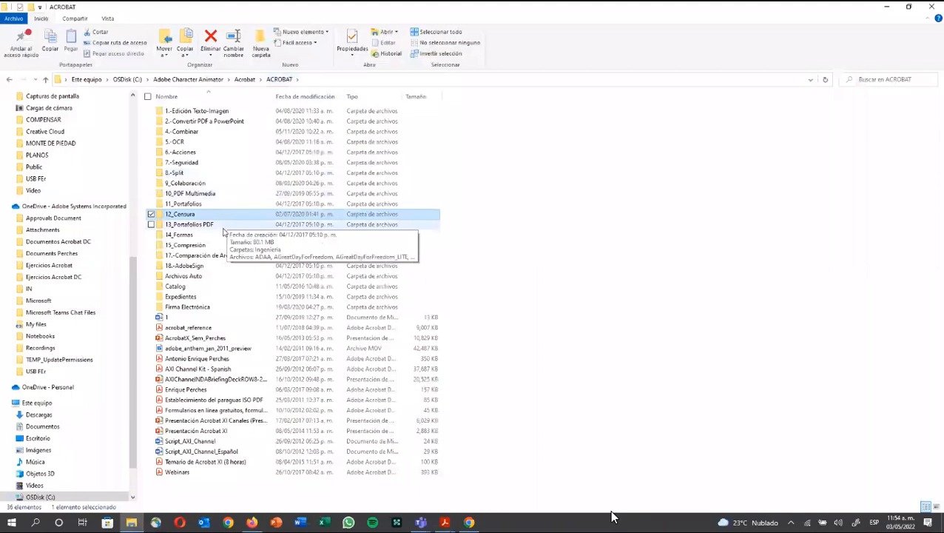
# Step: Open COMPROBANTE DE VIATICOS (sin campos) from the 14_Formas folder
pyautogui.doubleClick(224, 233)
pyautogui.click(236, 183)
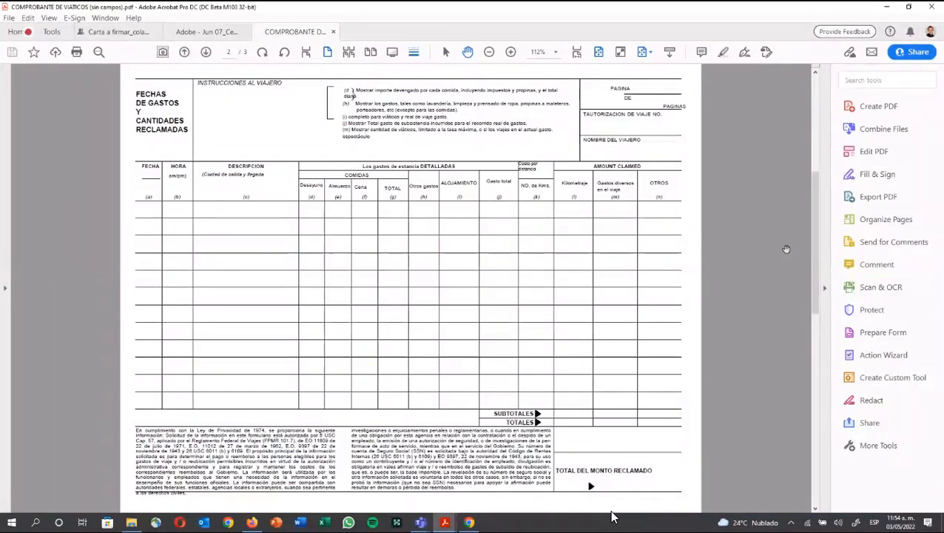
# Step: Run Prepare Form to auto-detect fields, then inspect the first DESCRIPCION field's properties
pyautogui.click(870, 333)
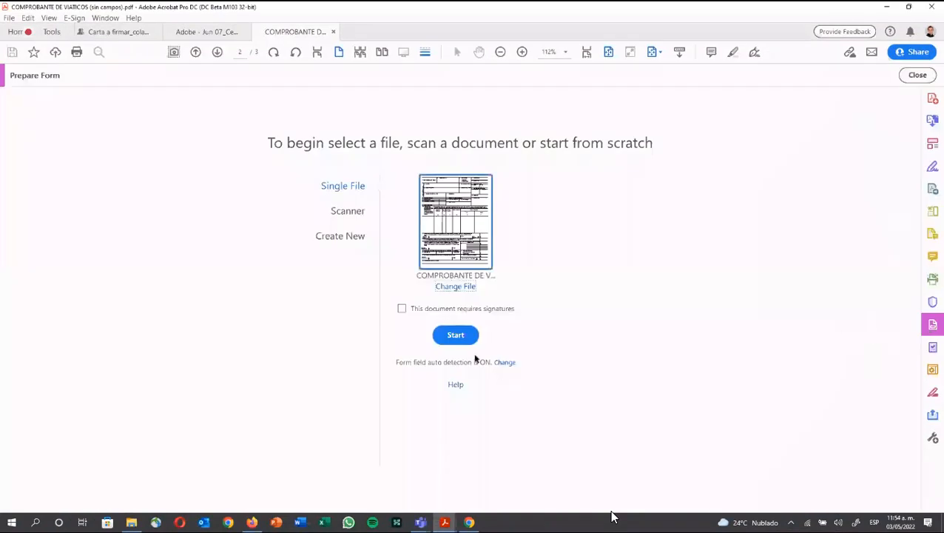
pyautogui.click(455, 335)
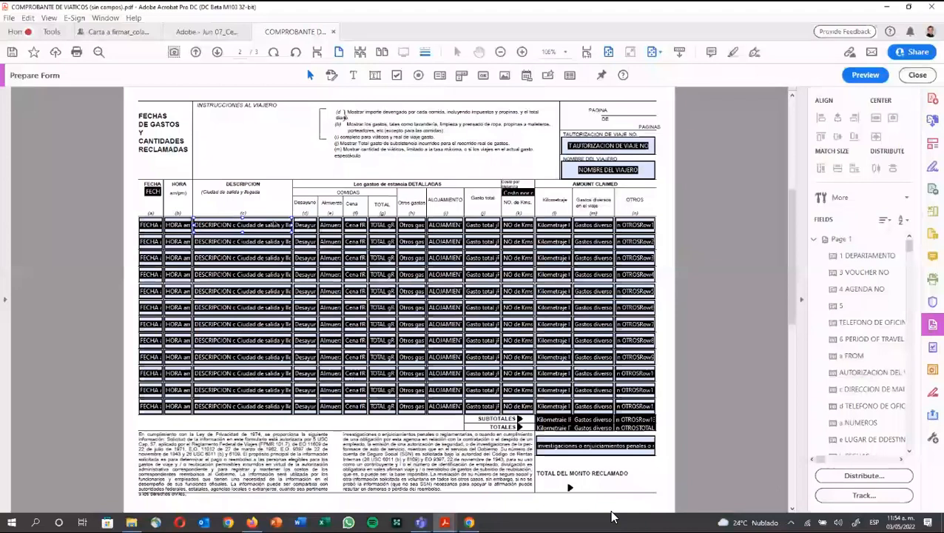
pyautogui.click(251, 227)
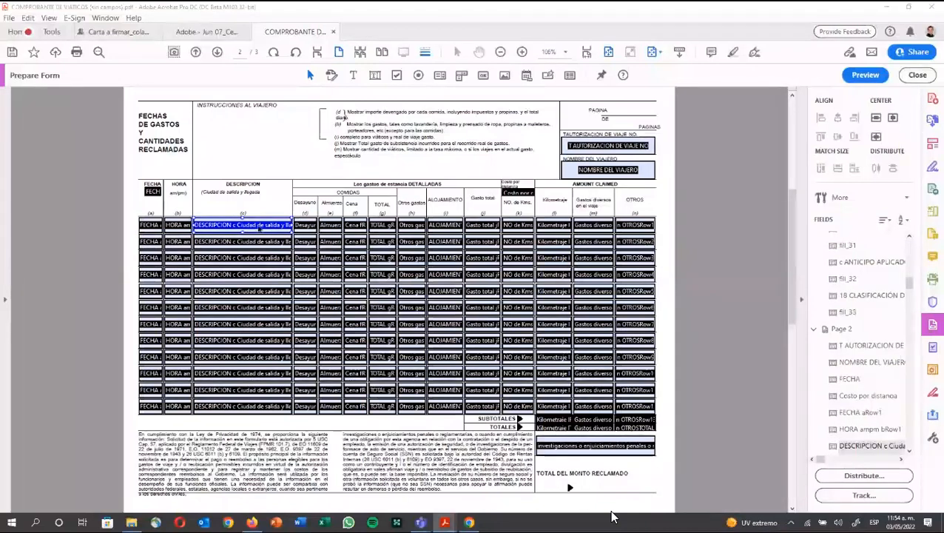
pyautogui.doubleClick(259, 229)
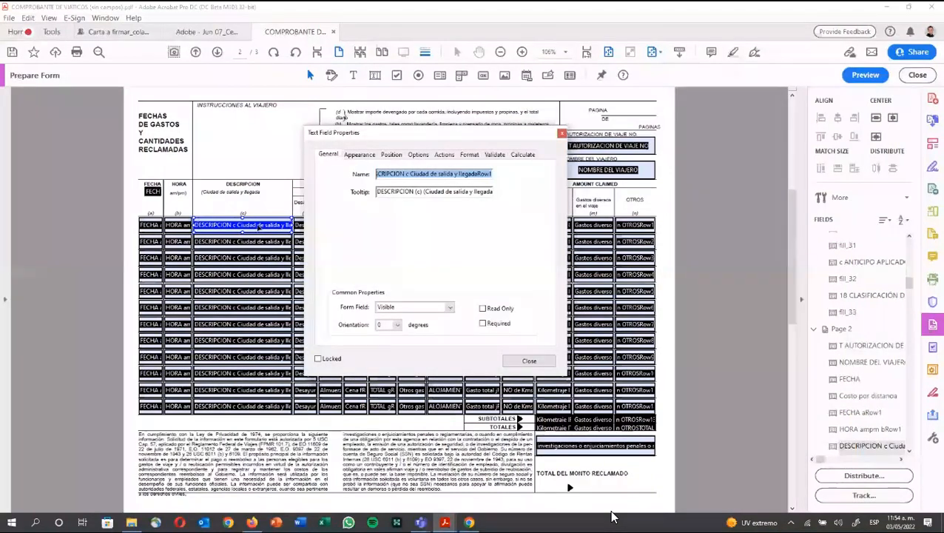
pyautogui.press('Escape')
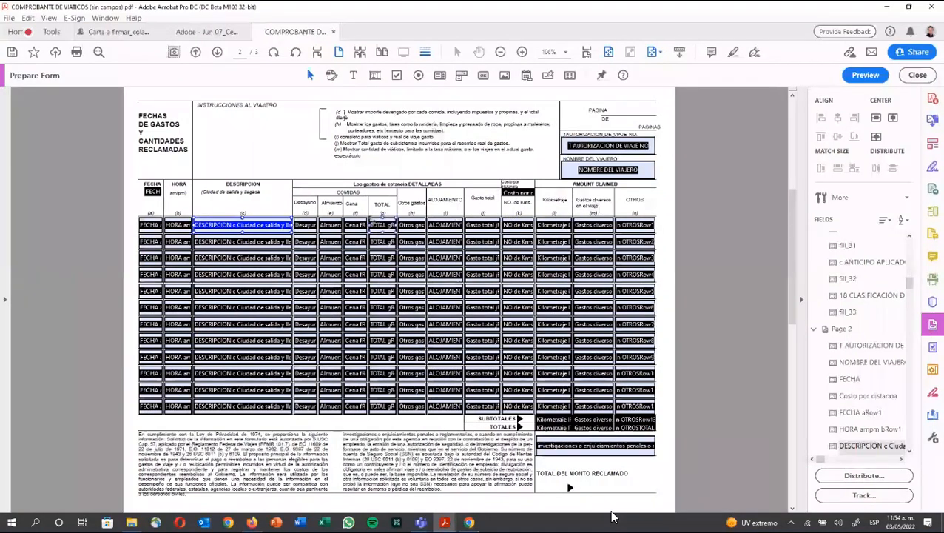
# Step: Format the first Desayuno field as a Number with $ currency
pyautogui.keyDown('shift'); pyautogui.click(303, 225); pyautogui.keyUp('shift')
pyautogui.doubleClick(303, 225)
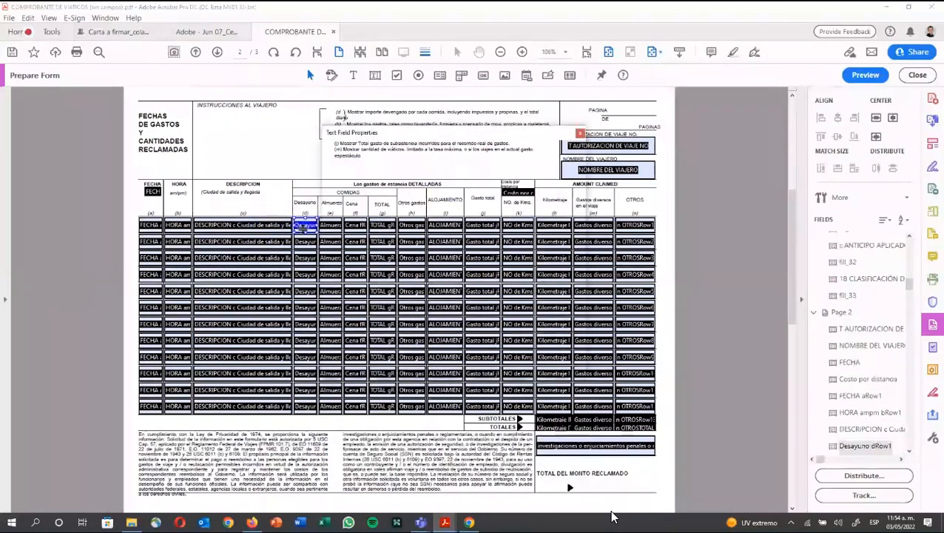
pyautogui.click(488, 154)
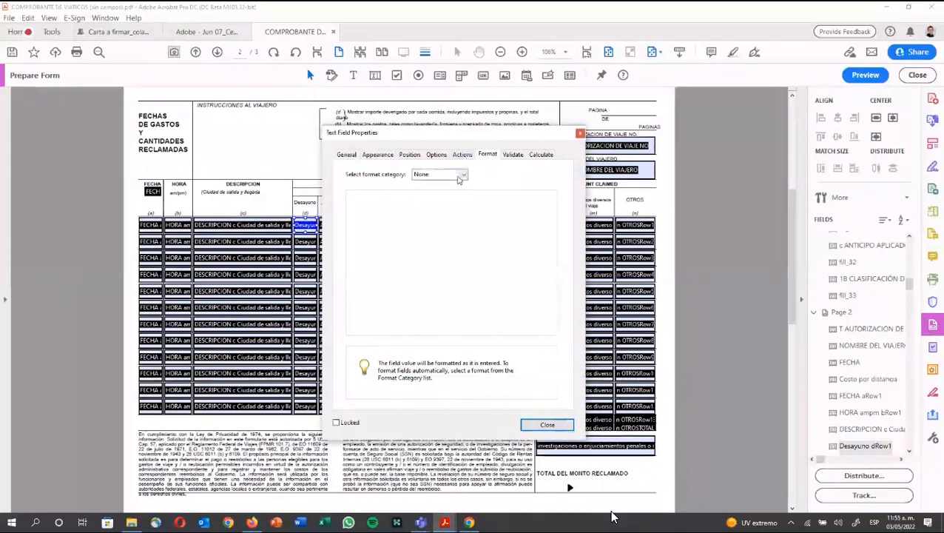
pyautogui.click(460, 174)
pyautogui.click(457, 194)
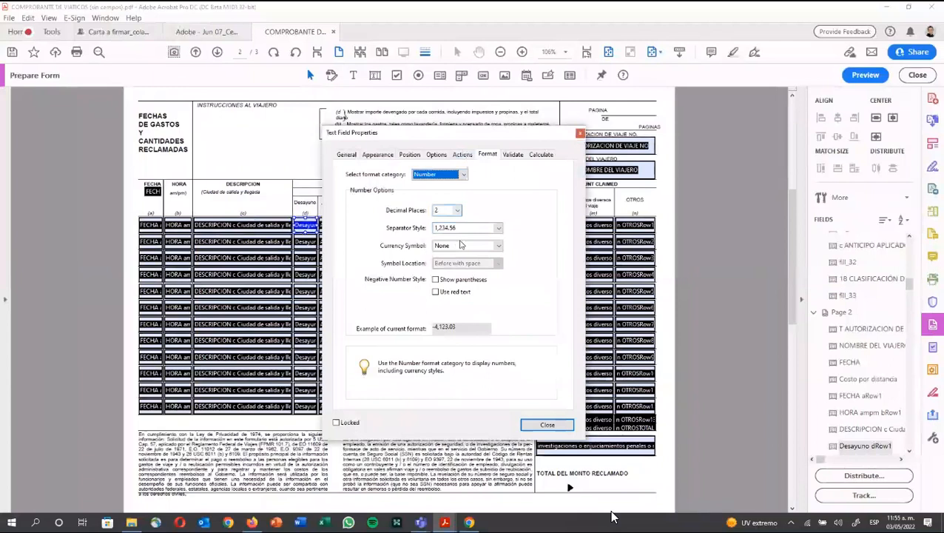
pyautogui.click(453, 246)
pyautogui.click(453, 265)
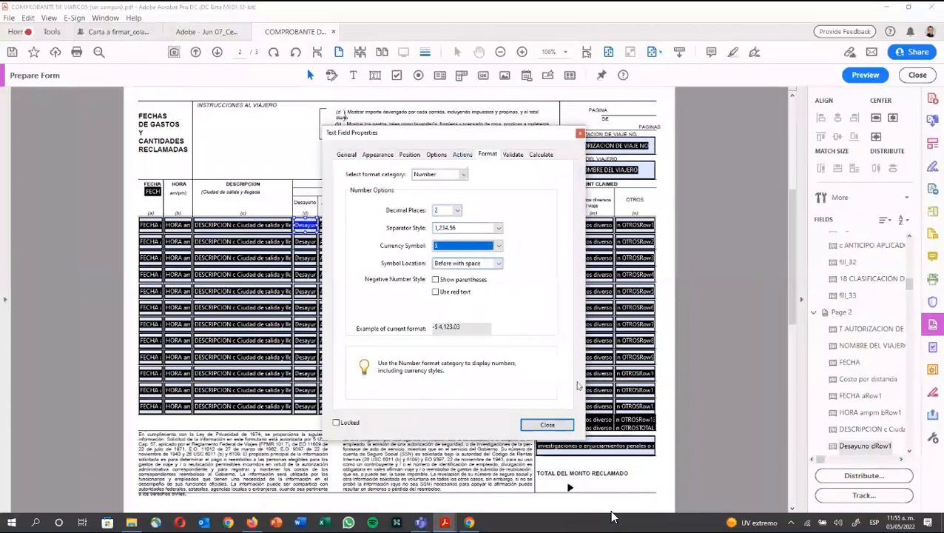
pyautogui.click(539, 427)
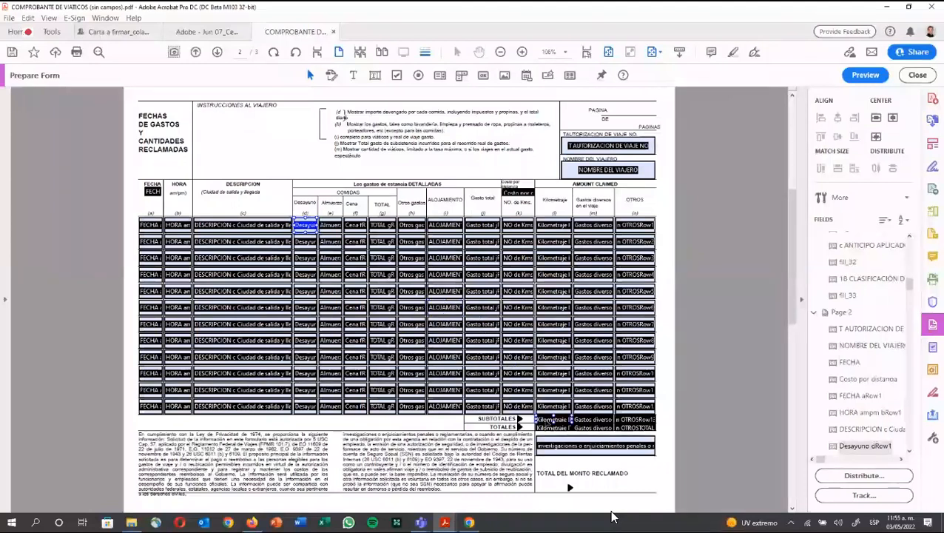
# Step: Set the Kilometraje subtotal to calculate the sum of chosen fields
pyautogui.doubleClick(554, 419)
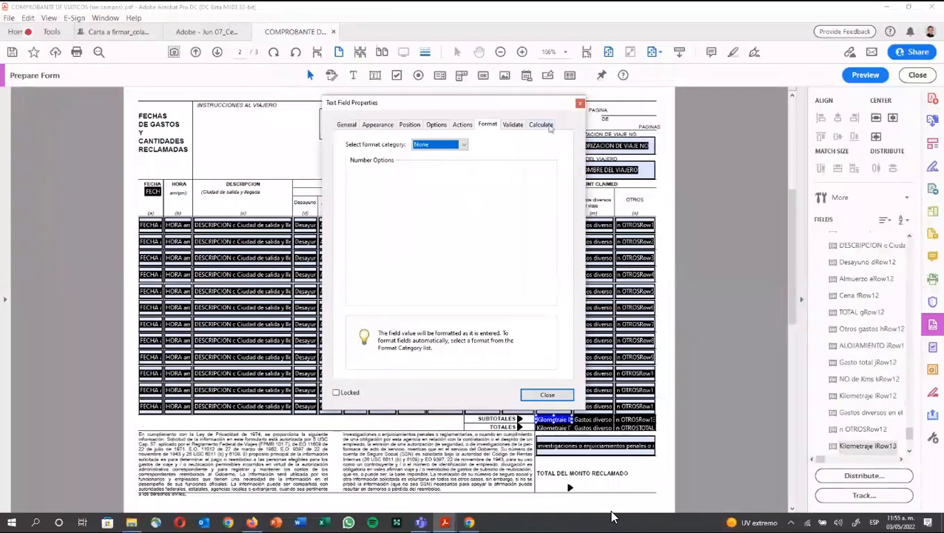
pyautogui.click(540, 124)
pyautogui.click(348, 158)
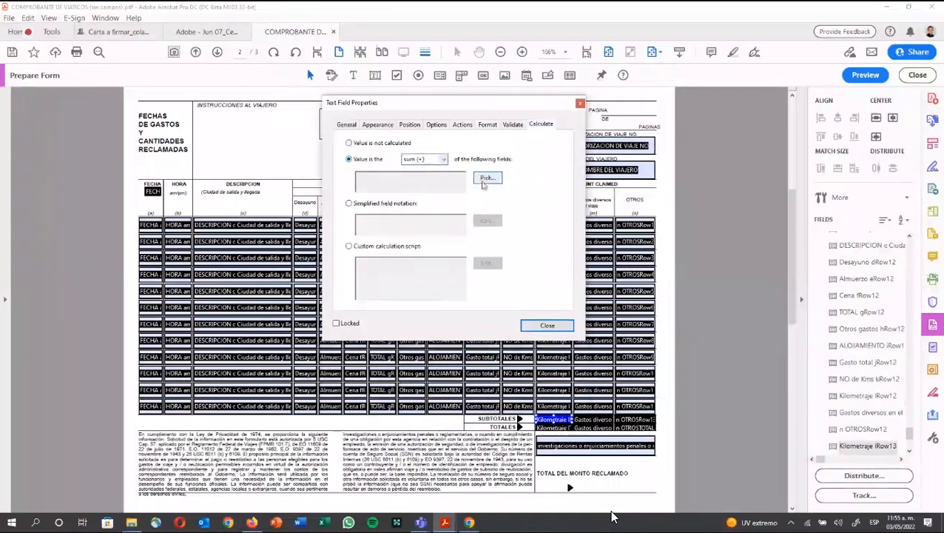
pyautogui.click(485, 179)
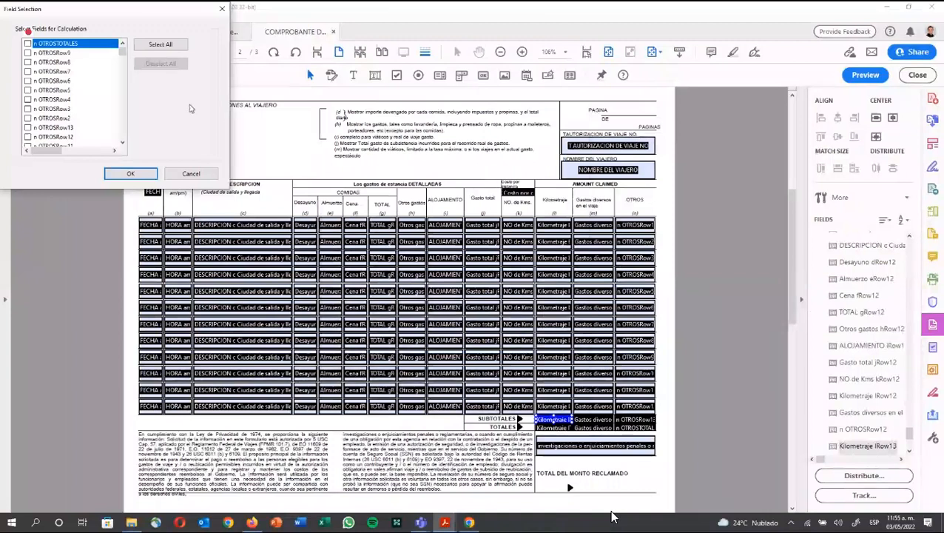
pyautogui.scroll(-5, 92, 68)
pyautogui.scroll(-4, 88, 67)
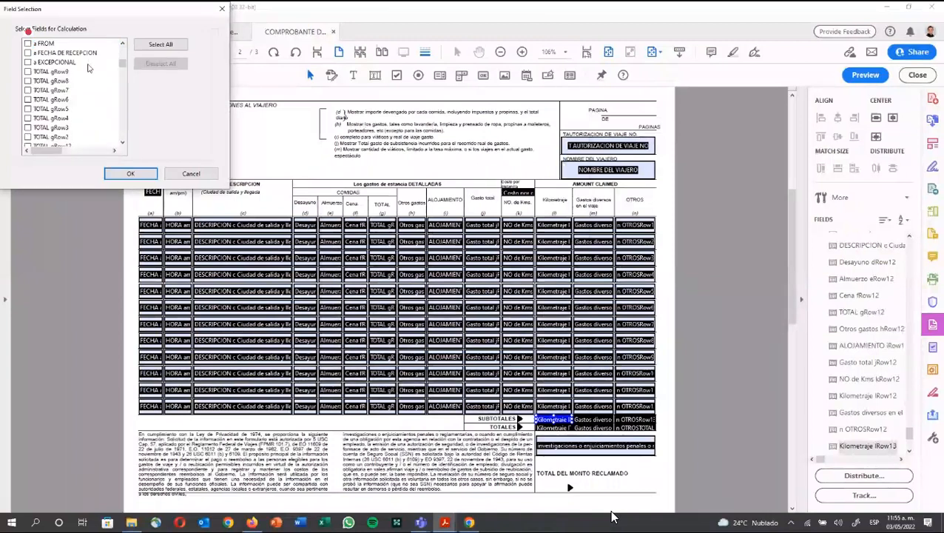
pyautogui.scroll(-1, 88, 68)
pyautogui.scroll(-3, 88, 68)
pyautogui.scroll(-5, 88, 67)
pyautogui.scroll(-5, 88, 67)
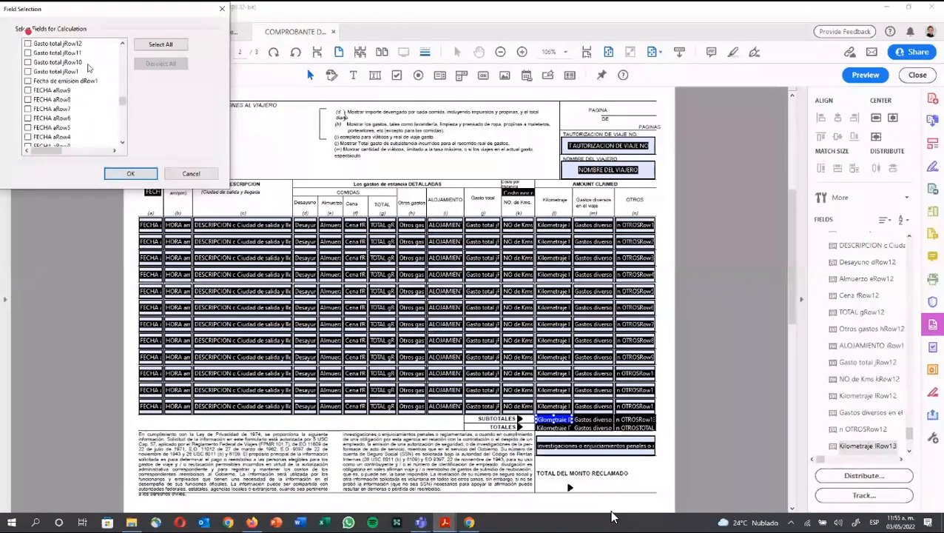
pyautogui.scroll(-5, 88, 68)
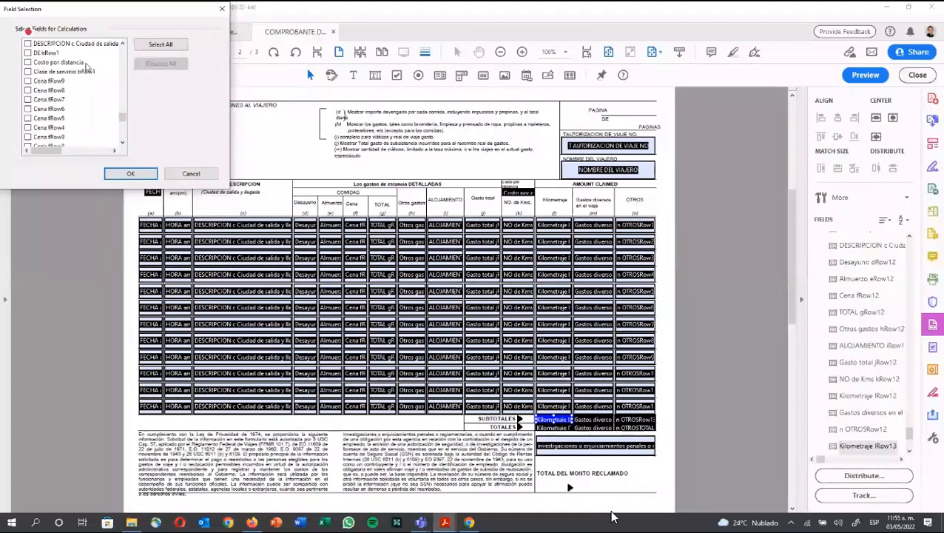
pyautogui.scroll(-3, 88, 68)
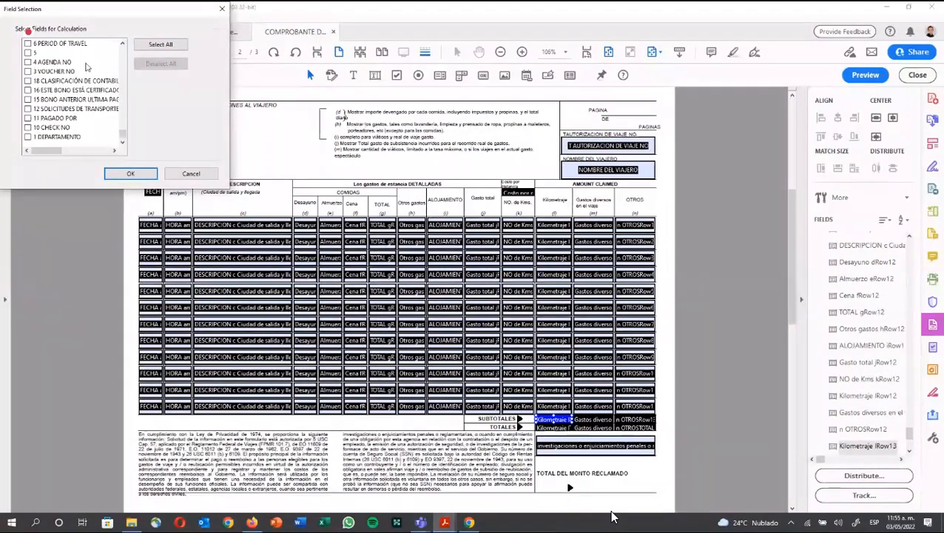
pyautogui.scroll(3, 87, 68)
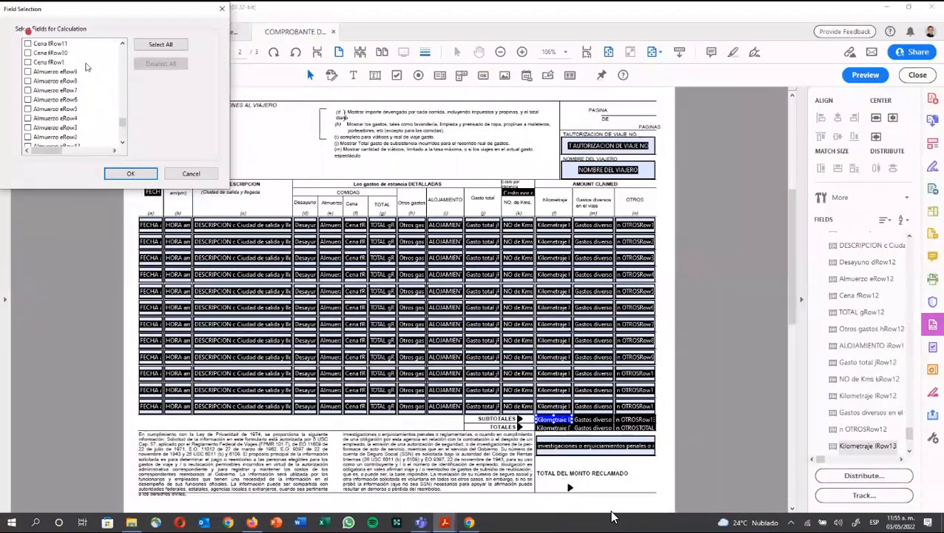
pyautogui.scroll(3, 86, 67)
pyautogui.scroll(6, 86, 67)
pyautogui.scroll(6, 86, 67)
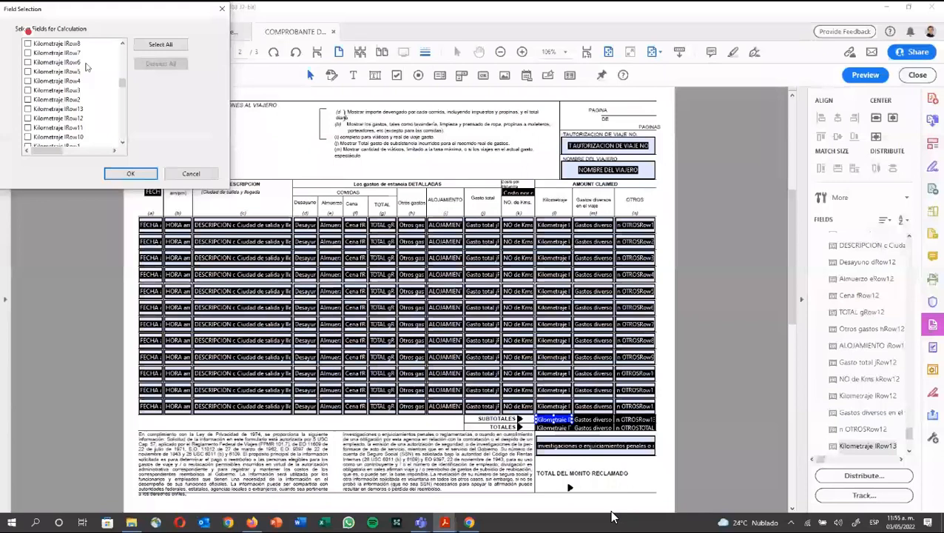
pyautogui.scroll(1, 86, 61)
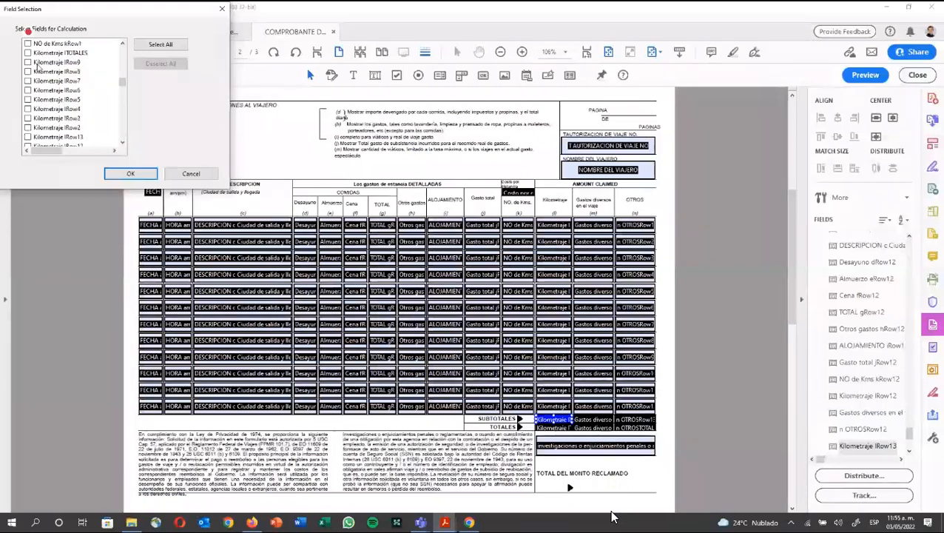
# Step: Pick Kilometraje lRow1 through lRow13 as the fields to sum and close the properties
pyautogui.click(27, 62)
pyautogui.click(28, 72)
pyautogui.click(27, 81)
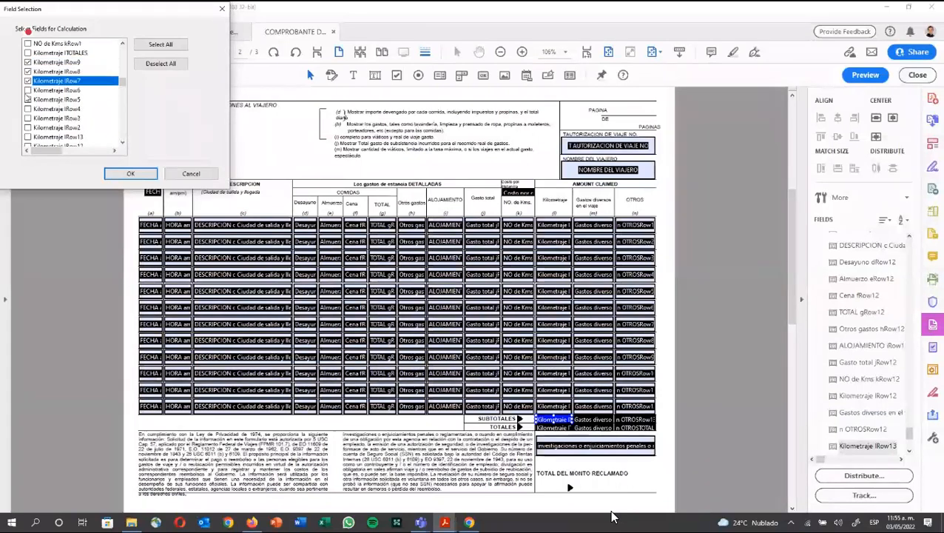
pyautogui.click(27, 90)
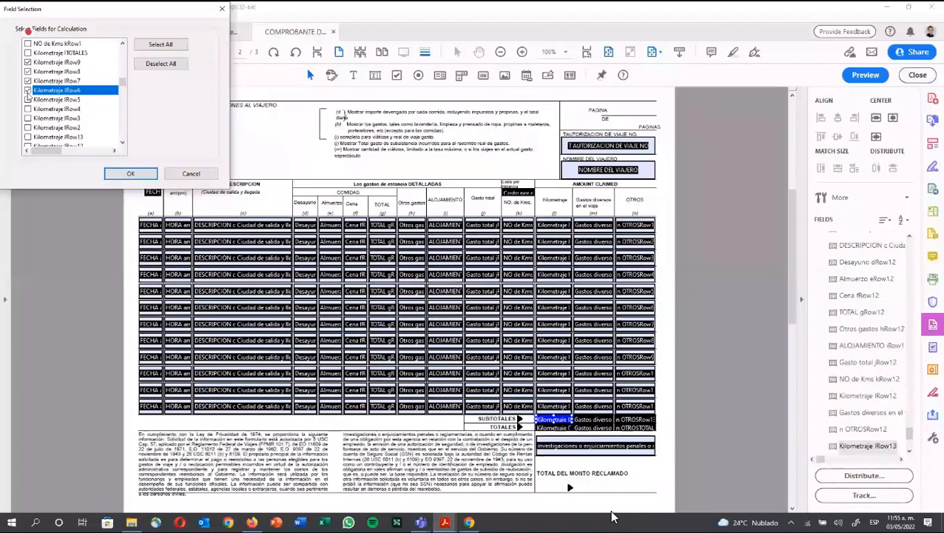
pyautogui.click(28, 99)
pyautogui.click(27, 109)
pyautogui.scroll(-1, 27, 109)
pyautogui.click(27, 90)
pyautogui.click(27, 100)
pyautogui.click(28, 108)
pyautogui.click(27, 118)
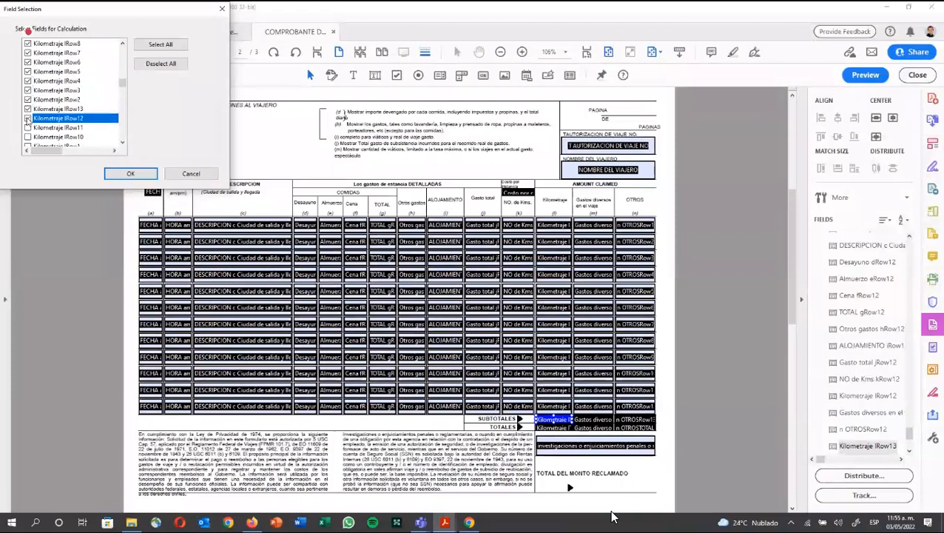
pyautogui.click(27, 127)
pyautogui.click(28, 136)
pyautogui.scroll(-1, 27, 138)
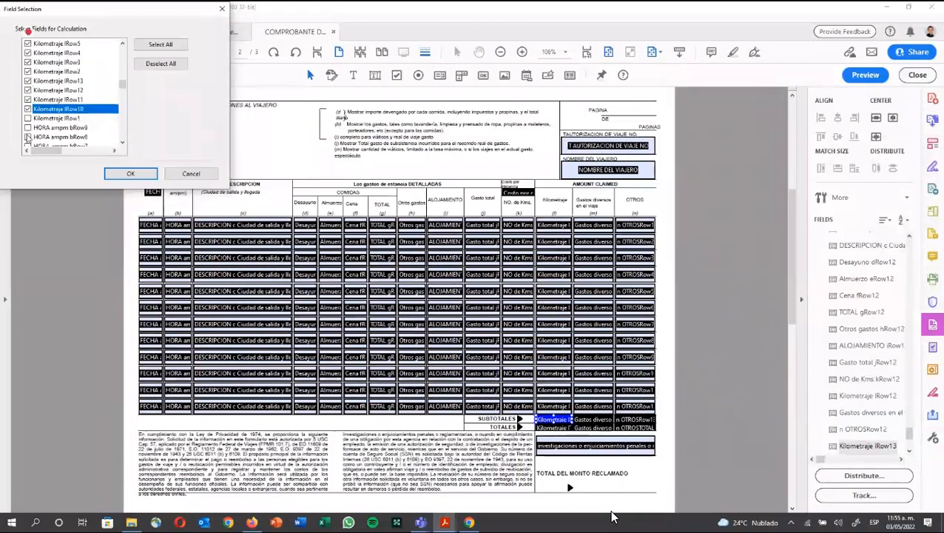
pyautogui.click(28, 117)
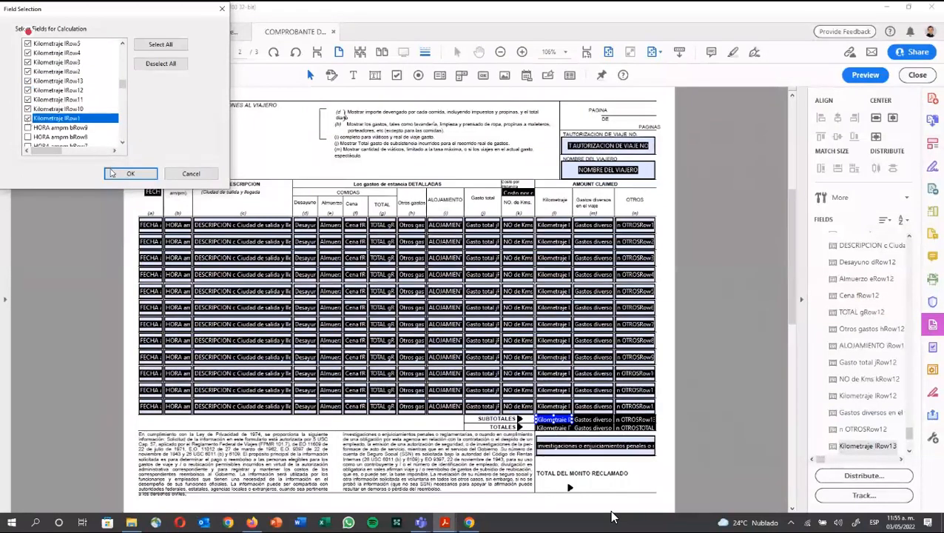
pyautogui.click(111, 173)
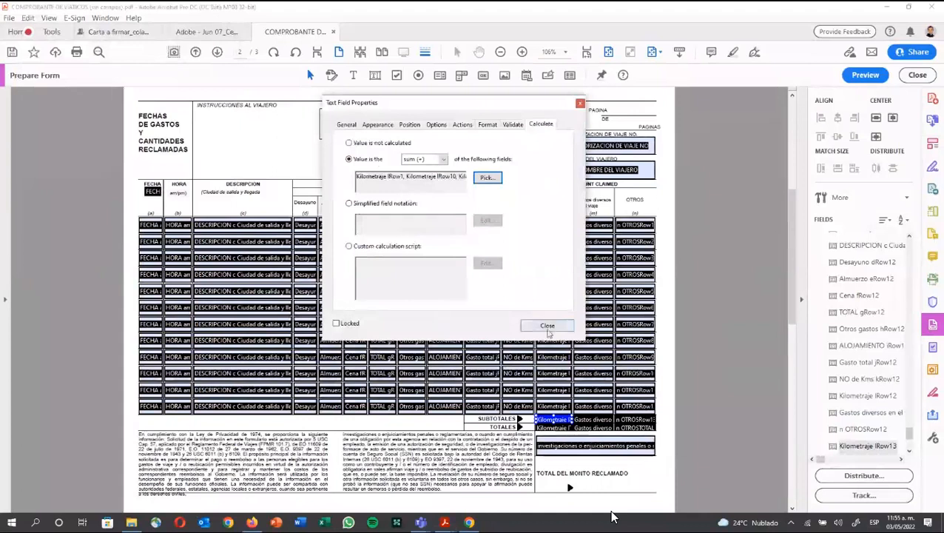
pyautogui.click(547, 326)
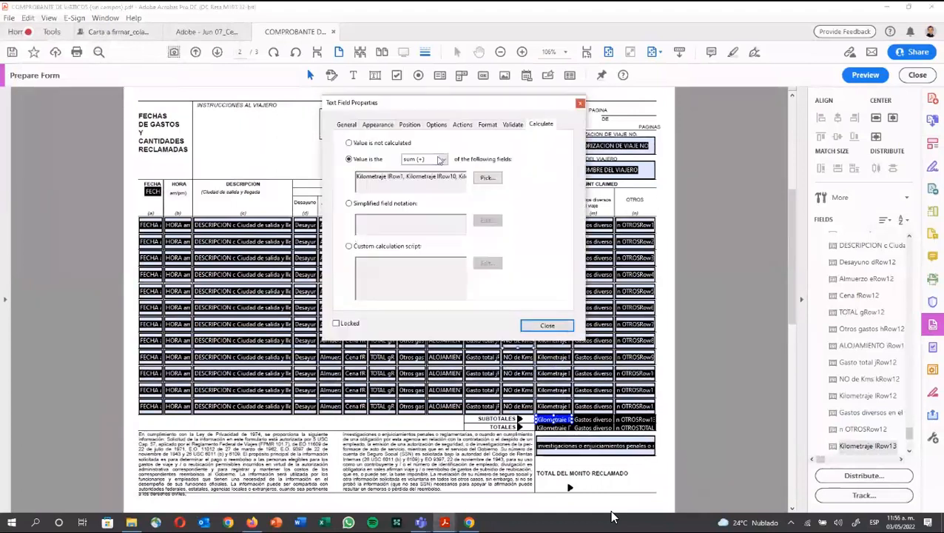
# Step: Keep the subtotal's format category as None, then preview the form
pyautogui.click(488, 127)
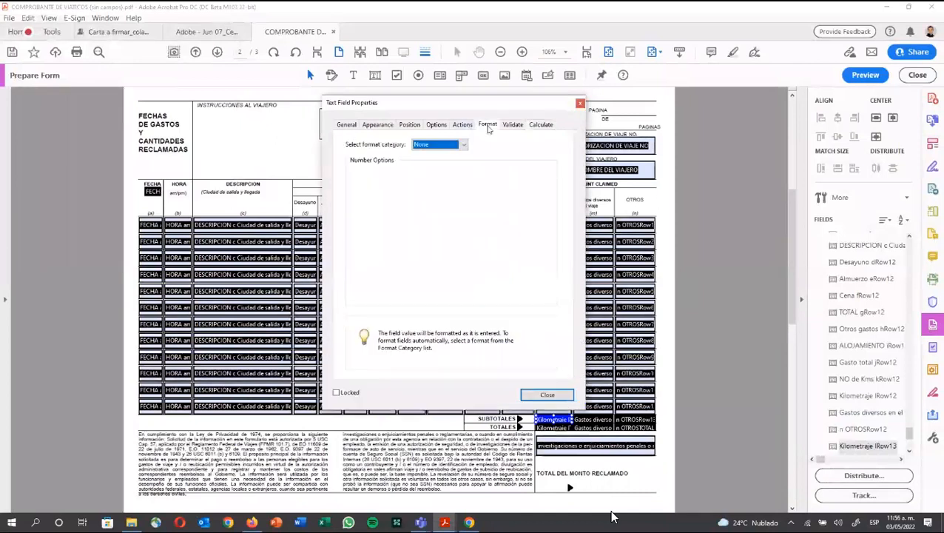
pyautogui.click(463, 145)
pyautogui.click(462, 145)
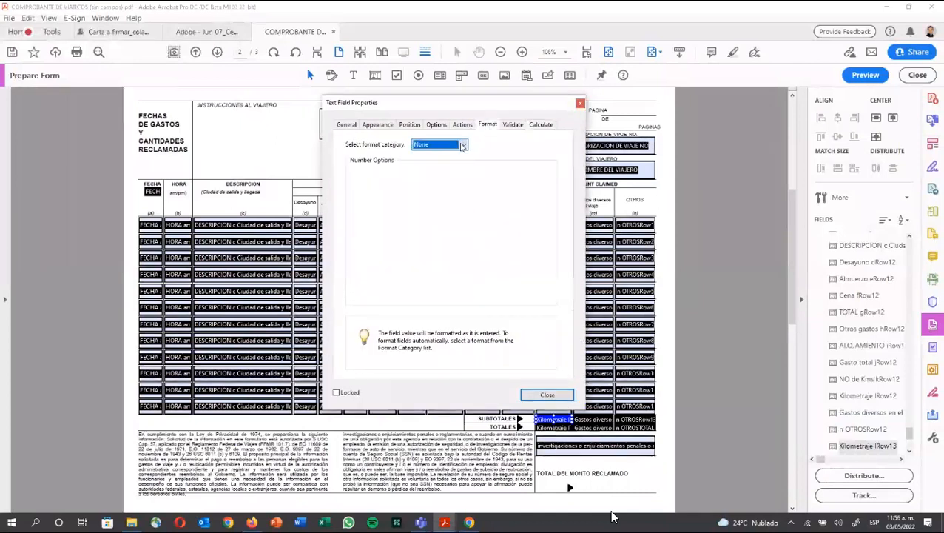
pyautogui.click(580, 104)
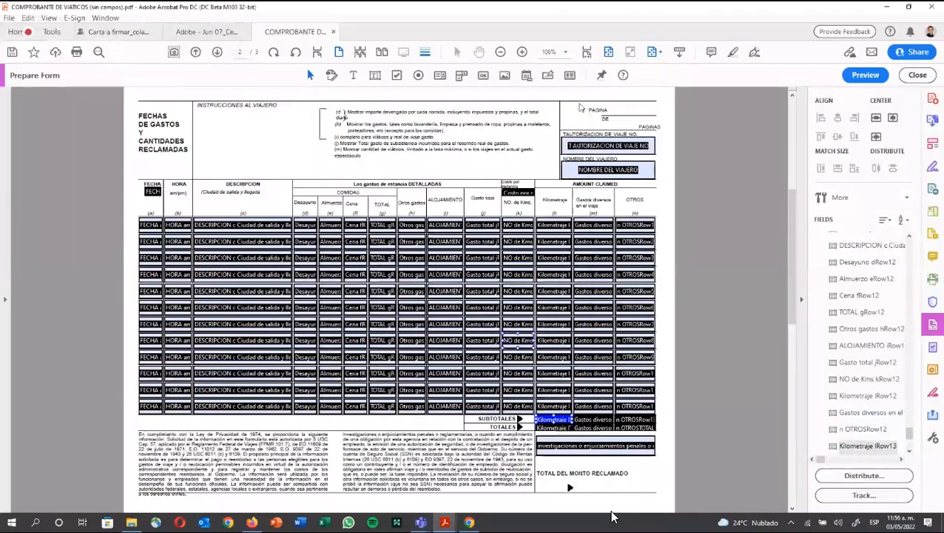
pyautogui.click(865, 75)
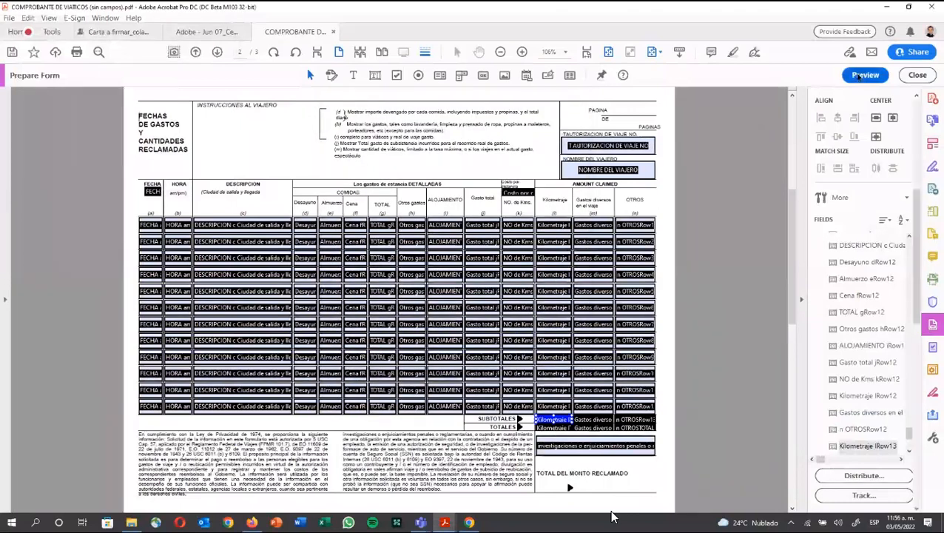
# Step: Test the subtotal by entering 100 and 150 in the first two Kilometraje fields
pyautogui.click(606, 221)
pyautogui.write('100')
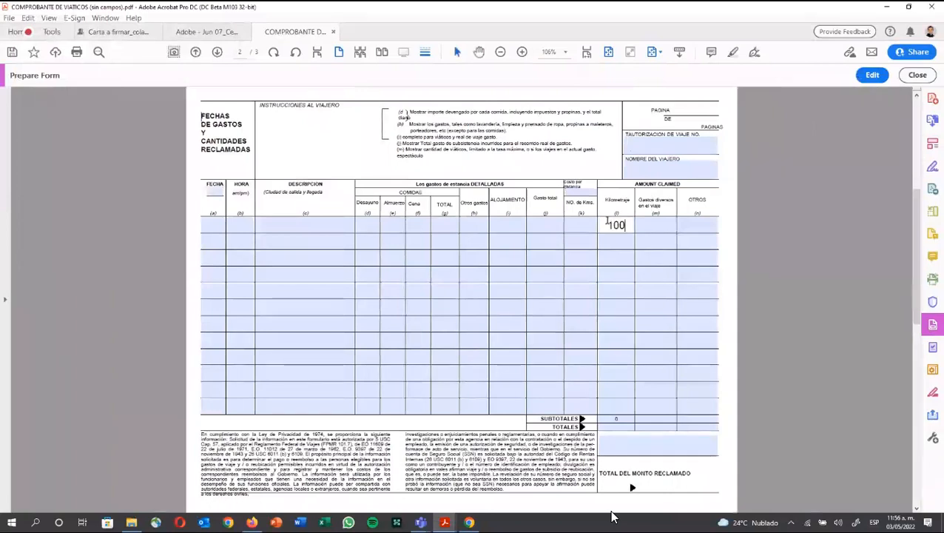
pyautogui.press('Tab')
pyautogui.click(589, 234)
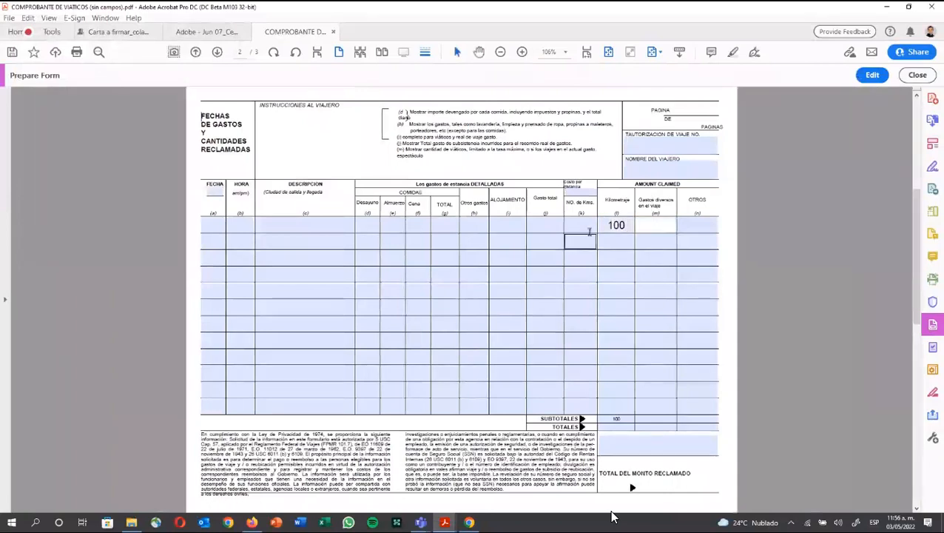
pyautogui.click(619, 239)
pyautogui.write('1')
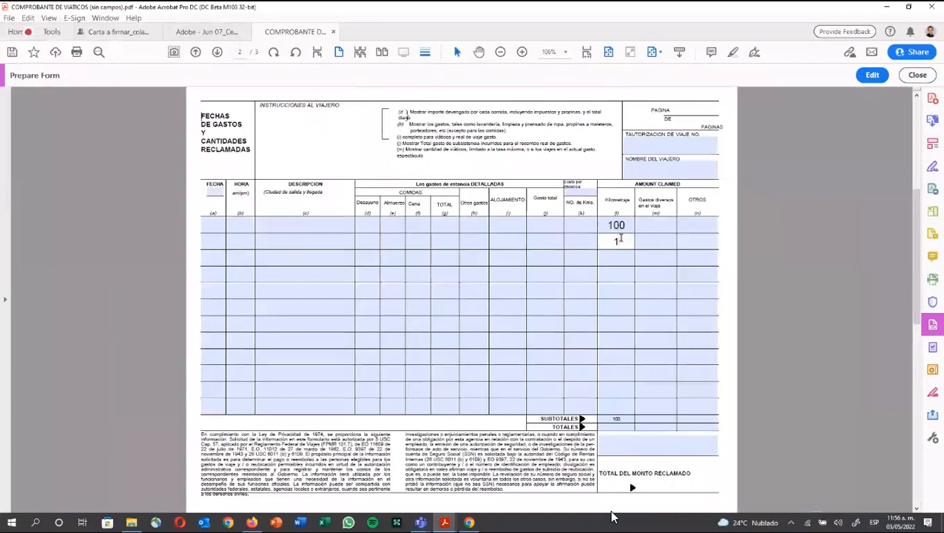
pyautogui.write('50')
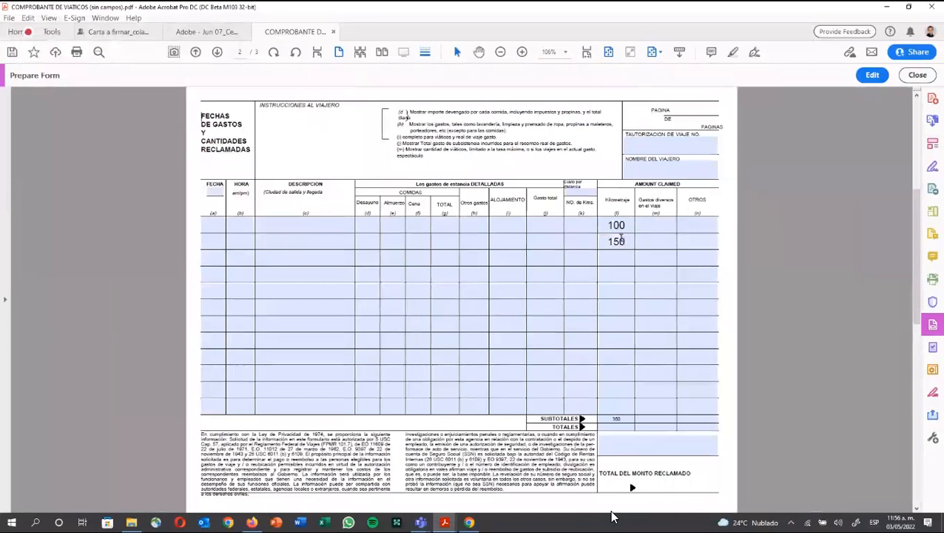
pyautogui.click(616, 418)
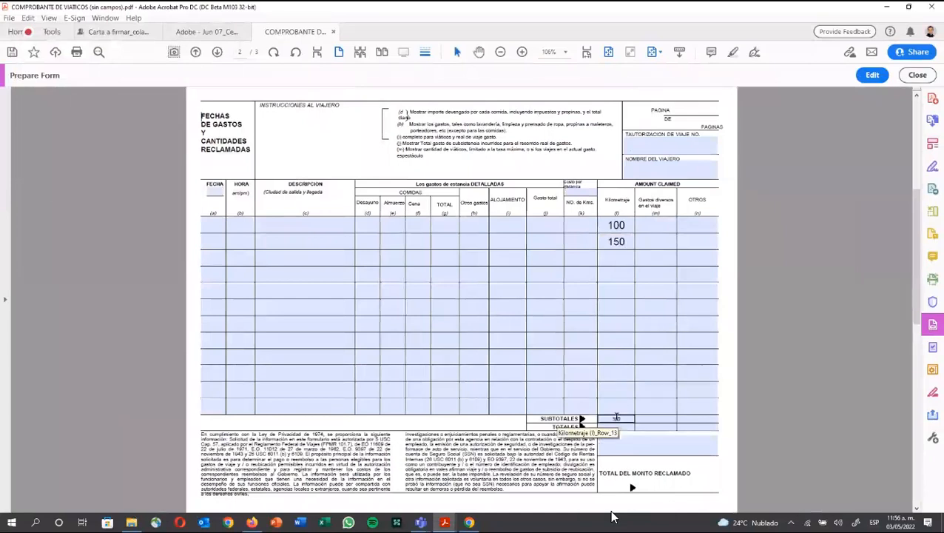
# Step: Change the second Kilometraje entry to 200 and return to editing fields
pyautogui.doubleClick(625, 242)
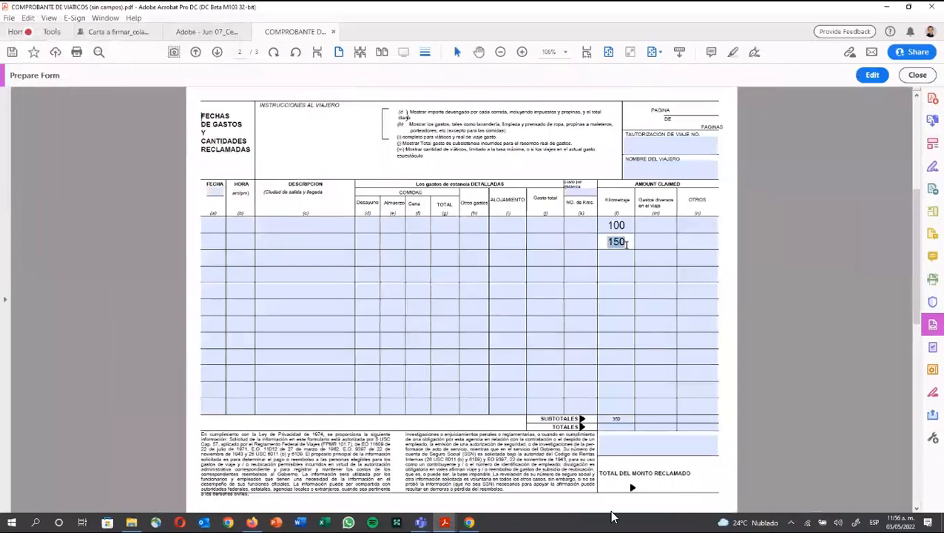
pyautogui.write('2')
pyautogui.write('00')
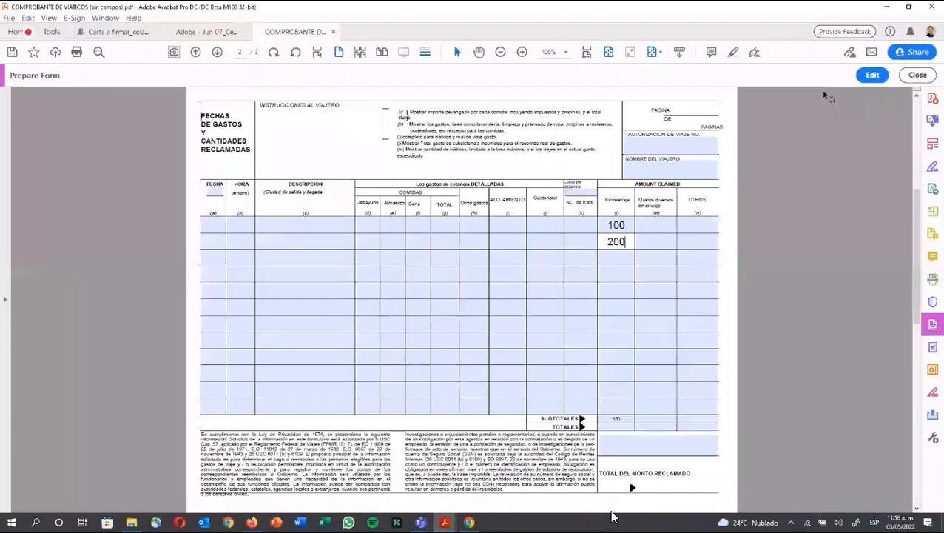
pyautogui.click(870, 75)
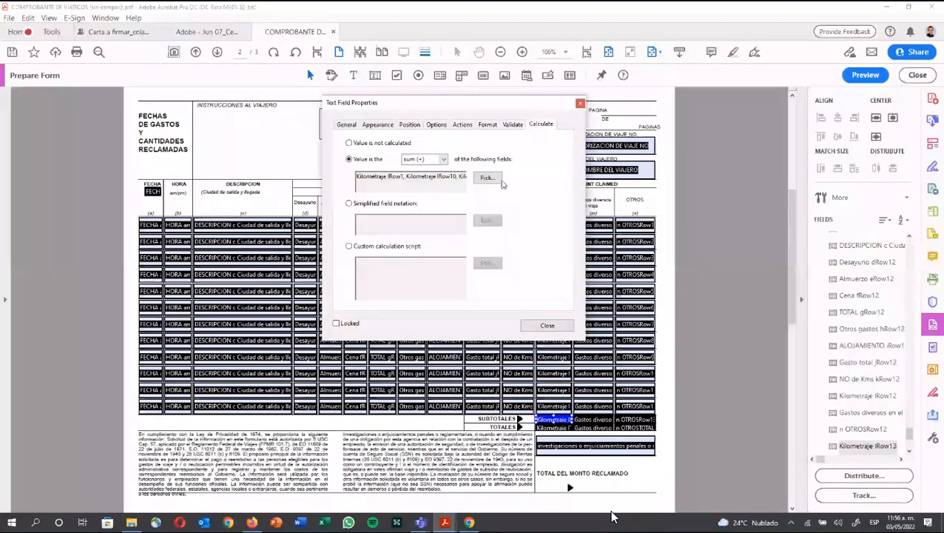
# Step: Switch the Kilometraje subtotal calculation from sum (+) to product (x) and close its properties
pyautogui.click(423, 159)
pyautogui.click(426, 179)
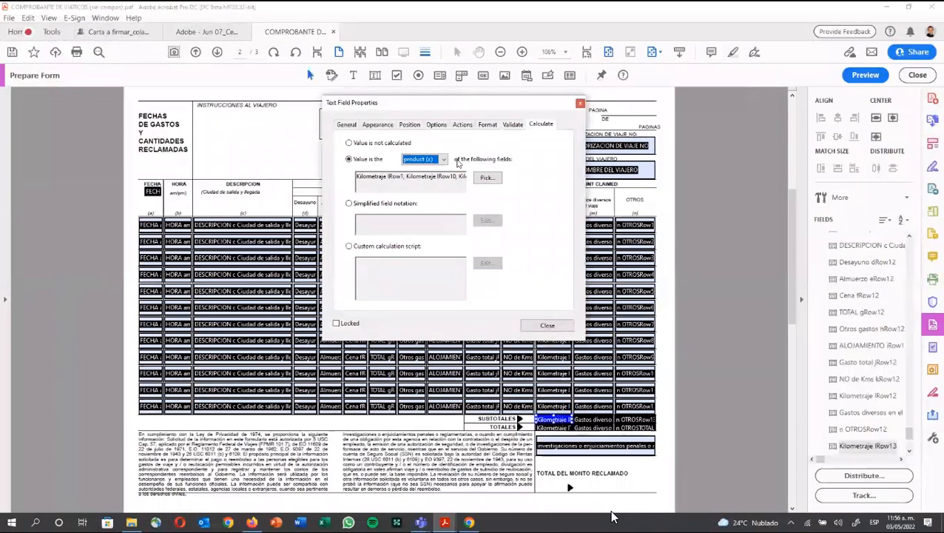
pyautogui.click(547, 326)
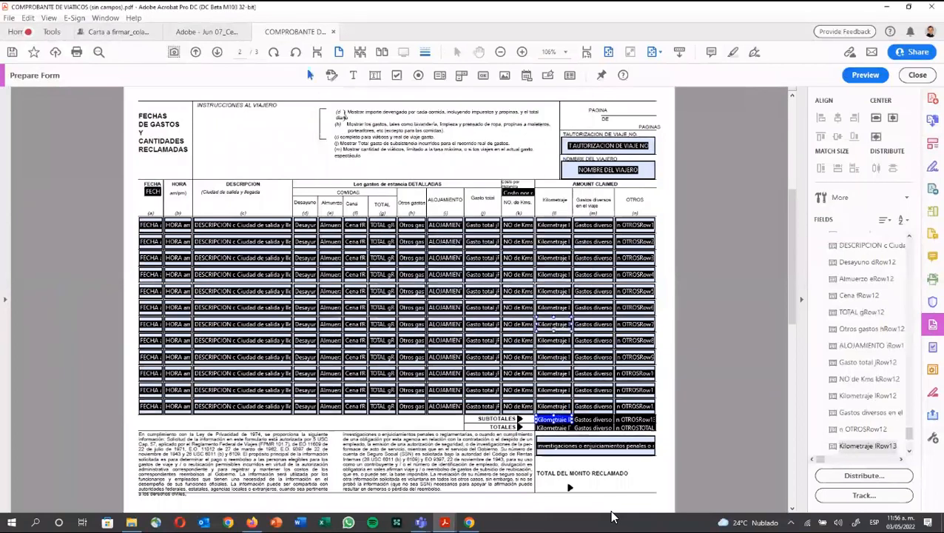
pyautogui.scroll(-3, 194, 191)
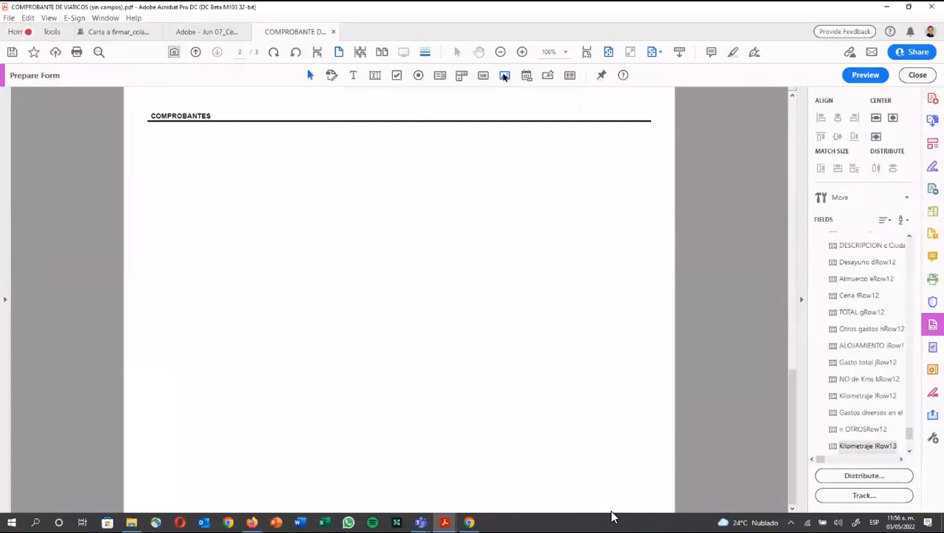
# Step: Draw Image1_af_image and Image2_af_image as large side-by-side boxes under COMPROBANTES
pyautogui.click(150, 130)
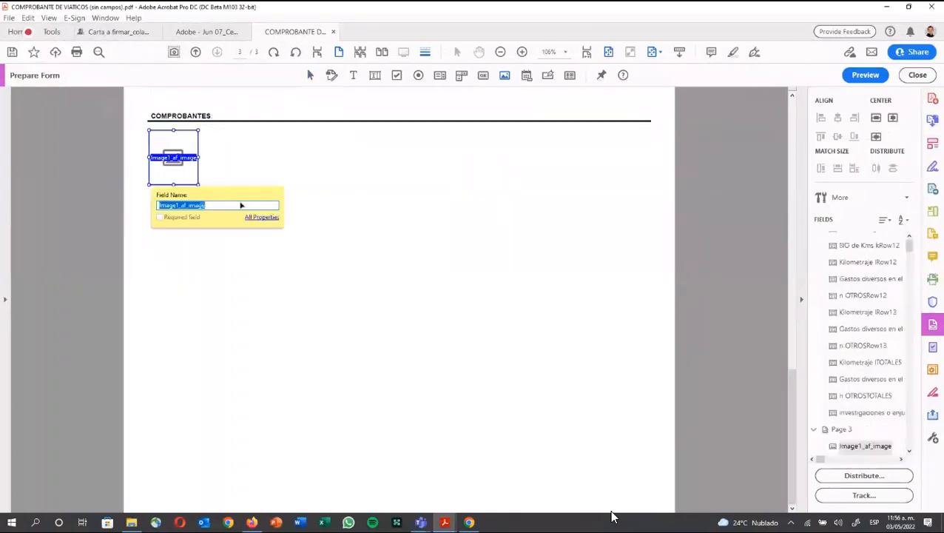
pyautogui.moveTo(197, 184); pyautogui.dragTo(380, 336)
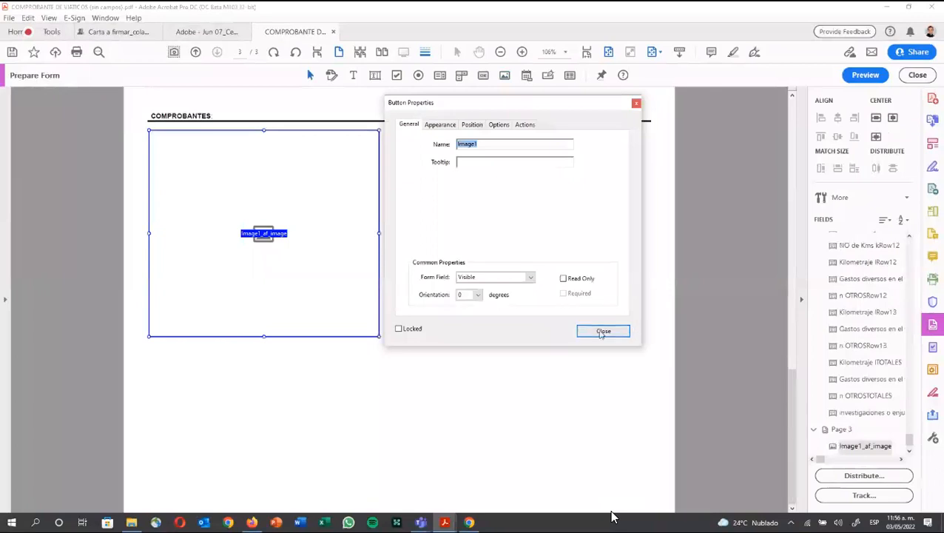
pyautogui.click(603, 332)
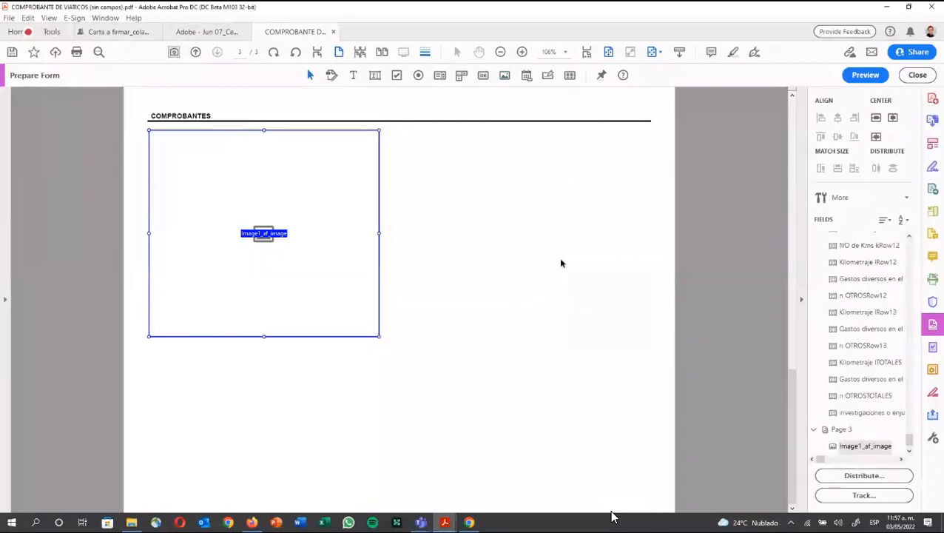
pyautogui.click(504, 76)
pyautogui.moveTo(419, 127); pyautogui.dragTo(624, 336)
pyautogui.press('Return')
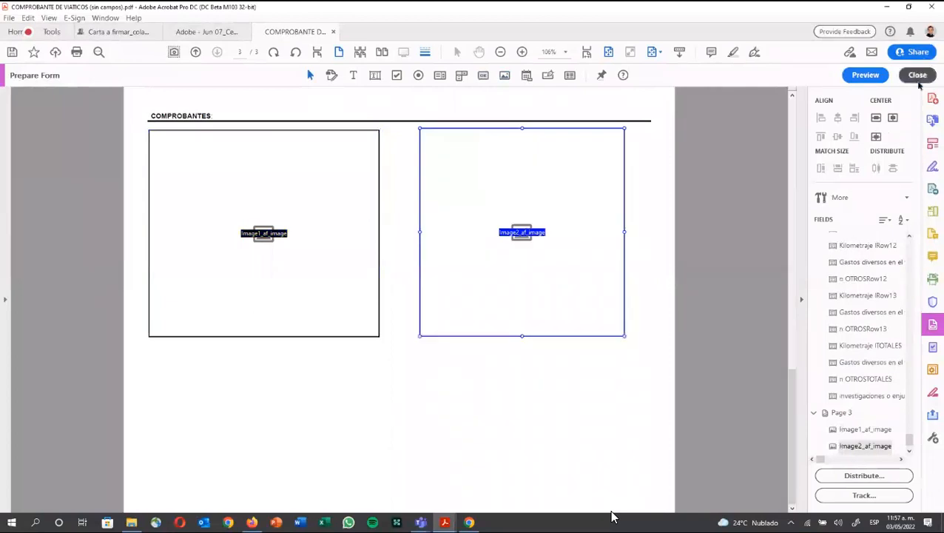
pyautogui.click(917, 74)
# Step: Fill the left and right image fields with the EKA.pdf receipt image
pyautogui.click(265, 242)
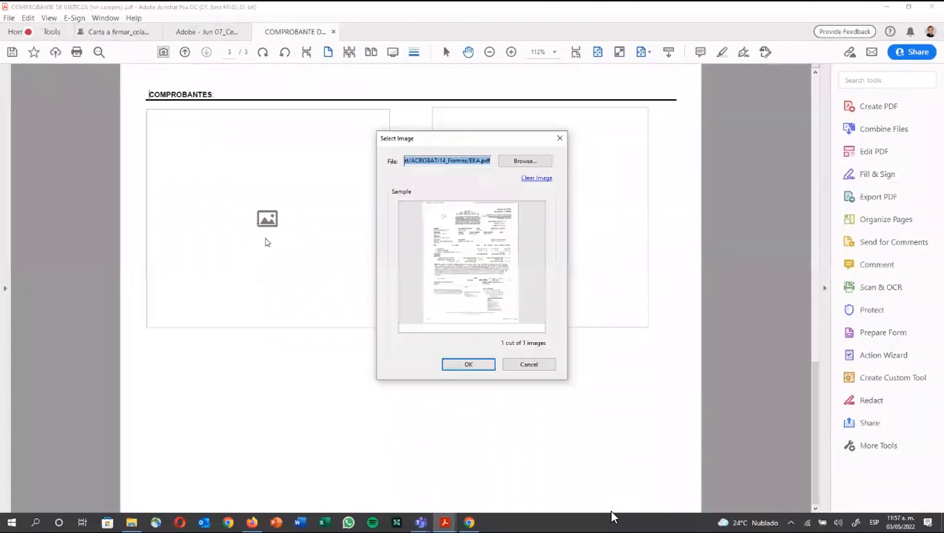
pyautogui.click(468, 364)
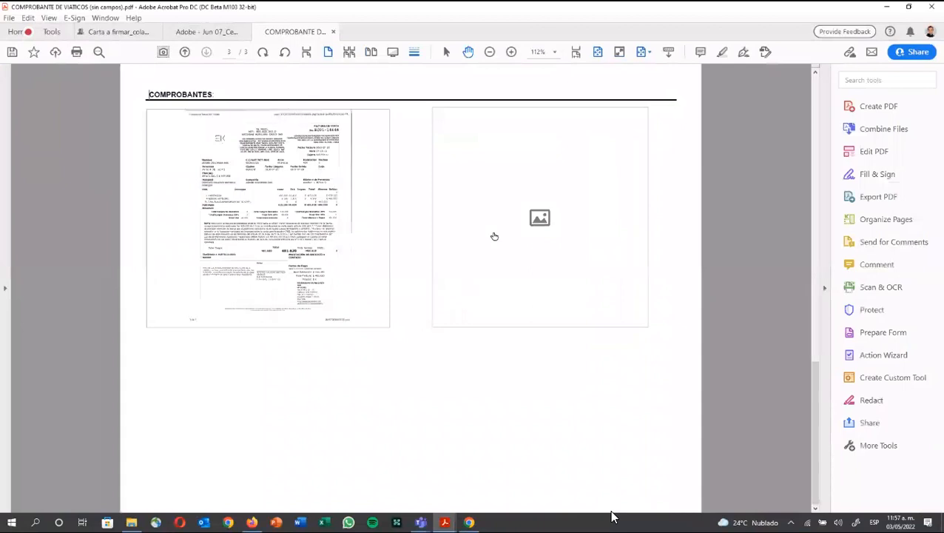
pyautogui.click(495, 236)
pyautogui.click(456, 366)
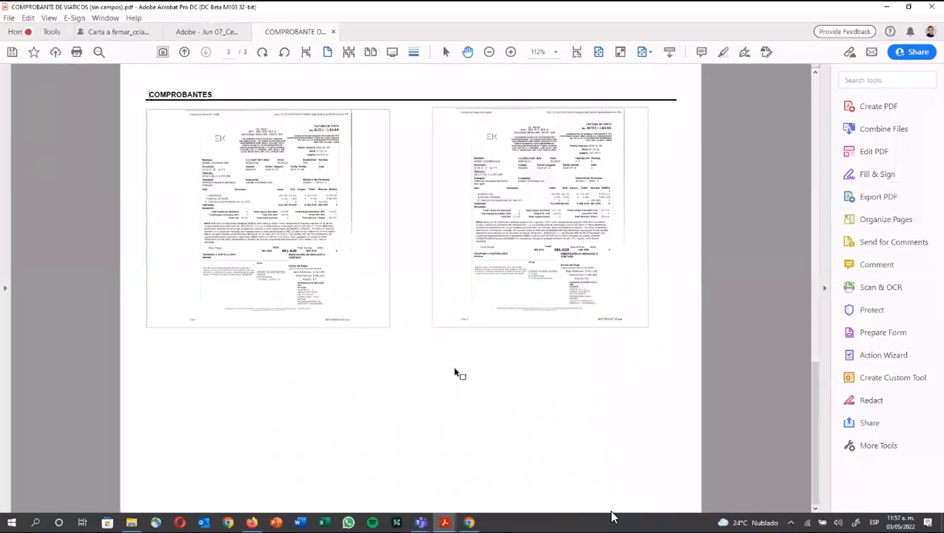
# Step: Close the voucher without saving and bring up the 14_Formas folder in File Explorer
pyautogui.click(333, 32)
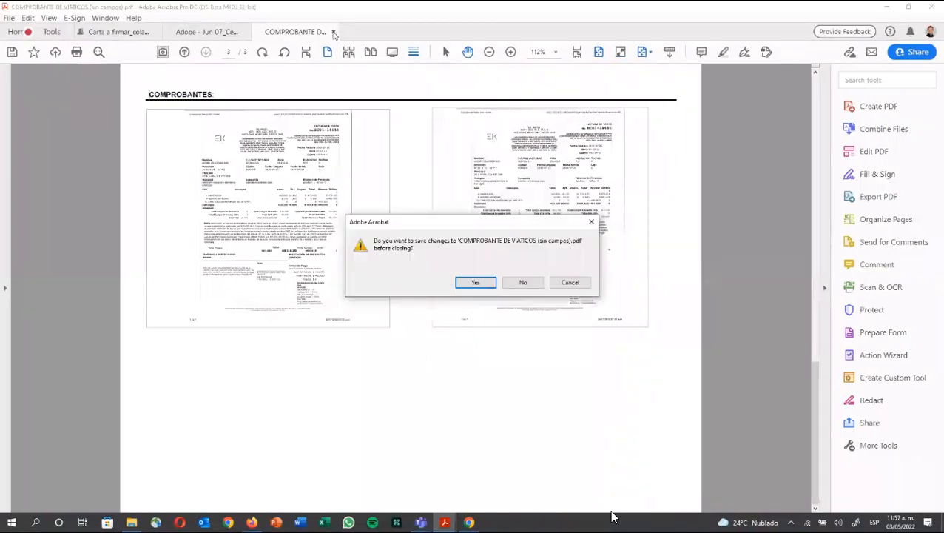
pyautogui.click(507, 282)
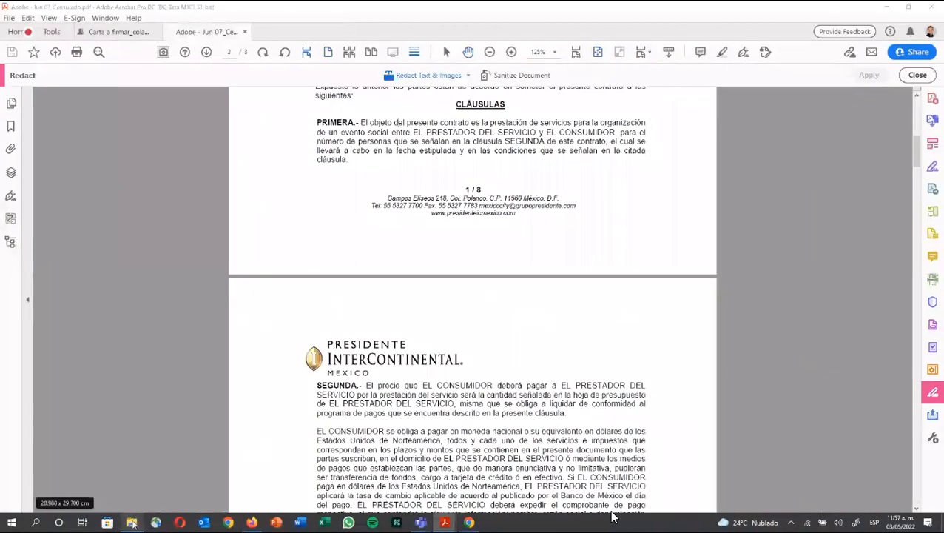
pyautogui.click(132, 522)
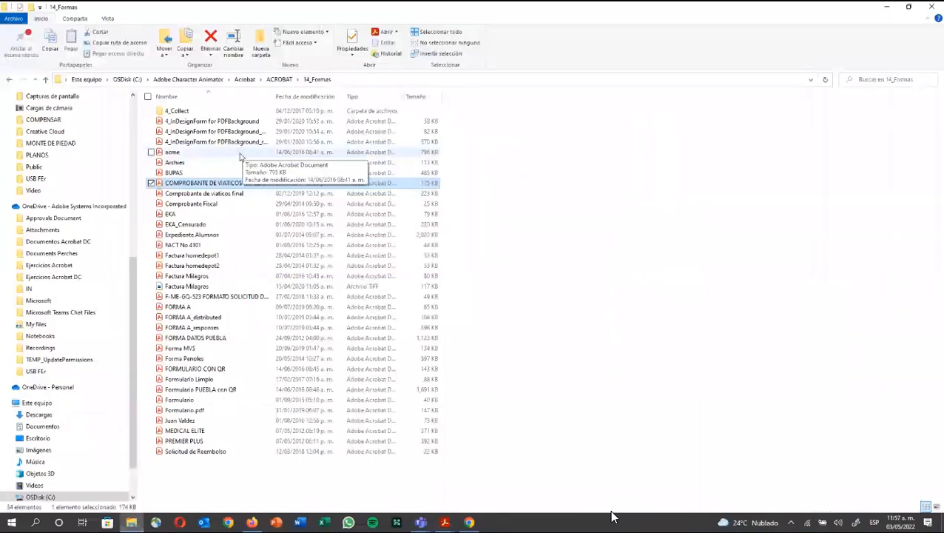
# Step: Open 'Comprobante de viaticos final' from the 14_Formas folder
pyautogui.click(221, 194)
pyautogui.doubleClick(221, 194)
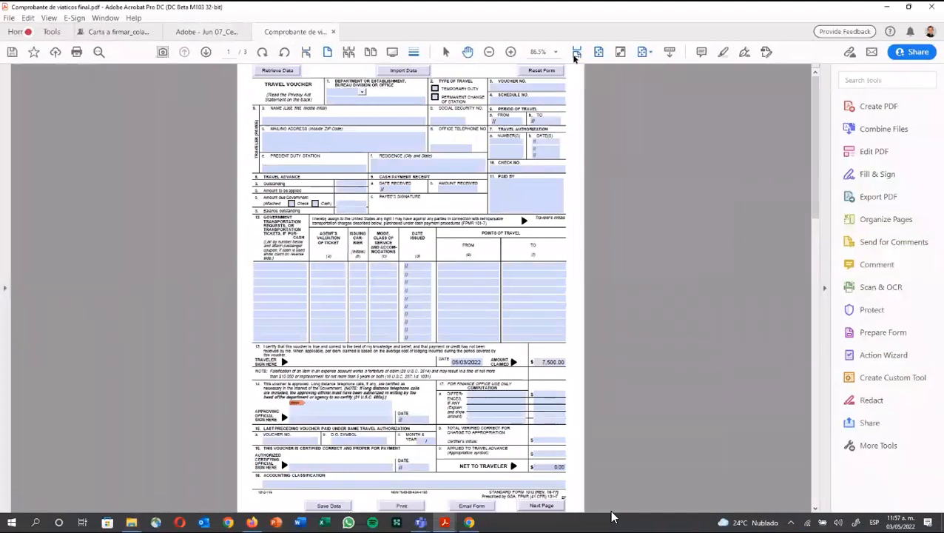
# Step: Fit the form to window width and scroll to the Schedule of Expenses totalling 7,500.00
pyautogui.click(576, 54)
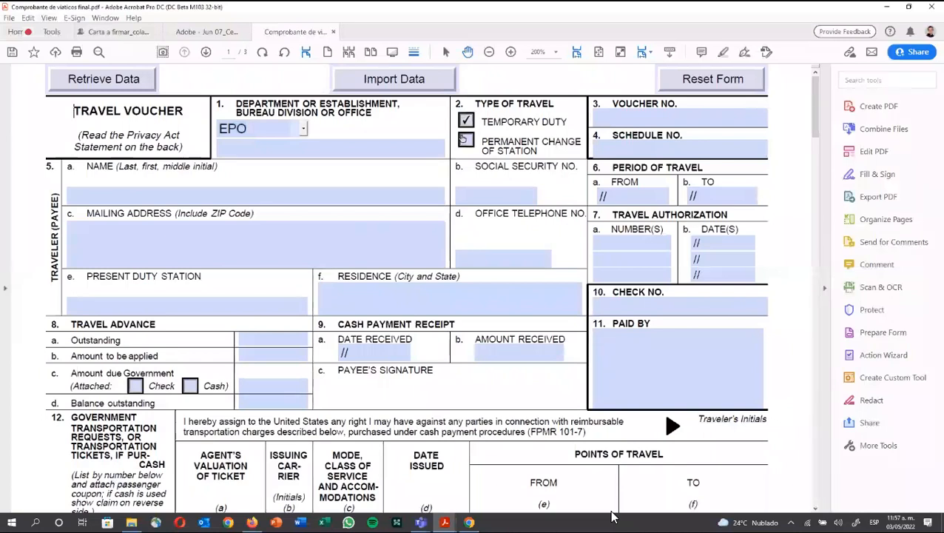
pyautogui.scroll(-10, 611, 515)
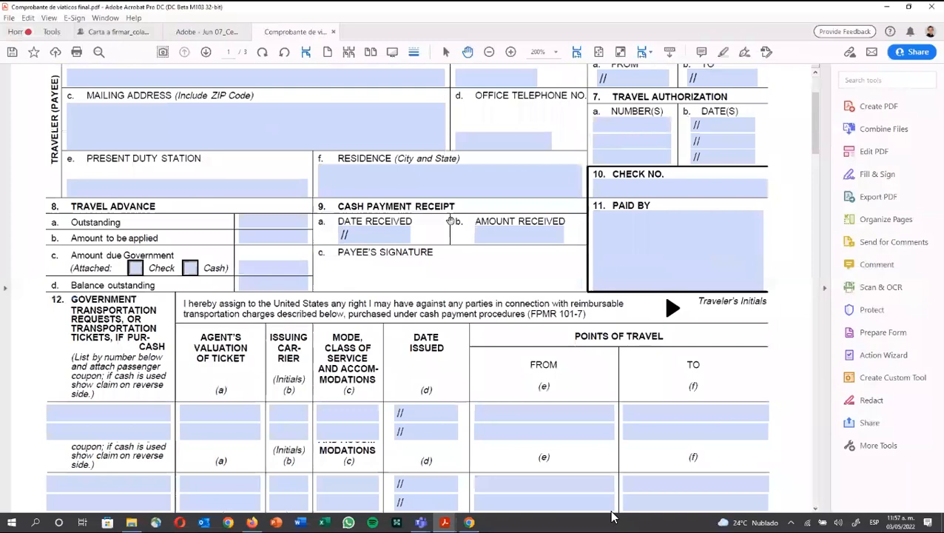
pyautogui.scroll(-5, 611, 516)
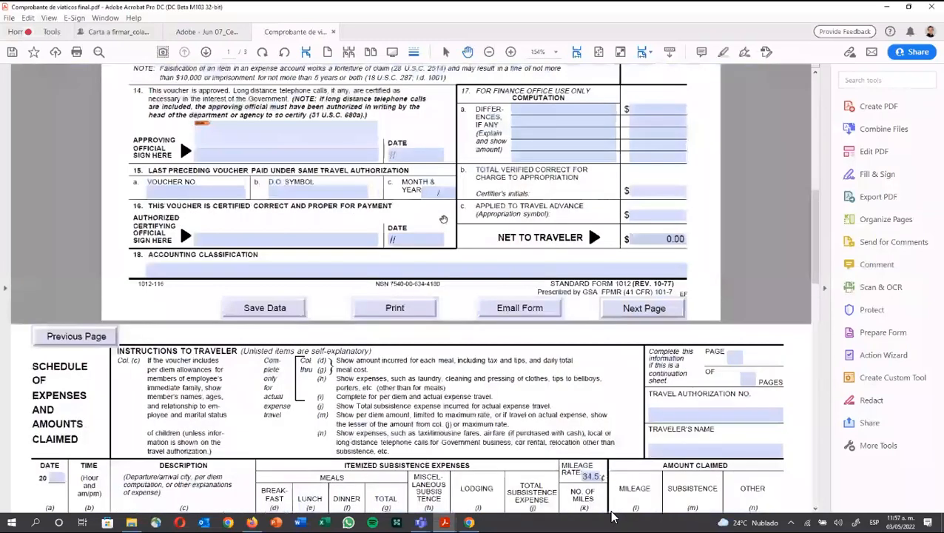
pyautogui.scroll(-1, 611, 516)
pyautogui.scroll(-1, 611, 515)
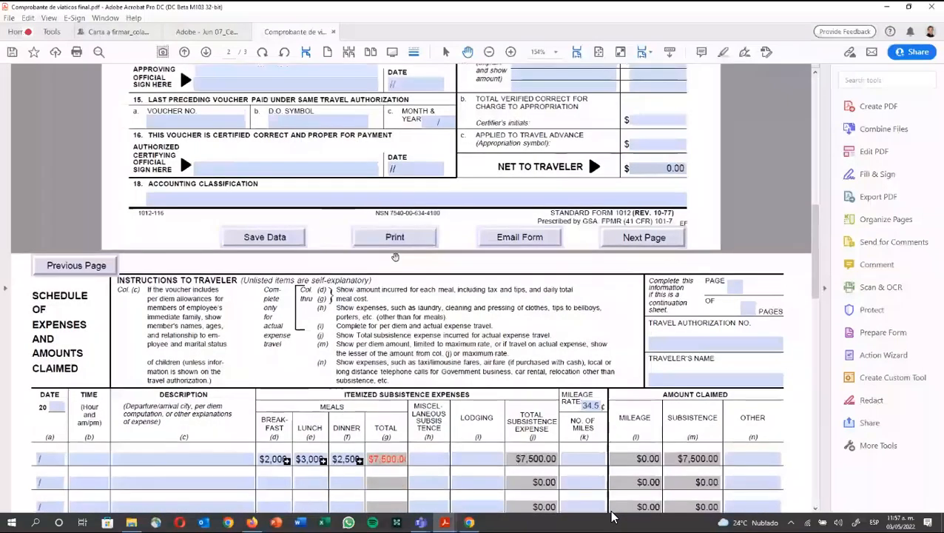
pyautogui.scroll(-2, 611, 516)
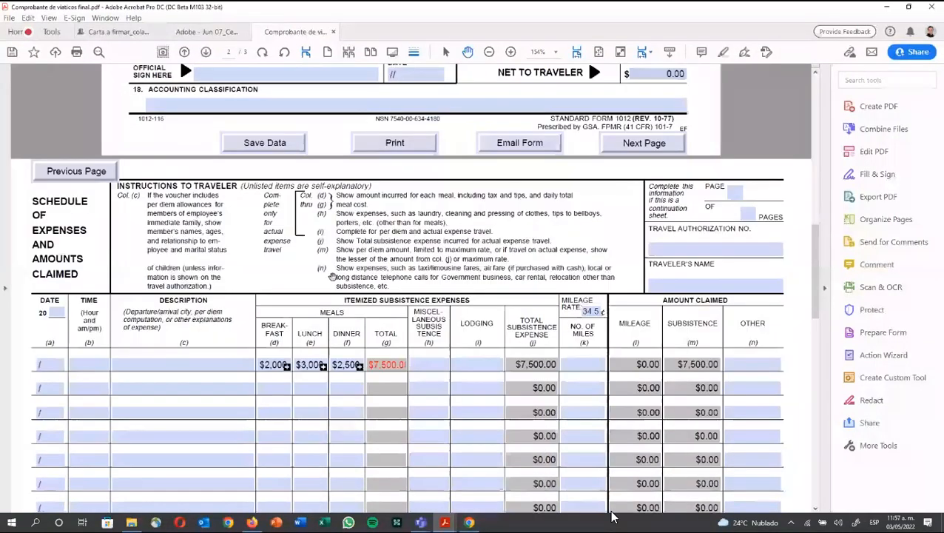
pyautogui.scroll(-2, 612, 516)
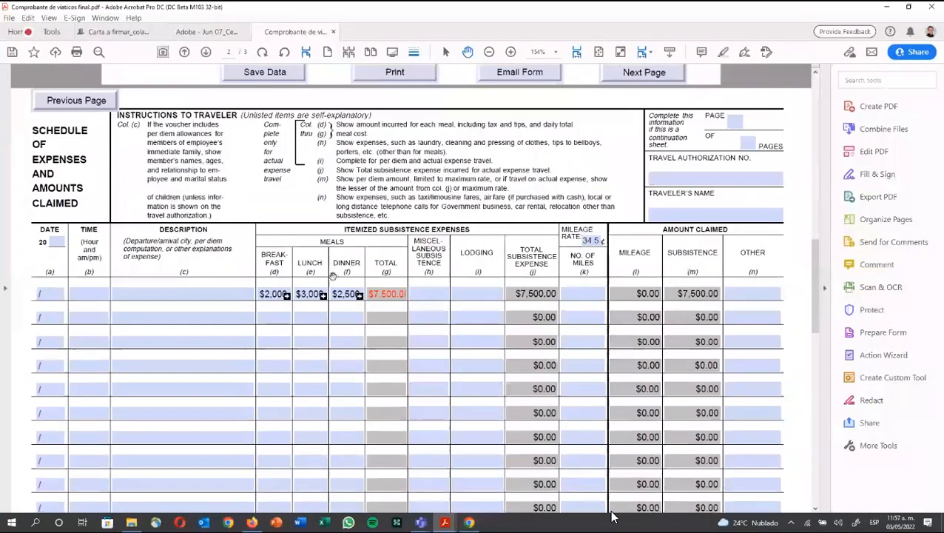
pyautogui.scroll(-4, 611, 516)
pyautogui.scroll(-1, 611, 516)
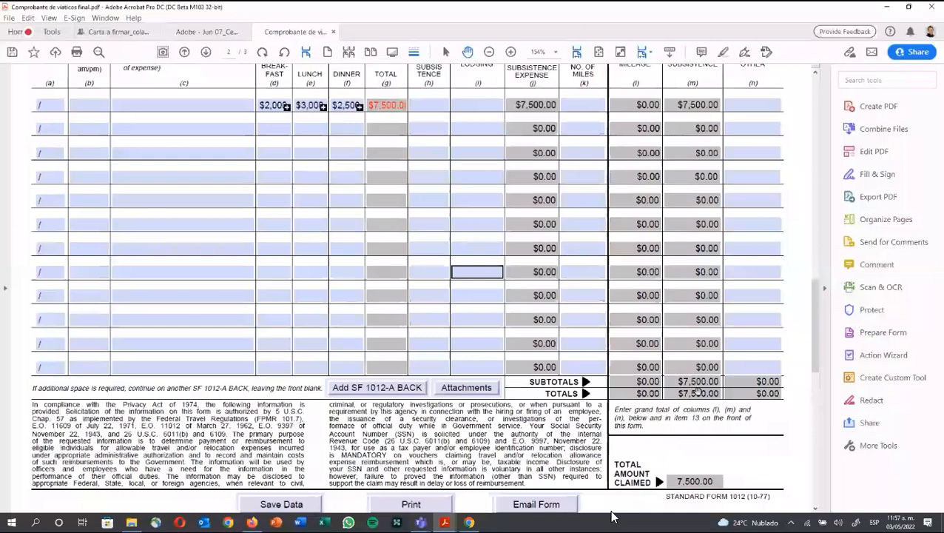
pyautogui.scroll(4, 611, 515)
pyautogui.scroll(-4, 611, 516)
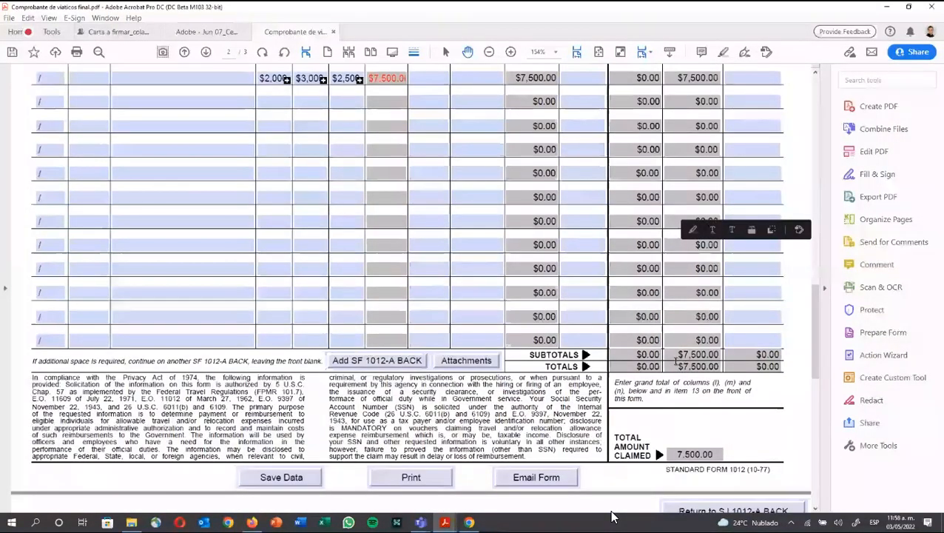
pyautogui.scroll(-5, 611, 516)
# Step: Add the EKA receipt image to both the left and right attachment buttons
pyautogui.scroll(-2, 516, 326)
pyautogui.click(74, 282)
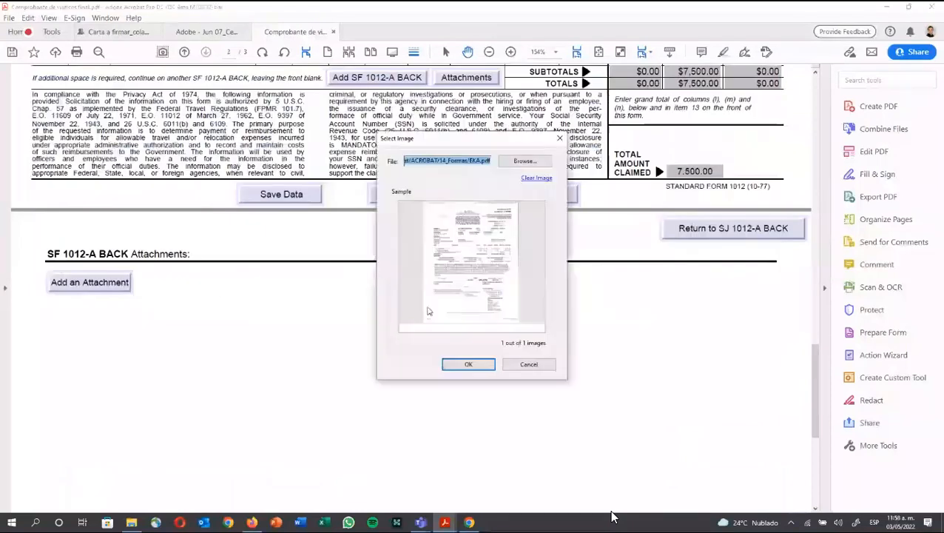
pyautogui.click(463, 361)
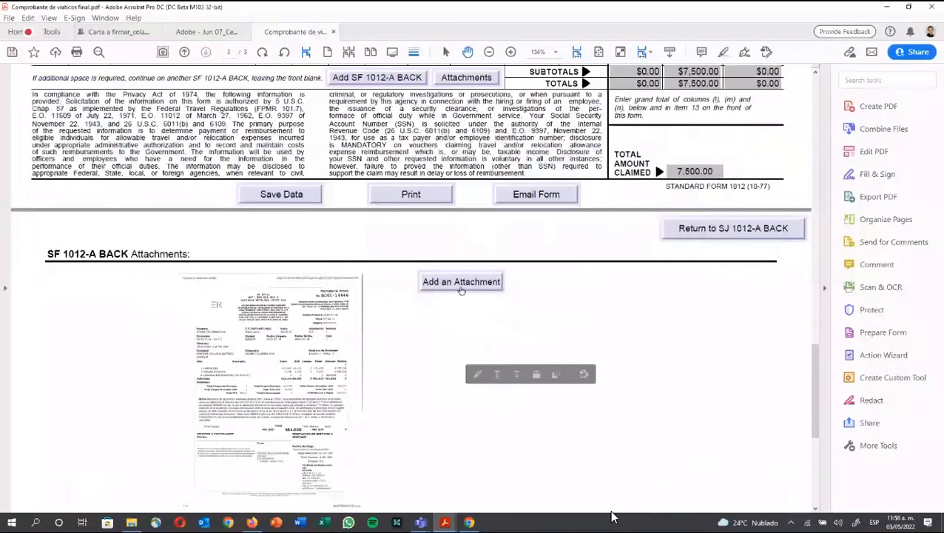
pyautogui.click(460, 286)
pyautogui.click(466, 362)
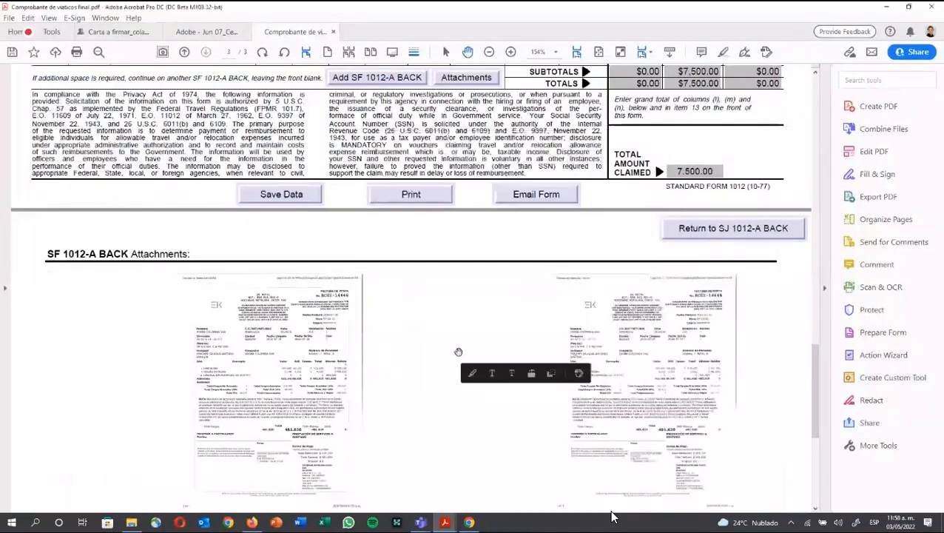
# Step: Place the EKA receipt image in the left SF 1012-A BACK attachment slot
pyautogui.scroll(-3, 440, 321)
pyautogui.scroll(-1, 440, 321)
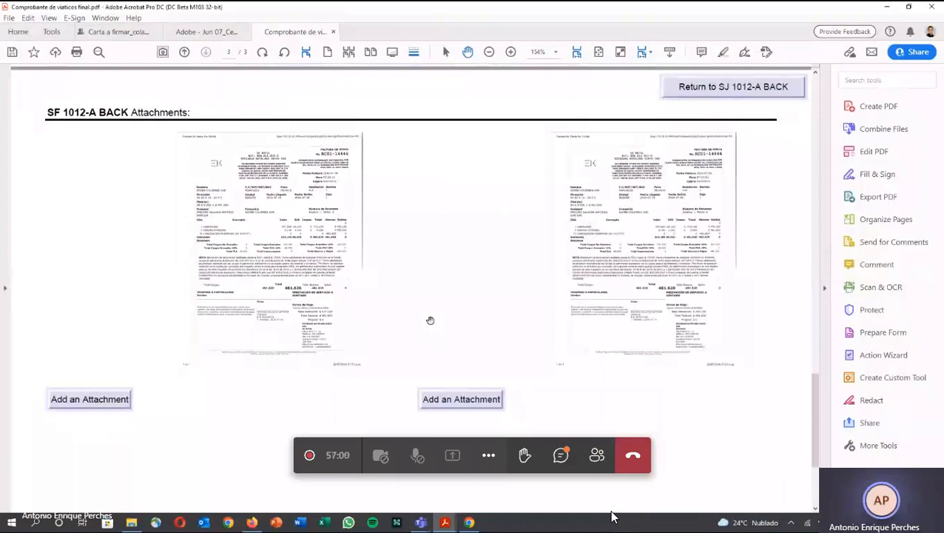
pyautogui.click(430, 319)
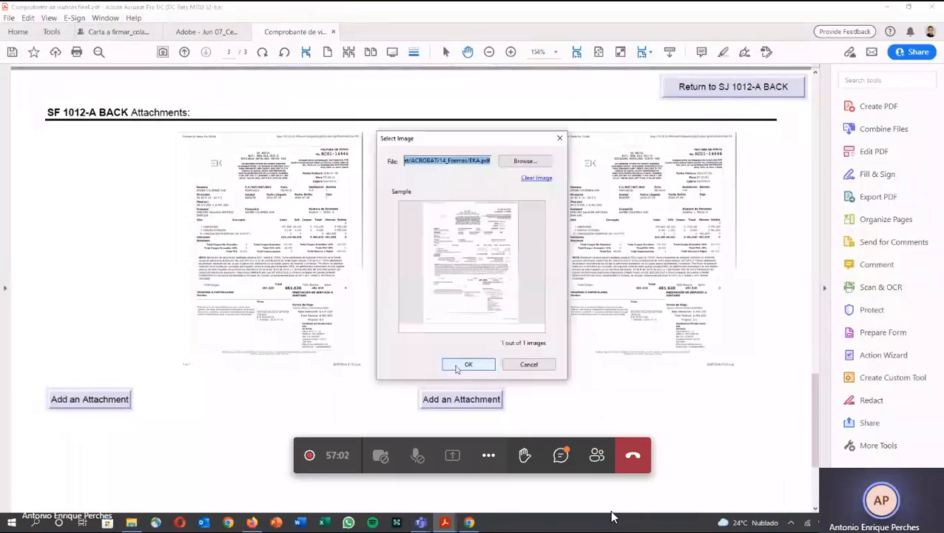
pyautogui.click(464, 364)
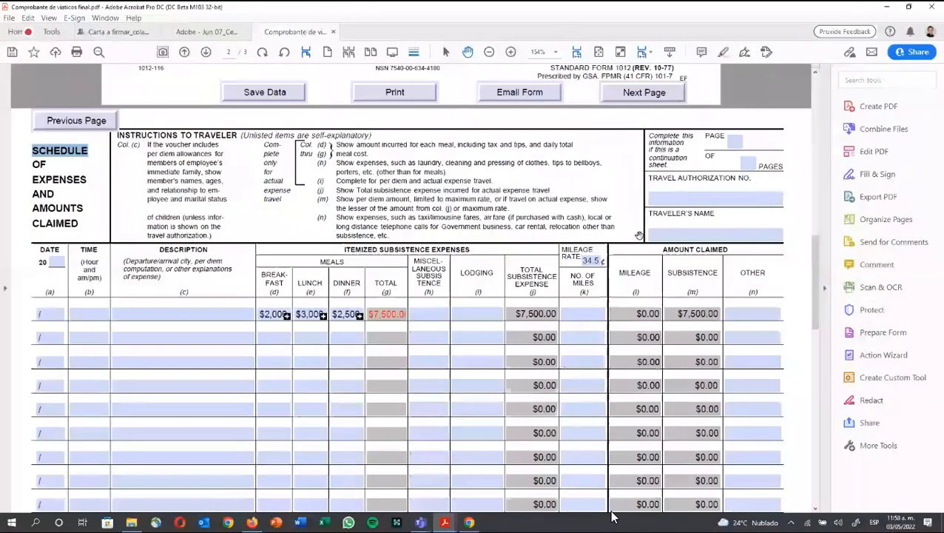
# Step: Sign the section 14 Approving Official field with the digital ID PIN and overwrite the file
pyautogui.scroll(10, 639, 235)
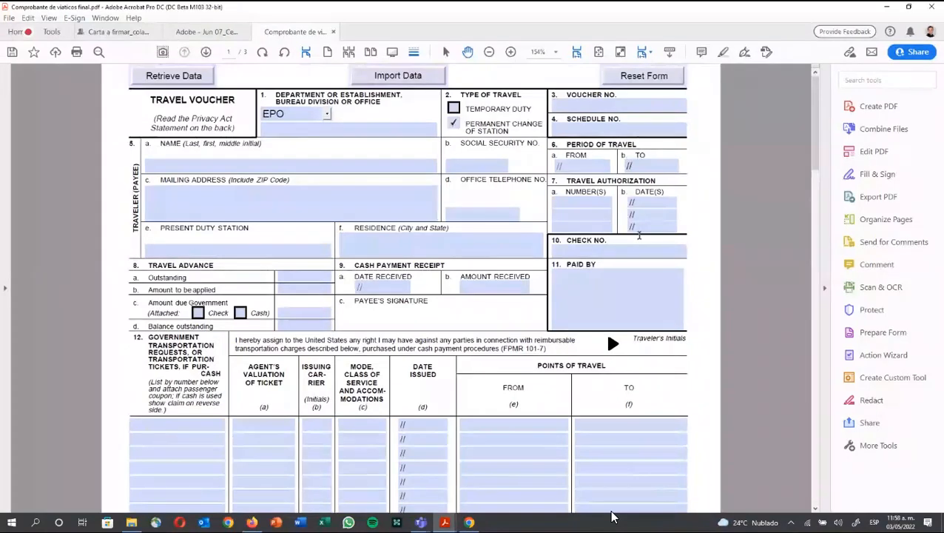
pyautogui.scroll(-1, 639, 235)
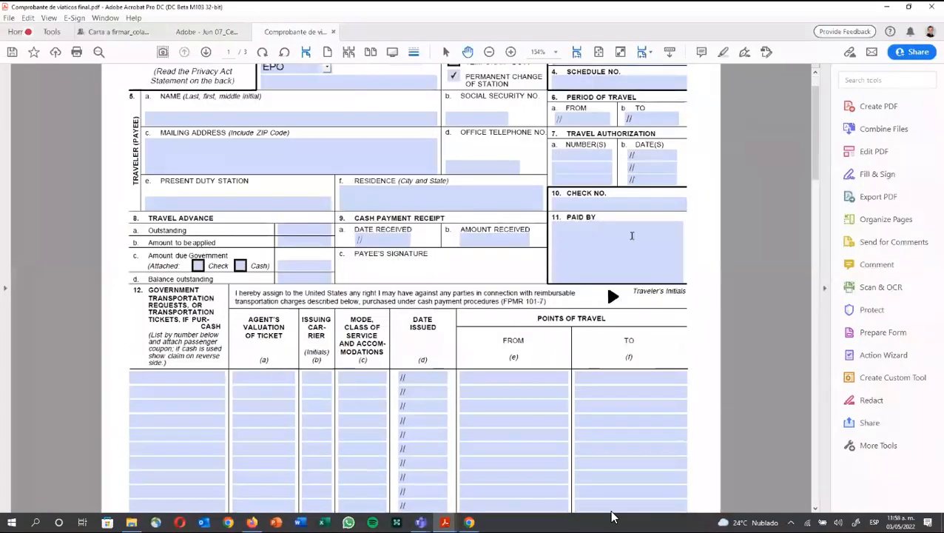
pyautogui.scroll(-5, 632, 235)
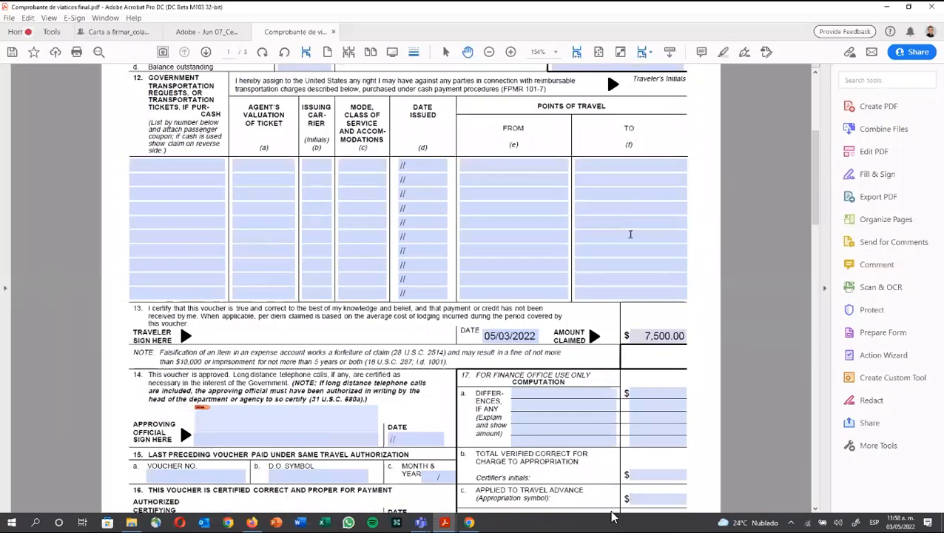
pyautogui.scroll(-1, 631, 234)
pyautogui.click(289, 378)
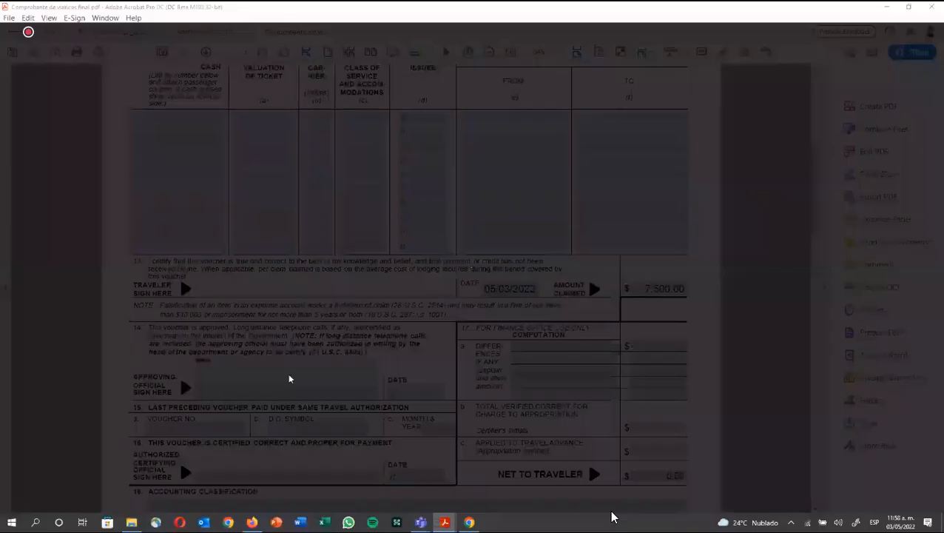
pyautogui.click(601, 370)
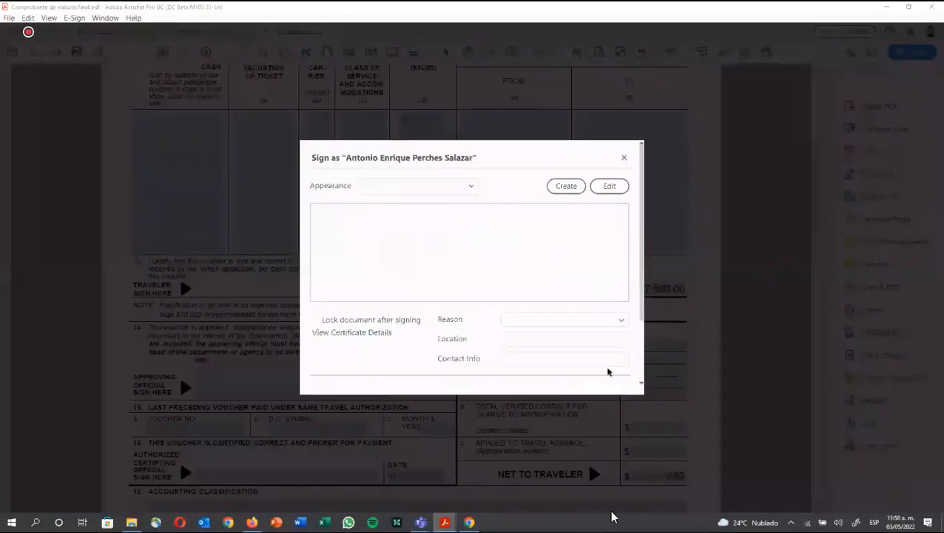
pyautogui.write('*****')
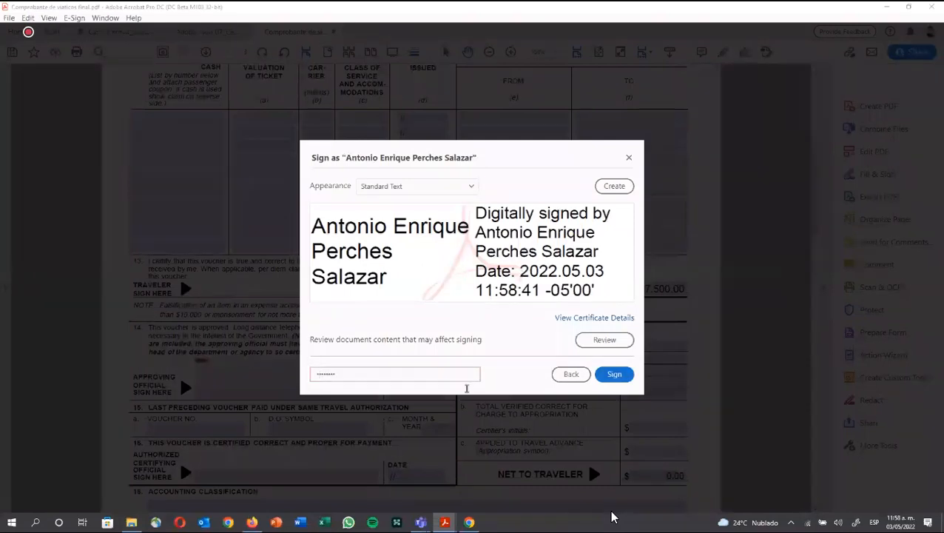
pyautogui.click(615, 374)
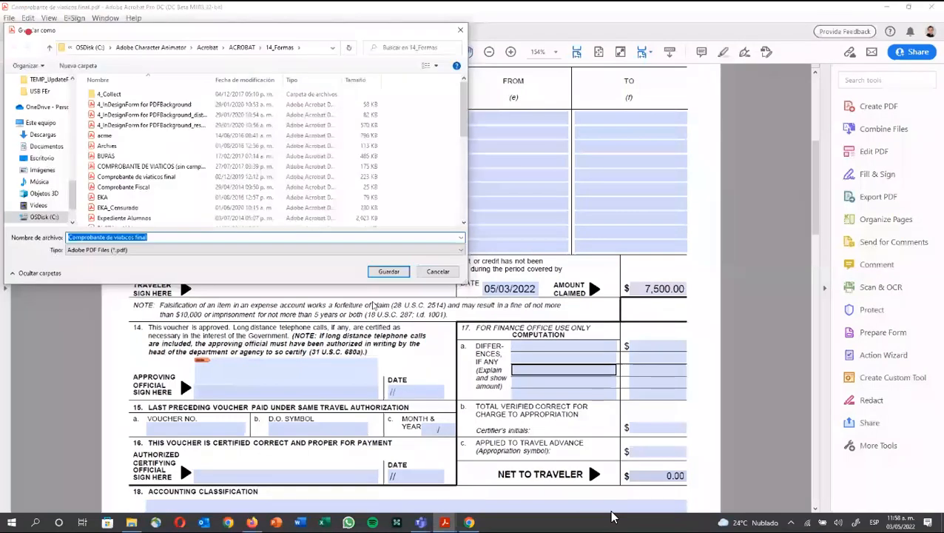
pyautogui.click(388, 272)
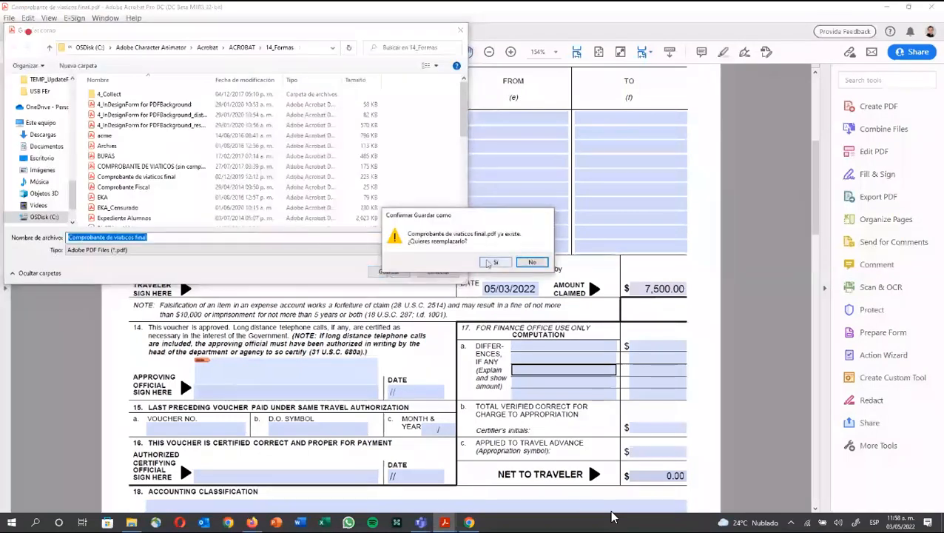
pyautogui.click(493, 263)
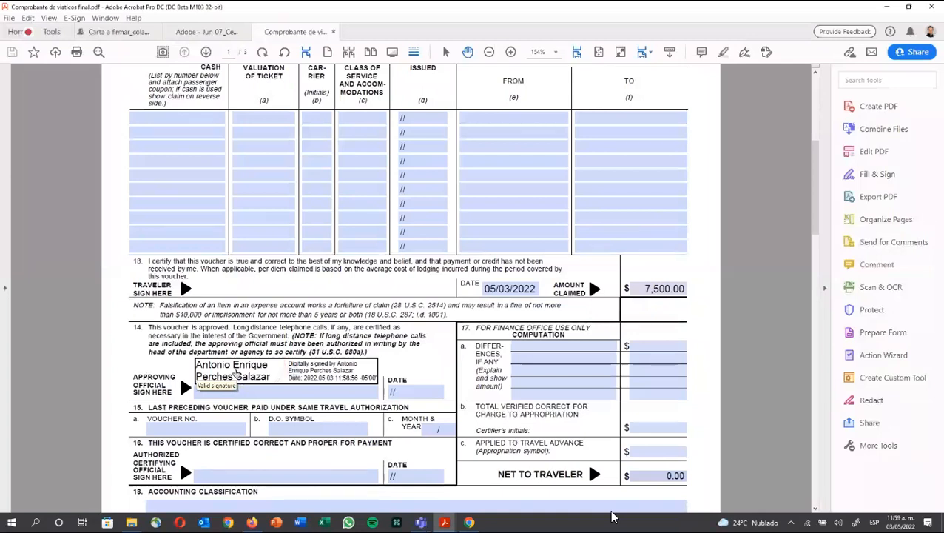
# Step: View the approving signature's validation report twice, closing it each time
pyautogui.click(270, 380)
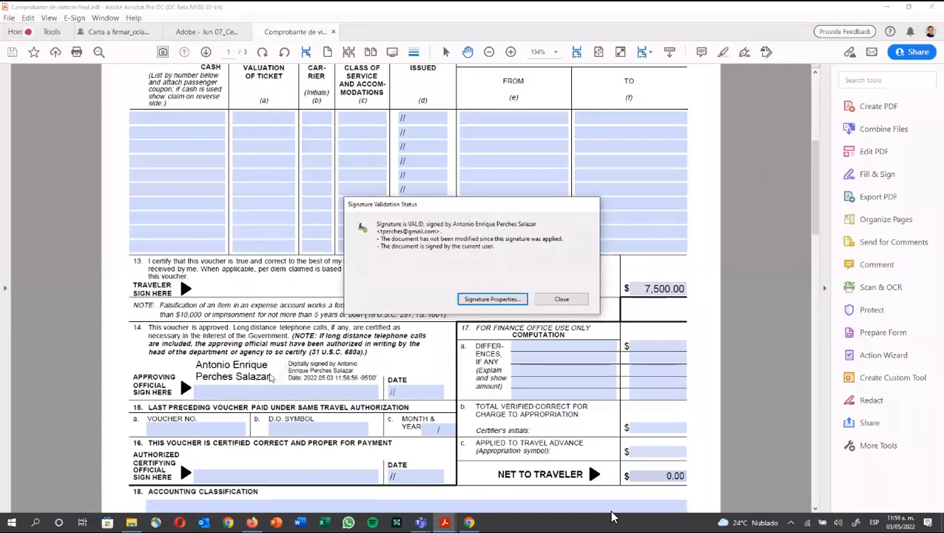
pyautogui.click(541, 300)
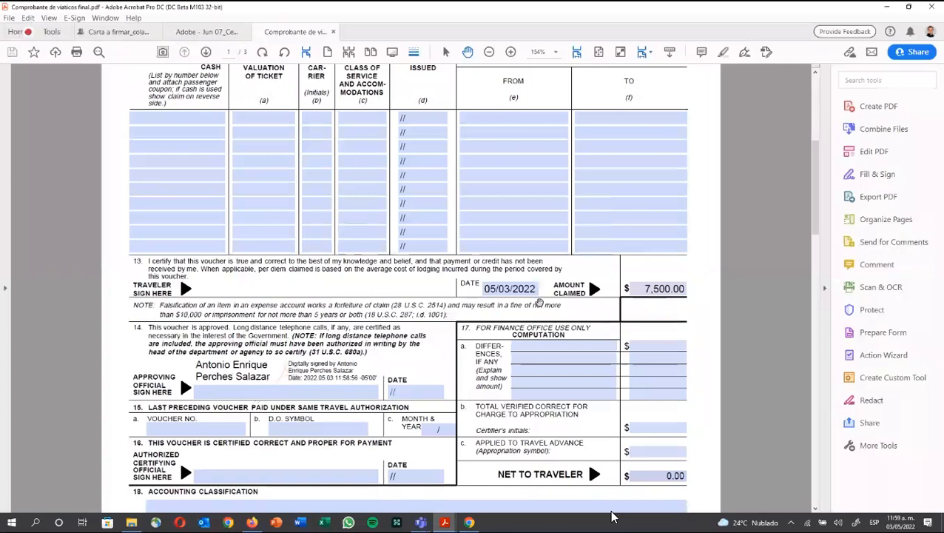
pyautogui.click(314, 379)
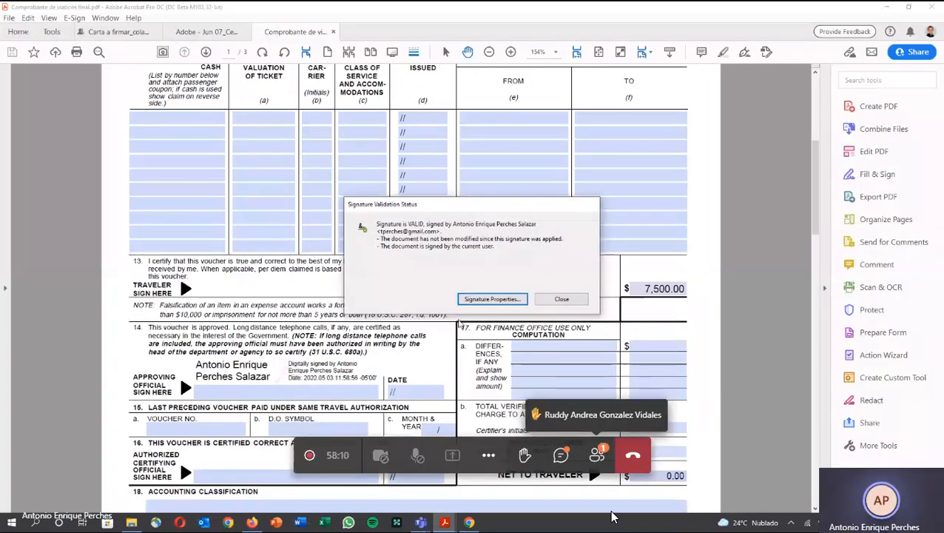
pyautogui.click(562, 299)
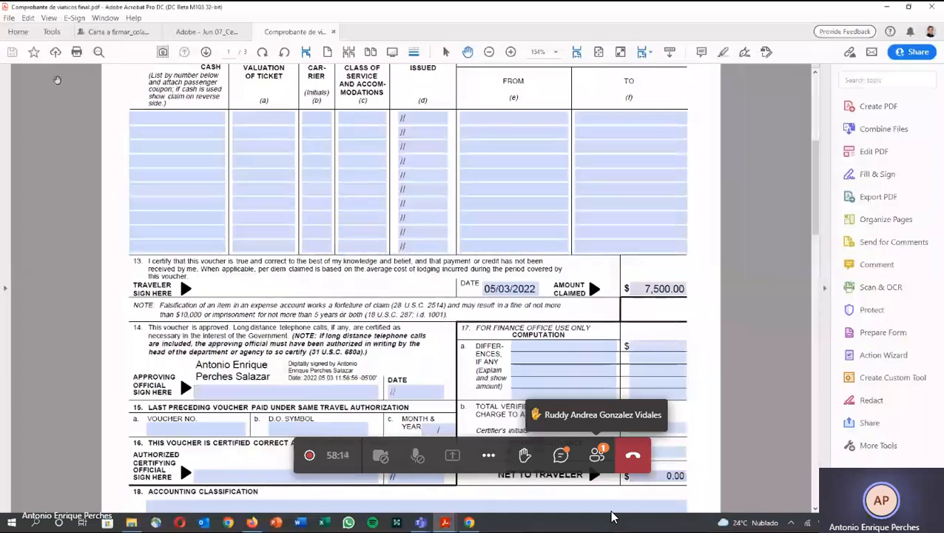
# Step: Review Trusted Certificates in Preferences > Signatures, then reopen the signature's validation status
pyautogui.click(28, 18)
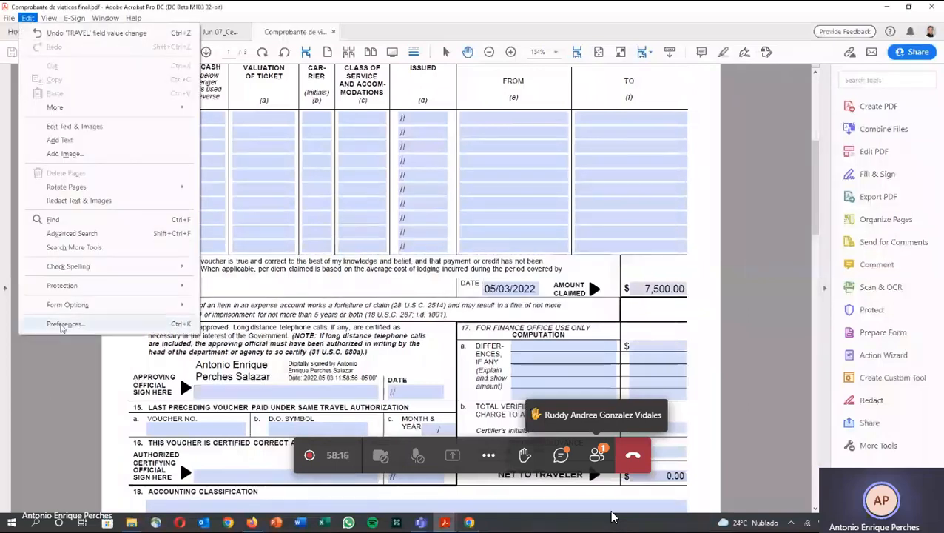
pyautogui.click(62, 324)
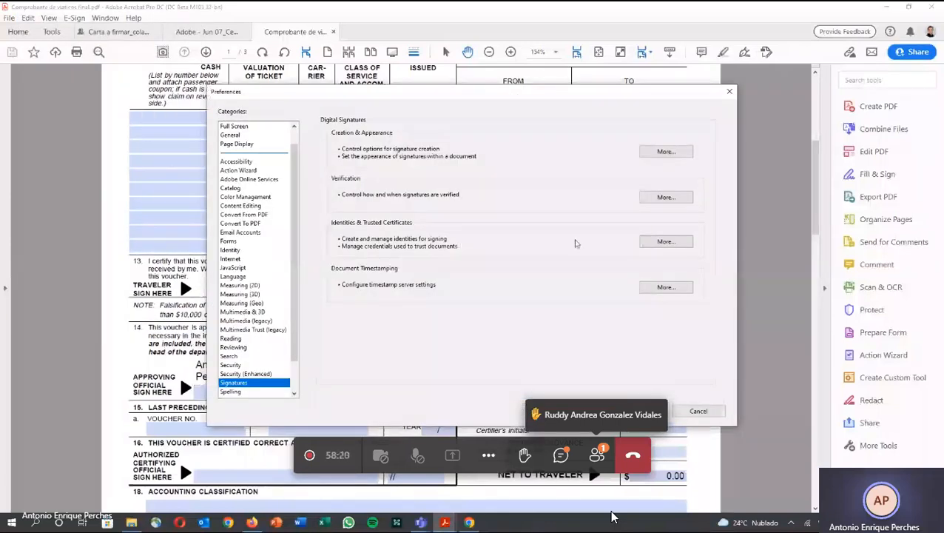
pyautogui.click(651, 242)
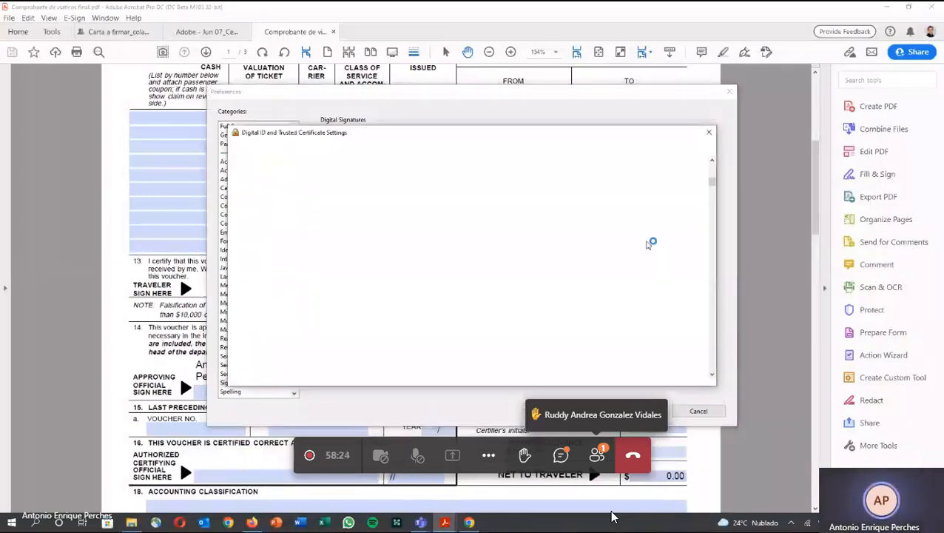
pyautogui.click(293, 297)
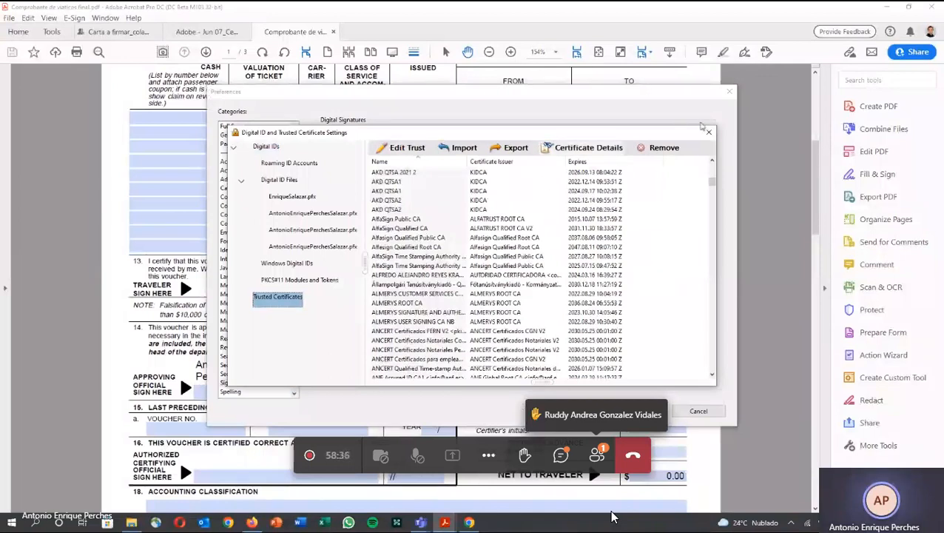
pyautogui.click(708, 132)
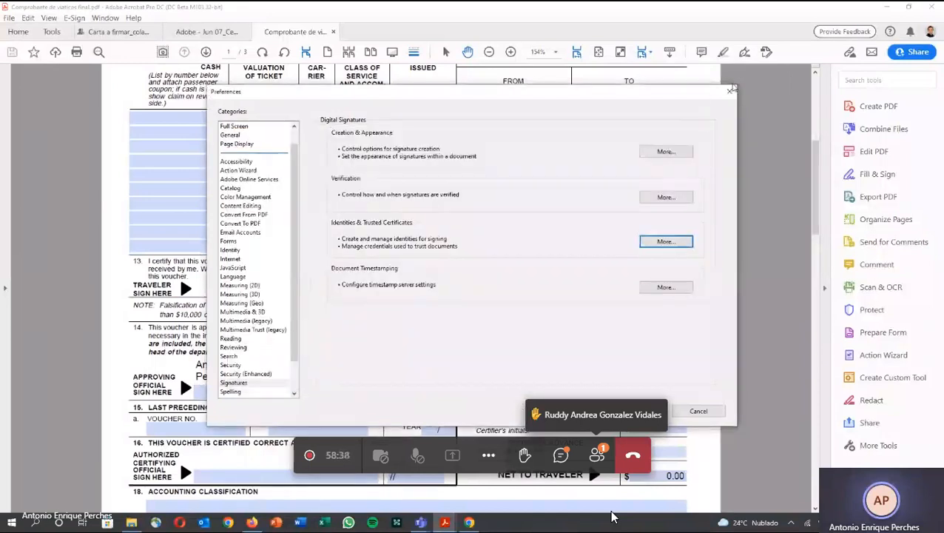
pyautogui.click(731, 89)
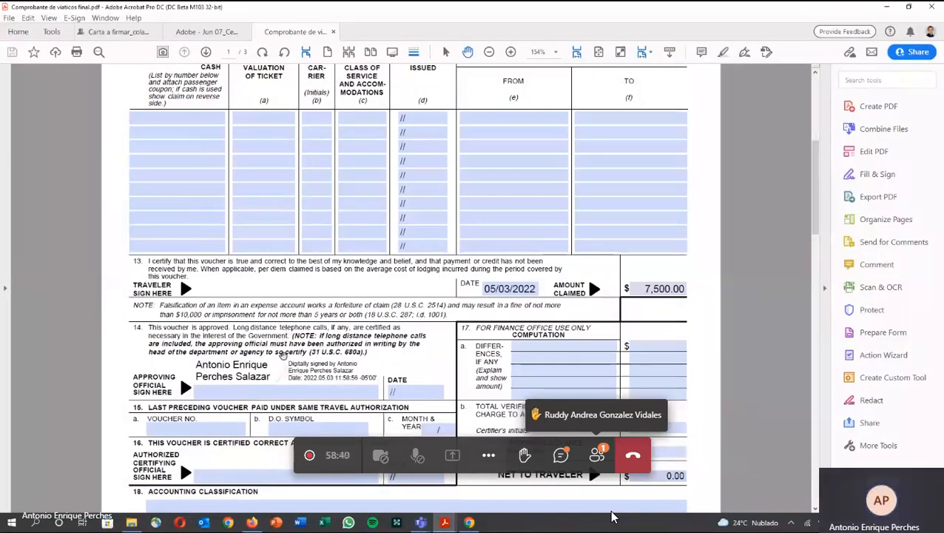
pyautogui.click(283, 355)
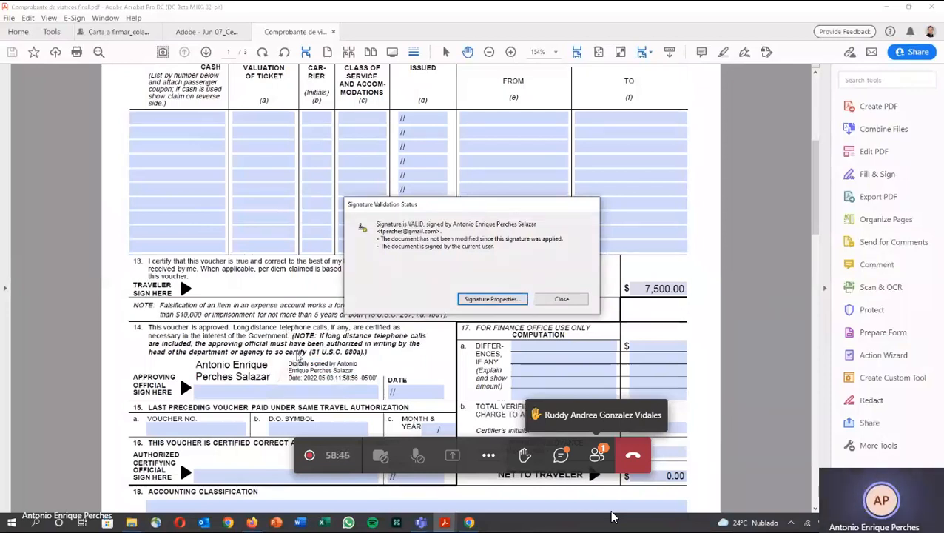
# Step: Dismiss the Signature Validation Status report
pyautogui.click(544, 299)
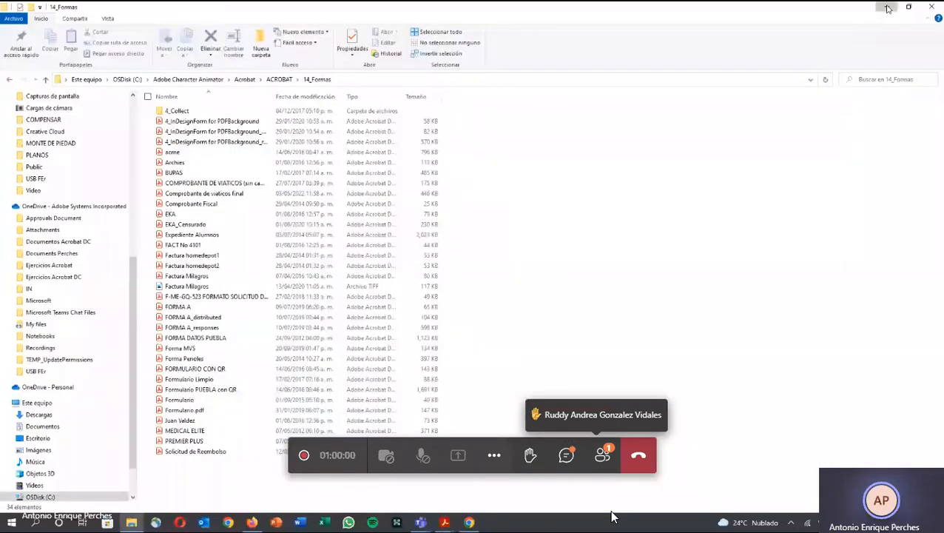
# Step: Minimize File Explorer and Chrome and return to the signed voucher in Acrobat
pyautogui.click(888, 8)
pyautogui.click(887, 8)
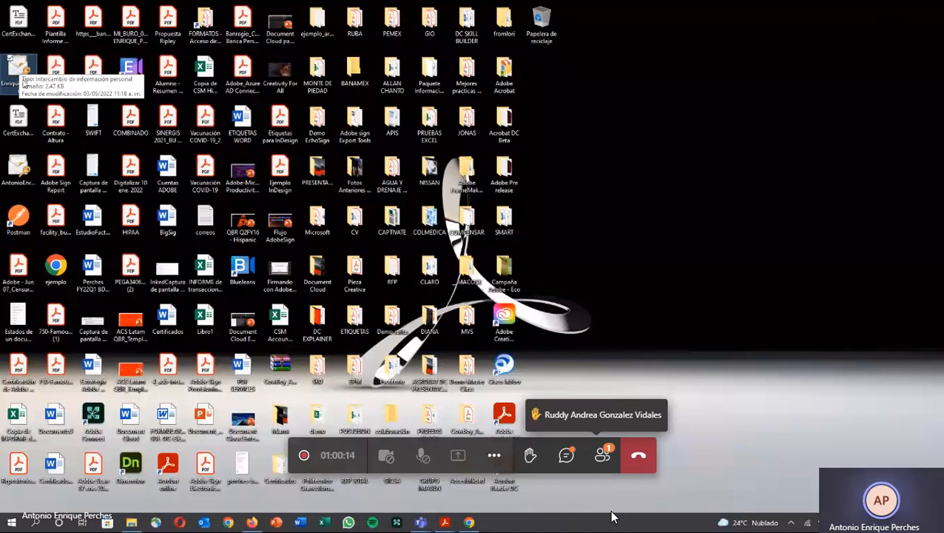
pyautogui.moveTo(444, 522)
pyautogui.moveTo(446, 505)
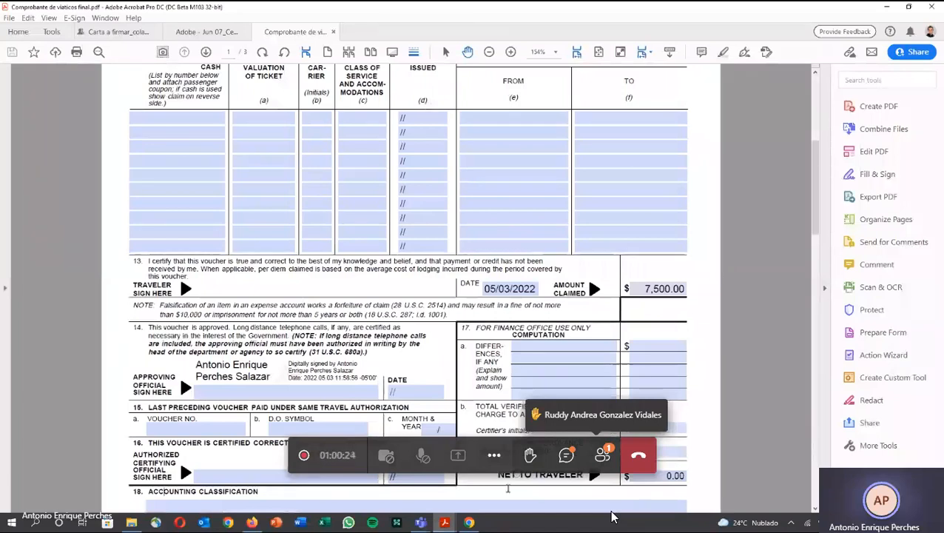
pyautogui.click(612, 509)
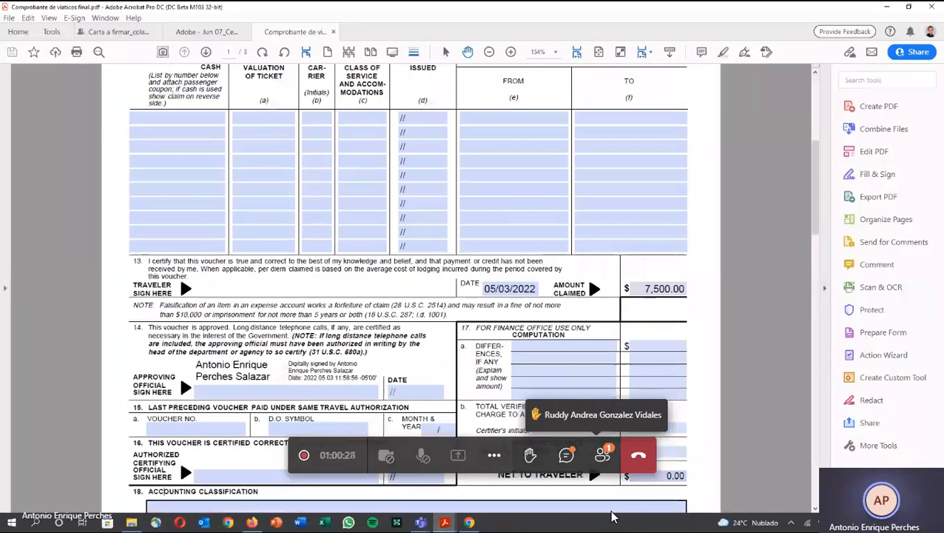
pyautogui.press('Escape')
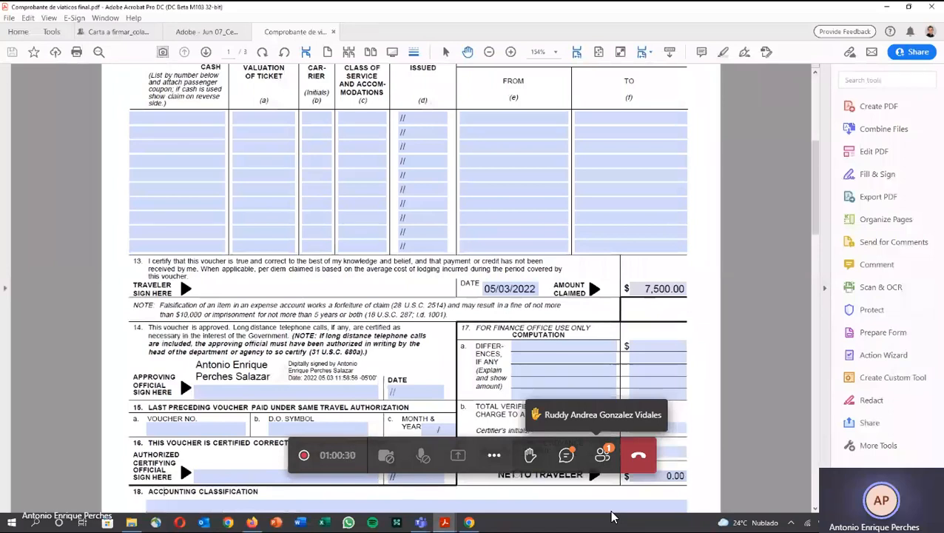